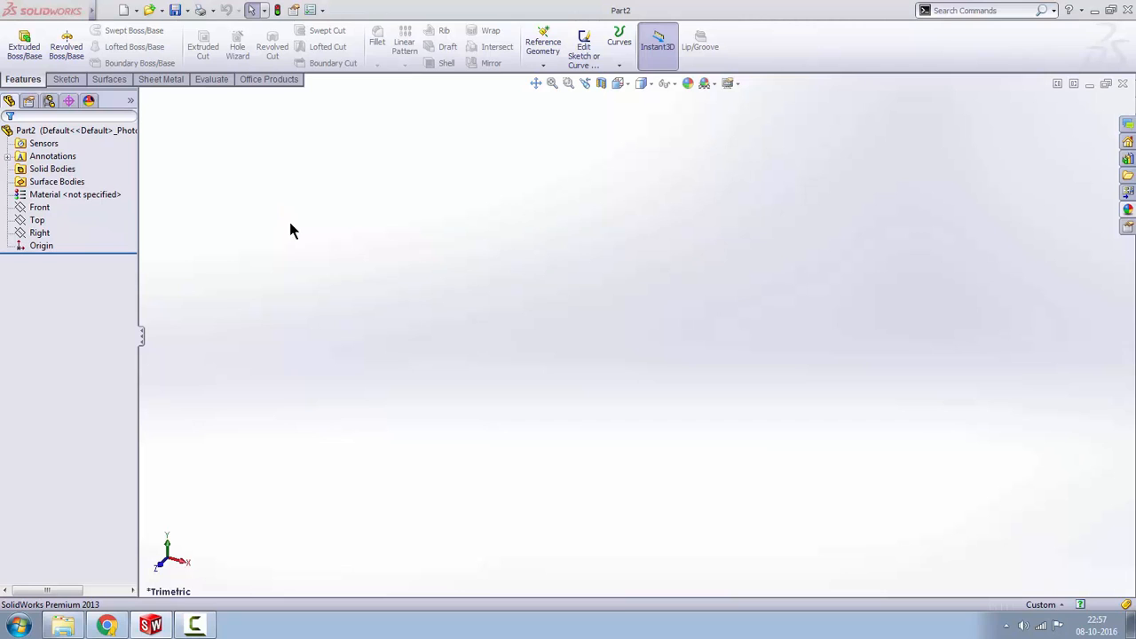
- Start a sketch on the Top plane and draw a gently sloped line, a tangent corner arc and a descending line about 104 mm long
{"action": "left_click", "coordinate": [40, 220]}
{"action": "left_click", "coordinate": [52, 204]}
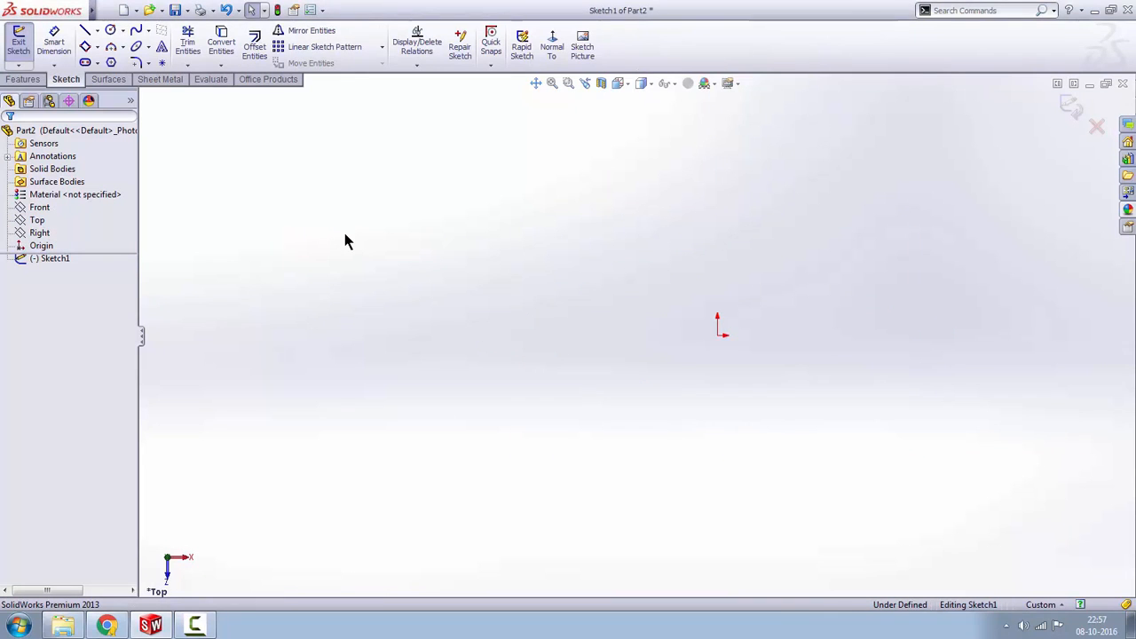
{"action": "left_click", "coordinate": [85, 34]}
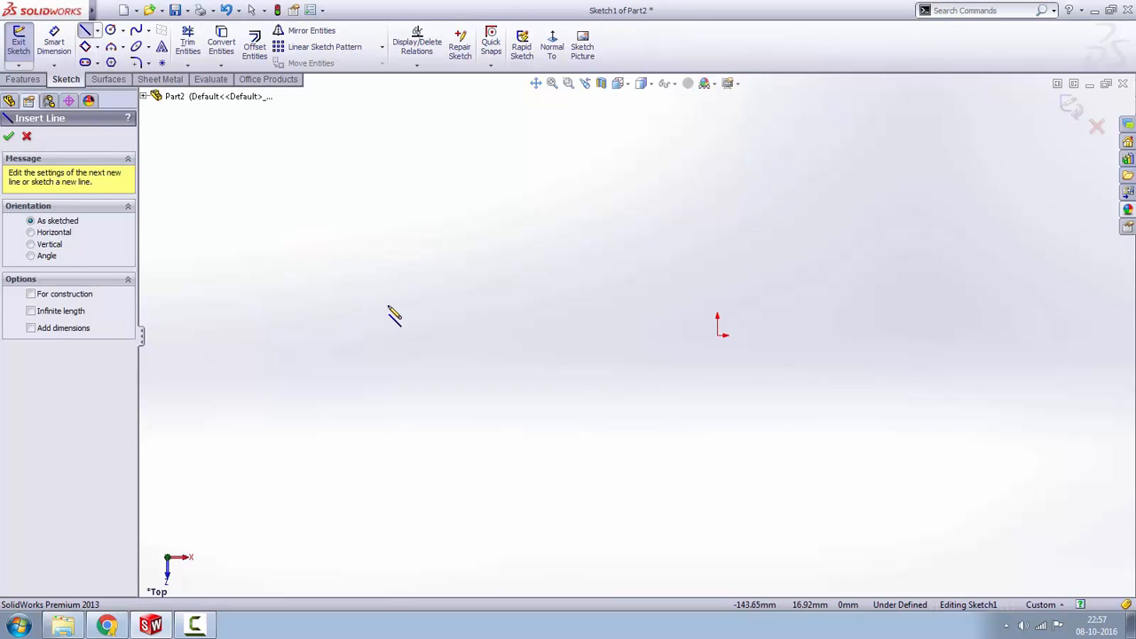
{"action": "left_click", "coordinate": [323, 320]}
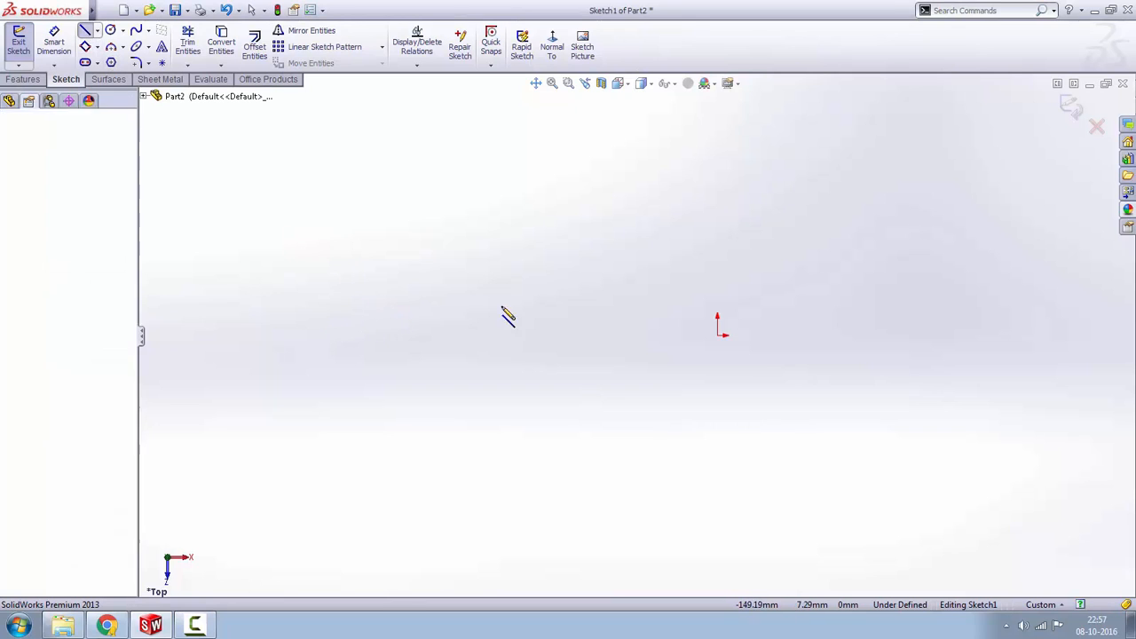
{"action": "left_click", "coordinate": [690, 286]}
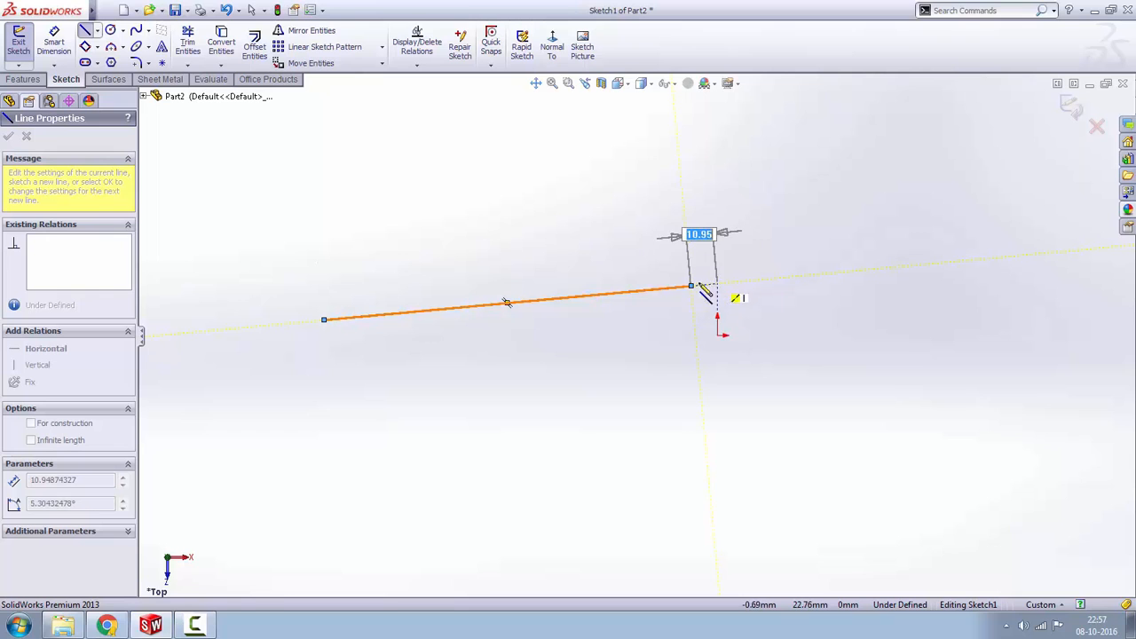
{"action": "left_click", "coordinate": [747, 336]}
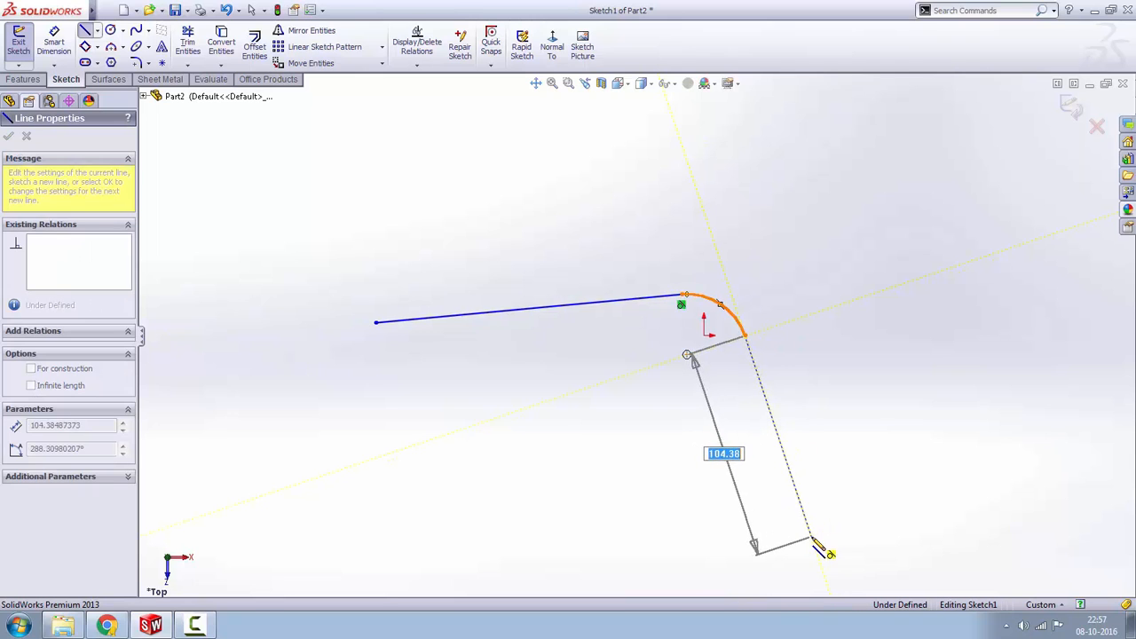
{"action": "left_click", "coordinate": [810, 536]}
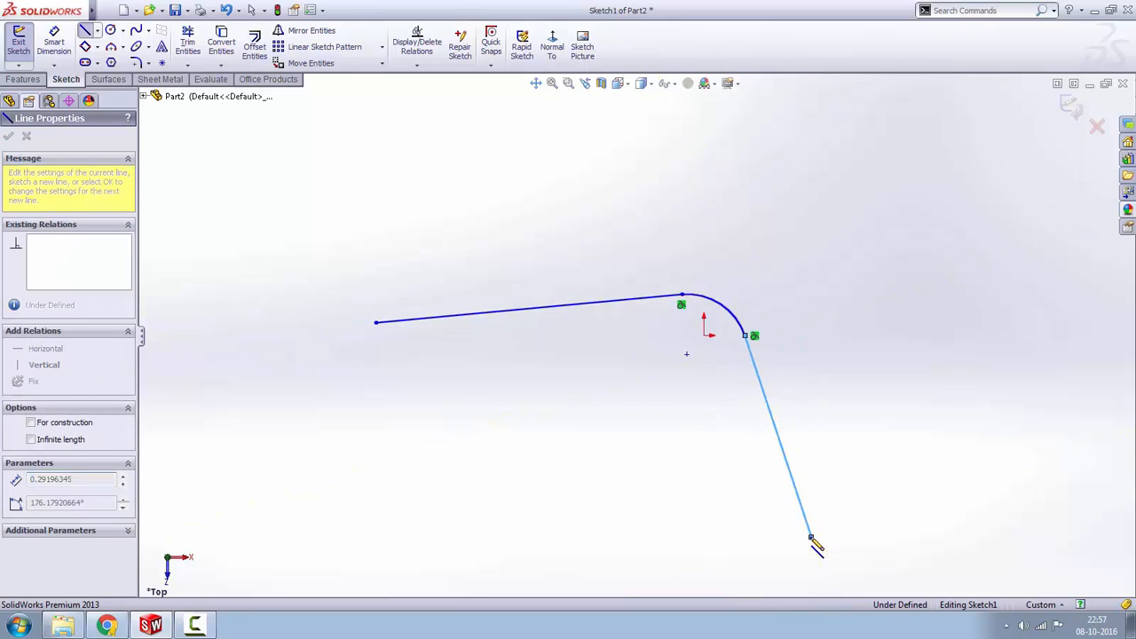
- Draw three-point end arcs at both open ends of the outline, about 12.6 mm radius at the left end and 13.7 mm at the lower end
{"action": "left_click", "coordinate": [109, 47]}
{"action": "left_click", "coordinate": [376, 323]}
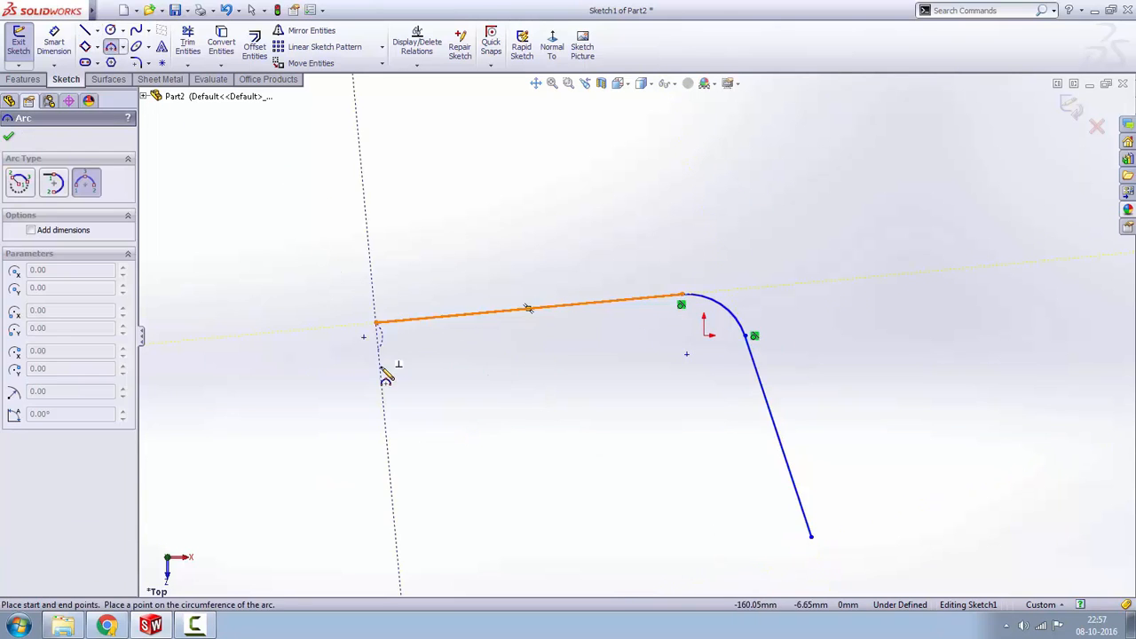
{"action": "left_click", "coordinate": [363, 369]}
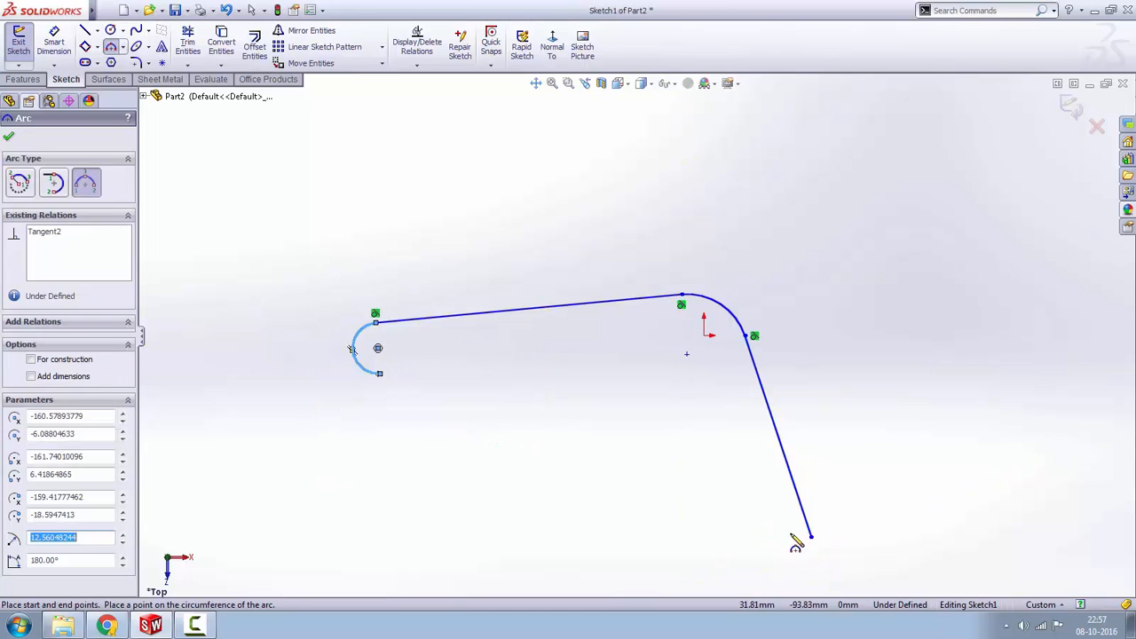
{"action": "left_click", "coordinate": [810, 538]}
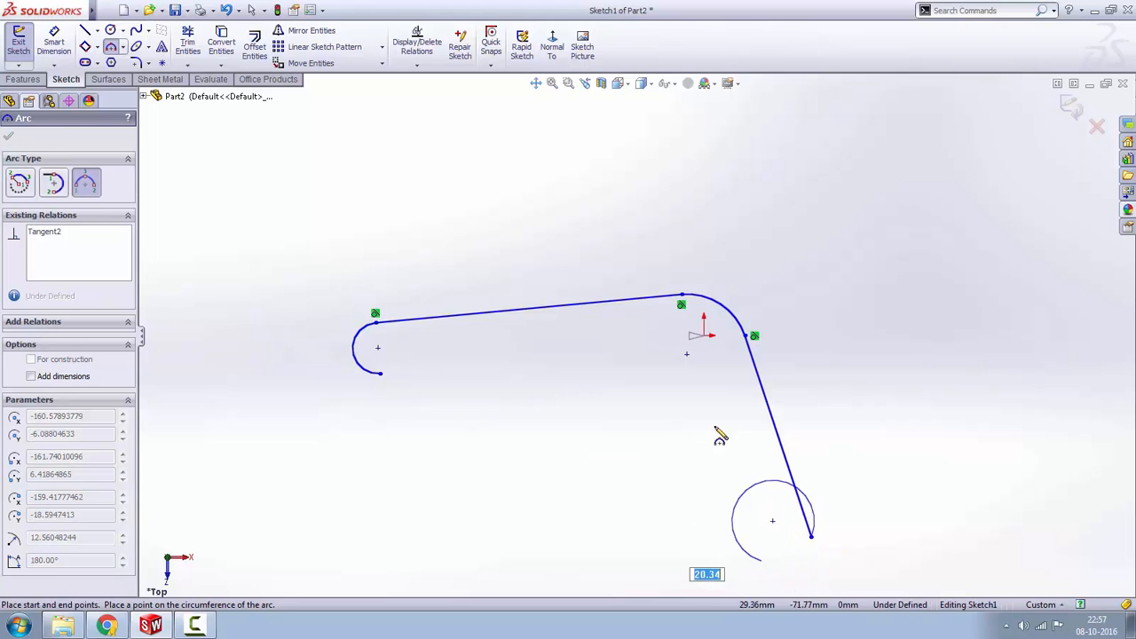
{"action": "left_click", "coordinate": [763, 561]}
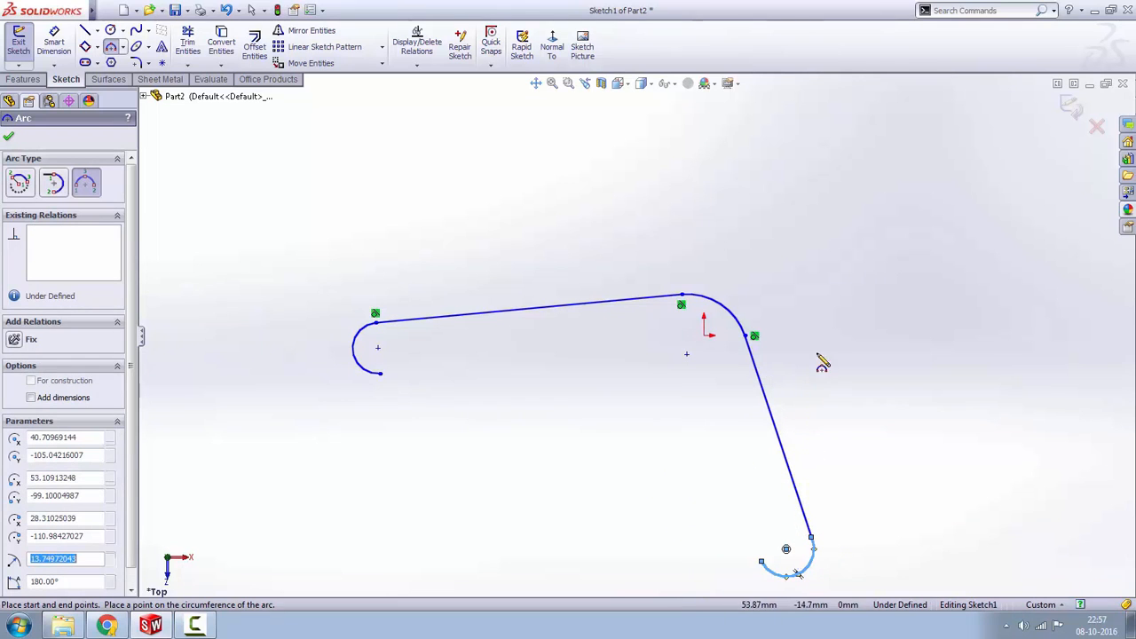
{"action": "right_click", "coordinate": [819, 363]}
{"action": "left_click", "coordinate": [850, 244]}
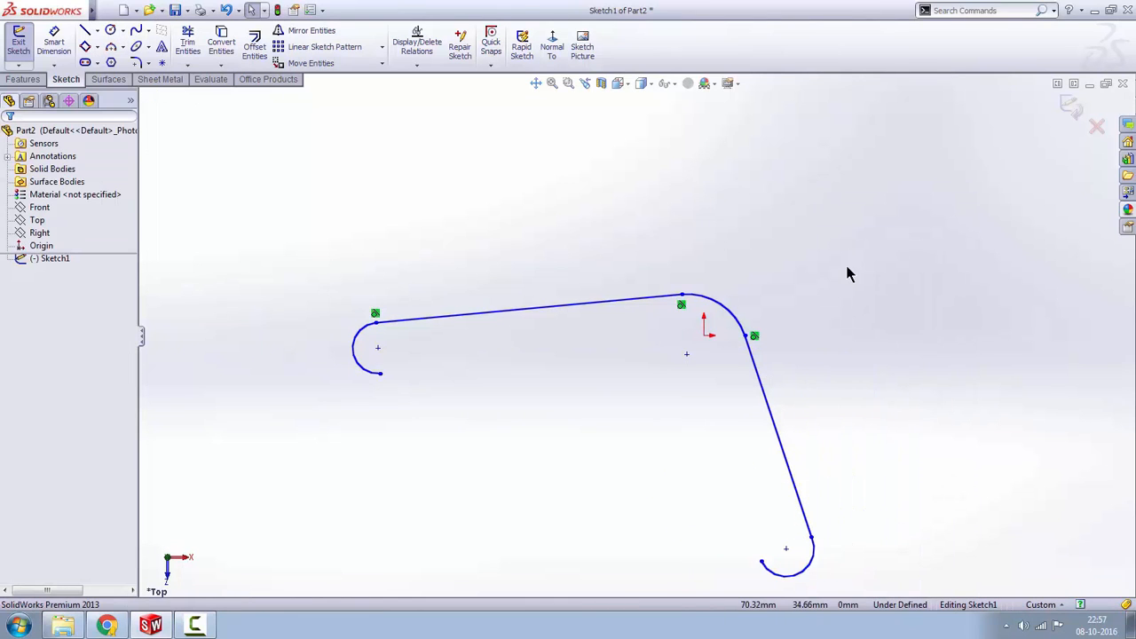
- Make the outer corner arc's centre point coincident with the origin
{"action": "left_click", "coordinate": [686, 355]}
{"action": "left_click", "coordinate": [704, 335], "text": "ctrl"}
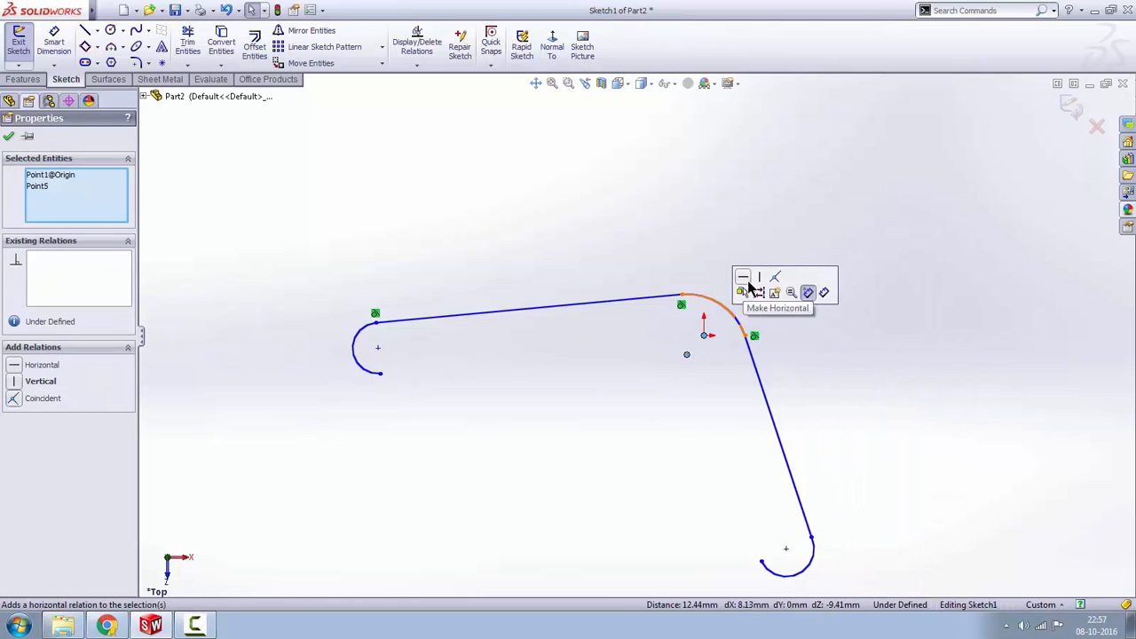
{"action": "left_click", "coordinate": [774, 280]}
{"action": "left_click", "coordinate": [660, 433]}
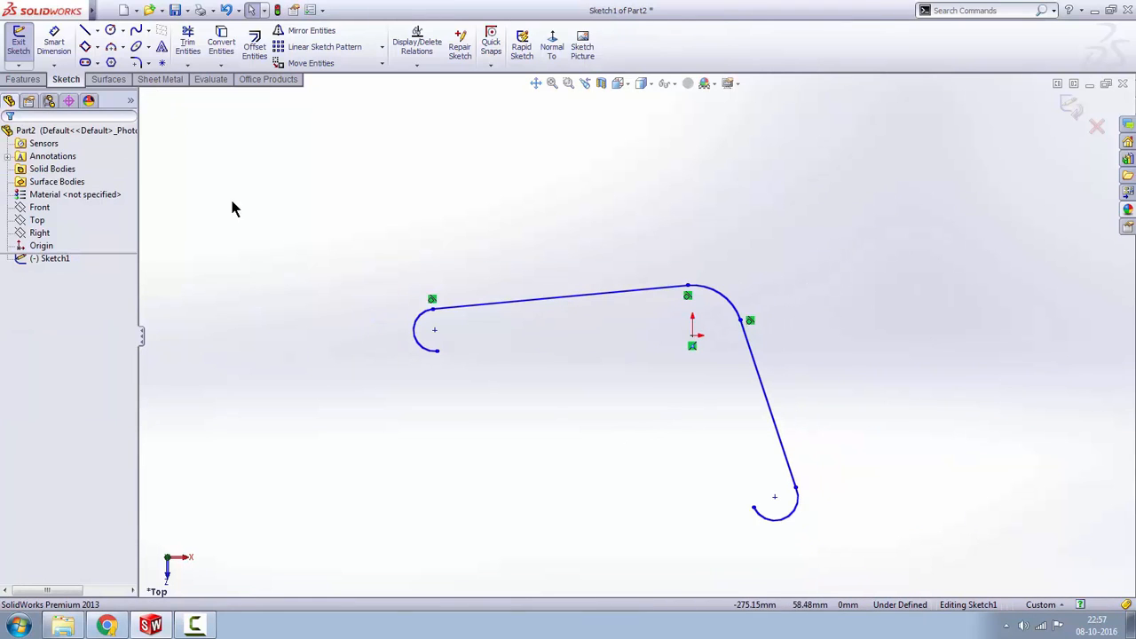
- Close the inner side of the profile with a line about 114 mm long, a tangent arc of about 44 mm radius and a line about 84 mm long
{"action": "left_click", "coordinate": [86, 32]}
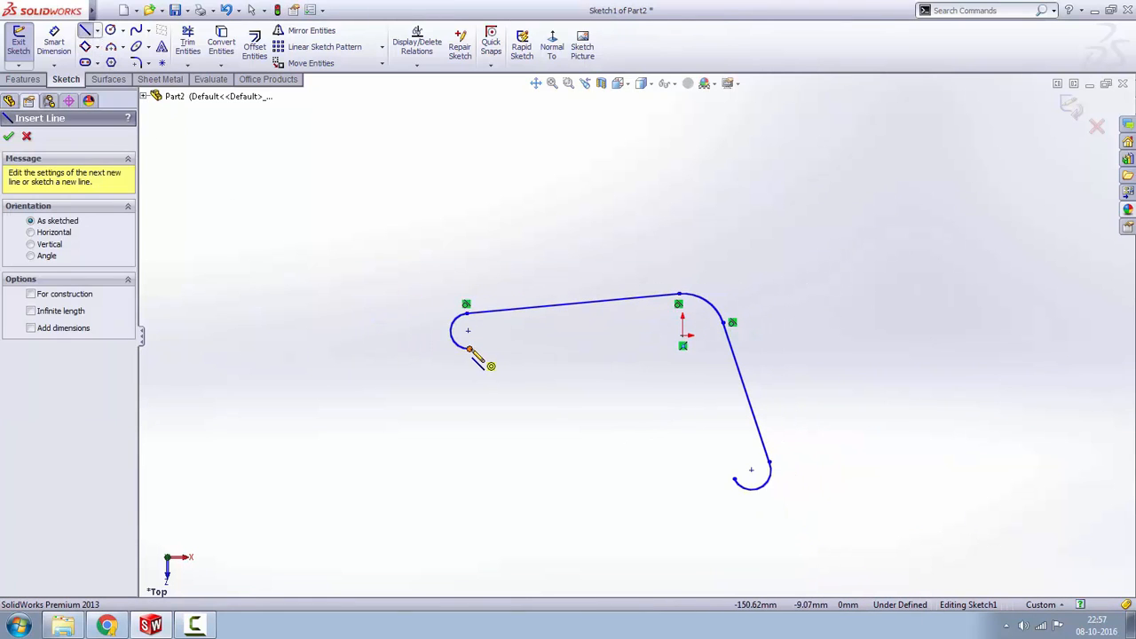
{"action": "left_click", "coordinate": [471, 349]}
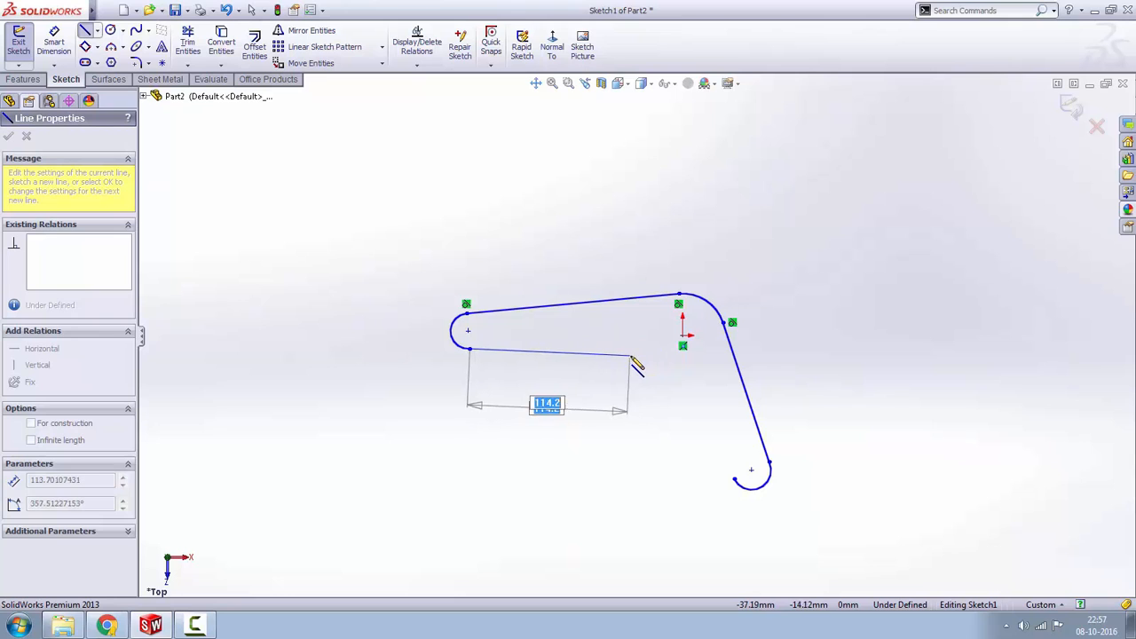
{"action": "left_click", "coordinate": [630, 355]}
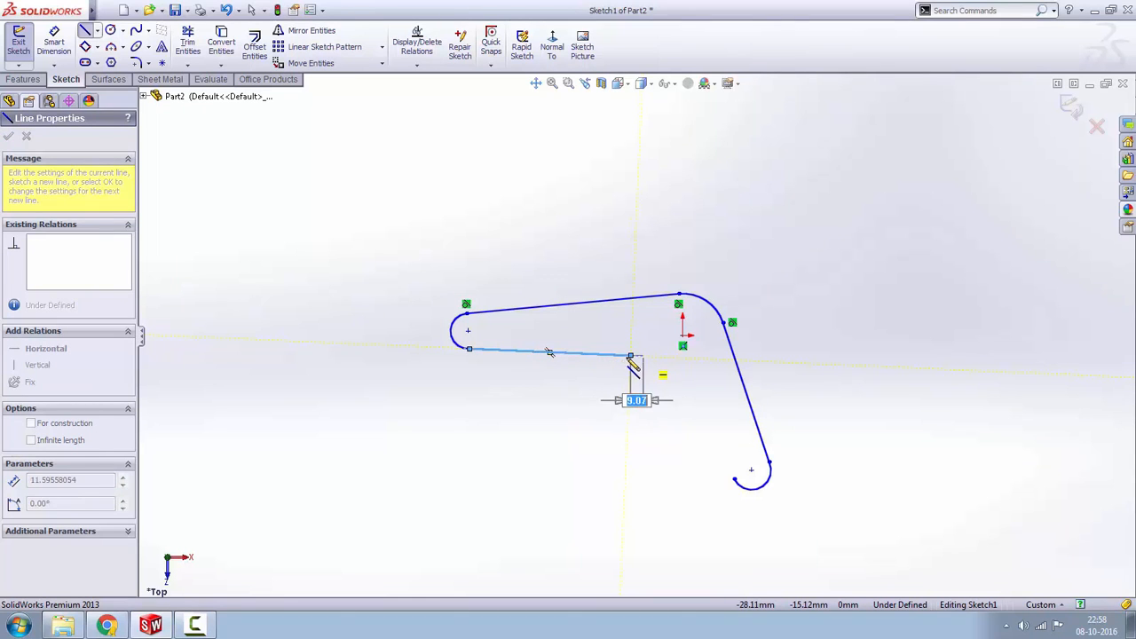
{"action": "left_click", "coordinate": [674, 376]}
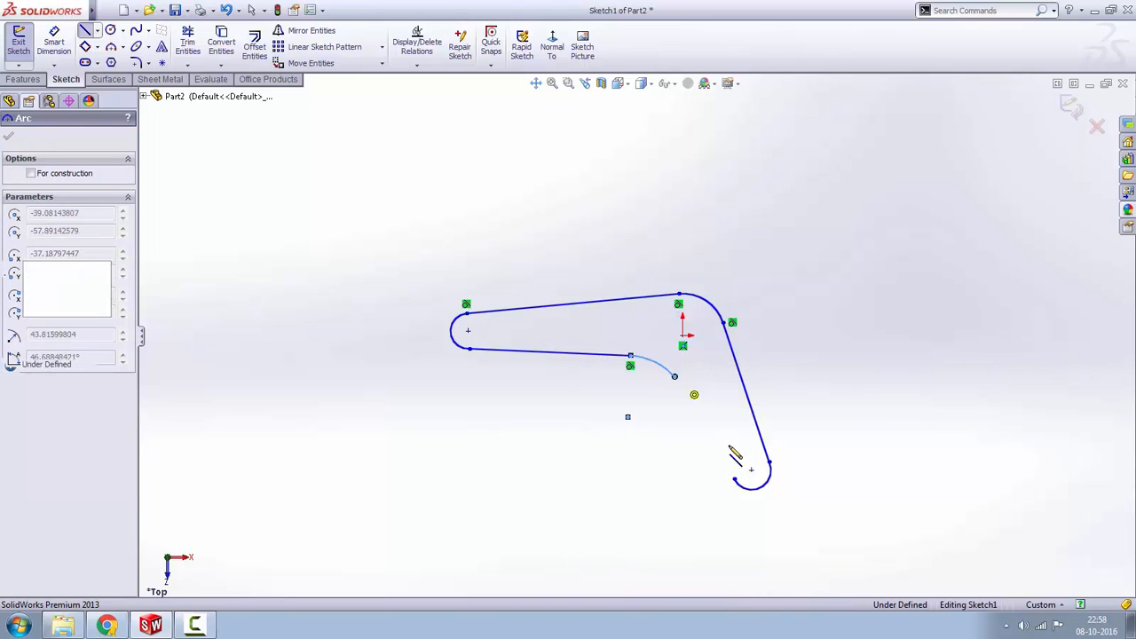
{"action": "left_click", "coordinate": [735, 479]}
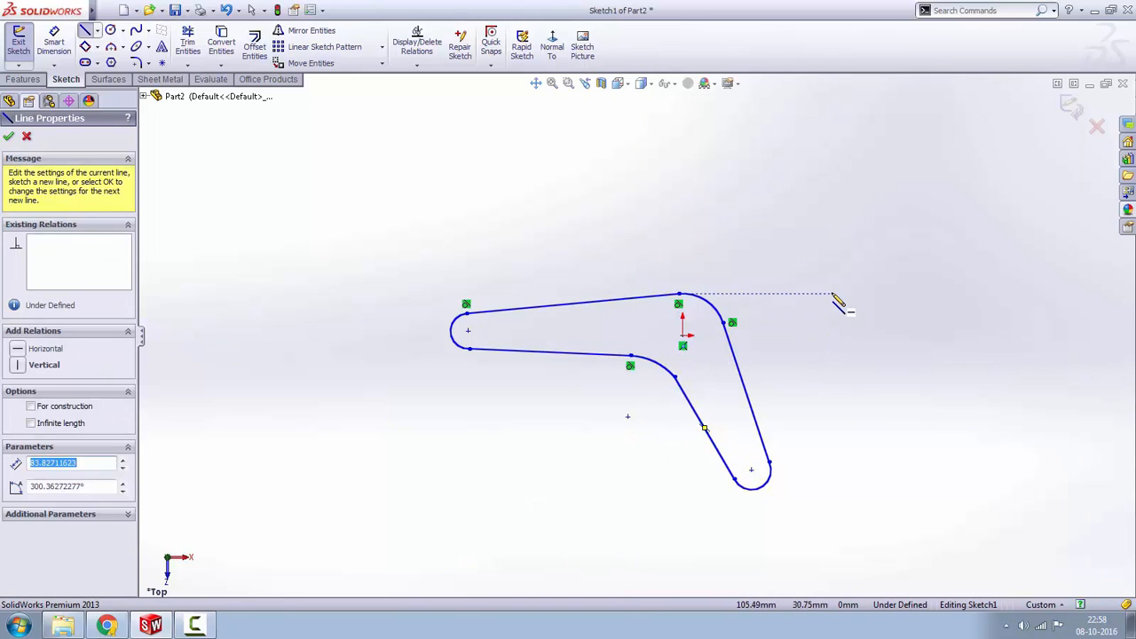
{"action": "right_click", "coordinate": [832, 294]}
{"action": "left_click", "coordinate": [864, 288]}
- Make the lower end arc tangent to both the outer and the inner line that meet it
{"action": "scroll", "coordinate": [731, 455], "scroll_direction": "down", "scroll_amount": 1}
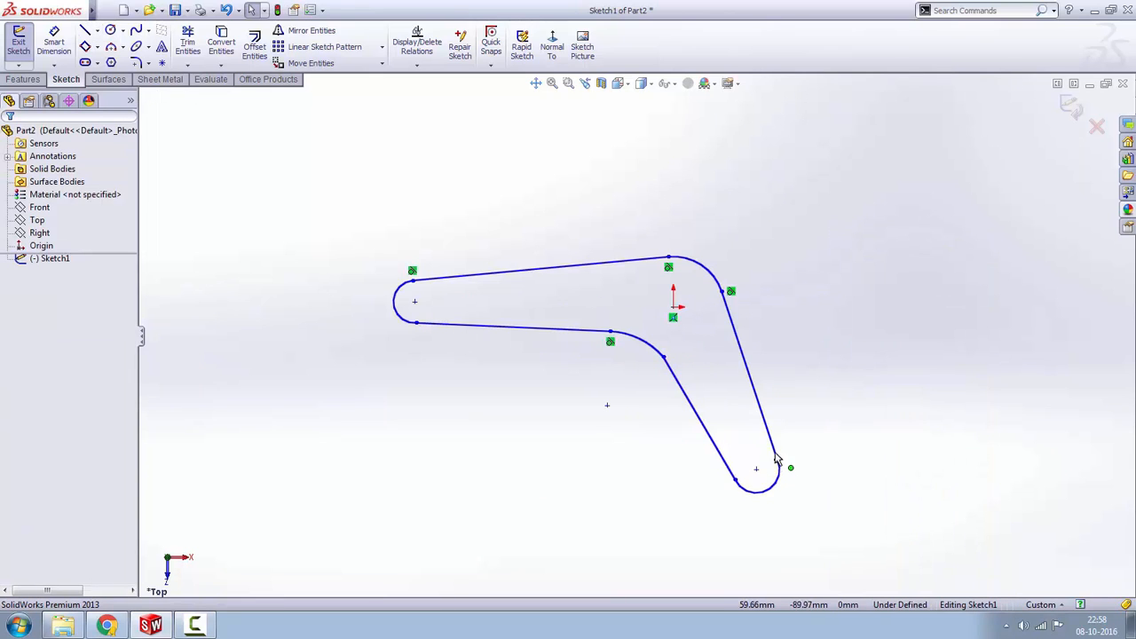
{"action": "left_click", "coordinate": [774, 452]}
{"action": "left_click", "coordinate": [780, 480], "text": "ctrl"}
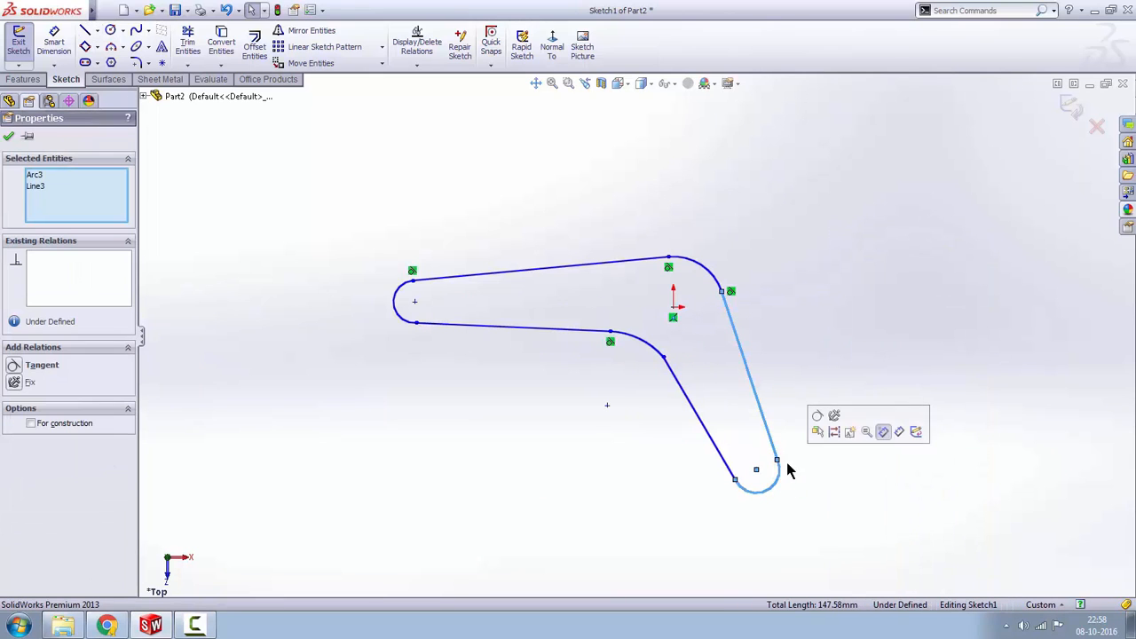
{"action": "left_click", "coordinate": [817, 419]}
{"action": "left_click", "coordinate": [717, 456]}
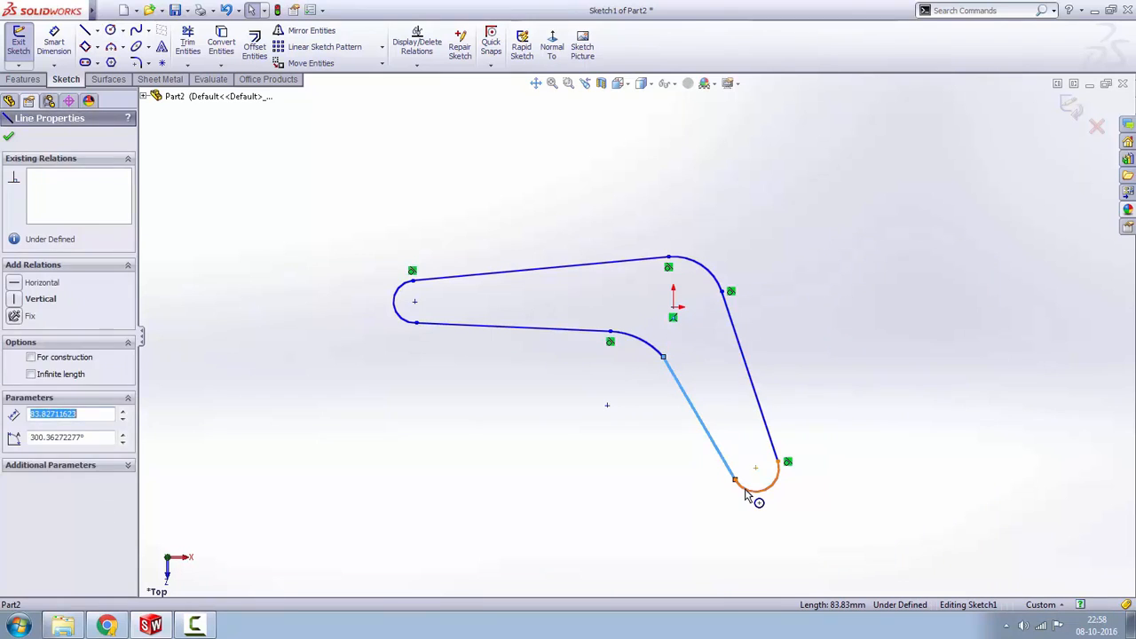
{"action": "left_click", "coordinate": [750, 490], "text": "ctrl"}
{"action": "left_click", "coordinate": [785, 428]}
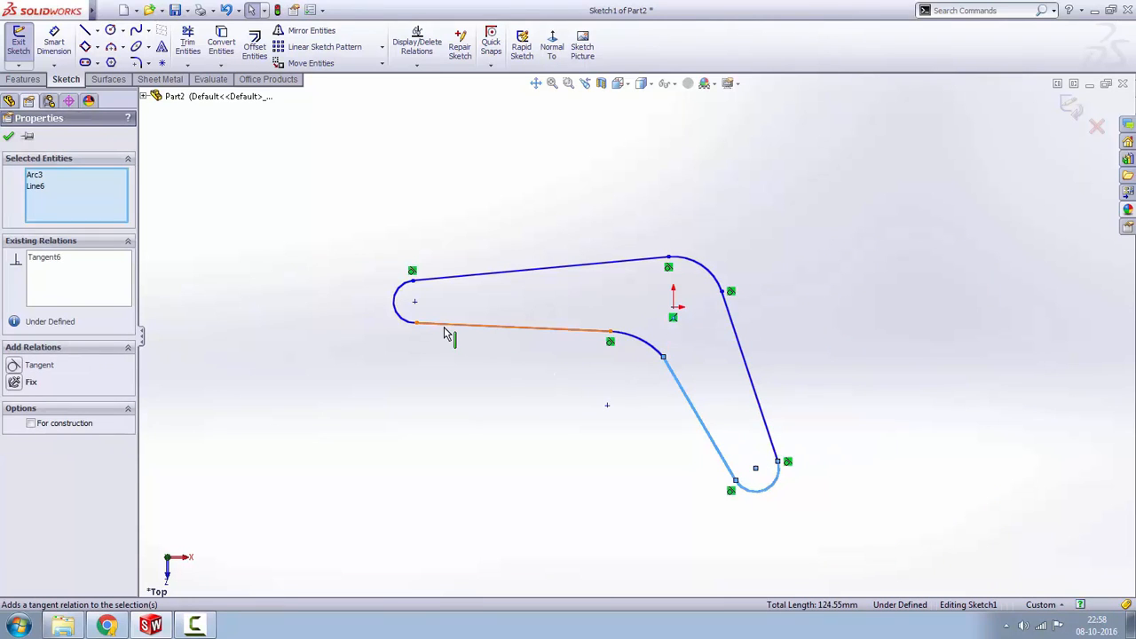
- Add tangent relations between the left end arc and the inner line meeting it, and between the inner corner arc and the descending inner line
{"action": "left_click", "coordinate": [444, 326]}
{"action": "left_click", "coordinate": [412, 324], "text": "ctrl"}
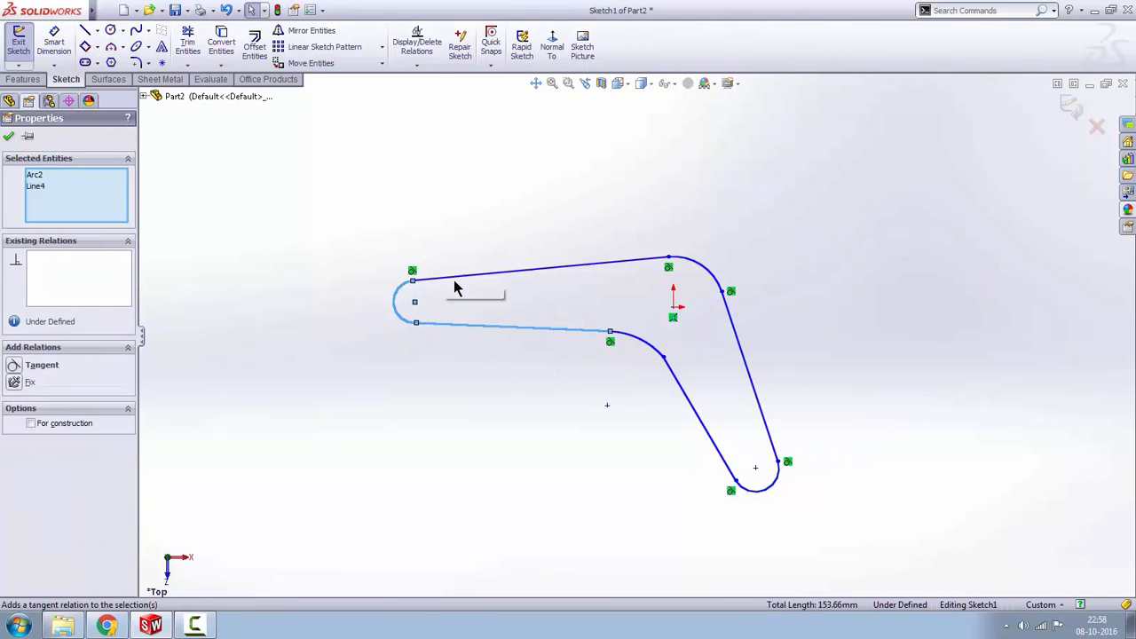
{"action": "left_click", "coordinate": [458, 293]}
{"action": "left_click", "coordinate": [648, 349]}
{"action": "left_click", "coordinate": [679, 391], "text": "ctrl"}
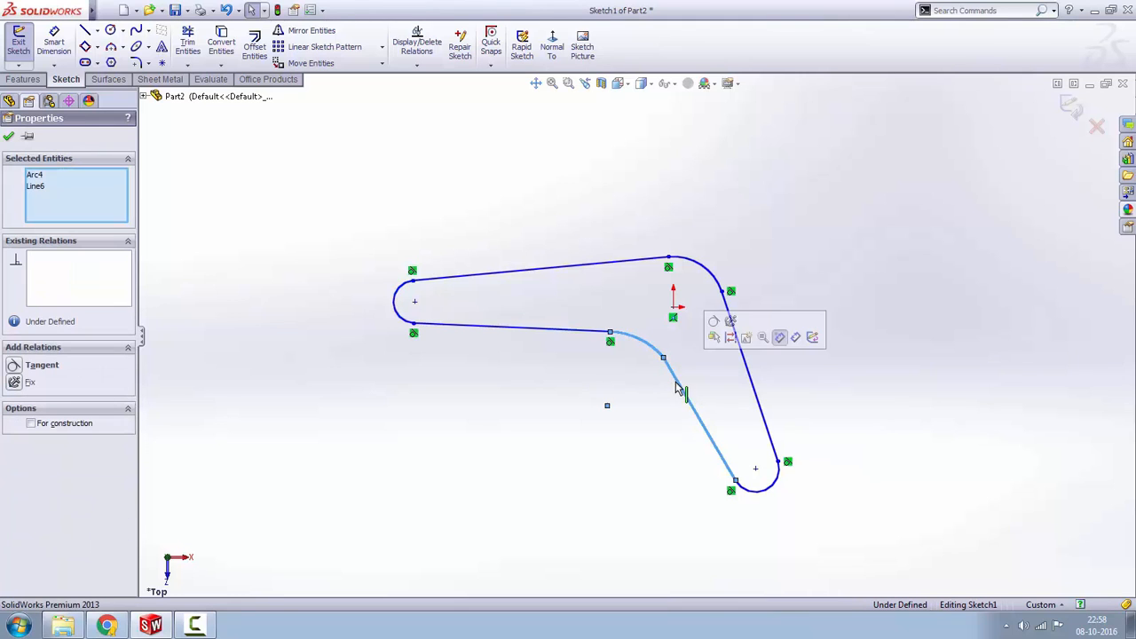
{"action": "left_click", "coordinate": [717, 323]}
{"action": "left_click", "coordinate": [647, 296]}
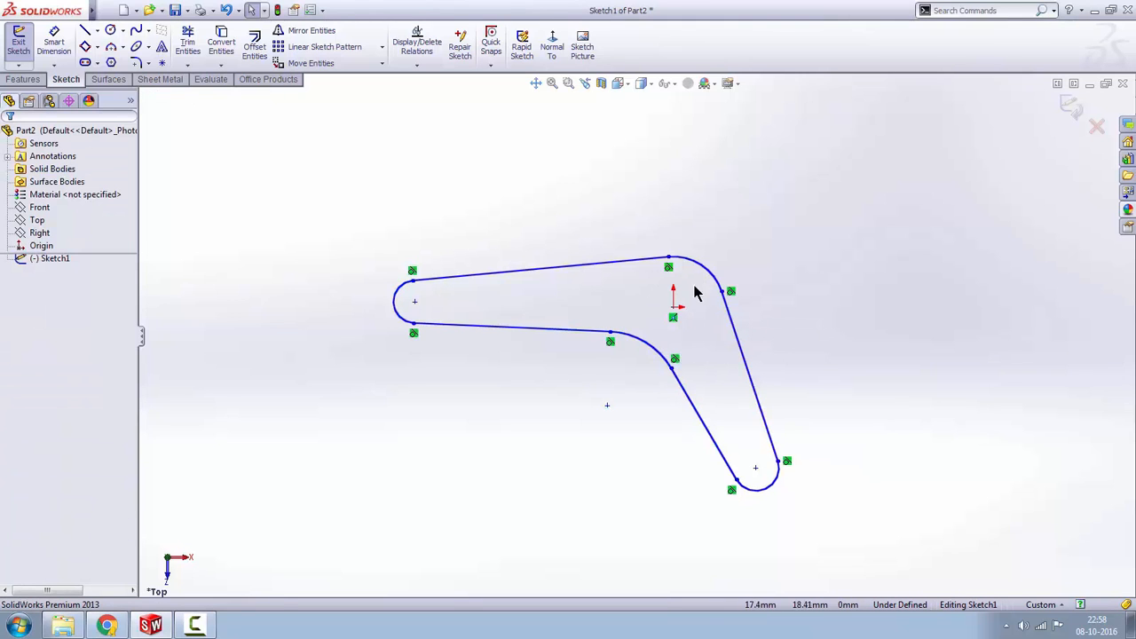
- Draw a vertical centerline about 47 mm long beside the left end arc and make it tangent to that arc
{"action": "scroll", "coordinate": [664, 305], "scroll_direction": "down", "scroll_amount": 1}
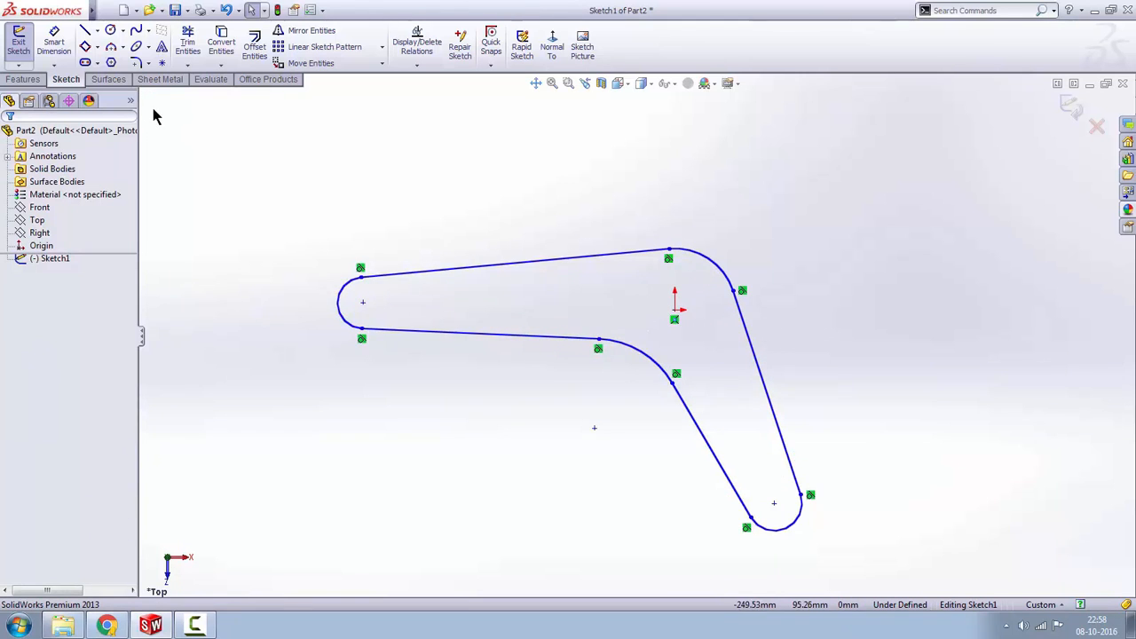
{"action": "left_click", "coordinate": [97, 31]}
{"action": "left_click", "coordinate": [116, 55]}
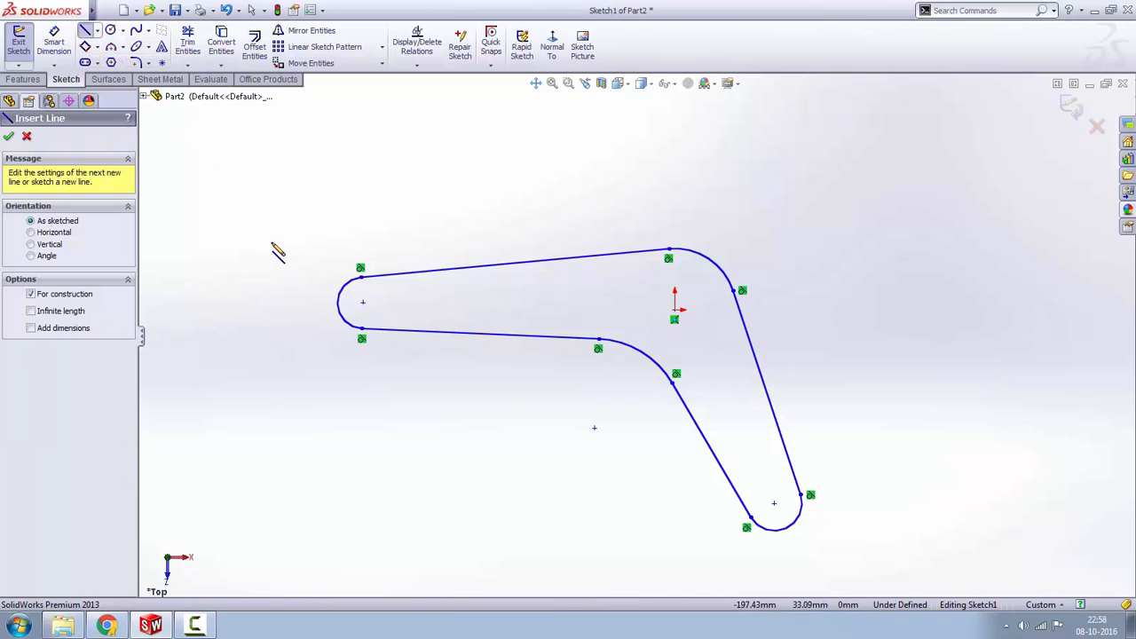
{"action": "left_click", "coordinate": [272, 243]}
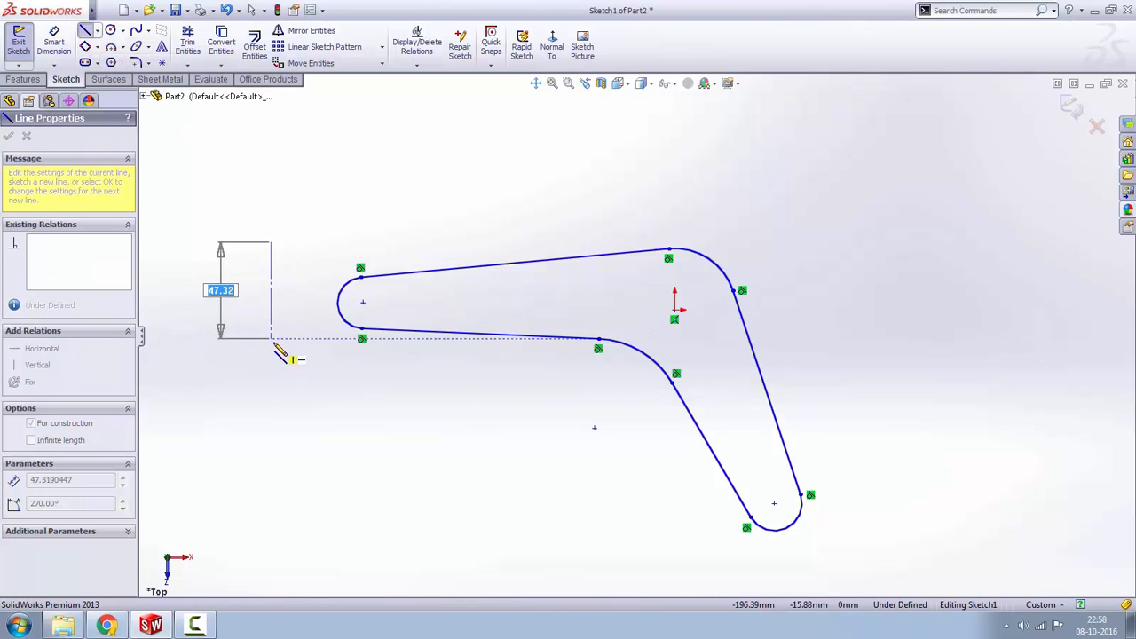
{"action": "left_click", "coordinate": [273, 340]}
{"action": "key", "text": "Escape"}
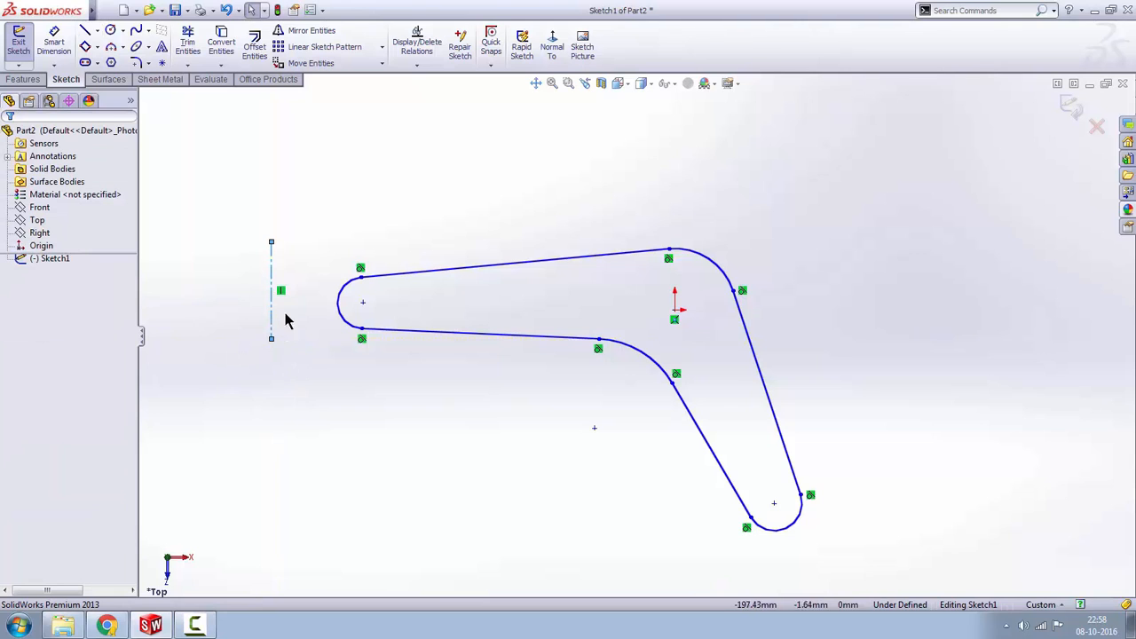
{"action": "left_click", "coordinate": [337, 304], "text": "ctrl"}
{"action": "left_click", "coordinate": [379, 245]}
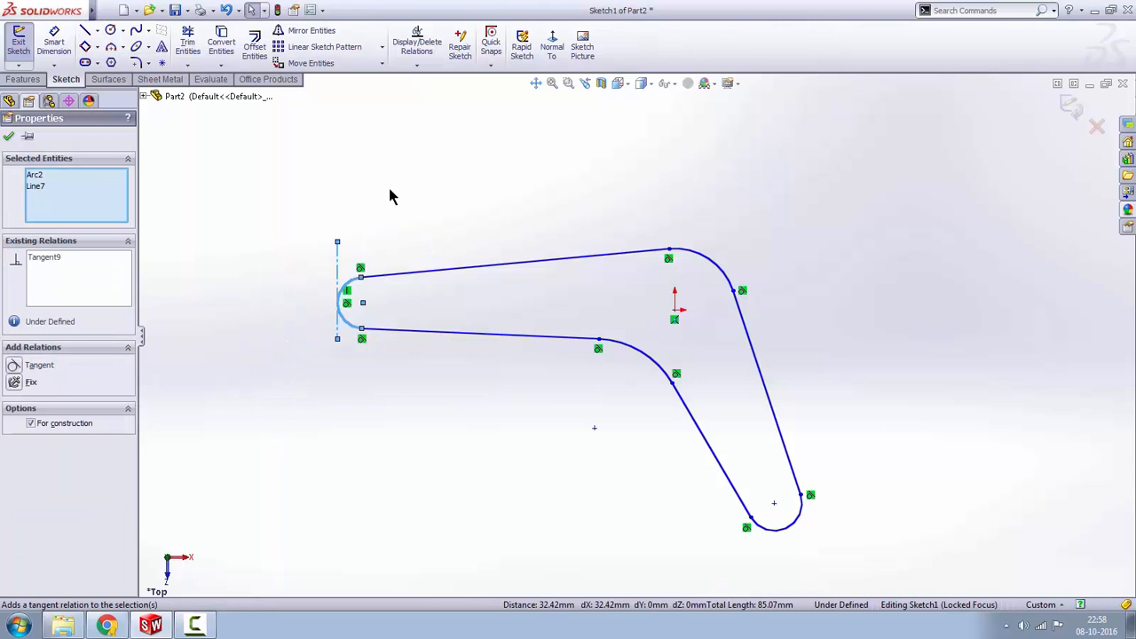
{"action": "left_click", "coordinate": [211, 142]}
- Draw a vertical centerline about 26 mm long to the right of the descending arm and make it tangent to the lower end arc
{"action": "left_click", "coordinate": [97, 31]}
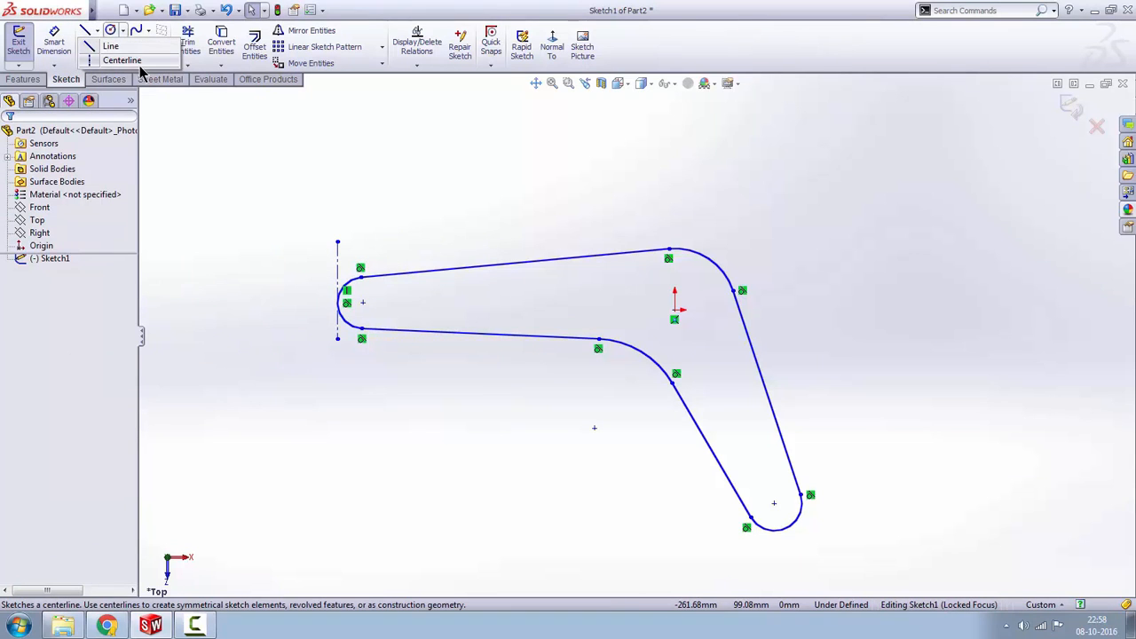
{"action": "left_click", "coordinate": [111, 55]}
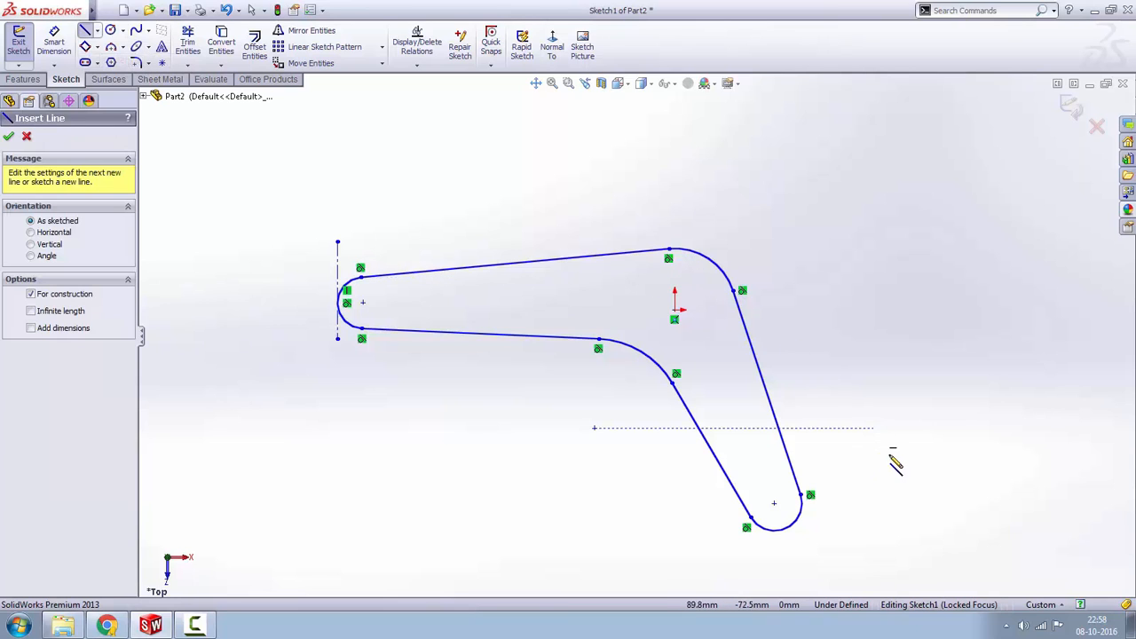
{"action": "left_click", "coordinate": [851, 376]}
{"action": "left_click", "coordinate": [851, 430]}
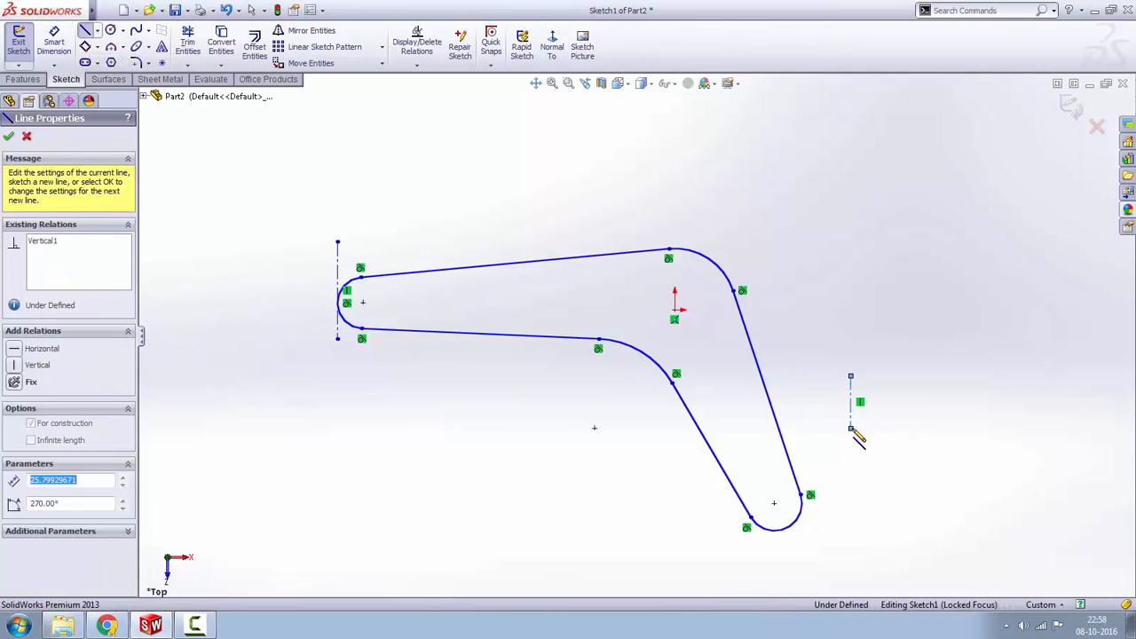
{"action": "key", "text": "Escape"}
{"action": "left_click", "coordinate": [852, 419]}
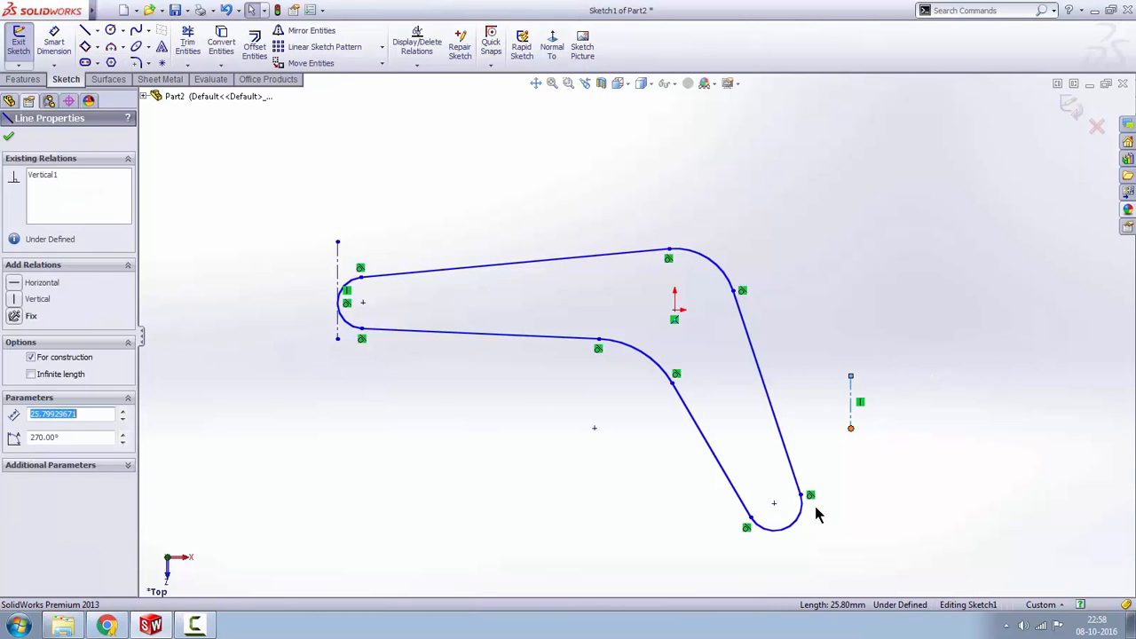
{"action": "left_click", "coordinate": [797, 527], "text": "ctrl"}
{"action": "left_click", "coordinate": [831, 464]}
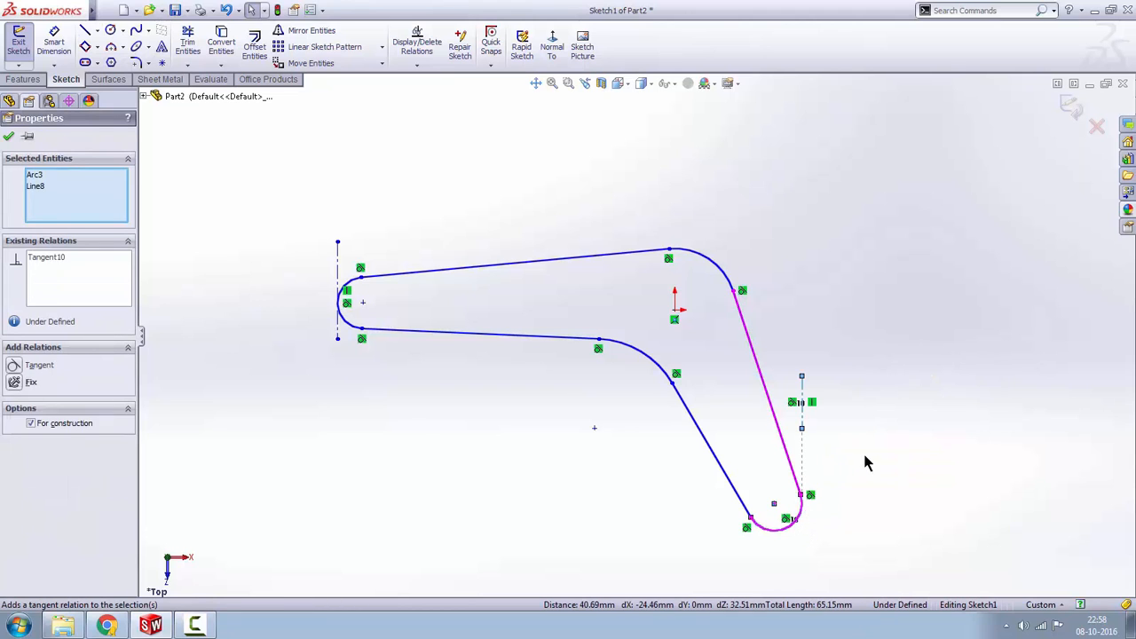
- Shift both ends of the vertical centerline beside the lower end arc downward so it spans the arc, about 42 mm long
{"action": "left_click", "coordinate": [865, 462]}
{"action": "left_click", "coordinate": [803, 401]}
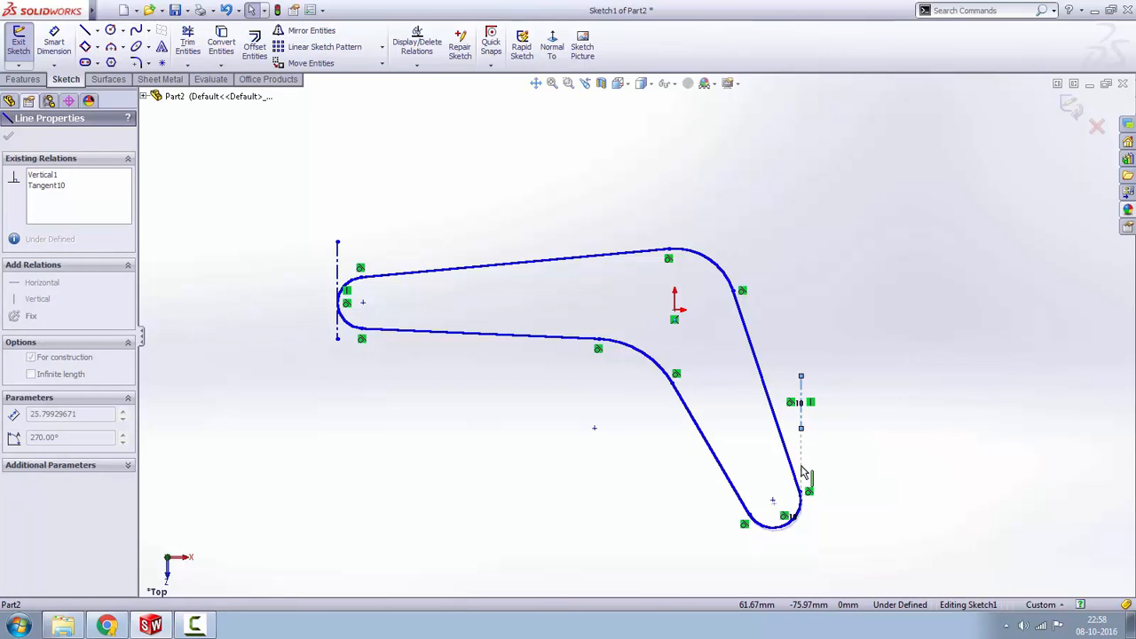
{"action": "left_click_drag", "start_coordinate": [801, 429], "coordinate": [799, 529]}
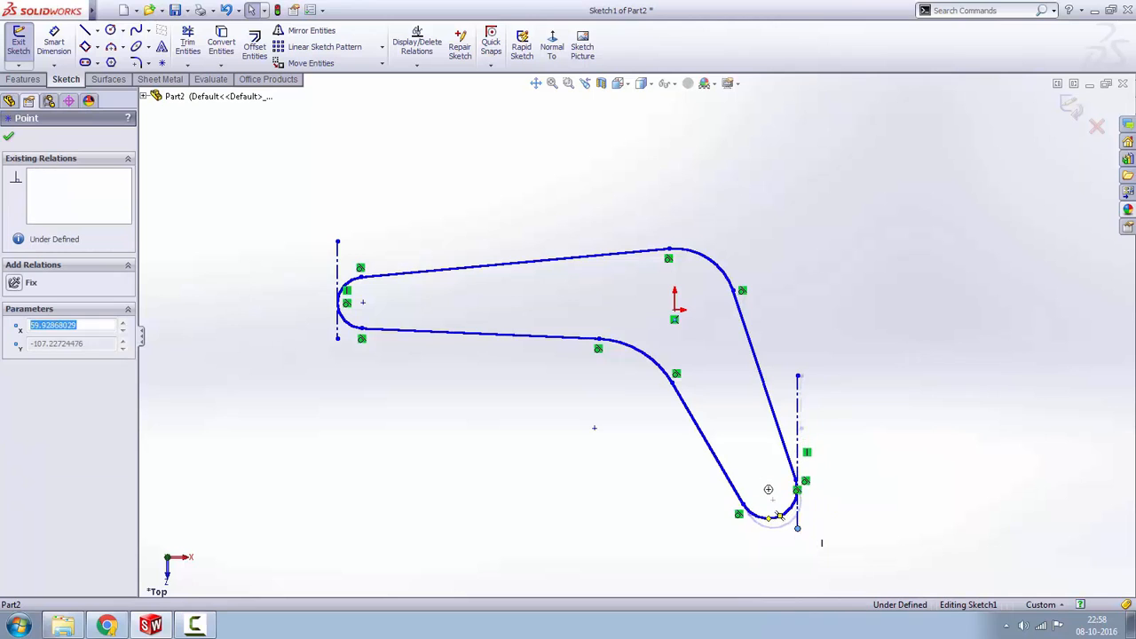
{"action": "left_click_drag", "start_coordinate": [798, 379], "coordinate": [798, 443]}
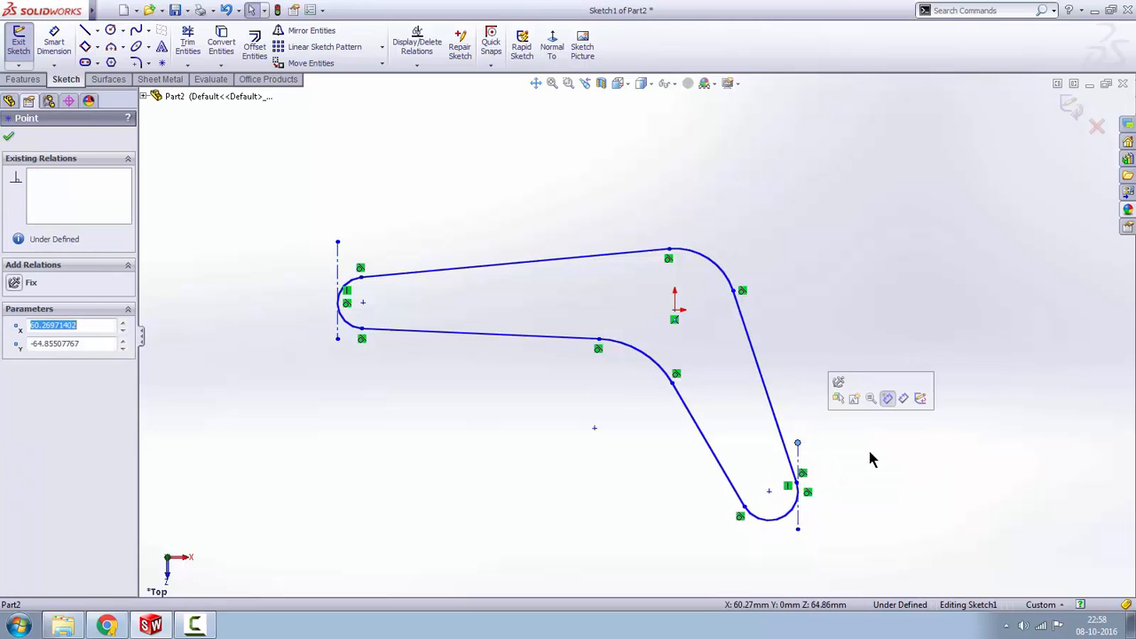
{"action": "left_click", "coordinate": [870, 459]}
- Dimension the horizontal distance between the left end arc's center and the origin as 200 mm
{"action": "scroll", "coordinate": [632, 359], "scroll_direction": "up", "scroll_amount": 2}
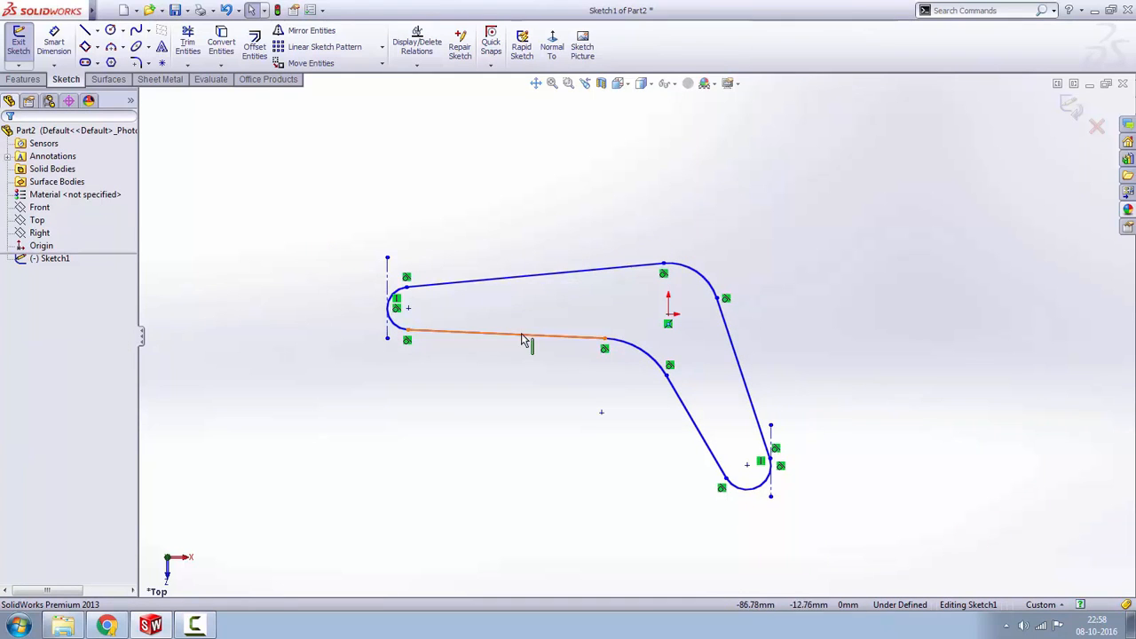
{"action": "left_click", "coordinate": [56, 50]}
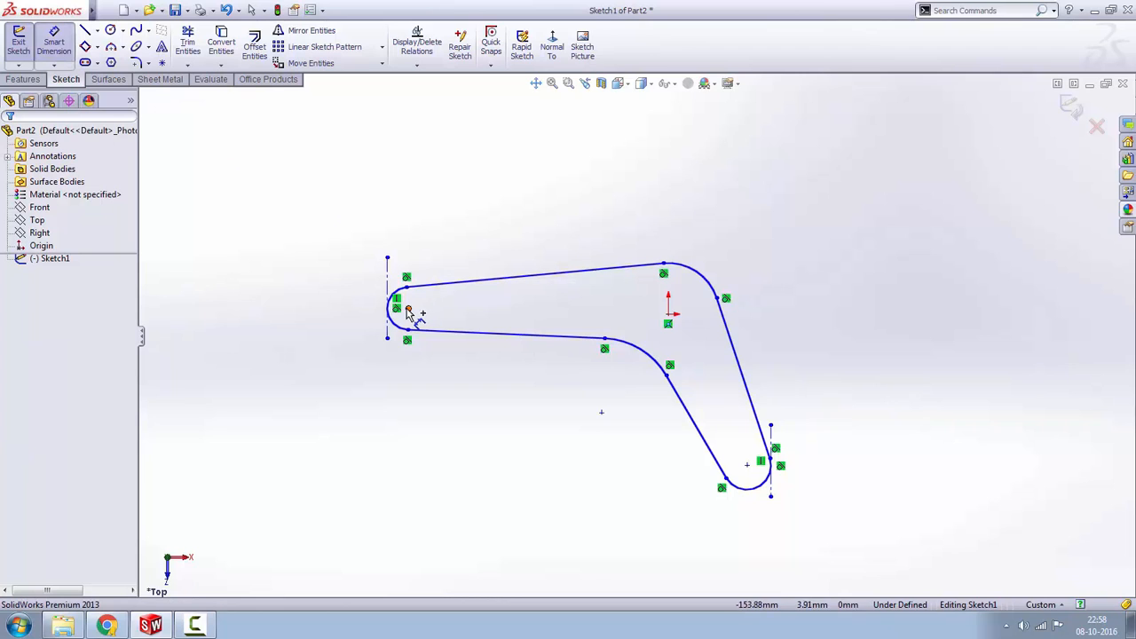
{"action": "left_click", "coordinate": [408, 309]}
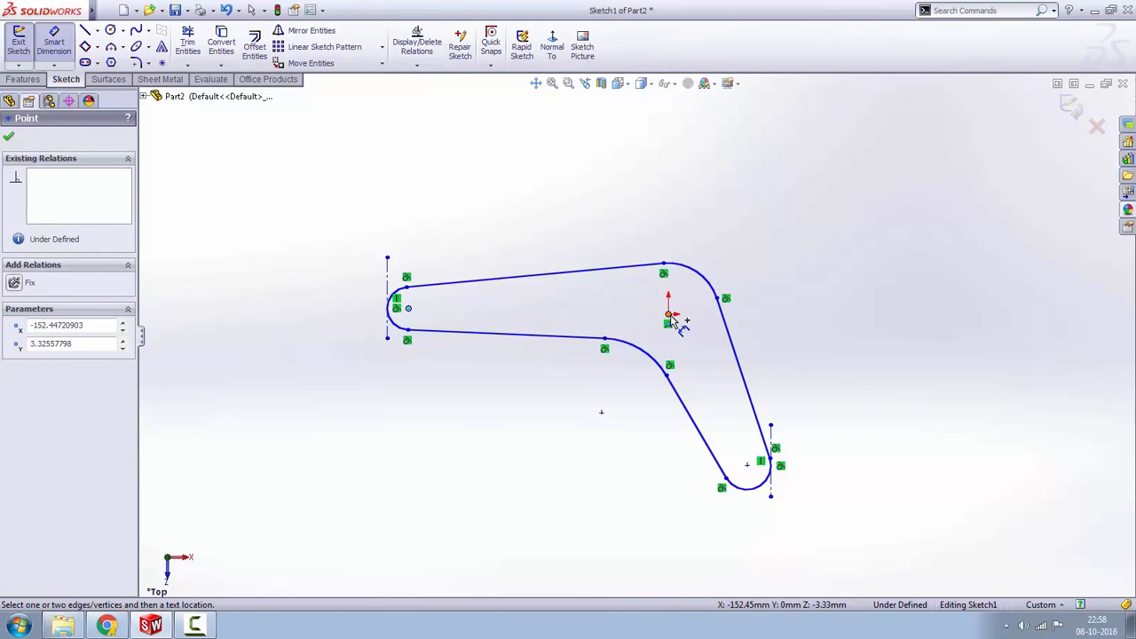
{"action": "left_click", "coordinate": [668, 320]}
{"action": "left_click", "coordinate": [579, 182]}
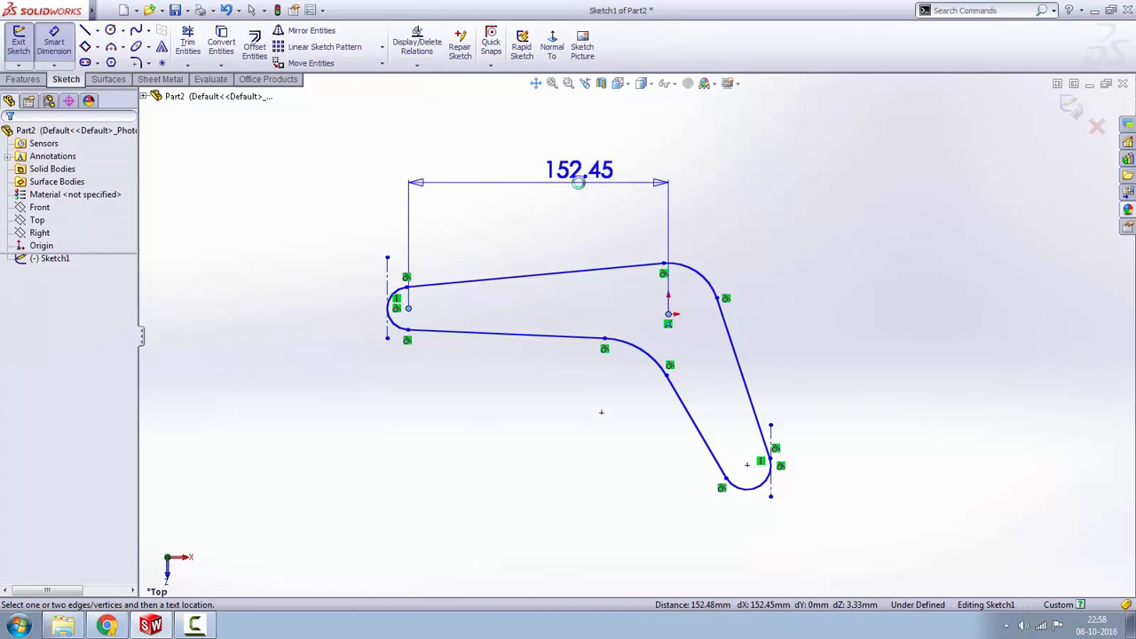
{"action": "type", "text": "22"}
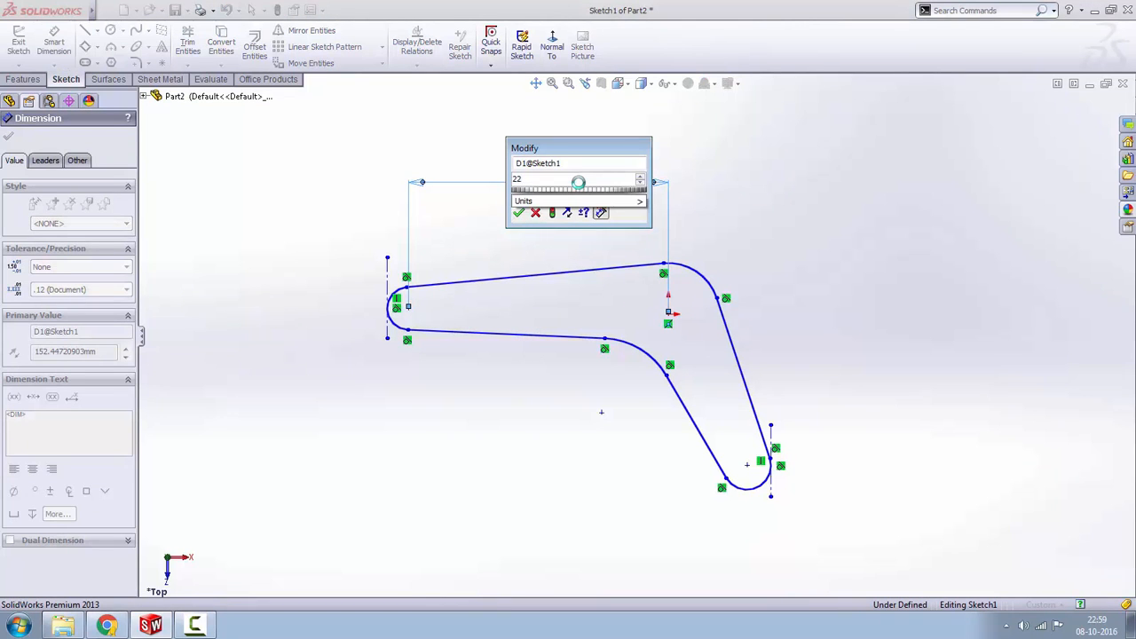
{"action": "key", "text": "BackSpace"}
{"action": "key", "text": "BackSpace"}
{"action": "type", "text": "200"}
{"action": "key", "text": "Return"}
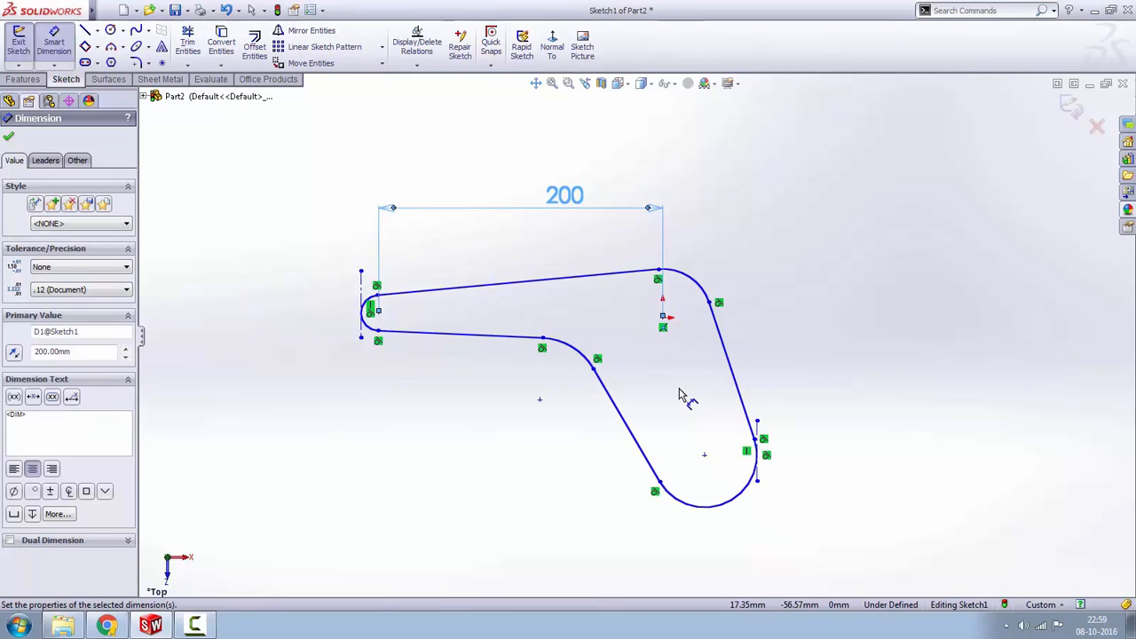
- Dimension the overall width between the two vertical centerlines as 323.9 mm
{"action": "scroll", "coordinate": [664, 355], "scroll_direction": "up", "scroll_amount": 2}
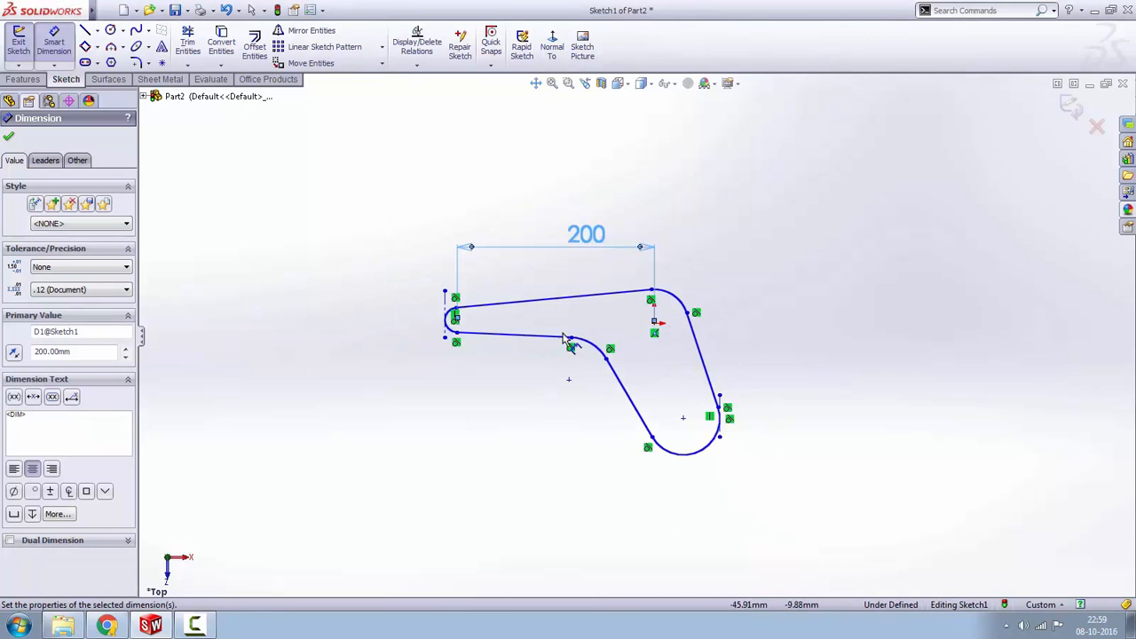
{"action": "left_click", "coordinate": [447, 310]}
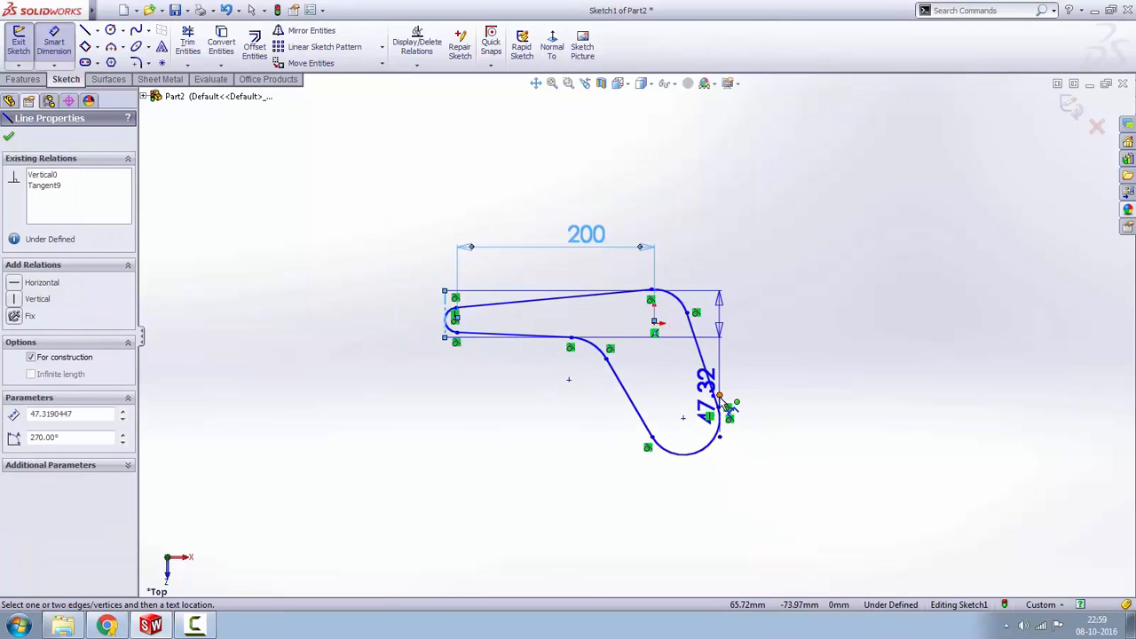
{"action": "scroll", "coordinate": [730, 410], "scroll_direction": "down", "scroll_amount": 2}
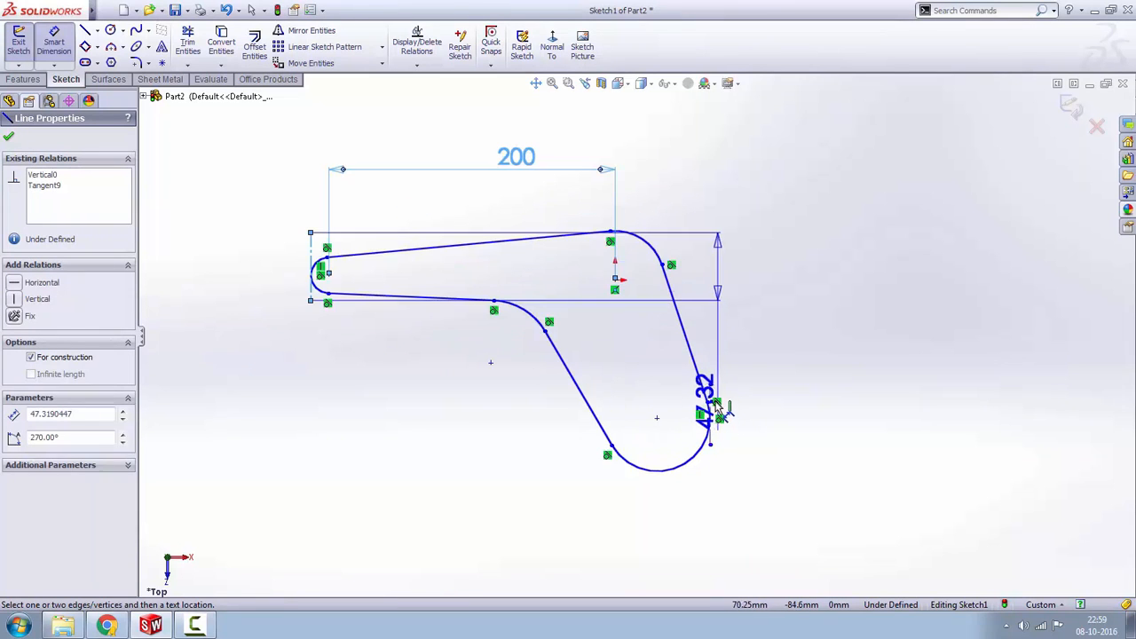
{"action": "left_click", "coordinate": [711, 403]}
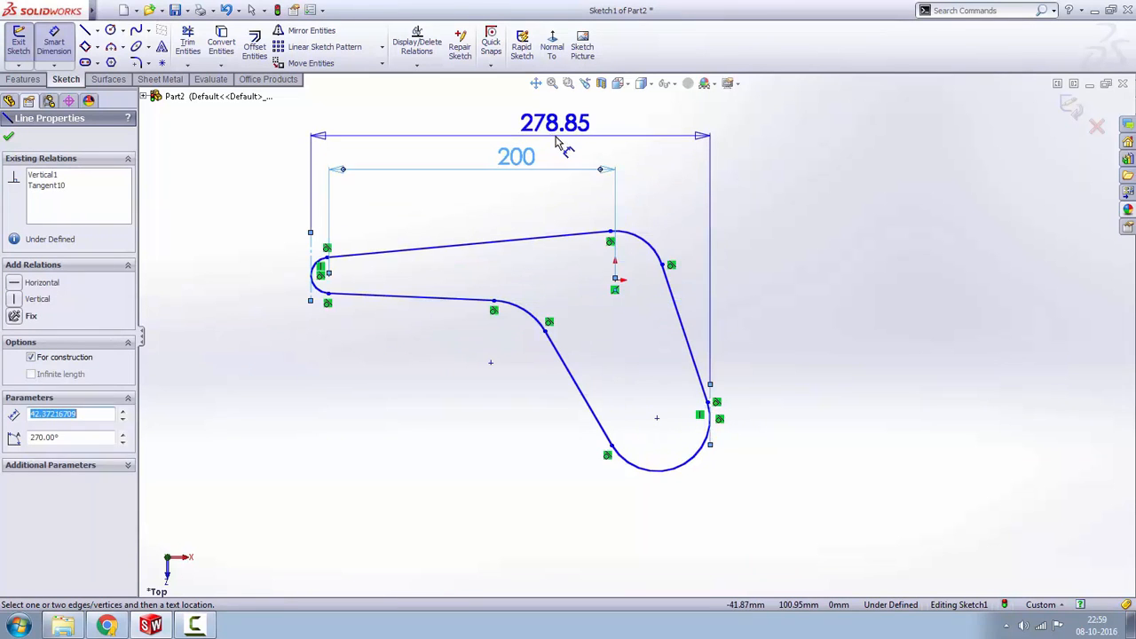
{"action": "left_click", "coordinate": [558, 142]}
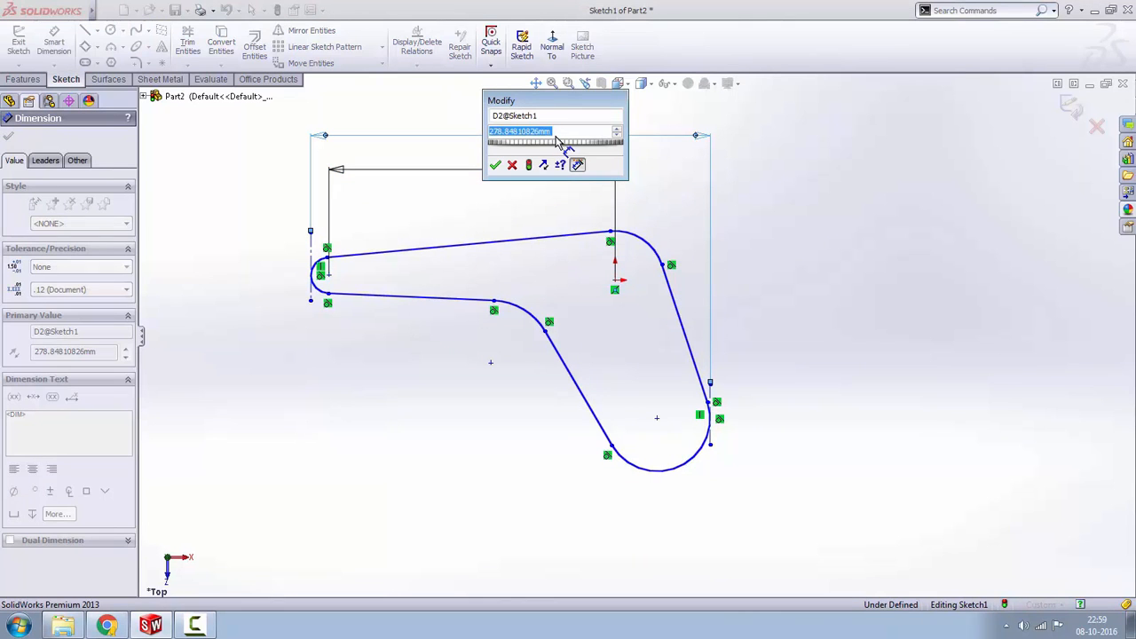
{"action": "type", "text": "323.9"}
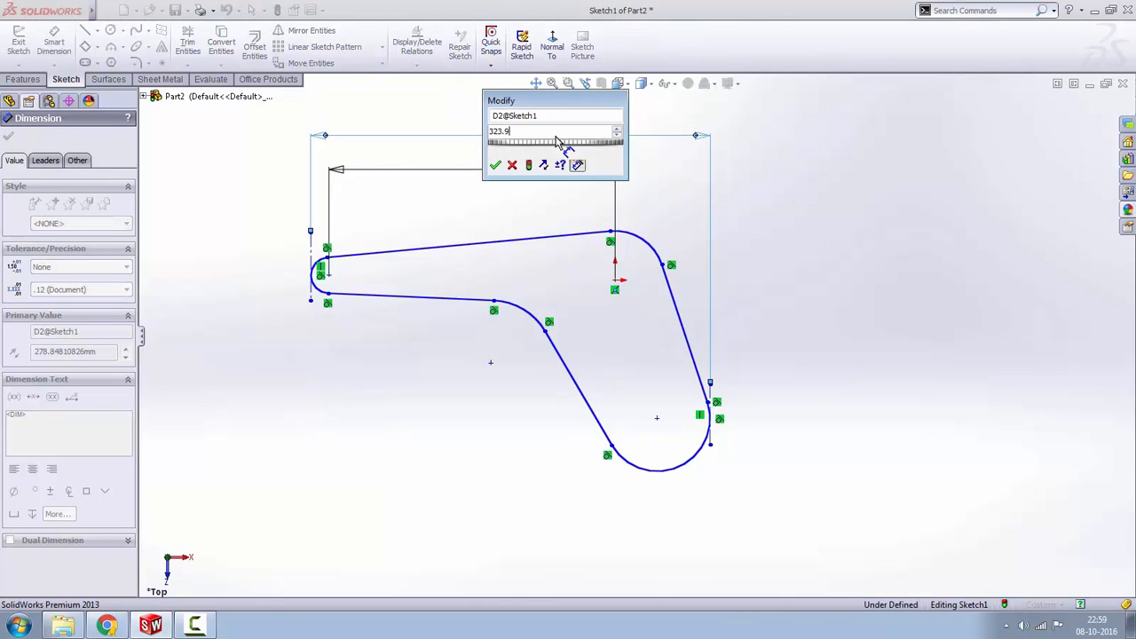
{"action": "key", "text": "Return"}
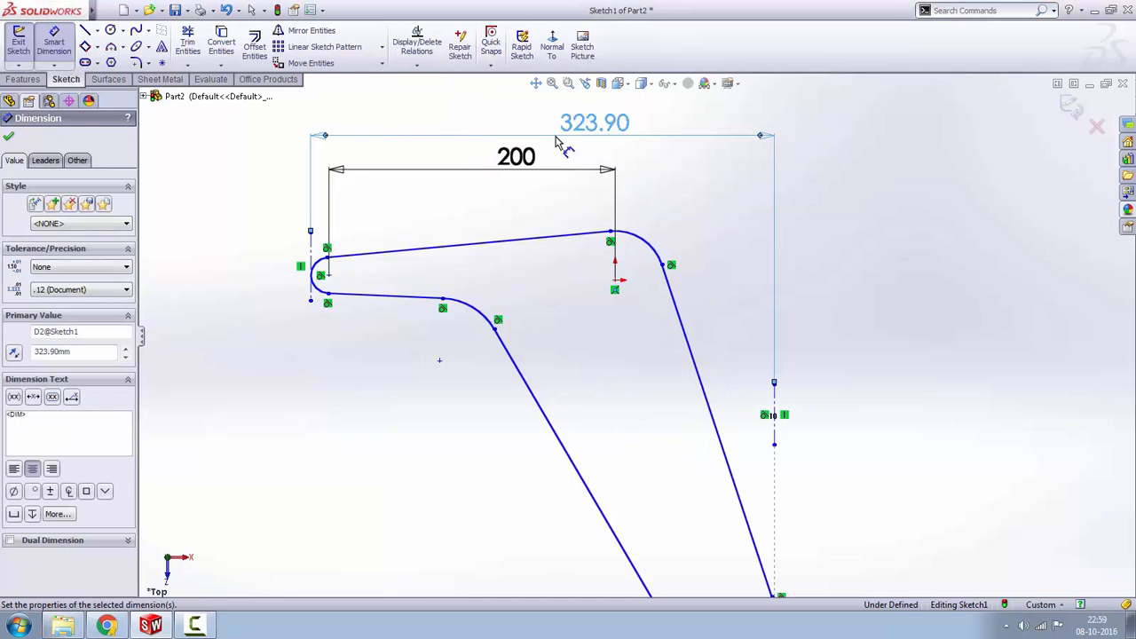
- Dimension the vertical distance from the origin to the lower end arc's center as 160 mm
{"action": "scroll", "coordinate": [533, 417], "scroll_direction": "up", "scroll_amount": 3}
{"action": "scroll", "coordinate": [553, 274], "scroll_direction": "down", "scroll_amount": 2}
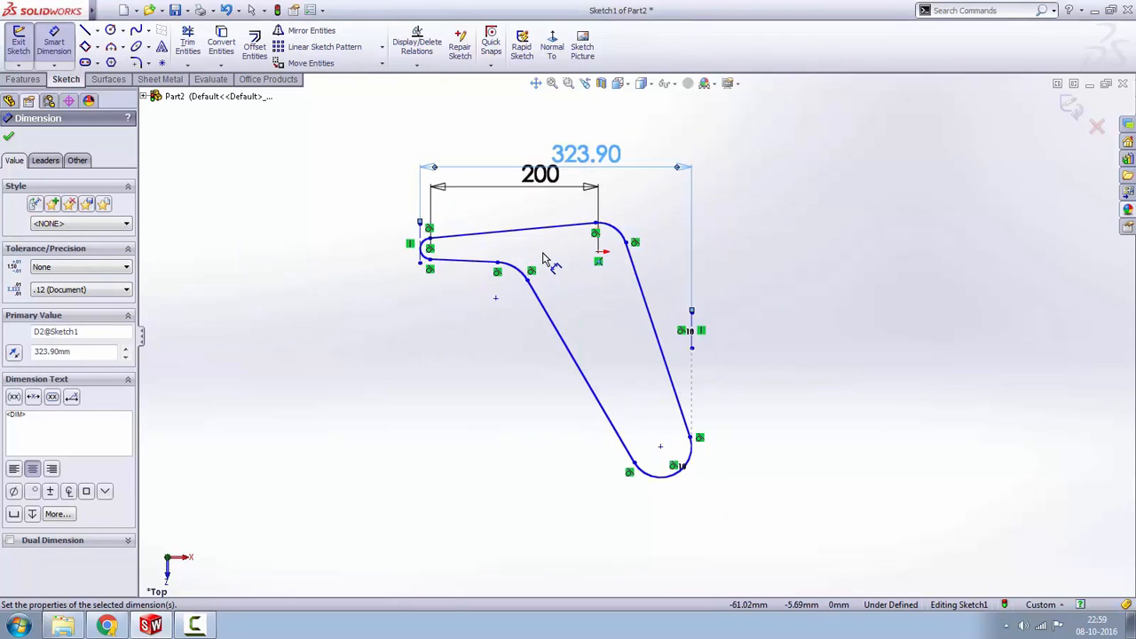
{"action": "scroll", "coordinate": [606, 261], "scroll_direction": "down", "scroll_amount": 1}
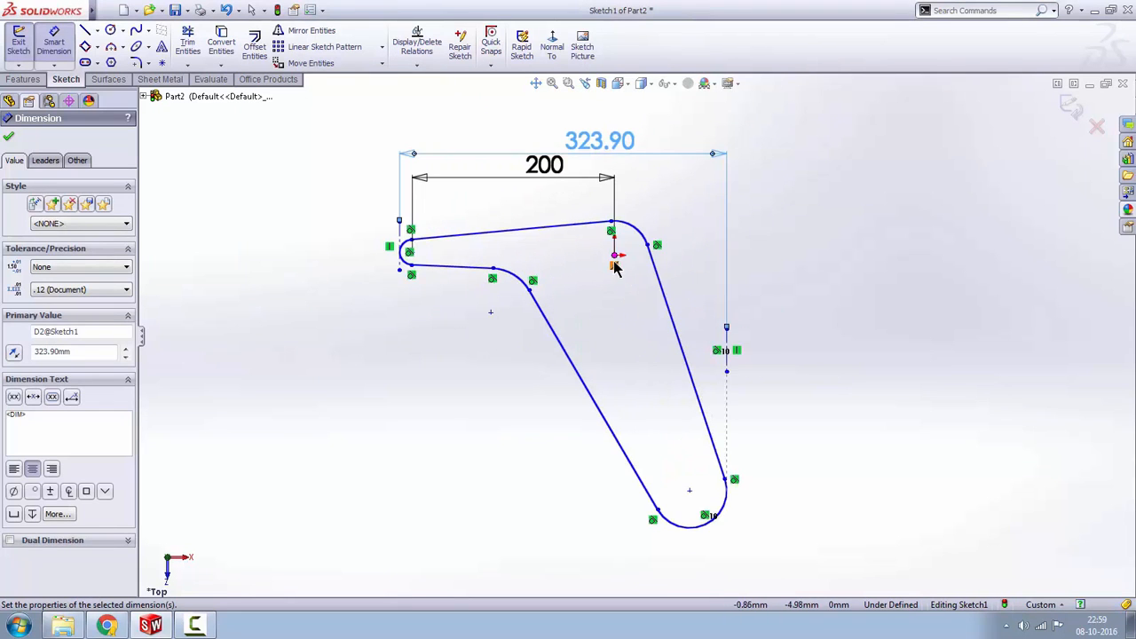
{"action": "key", "text": "Escape"}
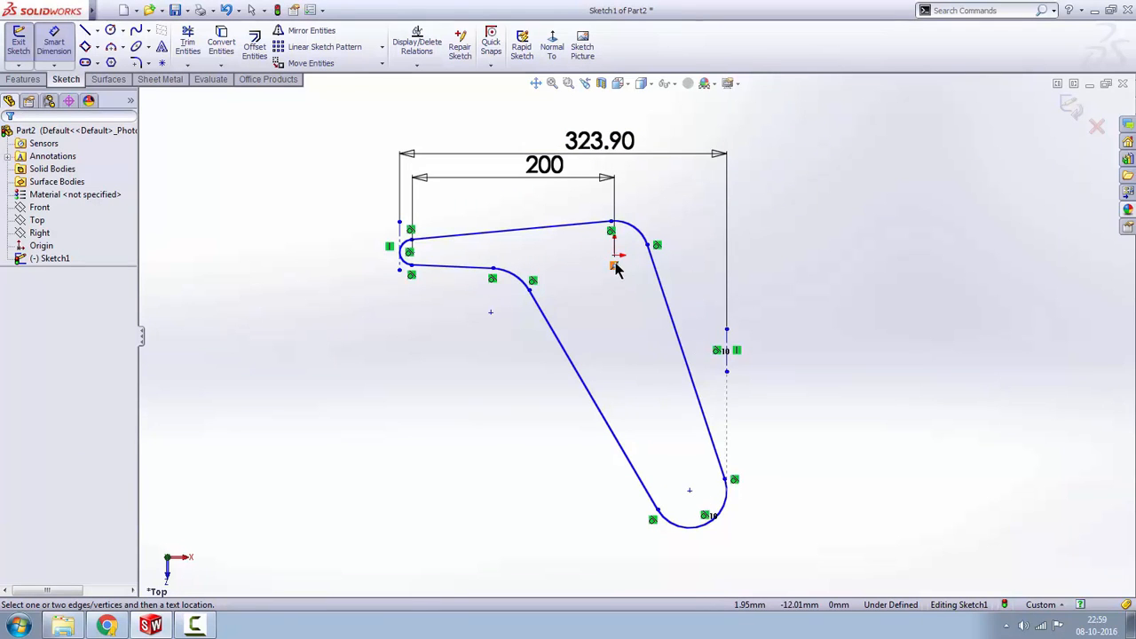
{"action": "left_click", "coordinate": [616, 259]}
{"action": "left_click", "coordinate": [692, 491]}
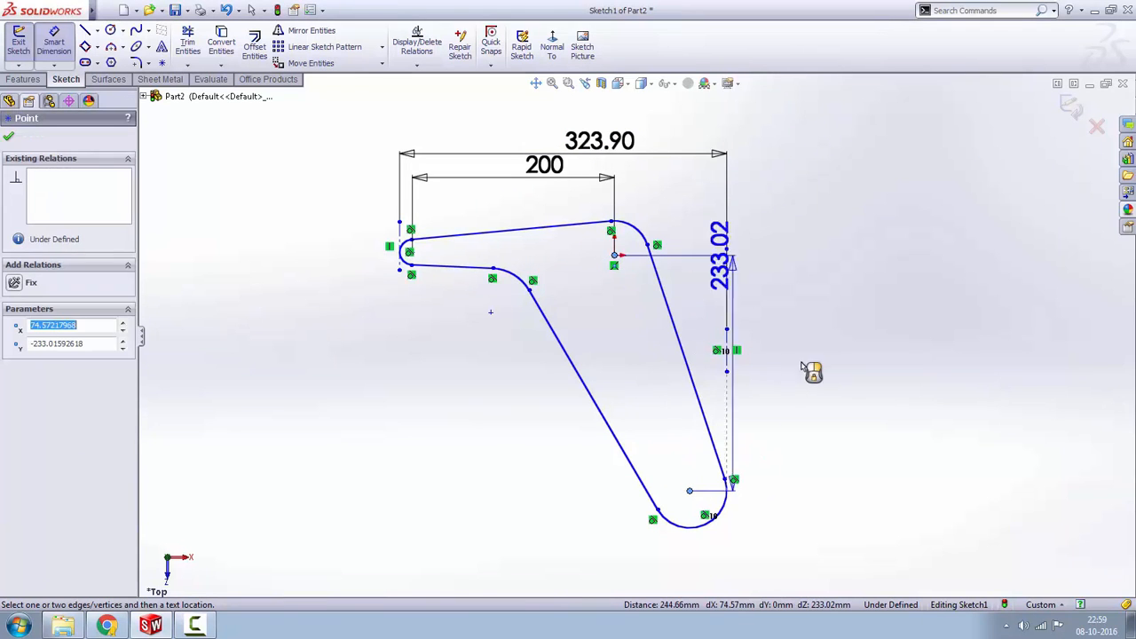
{"action": "left_click", "coordinate": [838, 348]}
{"action": "type", "text": "160"}
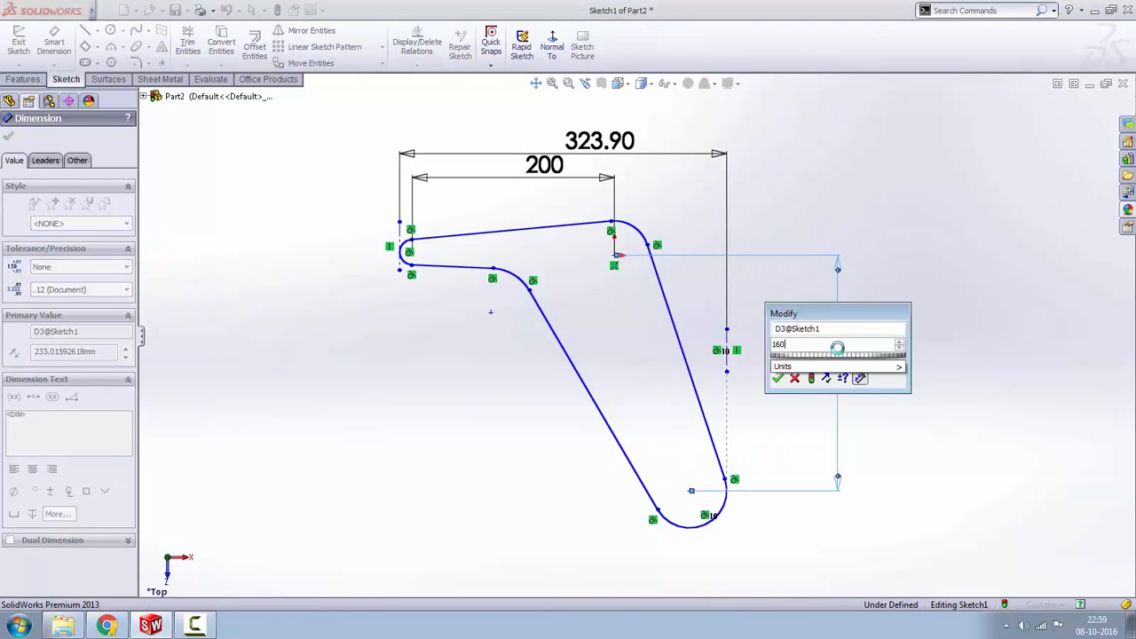
{"action": "key", "text": "Return"}
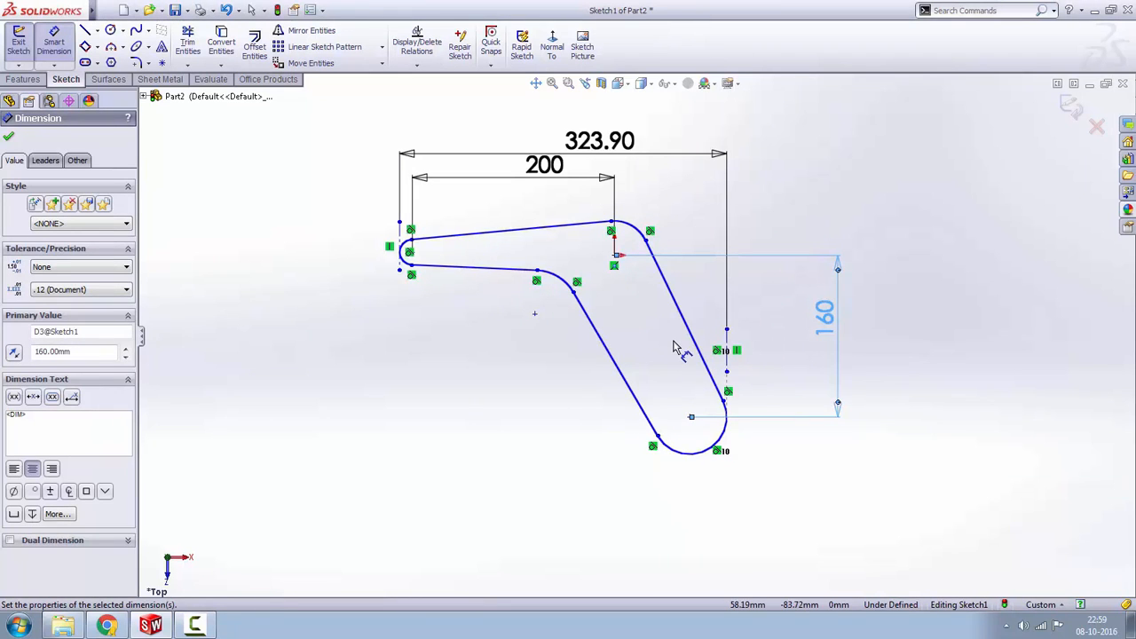
- Add radius dimensions of 20 mm to the lower end arc and to the left end arc
{"action": "left_click", "coordinate": [692, 467]}
{"action": "left_click", "coordinate": [697, 491]}
{"action": "type", "text": "20"}
{"action": "key", "text": "Return"}
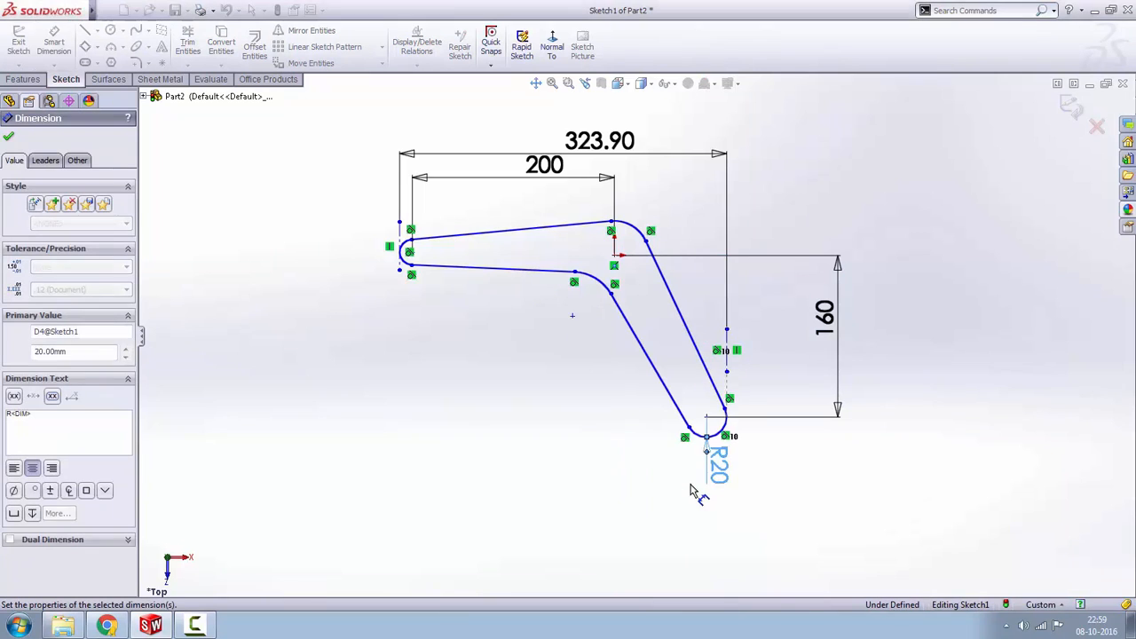
{"action": "left_click", "coordinate": [414, 271]}
{"action": "left_click", "coordinate": [366, 271]}
{"action": "type", "text": "20"}
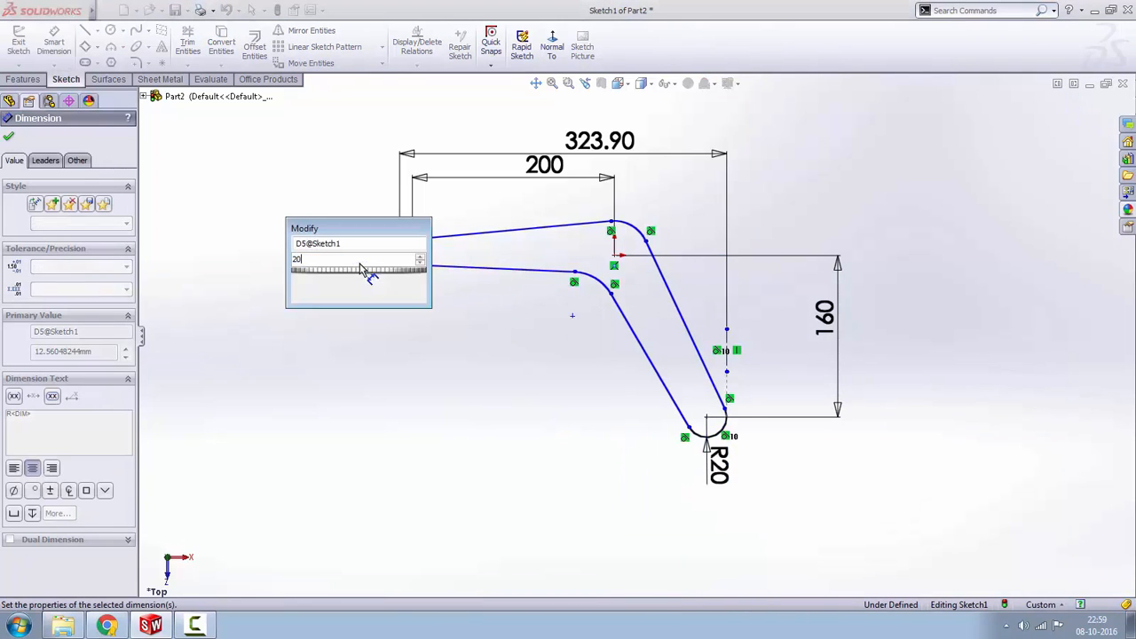
{"action": "key", "text": "Return"}
- Set the radius of the outer corner arc centered on the origin to 30 mm
{"action": "scroll", "coordinate": [425, 253], "scroll_direction": "down", "scroll_amount": 2}
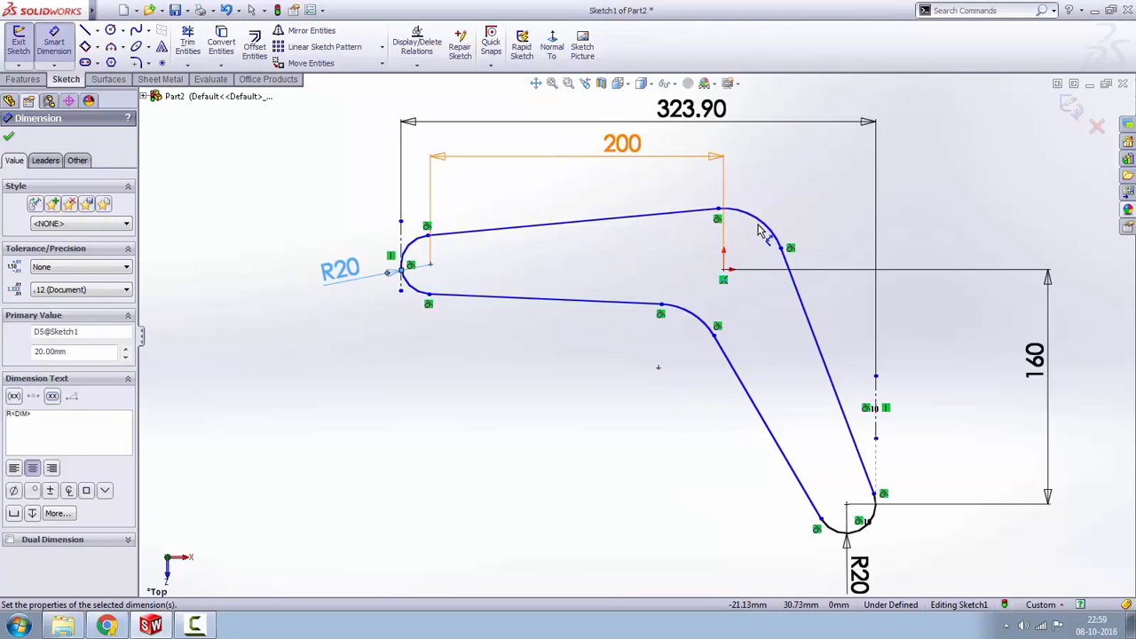
{"action": "scroll", "coordinate": [769, 209], "scroll_direction": "down", "scroll_amount": 1}
{"action": "left_click", "coordinate": [849, 232]}
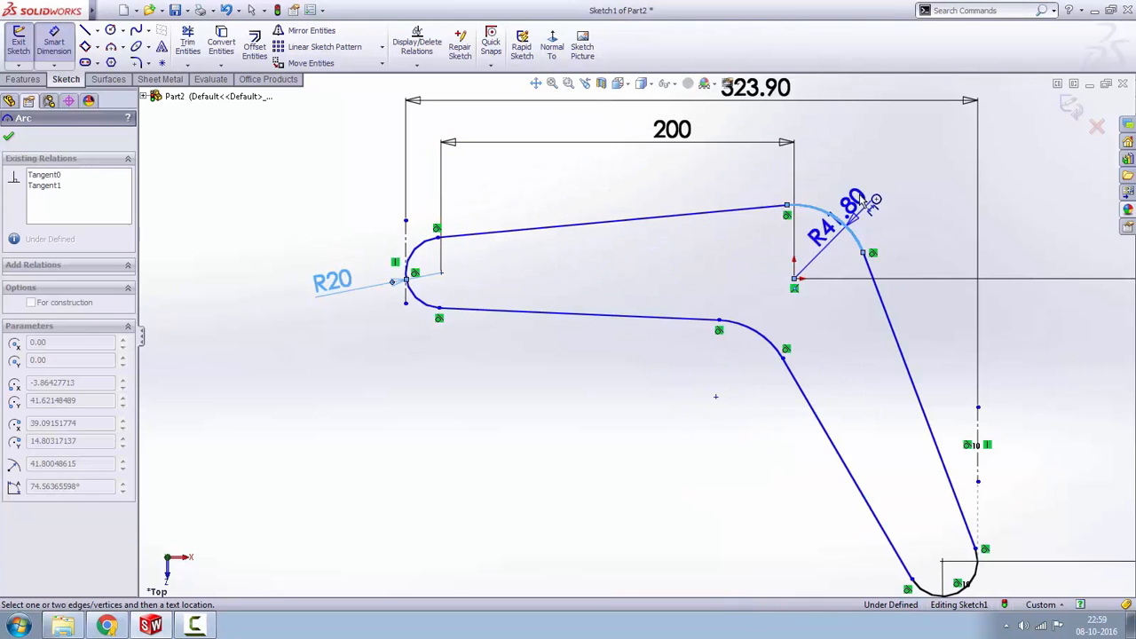
{"action": "left_click", "coordinate": [865, 195]}
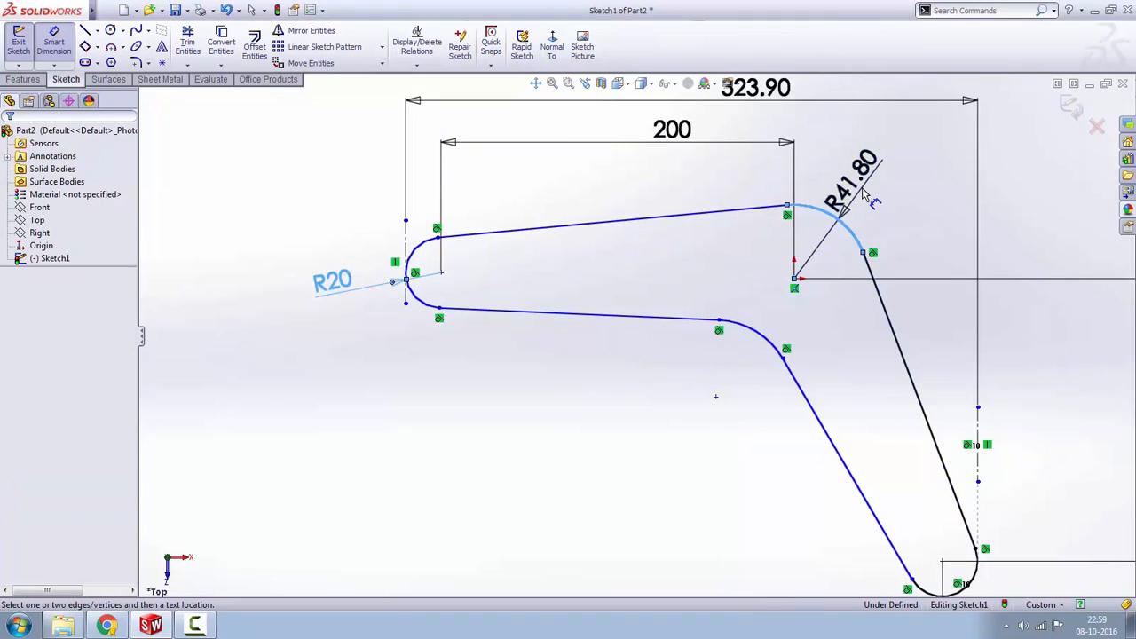
{"action": "type", "text": "30"}
{"action": "key", "text": "Return"}
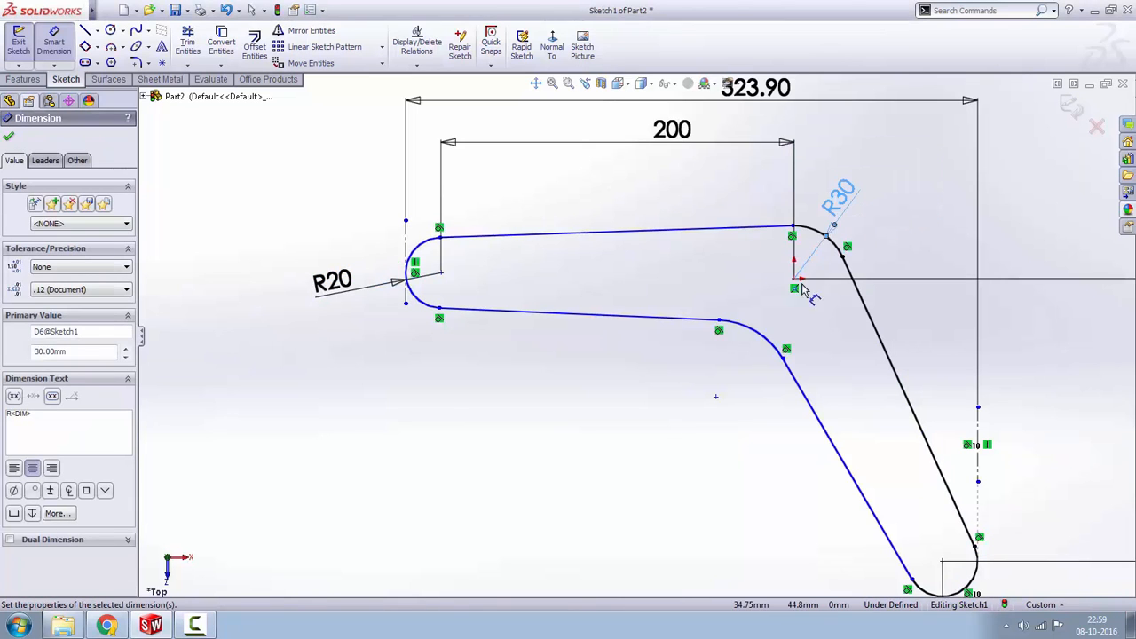
- Set the radius of the inner corner arc between the two arms to 50 mm
{"action": "left_click", "coordinate": [757, 340]}
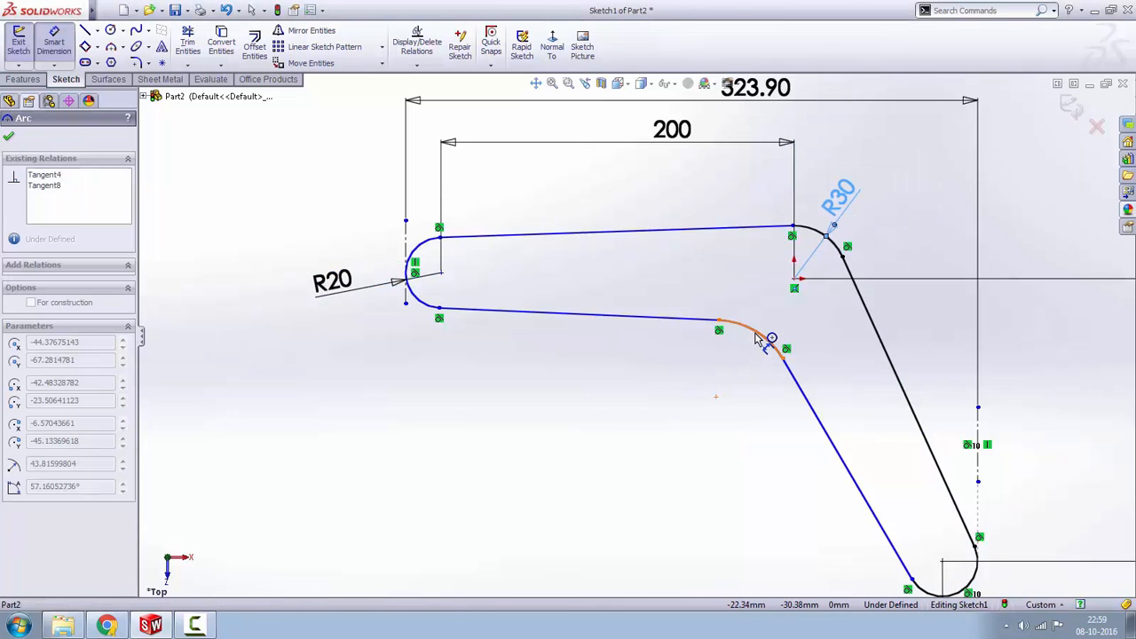
{"action": "left_click", "coordinate": [742, 370]}
{"action": "type", "text": "50"}
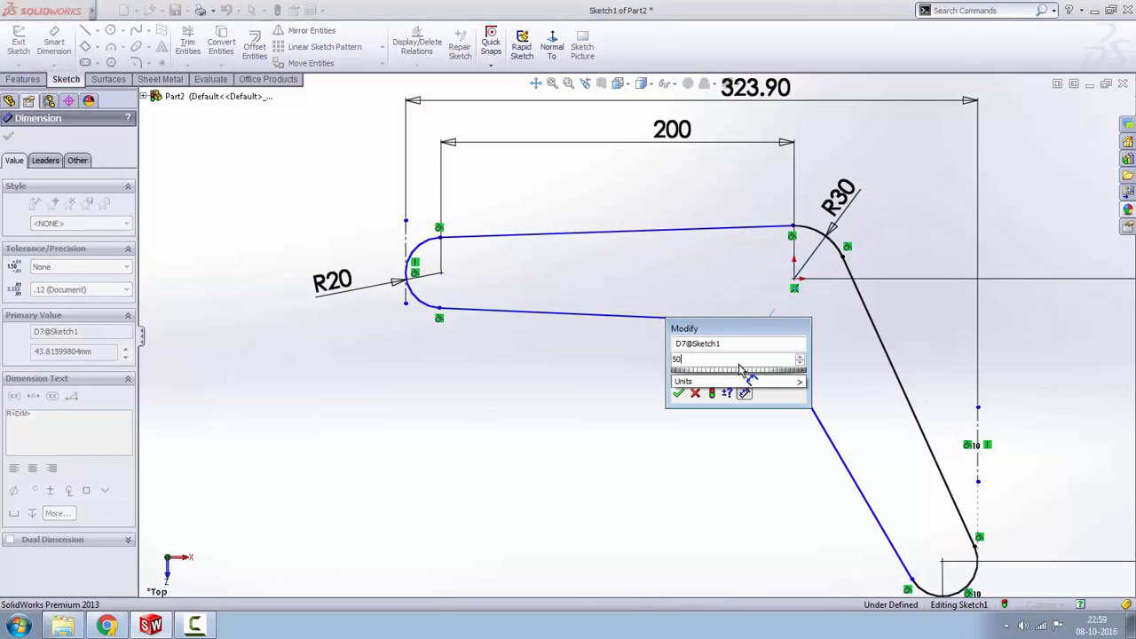
{"action": "key", "text": "Return"}
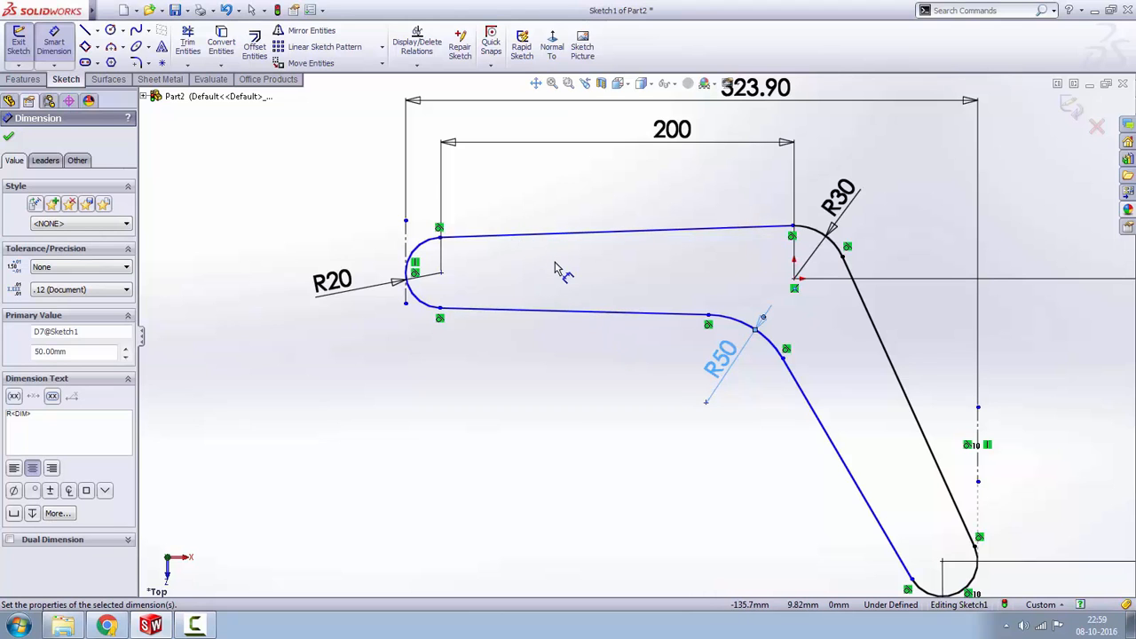
- Add an angle dimension of 6.3° between the two straight edges of the lower arm
{"action": "scroll", "coordinate": [556, 269], "scroll_direction": "up", "scroll_amount": 3}
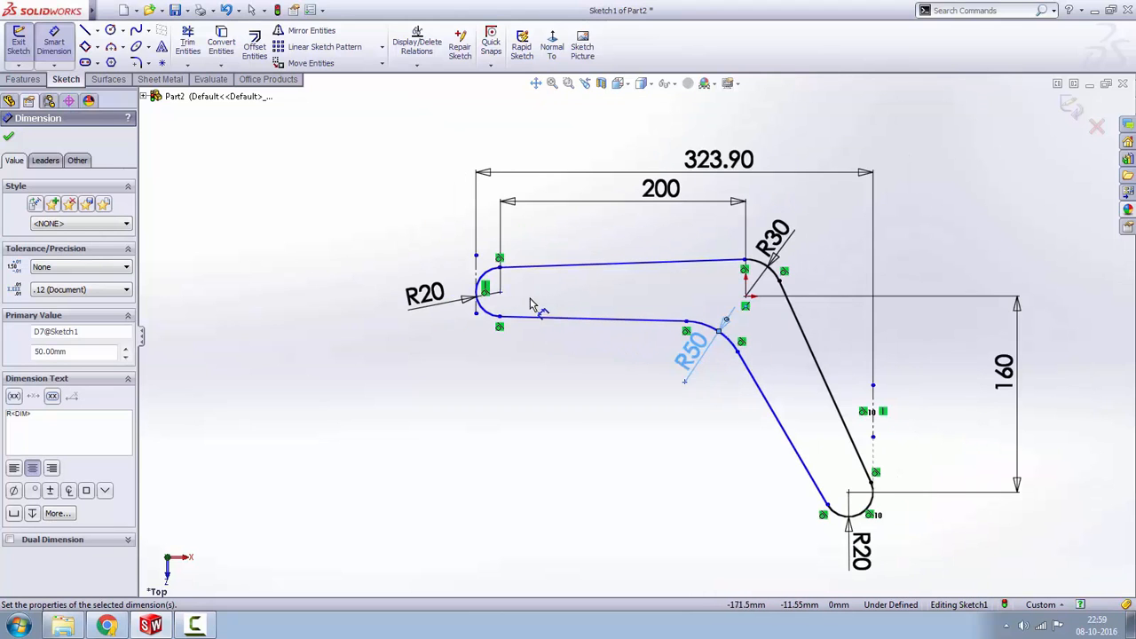
{"action": "scroll", "coordinate": [524, 265], "scroll_direction": "down", "scroll_amount": 2}
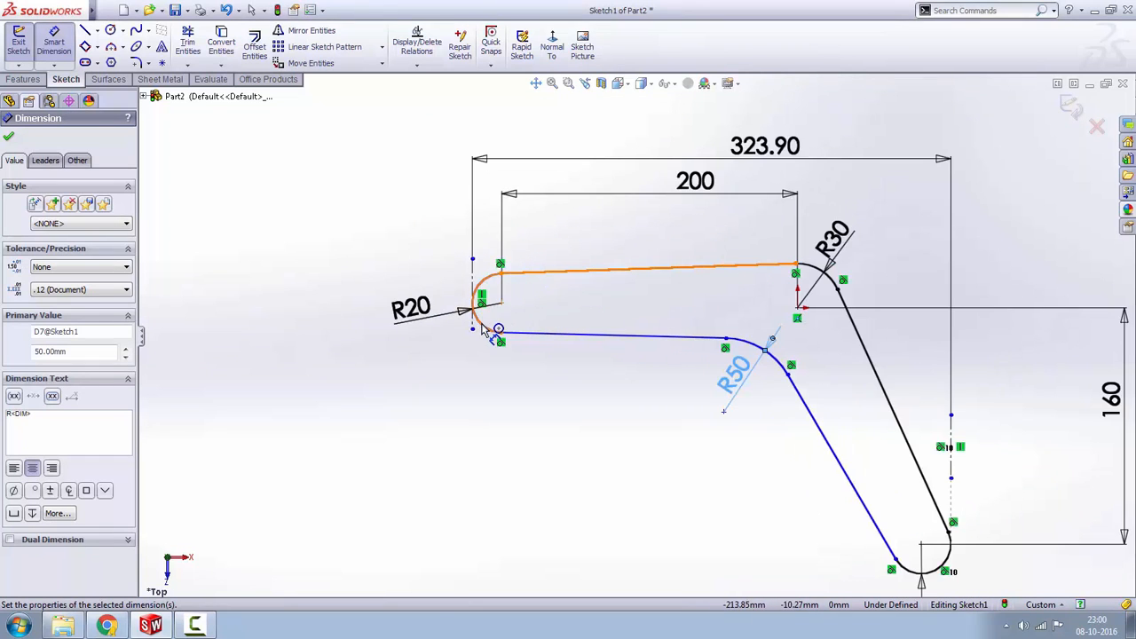
{"action": "left_click", "coordinate": [866, 506]}
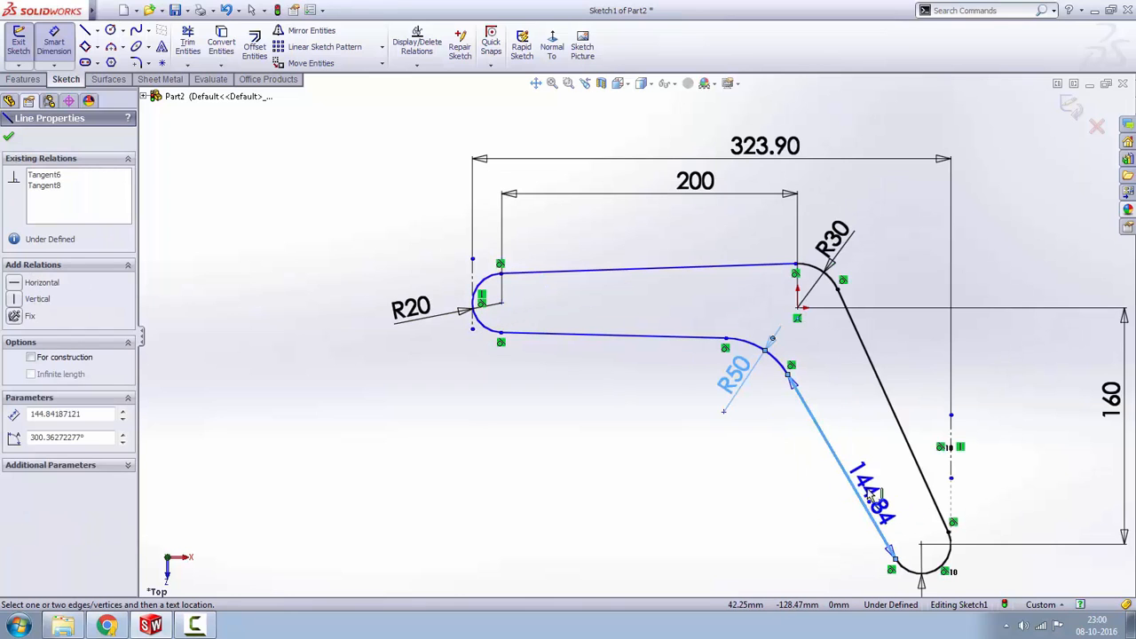
{"action": "left_click", "coordinate": [896, 417]}
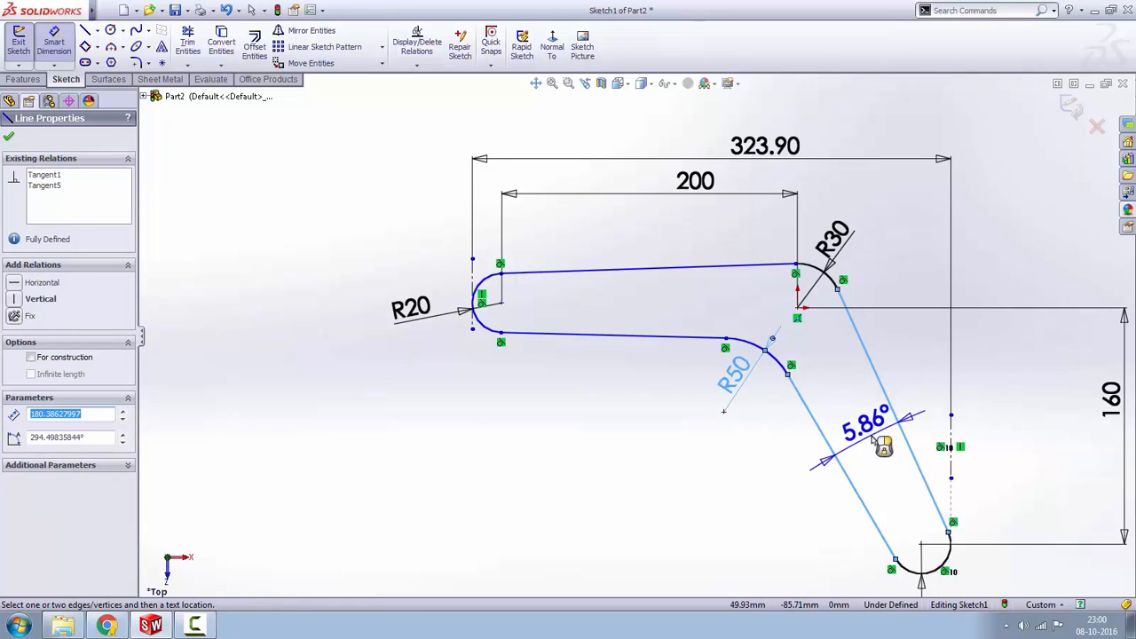
{"action": "left_click", "coordinate": [878, 441]}
{"action": "type", "text": "3"}
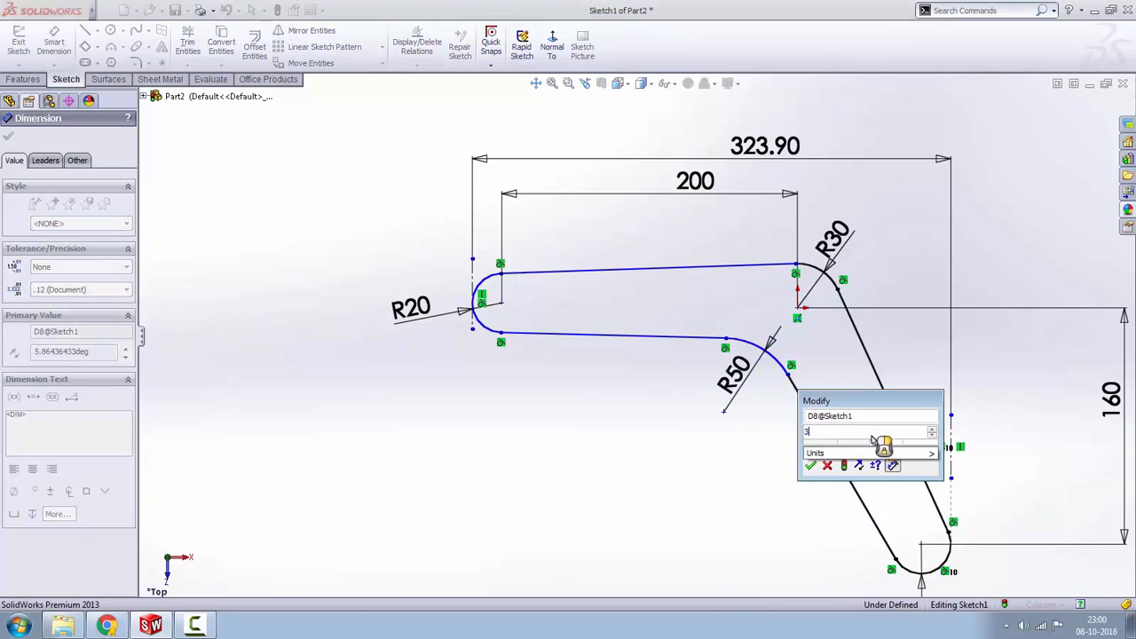
{"action": "key", "text": "BackSpace"}
{"action": "type", "text": "6.3"}
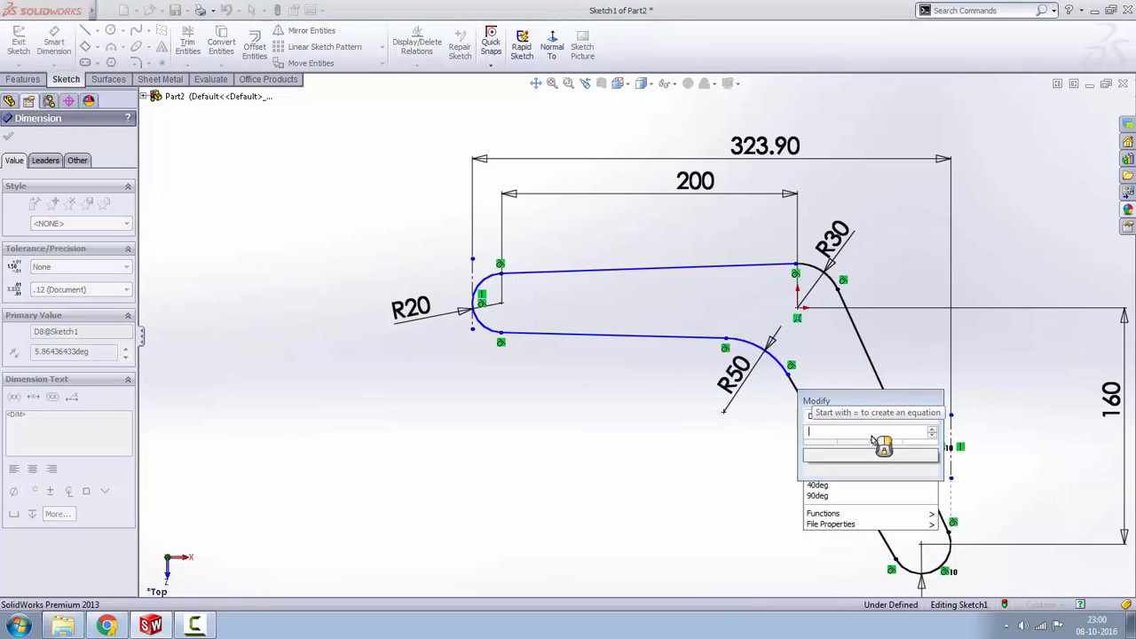
{"action": "key", "text": "Return"}
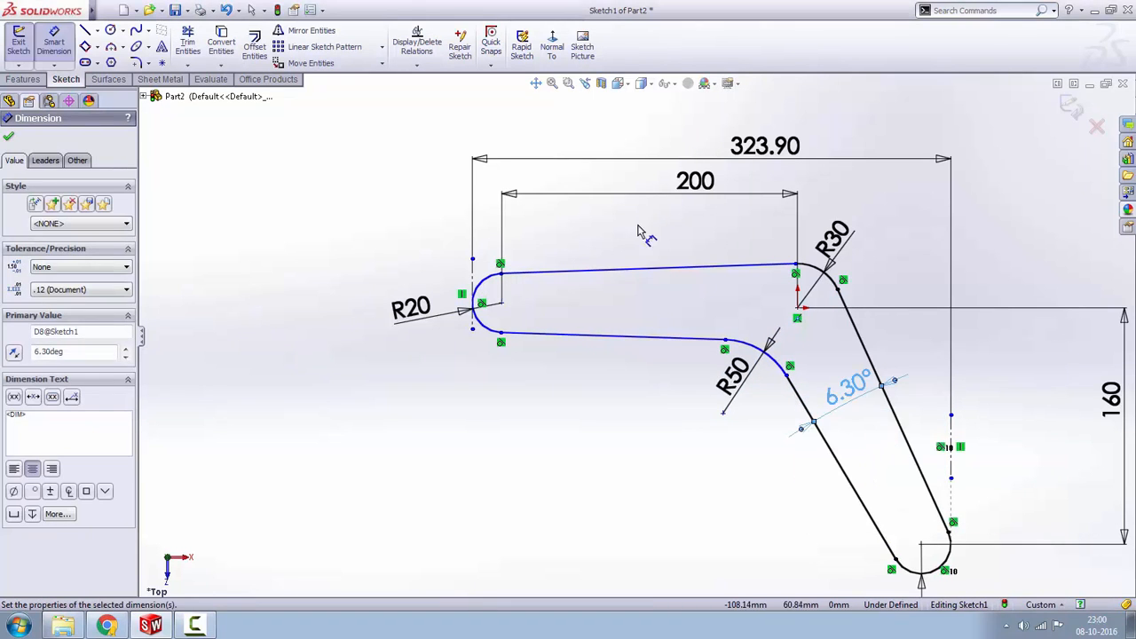
- Add an angle dimension of 5.7° between the two long edges of the left arm
{"action": "left_click", "coordinate": [627, 276]}
{"action": "left_click", "coordinate": [619, 336]}
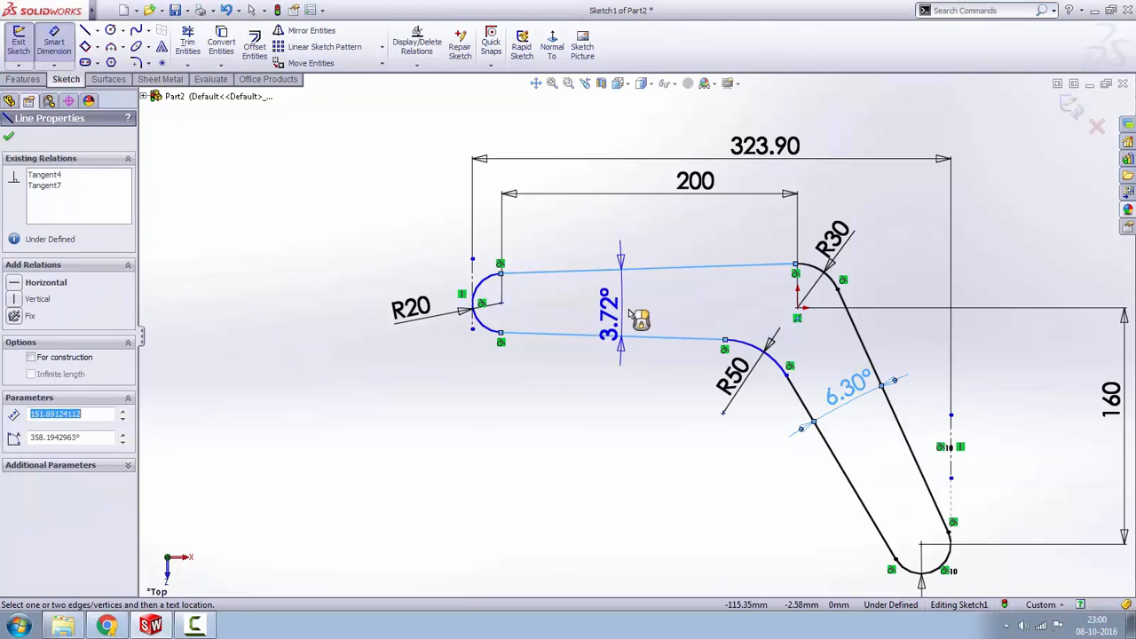
{"action": "left_click", "coordinate": [648, 308]}
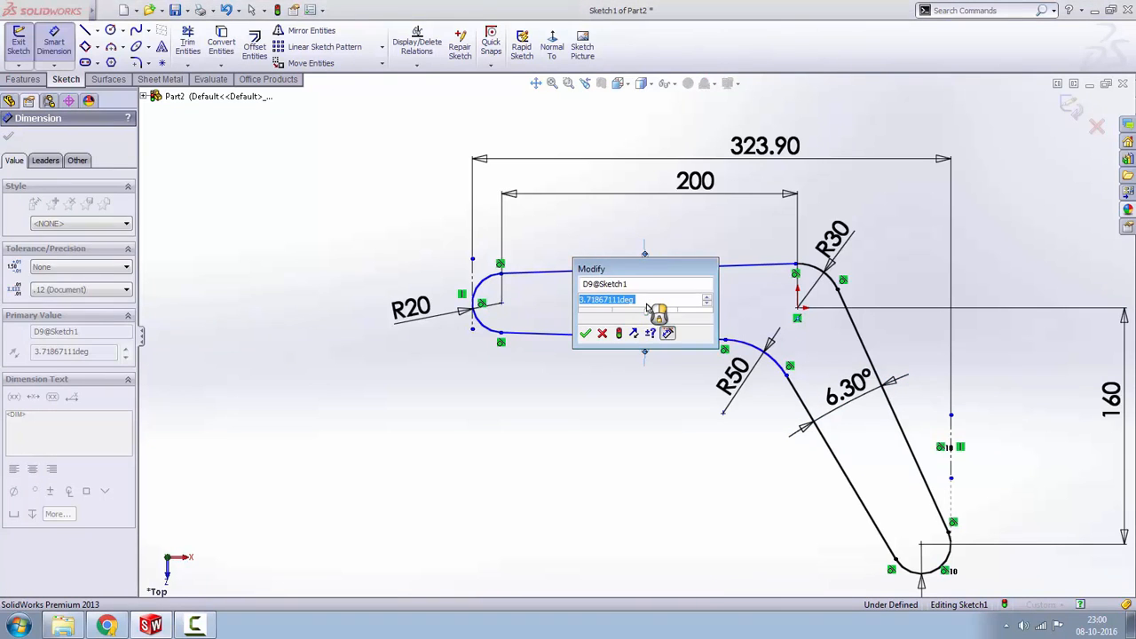
{"action": "type", "text": "5.7"}
{"action": "key", "text": "Return"}
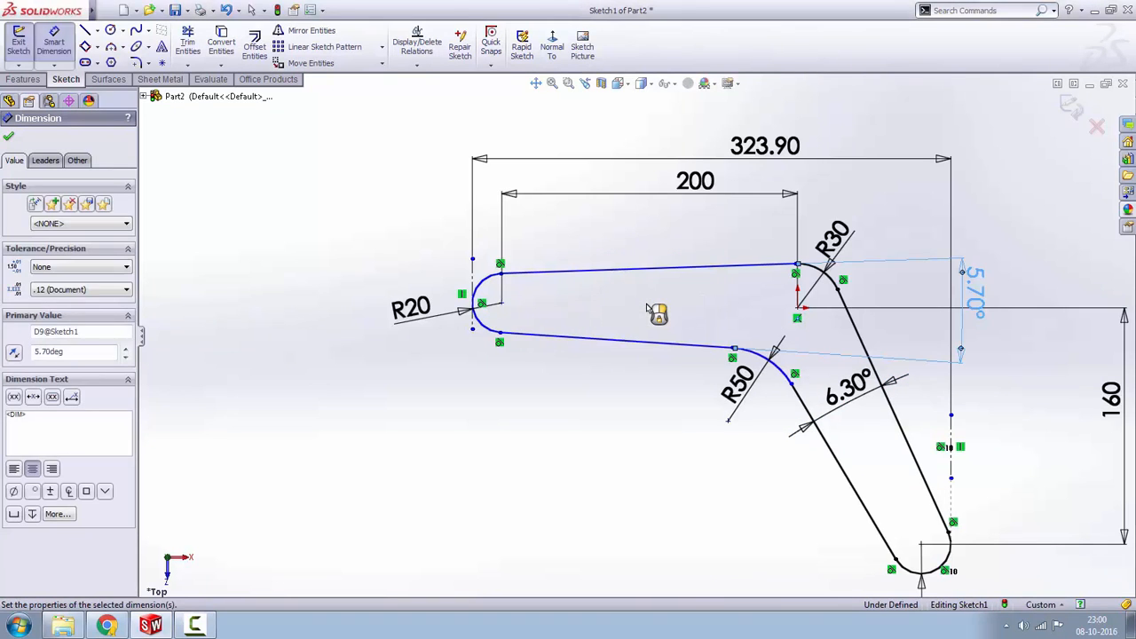
- Apply a horizontal relation between the left end arc's center and the origin
{"action": "scroll", "coordinate": [737, 355], "scroll_direction": "up", "scroll_amount": 2}
{"action": "scroll", "coordinate": [741, 353], "scroll_direction": "down", "scroll_amount": 1}
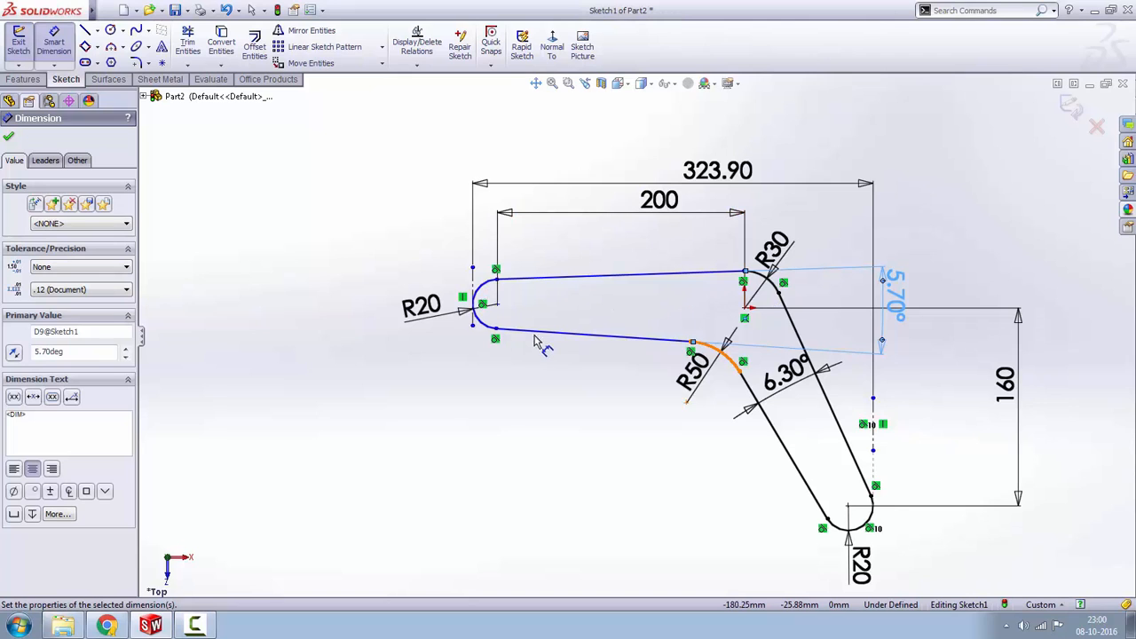
{"action": "right_click", "coordinate": [572, 238]}
{"action": "left_click", "coordinate": [596, 241]}
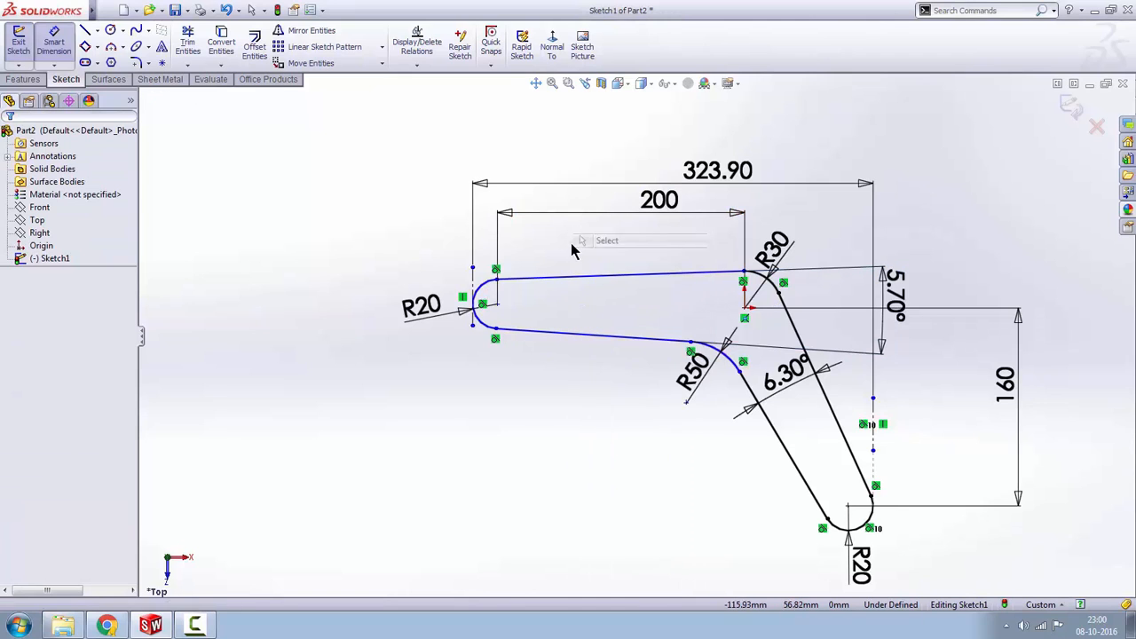
{"action": "left_click", "coordinate": [497, 304]}
{"action": "left_click", "coordinate": [745, 309], "text": "ctrl"}
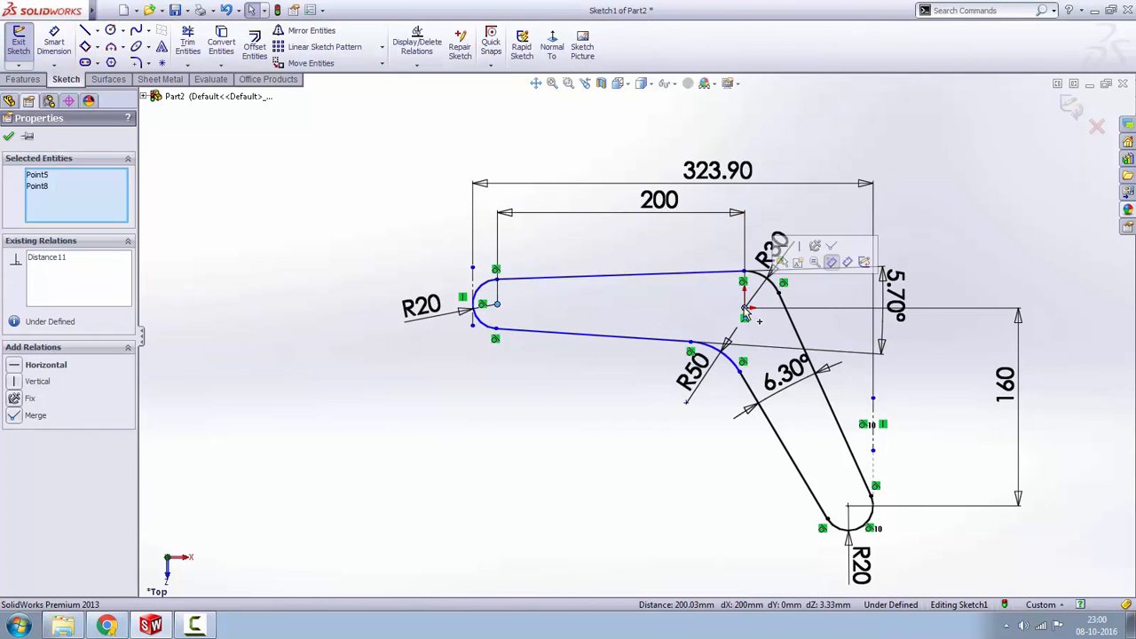
{"action": "left_click", "coordinate": [793, 256]}
{"action": "left_click", "coordinate": [792, 215]}
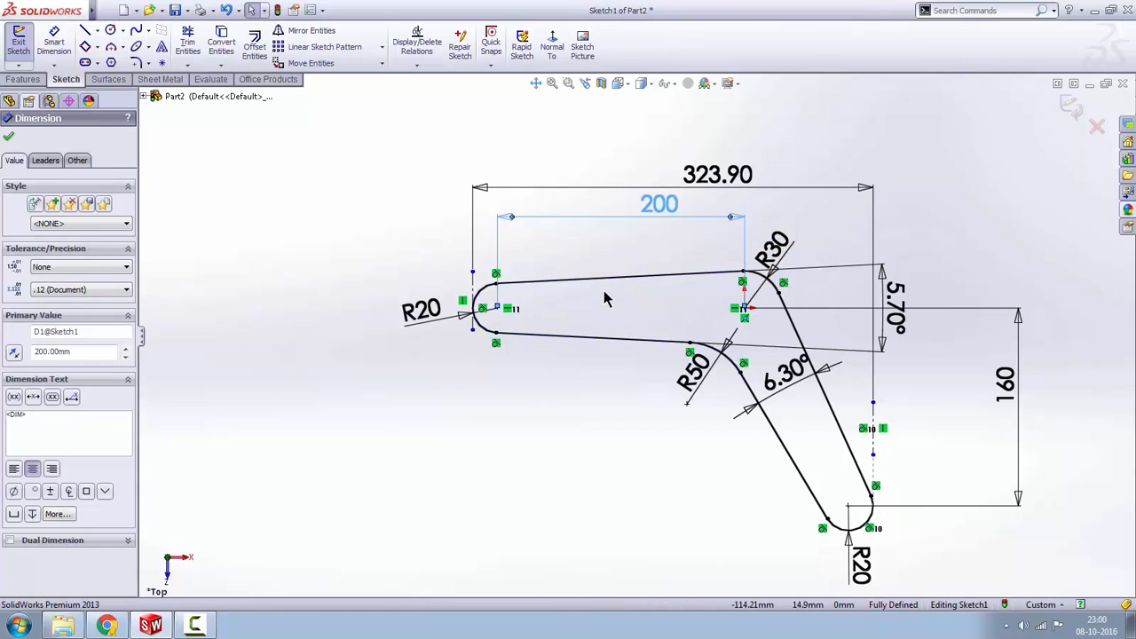
- Sketch a circle of about 9.7 mm radius centered on the left end arc's center
{"action": "scroll", "coordinate": [604, 291], "scroll_direction": "down", "scroll_amount": 1}
{"action": "scroll", "coordinate": [612, 307], "scroll_direction": "up", "scroll_amount": 2}
{"action": "scroll", "coordinate": [657, 324], "scroll_direction": "down", "scroll_amount": 4}
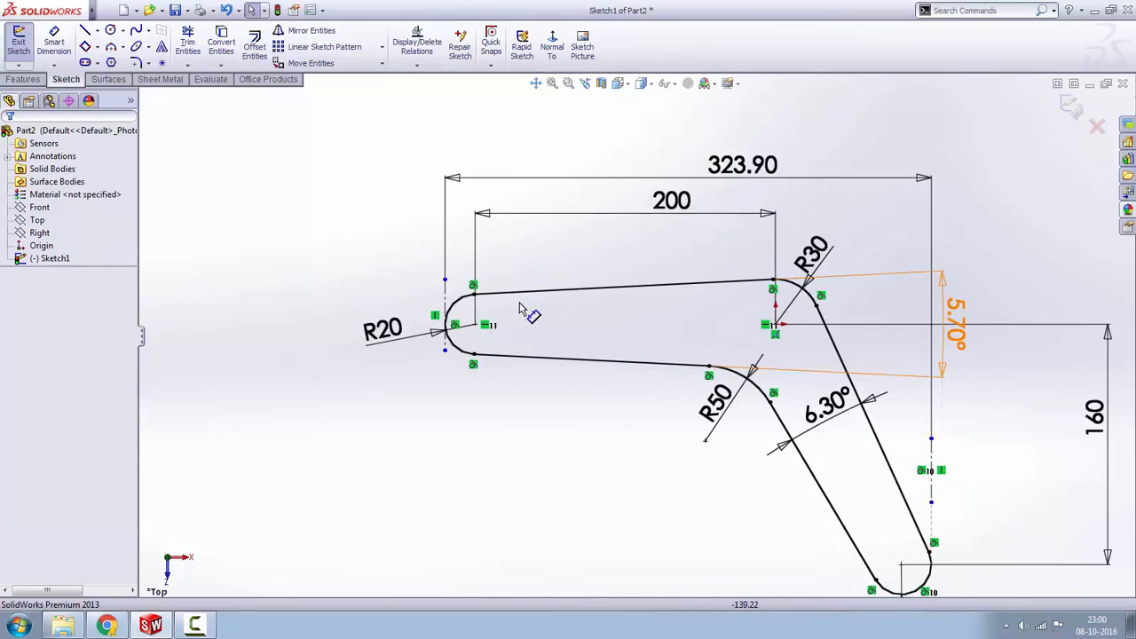
{"action": "left_click", "coordinate": [110, 32]}
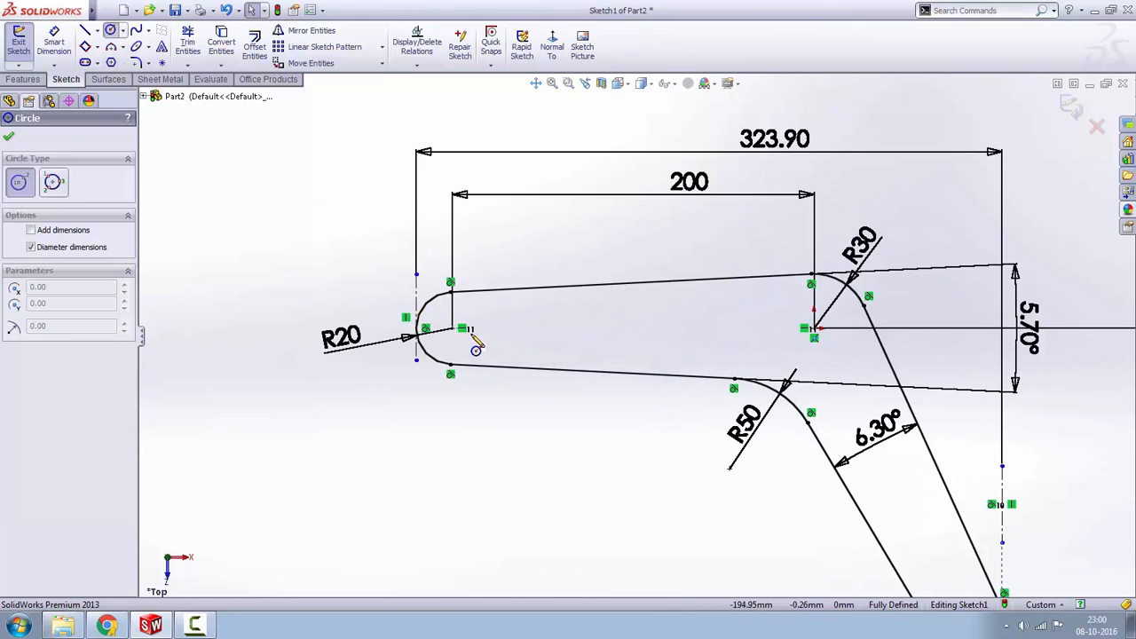
{"action": "left_click", "coordinate": [453, 328]}
{"action": "left_click", "coordinate": [459, 345]}
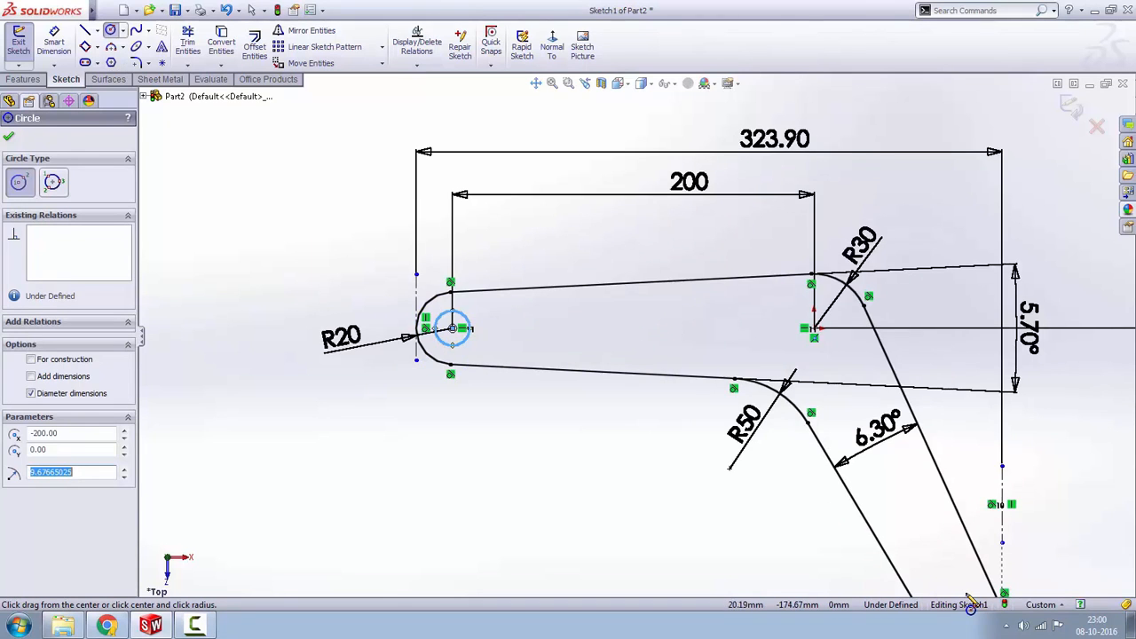
- Sketch a circle of about 12.2 mm radius centered on the lower end arc's center
{"action": "scroll", "coordinate": [936, 579], "scroll_direction": "up", "scroll_amount": 3}
{"action": "scroll", "coordinate": [917, 567], "scroll_direction": "down", "scroll_amount": 3}
{"action": "scroll", "coordinate": [921, 579], "scroll_direction": "down", "scroll_amount": 2}
{"action": "left_click", "coordinate": [755, 455]}
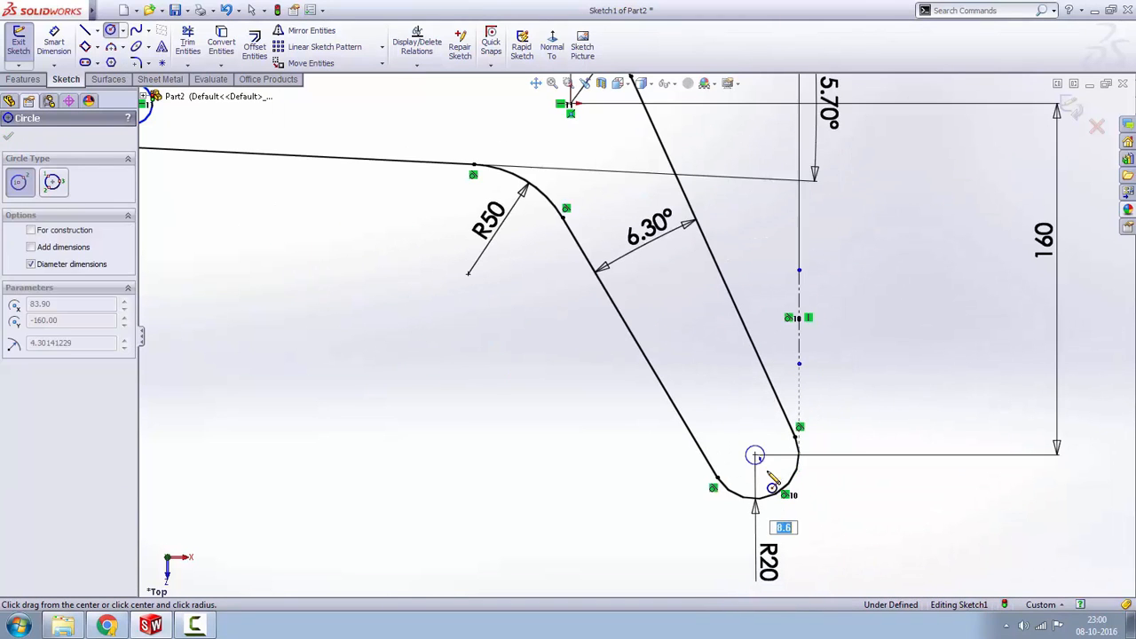
{"action": "left_click", "coordinate": [777, 468]}
{"action": "scroll", "coordinate": [642, 342], "scroll_direction": "up", "scroll_amount": 4}
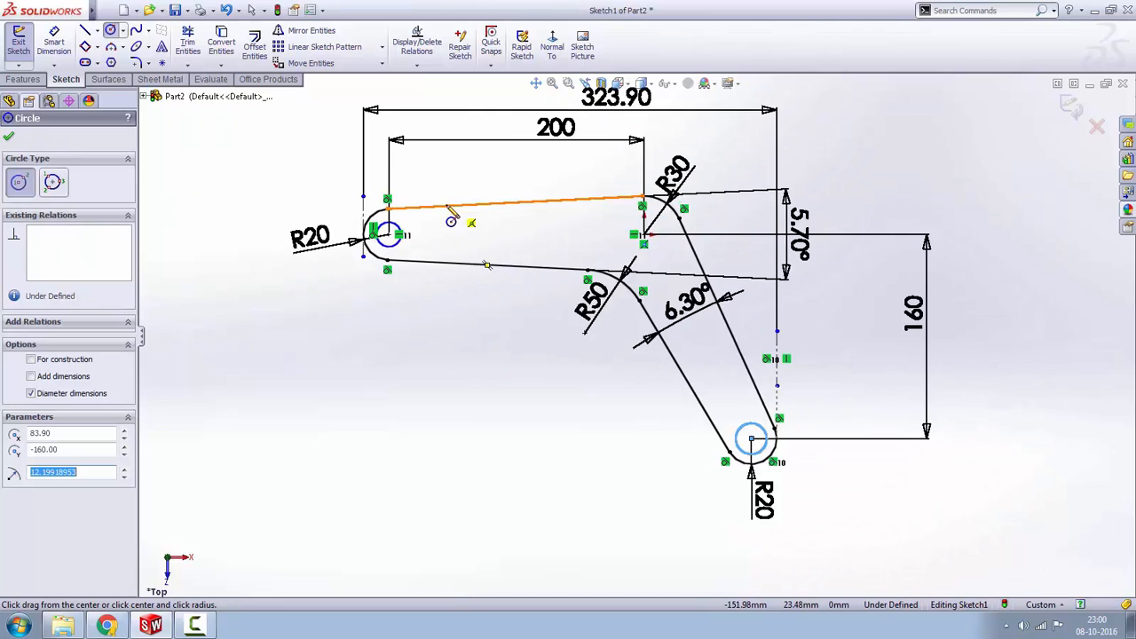
{"action": "scroll", "coordinate": [346, 190], "scroll_direction": "down", "scroll_amount": 2}
{"action": "right_click", "coordinate": [250, 199]}
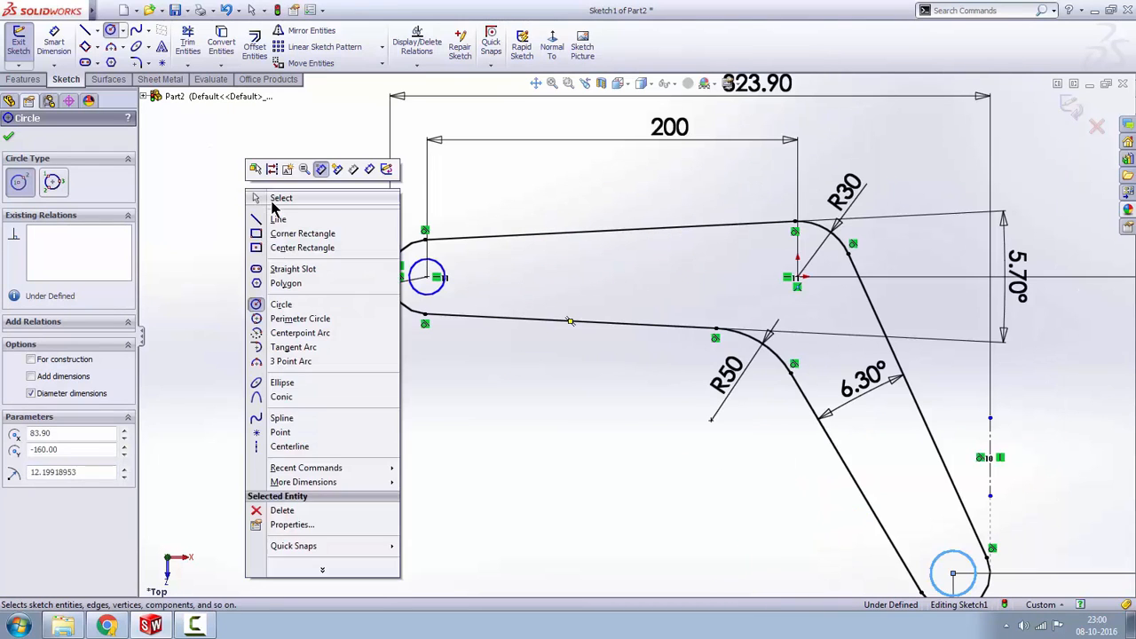
{"action": "left_click", "coordinate": [277, 193]}
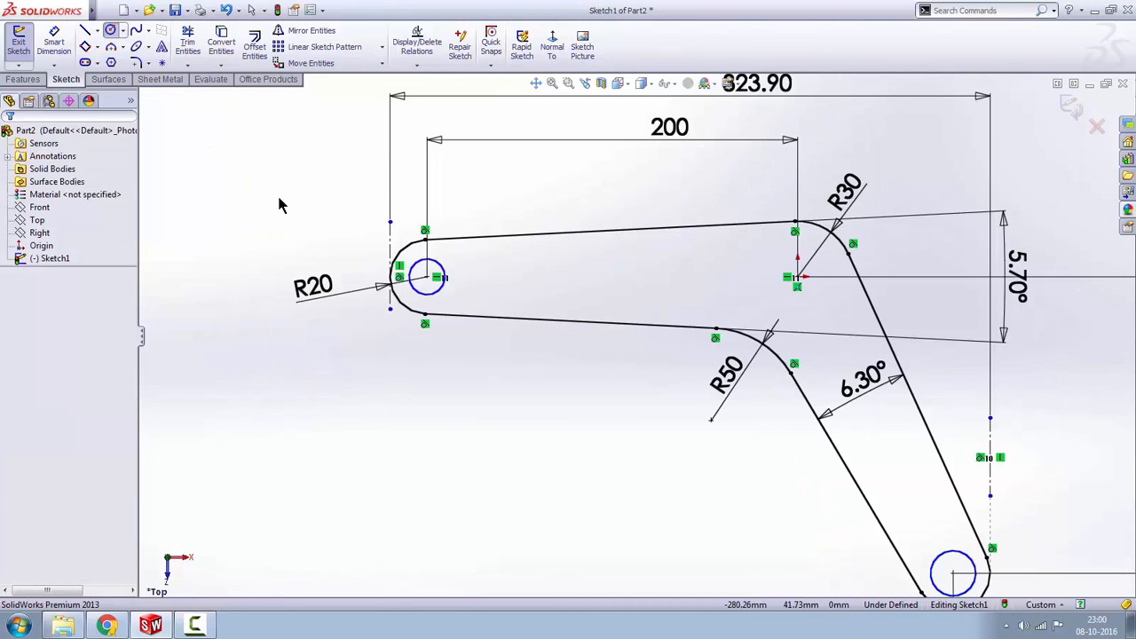
- Sketch a 90° three-point arc of about 16.7 mm radius inside the left arm, just beside the end circle and bulging toward the origin
{"action": "left_click", "coordinate": [84, 33]}
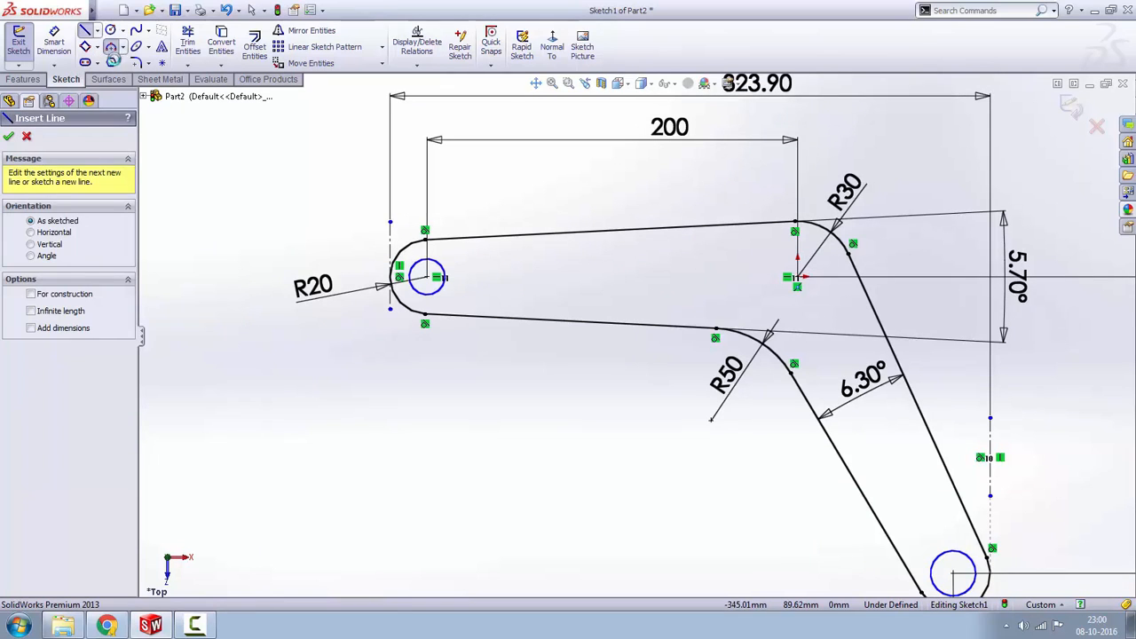
{"action": "left_click", "coordinate": [110, 46]}
{"action": "left_click", "coordinate": [426, 276]}
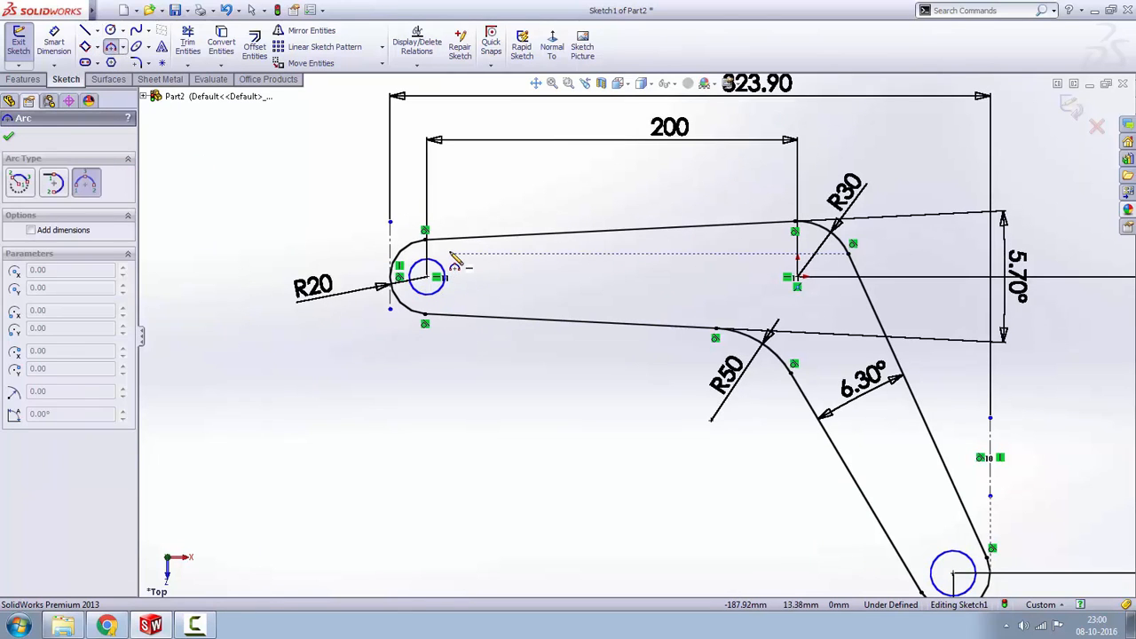
{"action": "left_click", "coordinate": [452, 298]}
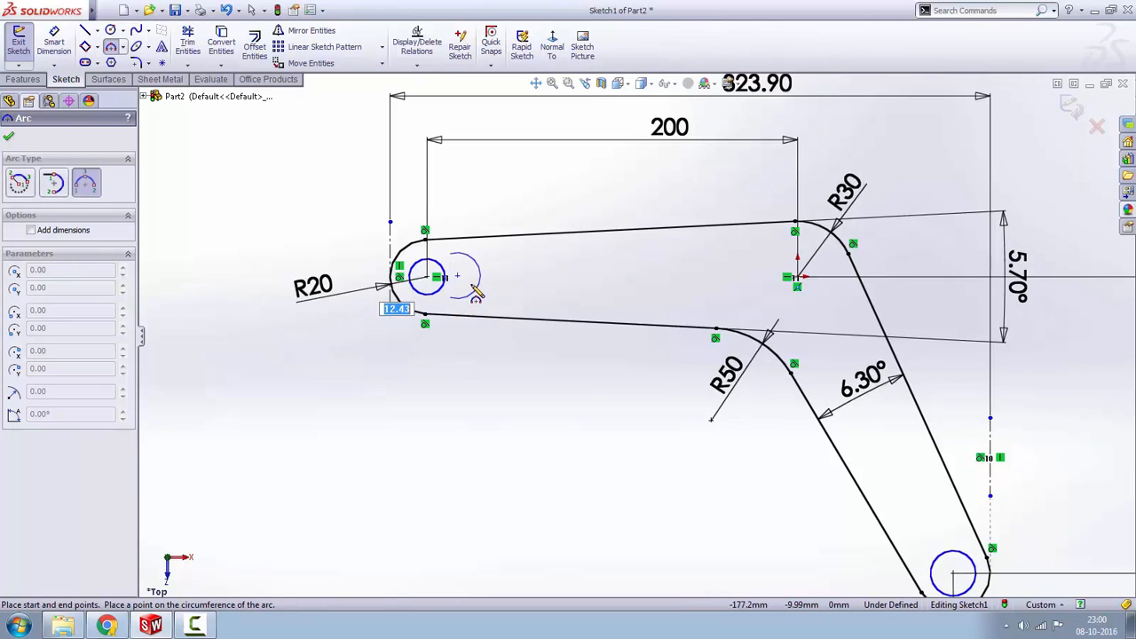
{"action": "left_click", "coordinate": [459, 279]}
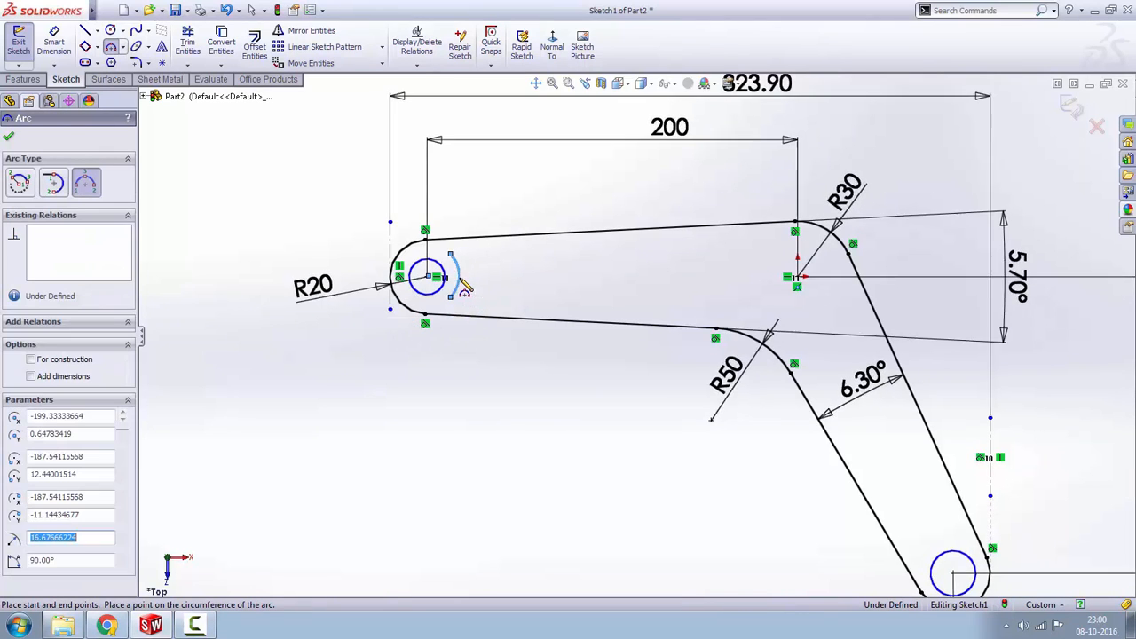
- Extend the arc's upper endpoint with a horizontal line about 57 mm long and a tangent 180° end arc of about 11.8 mm radius
{"action": "left_click", "coordinate": [83, 30]}
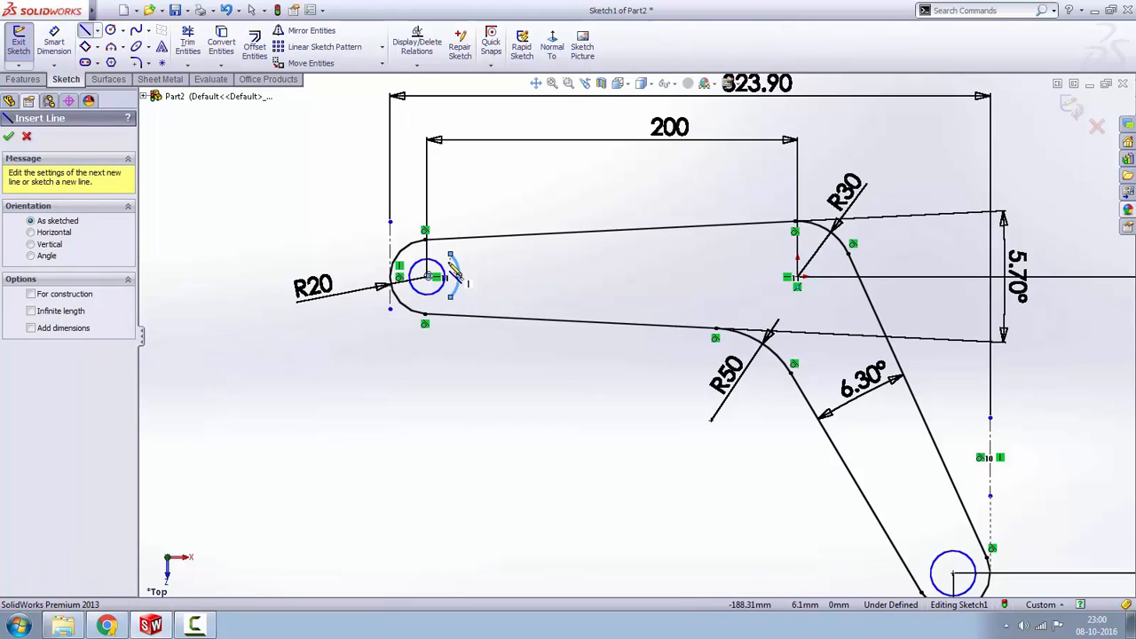
{"action": "left_click", "coordinate": [451, 255]}
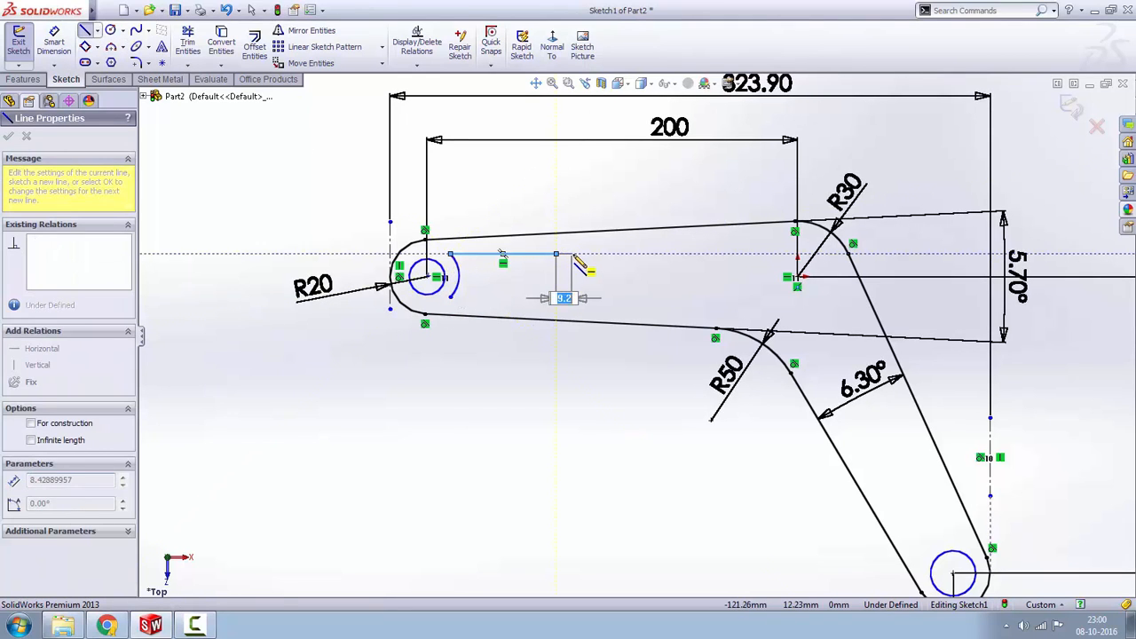
{"action": "left_click", "coordinate": [556, 255]}
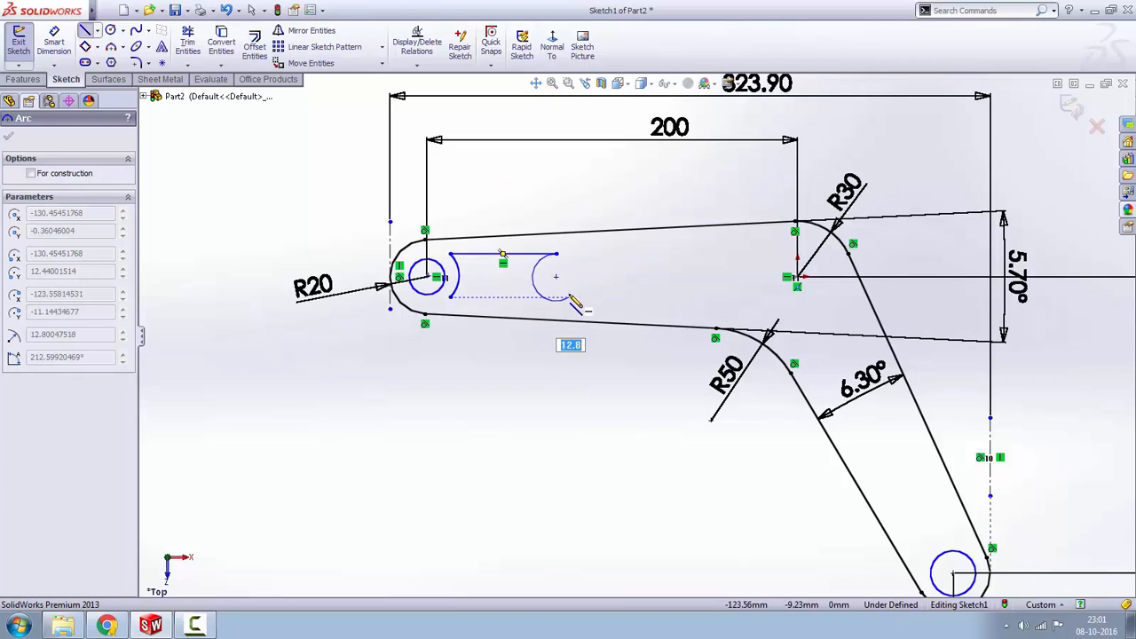
{"action": "left_click", "coordinate": [110, 46]}
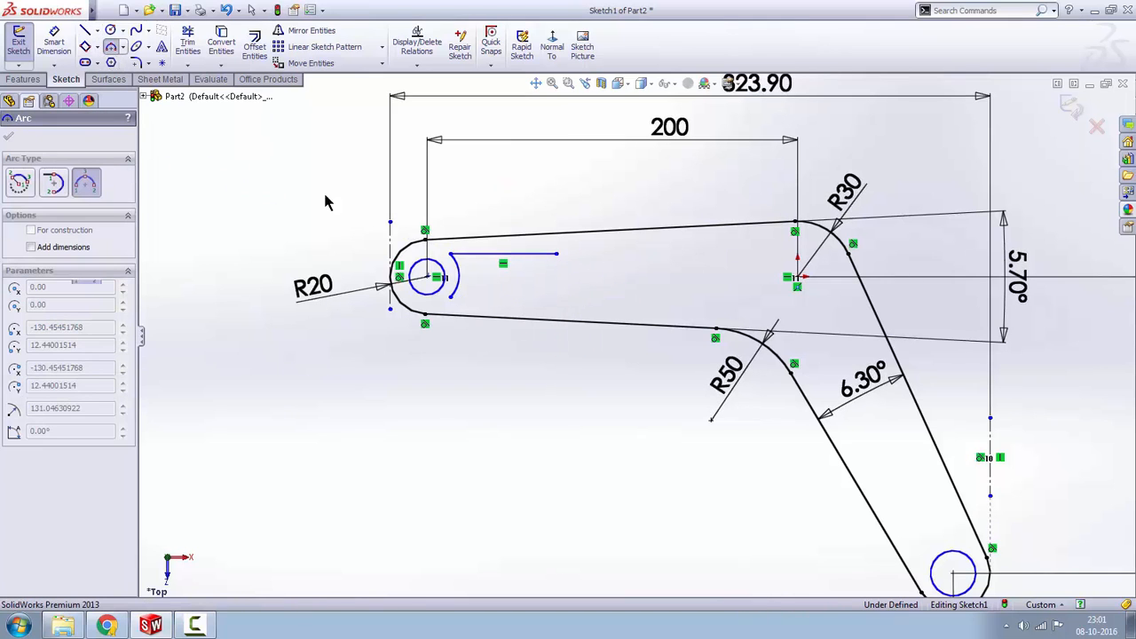
{"action": "left_click", "coordinate": [557, 255]}
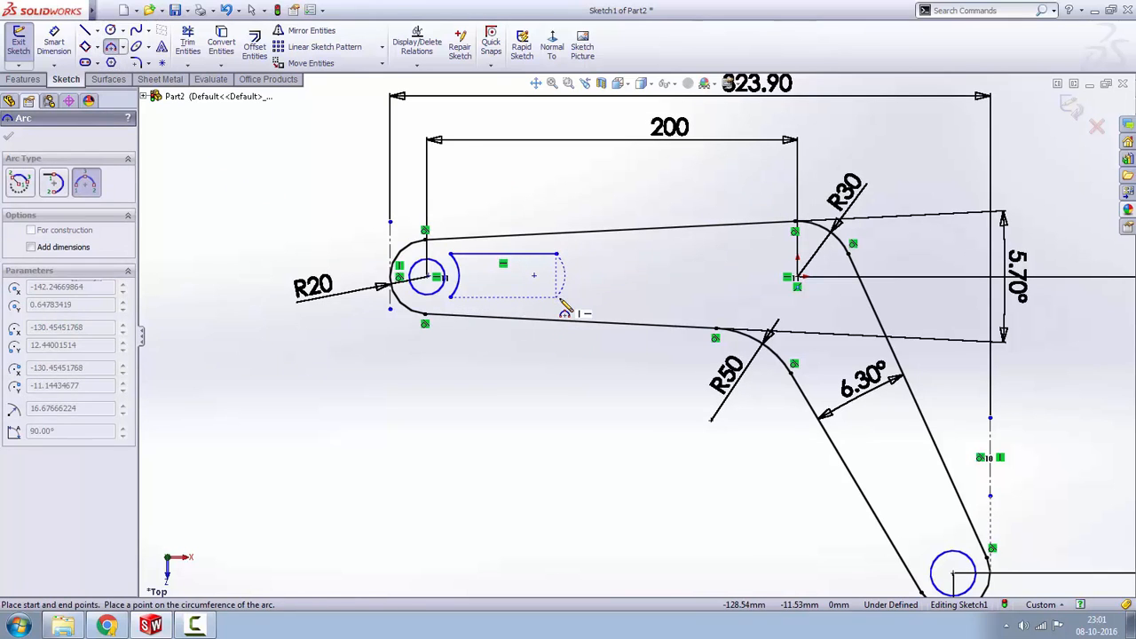
{"action": "left_click", "coordinate": [576, 304]}
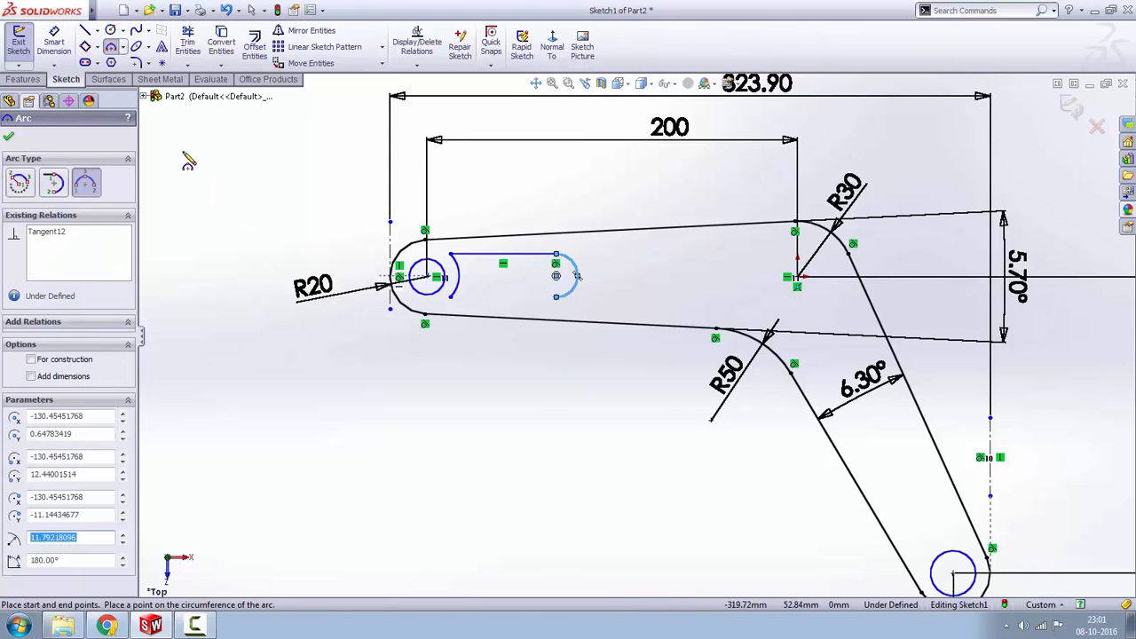
- Close the slot outline with a horizontal line about 57 mm long between the arcs' lower endpoints, and start Smart Dimension
{"action": "left_click", "coordinate": [86, 32]}
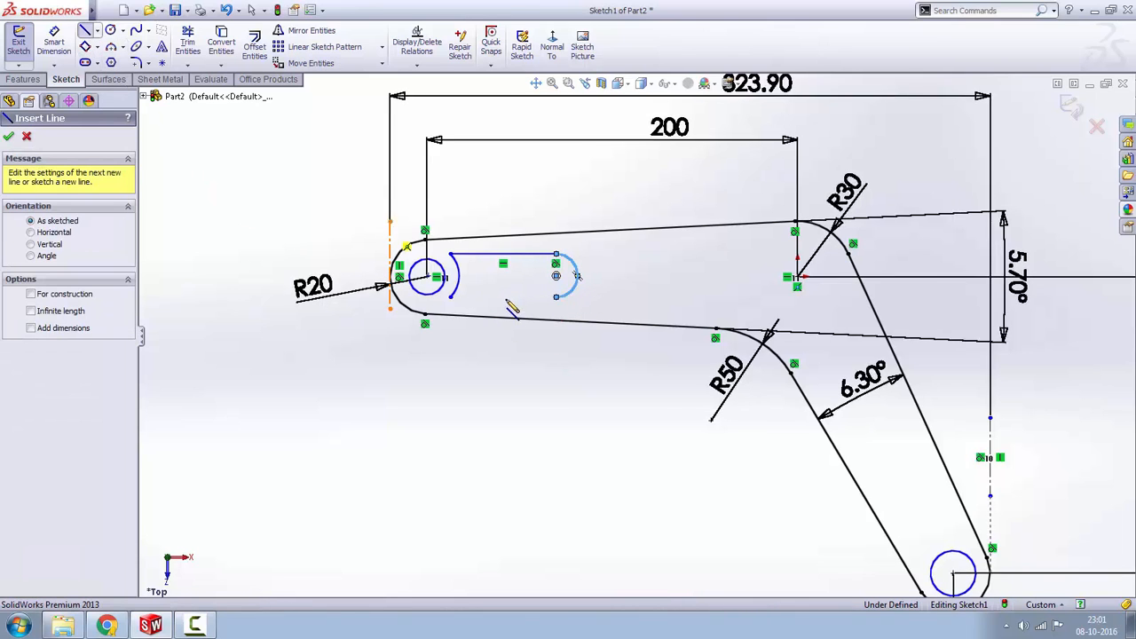
{"action": "left_click", "coordinate": [451, 297]}
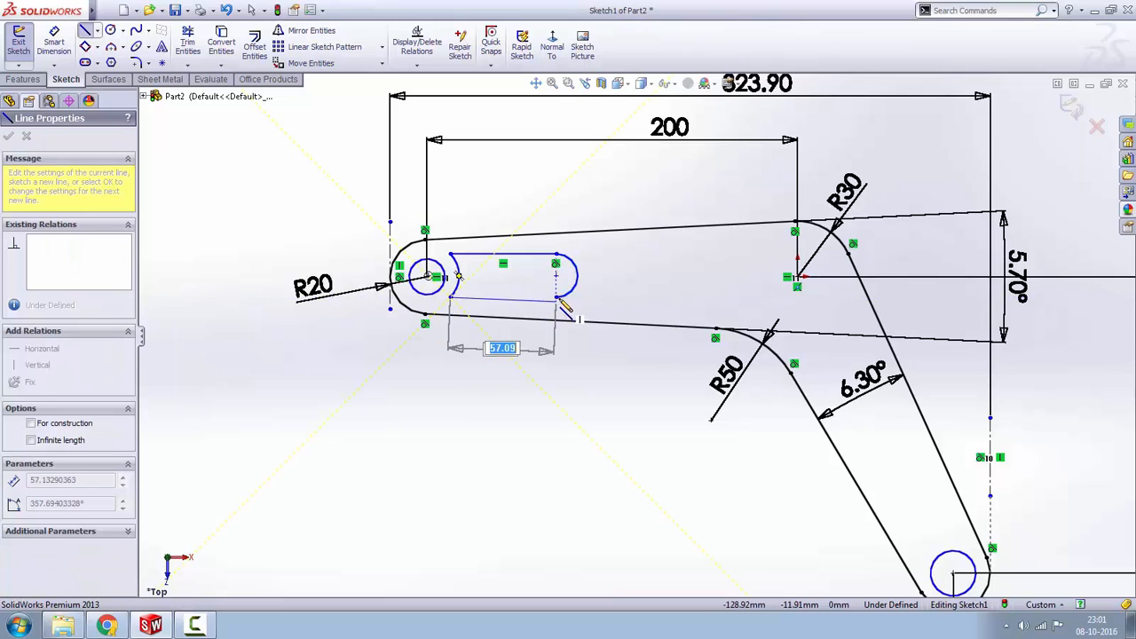
{"action": "left_click", "coordinate": [557, 298]}
{"action": "right_click", "coordinate": [249, 182]}
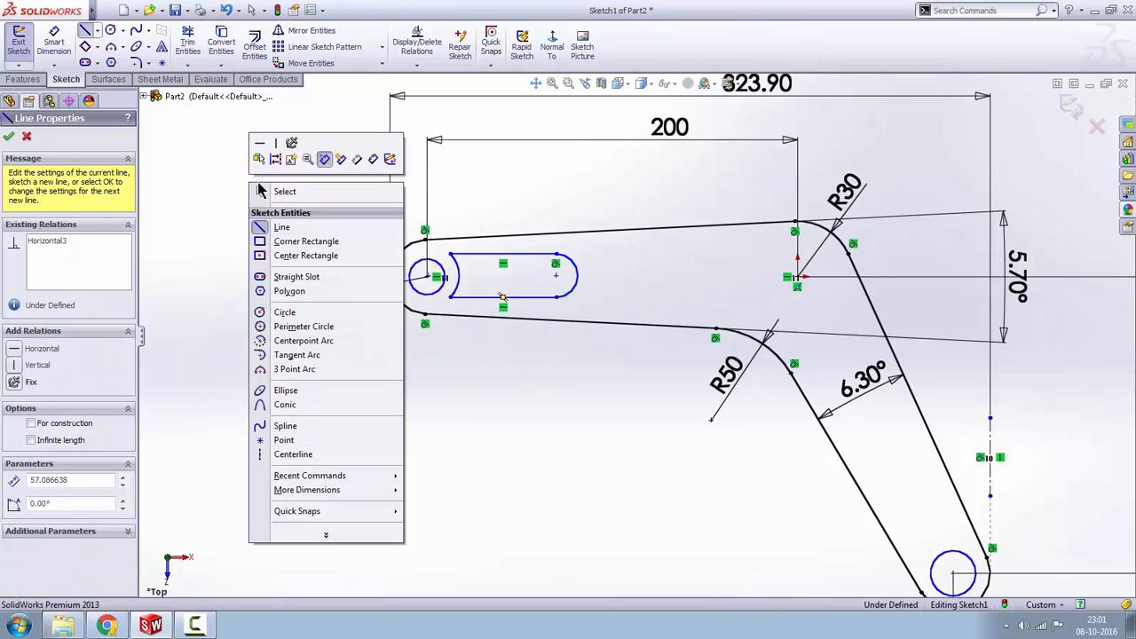
{"action": "left_click", "coordinate": [277, 189]}
{"action": "left_click", "coordinate": [54, 42]}
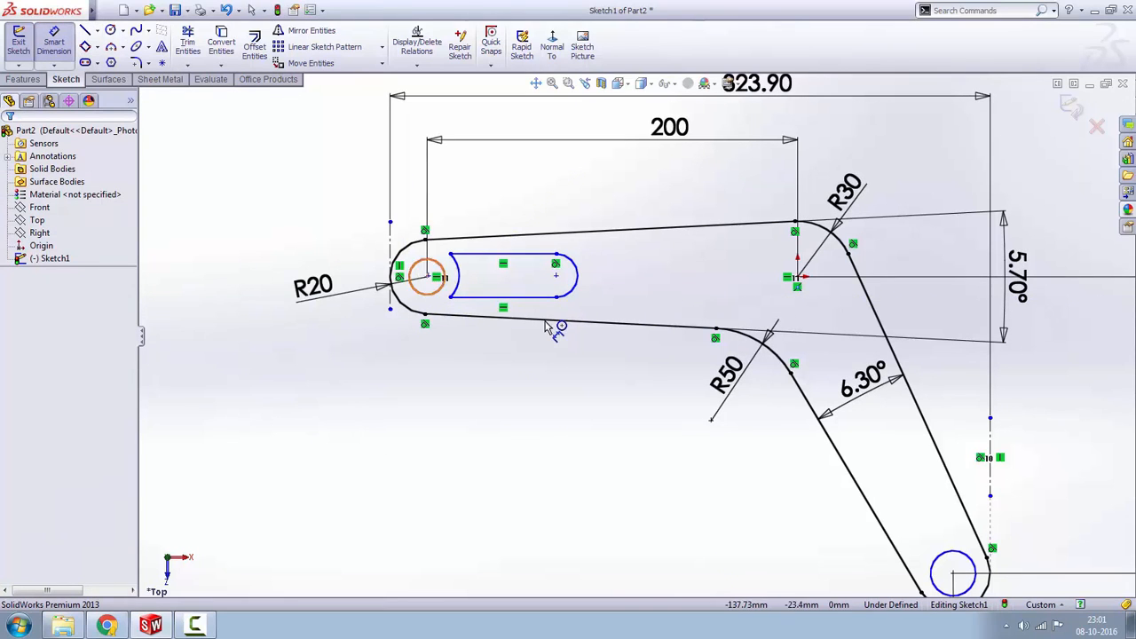
- Dimension the circle at the left arm's end to a 20 mm diameter
{"action": "left_click", "coordinate": [435, 297]}
{"action": "left_click", "coordinate": [376, 361]}
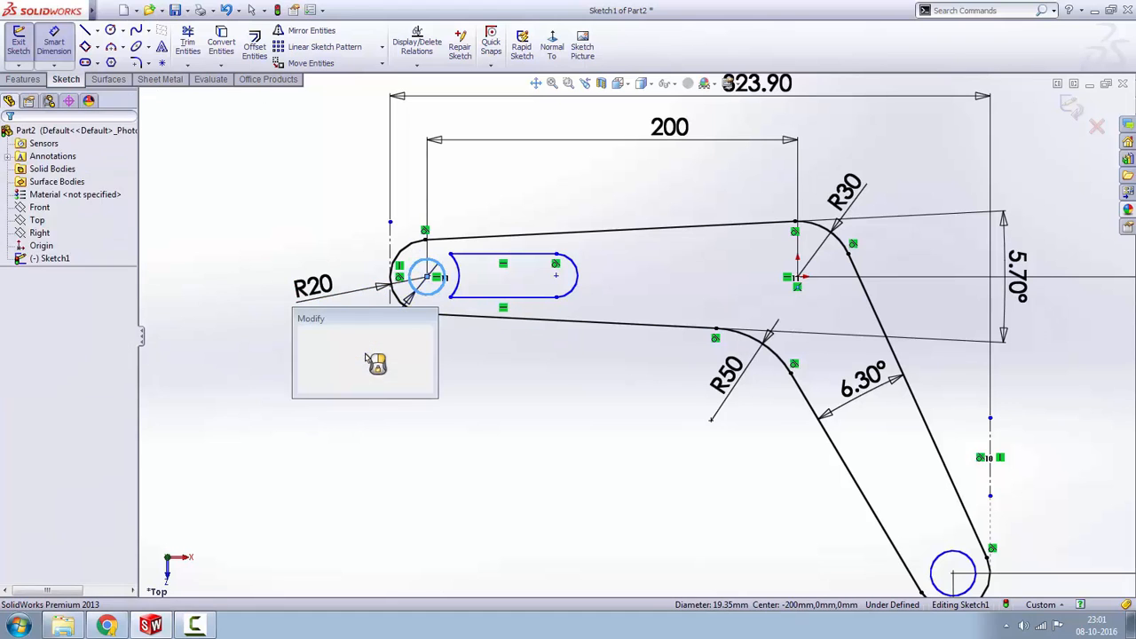
{"action": "type", "text": "20"}
{"action": "key", "text": "Return"}
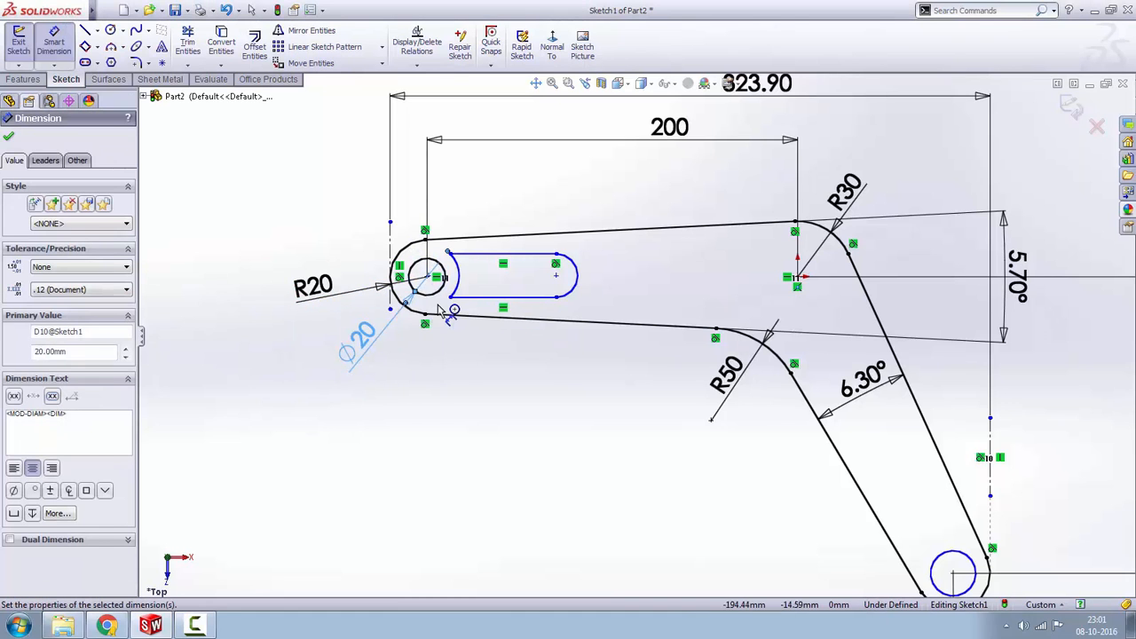
- Dimension the circle at the lower arm's end to a 20 mm diameter
{"action": "scroll", "coordinate": [928, 517], "scroll_direction": "up", "scroll_amount": 1}
{"action": "scroll", "coordinate": [895, 554], "scroll_direction": "up", "scroll_amount": 1}
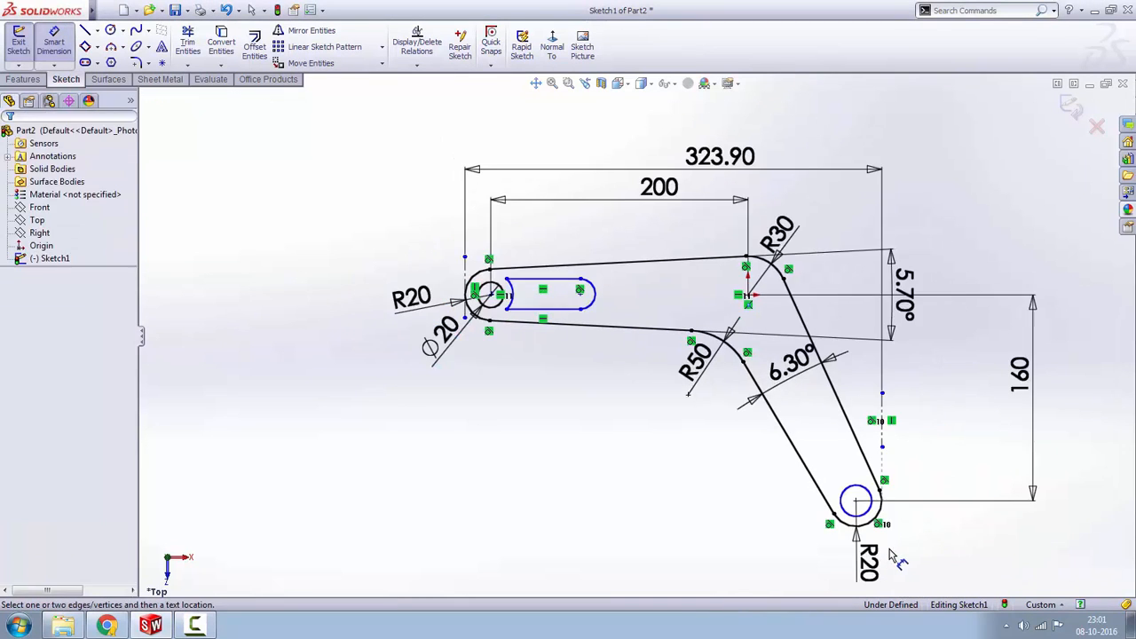
{"action": "left_click", "coordinate": [856, 515]}
{"action": "left_click", "coordinate": [838, 513]}
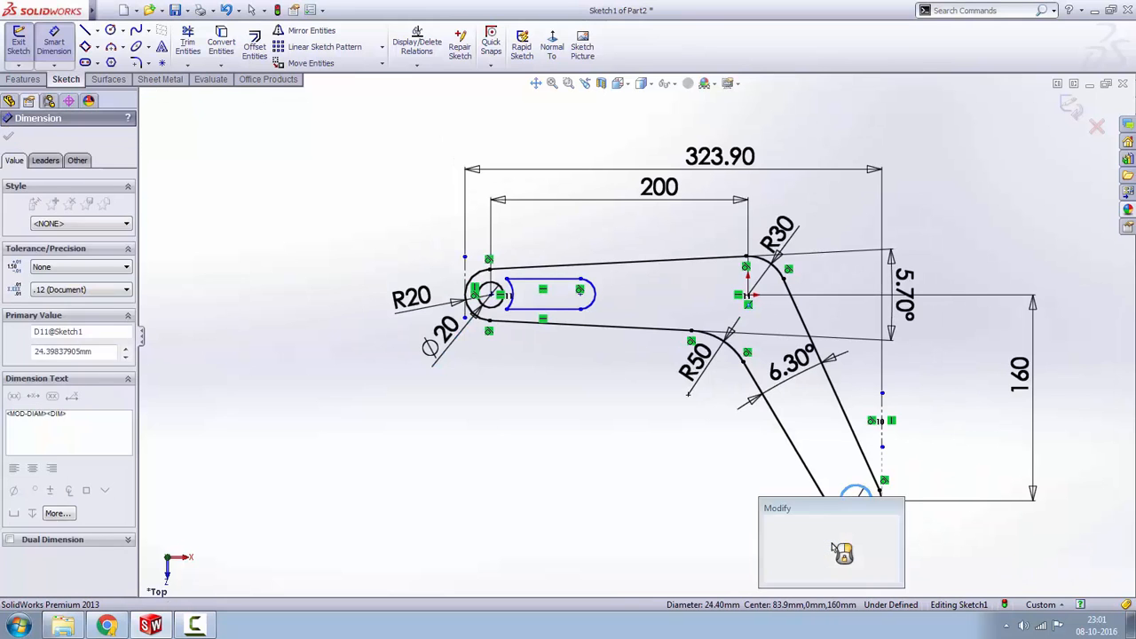
{"action": "type", "text": "20"}
{"action": "key", "text": "Return"}
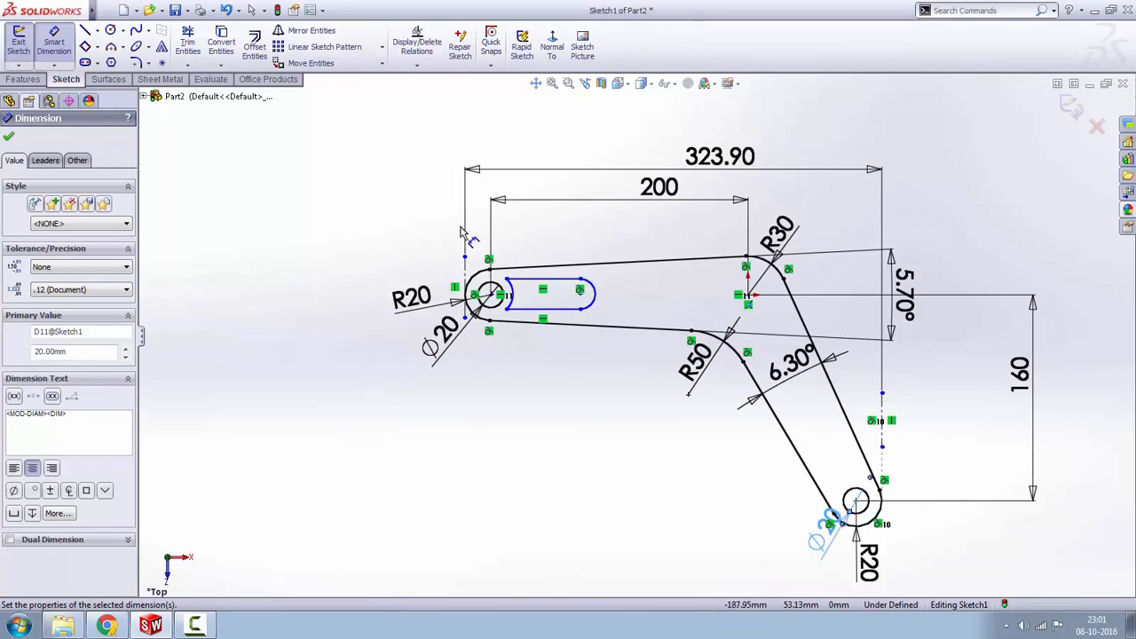
- Dimension the slot's inward-curved arc beside the left end circle to a 20 mm radius
{"action": "scroll", "coordinate": [497, 293], "scroll_direction": "down", "scroll_amount": 1}
{"action": "scroll", "coordinate": [550, 320], "scroll_direction": "down", "scroll_amount": 2}
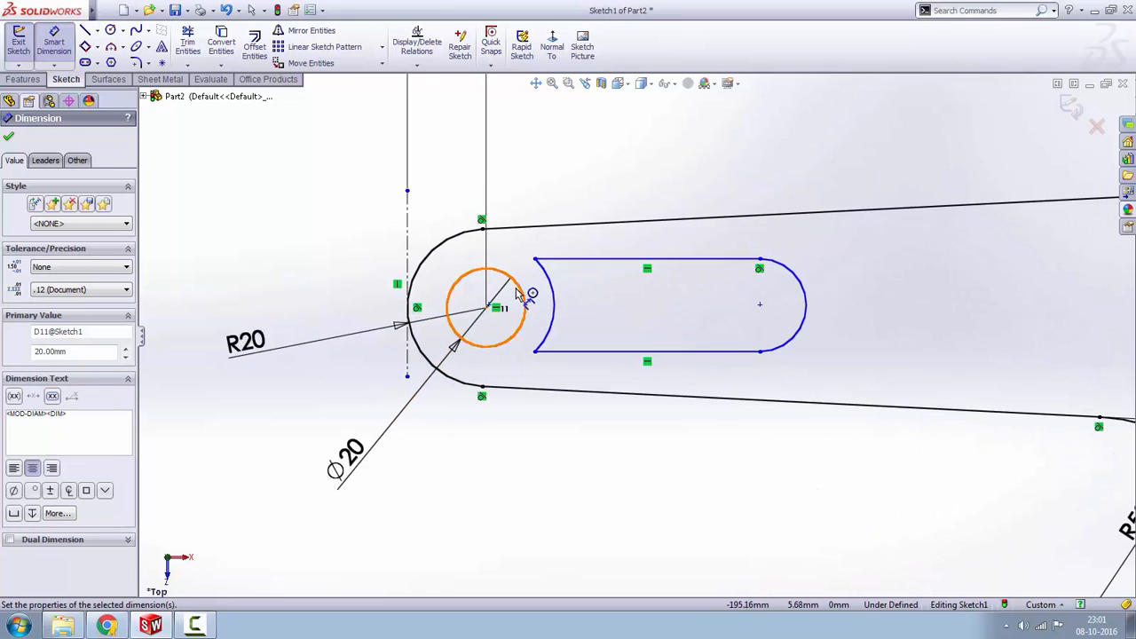
{"action": "scroll", "coordinate": [554, 300], "scroll_direction": "down", "scroll_amount": 1}
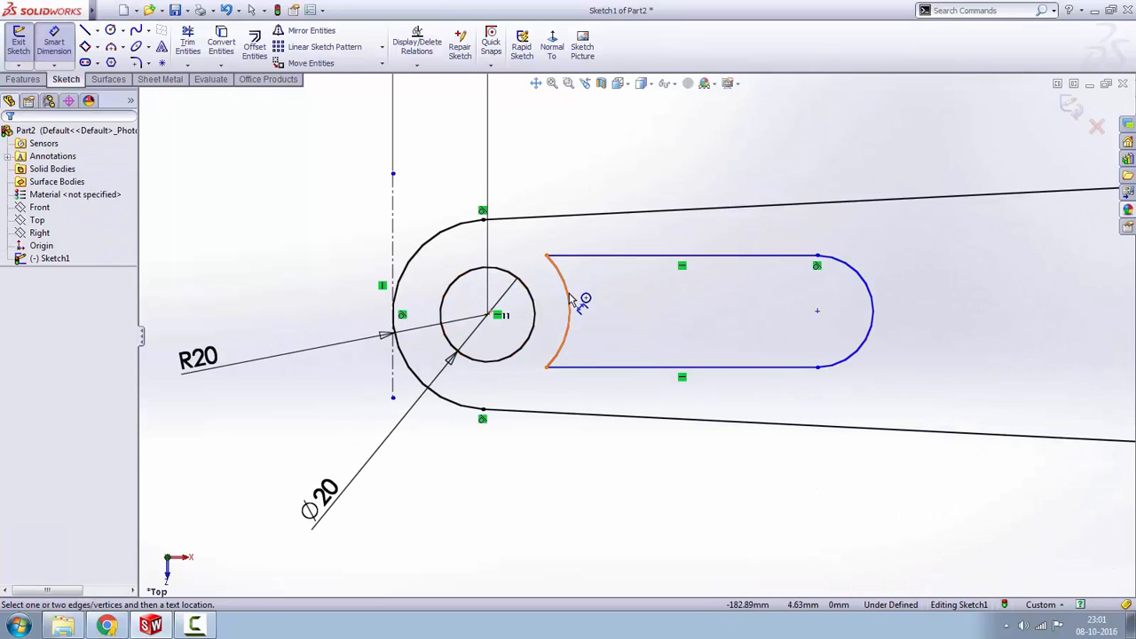
{"action": "left_click", "coordinate": [571, 299]}
{"action": "left_click", "coordinate": [627, 306]}
{"action": "type", "text": "2"}
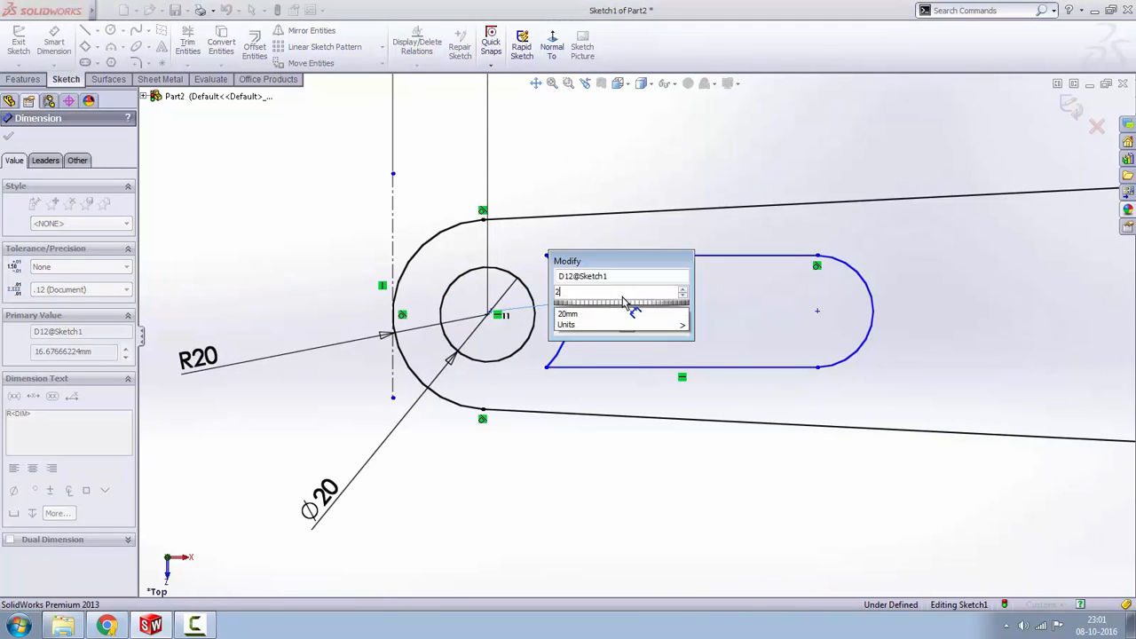
{"action": "type", "text": "0"}
{"action": "key", "text": "Return"}
- Dimension the slot's rounded end arc, on the side facing the origin, to a 13.5 mm radius
{"action": "scroll", "coordinate": [628, 305], "scroll_direction": "up", "scroll_amount": 3}
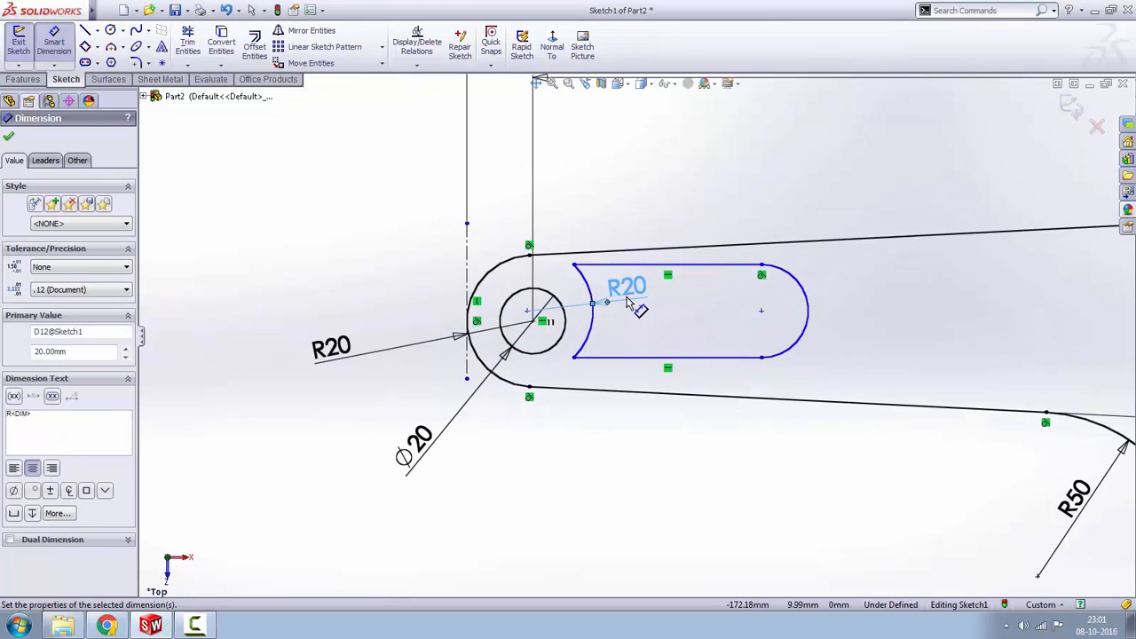
{"action": "scroll", "coordinate": [840, 333], "scroll_direction": "down", "scroll_amount": 2}
{"action": "left_click", "coordinate": [852, 334]}
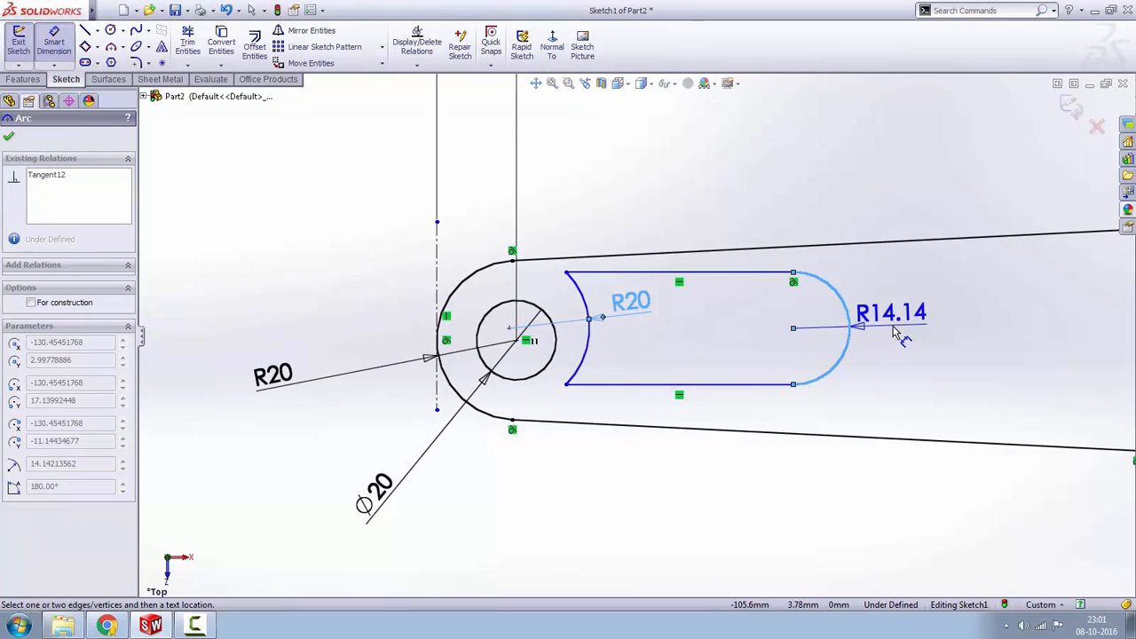
{"action": "left_click", "coordinate": [897, 331]}
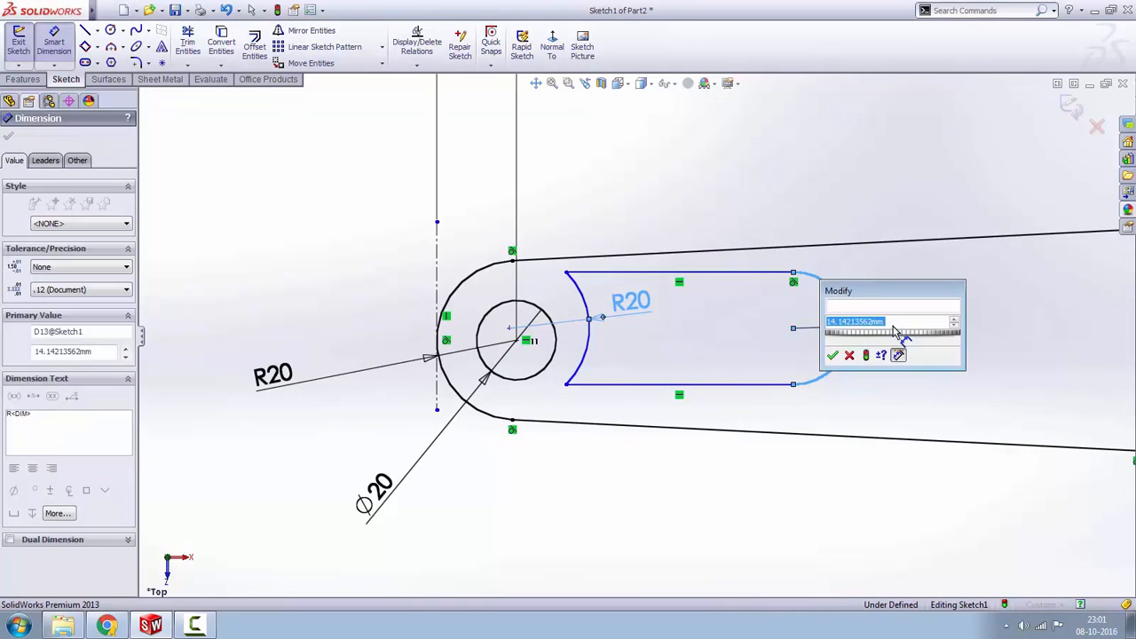
{"action": "type", "text": "13."}
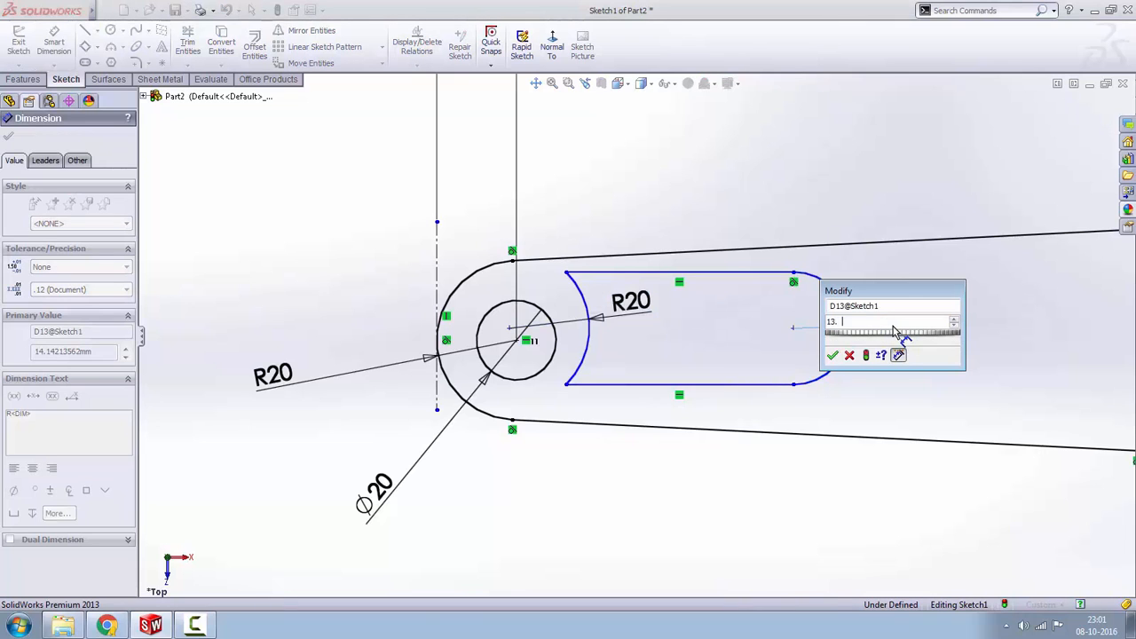
{"action": "type", "text": "5"}
{"action": "key", "text": "Return"}
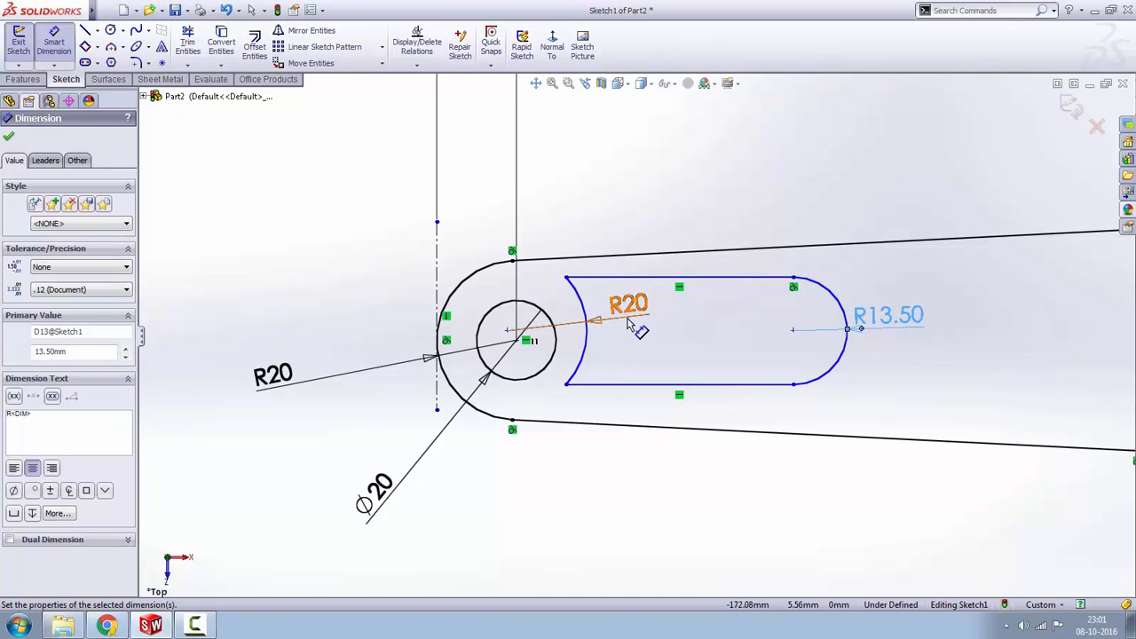
- Set the horizontal distance between the left circle's center and the slot's rounded end arc center to 70 mm, and end Smart Dimension
{"action": "scroll", "coordinate": [634, 325], "scroll_direction": "up", "scroll_amount": 2}
{"action": "scroll", "coordinate": [612, 329], "scroll_direction": "up", "scroll_amount": 2}
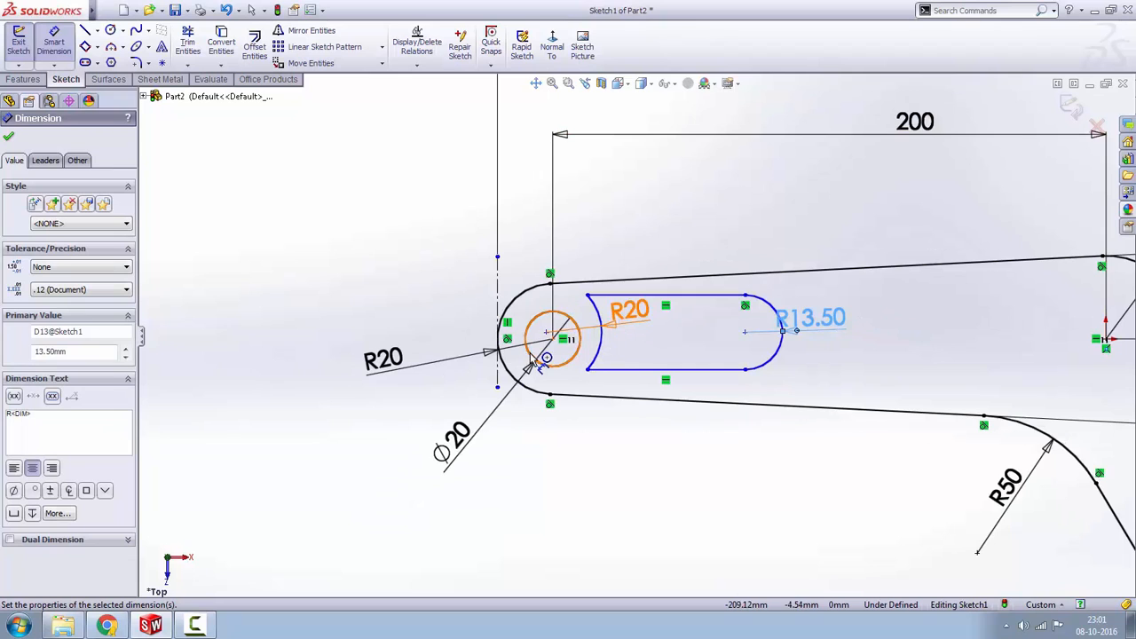
{"action": "left_click", "coordinate": [553, 340]}
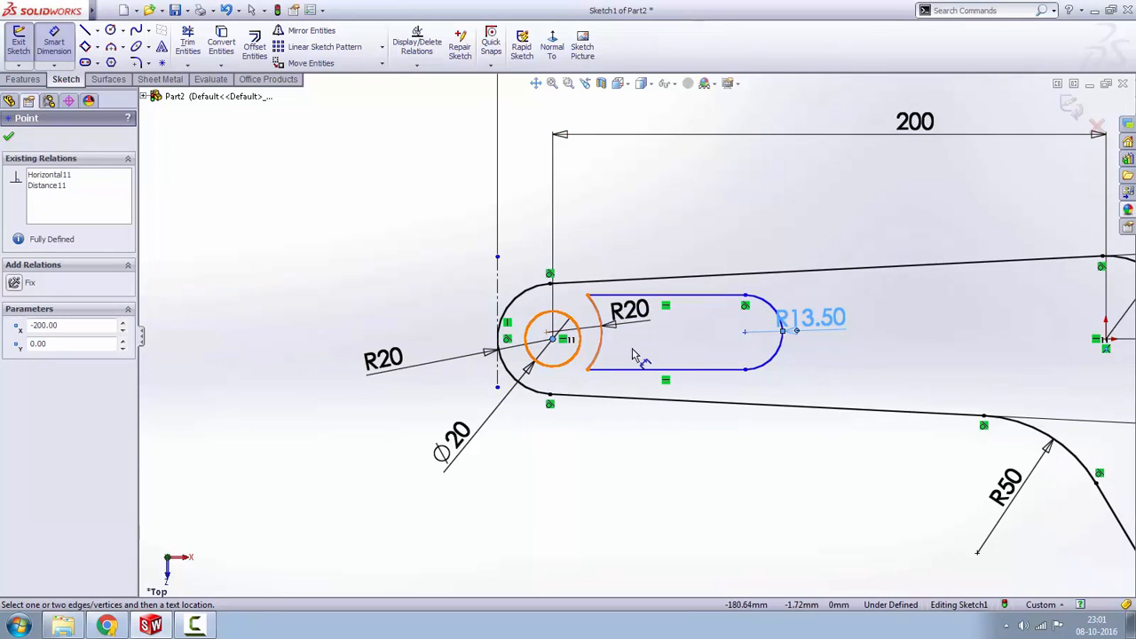
{"action": "left_click", "coordinate": [745, 334]}
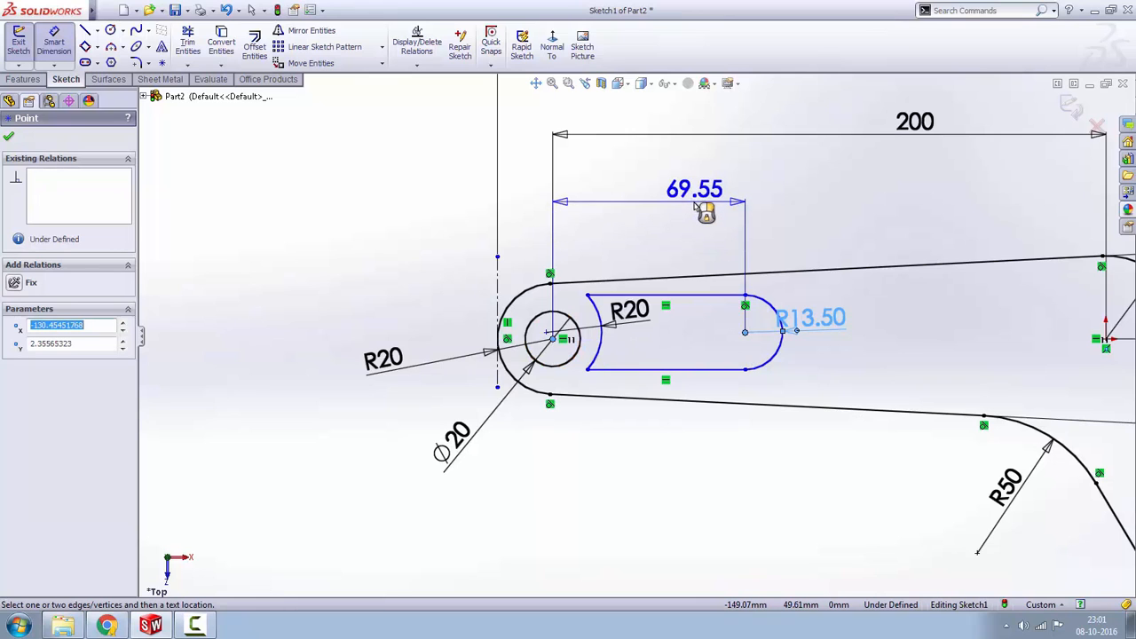
{"action": "left_click", "coordinate": [706, 209]}
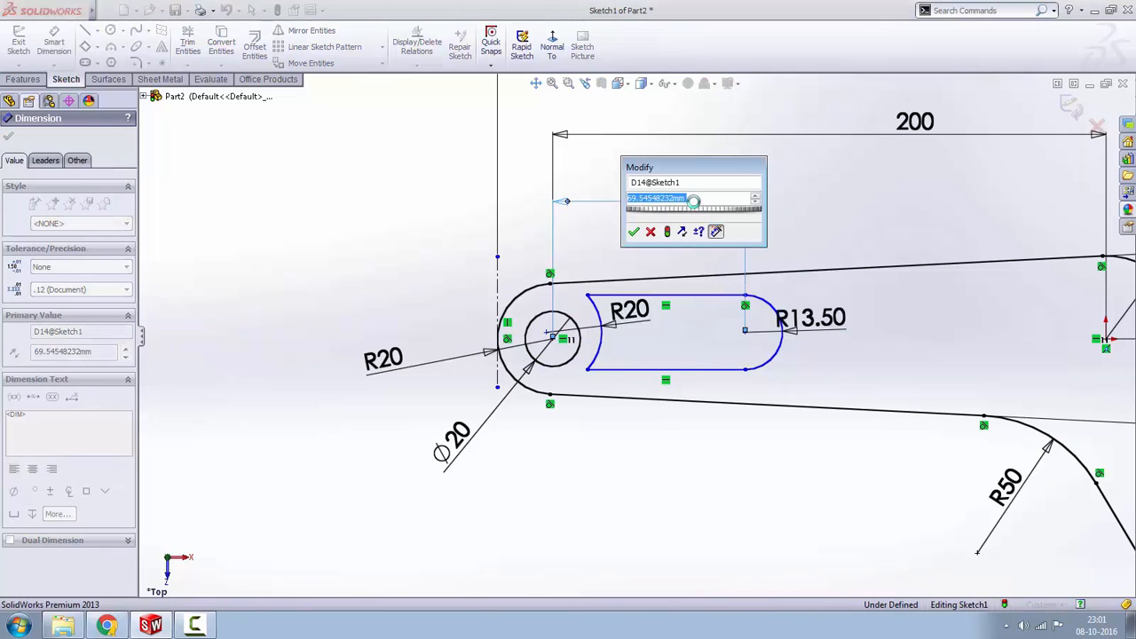
{"action": "type", "text": "70"}
{"action": "key", "text": "Return"}
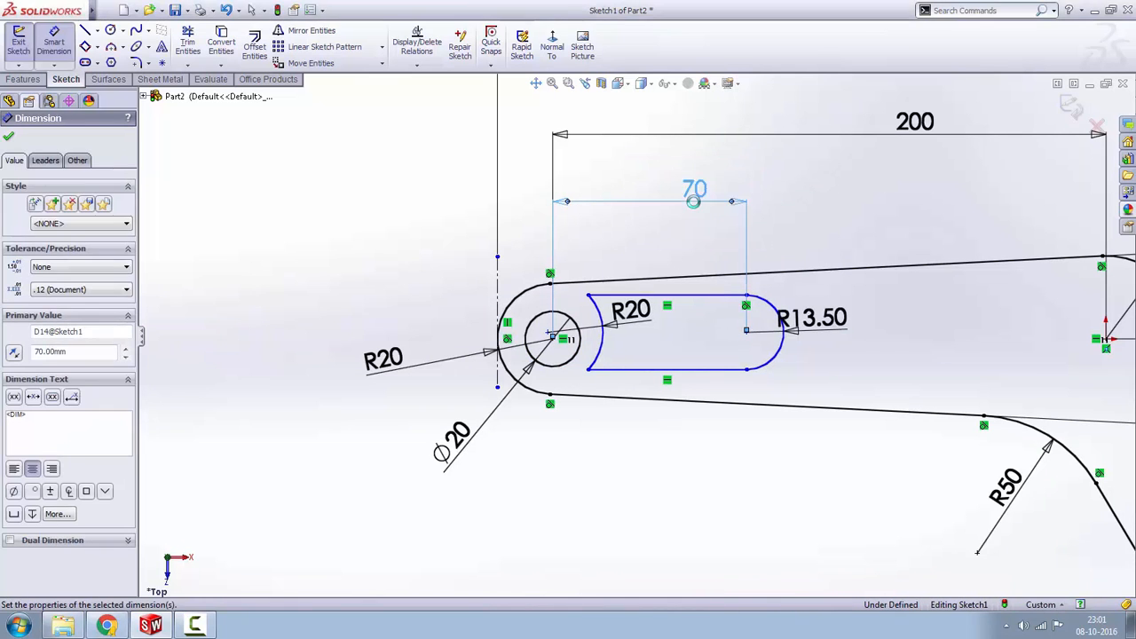
{"action": "right_click", "coordinate": [844, 172]}
{"action": "left_click", "coordinate": [874, 177]}
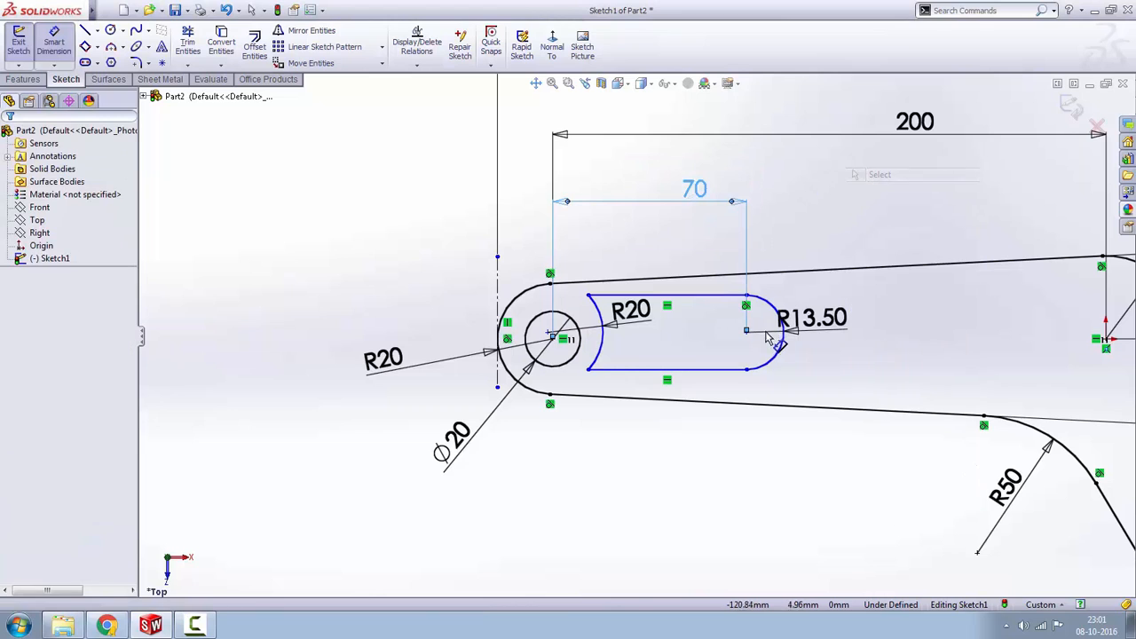
- Add a horizontal relation between the left circle's center and the center of the slot's rounded end arc
{"action": "left_click", "coordinate": [552, 339]}
{"action": "left_click", "coordinate": [747, 336], "text": "ctrl"}
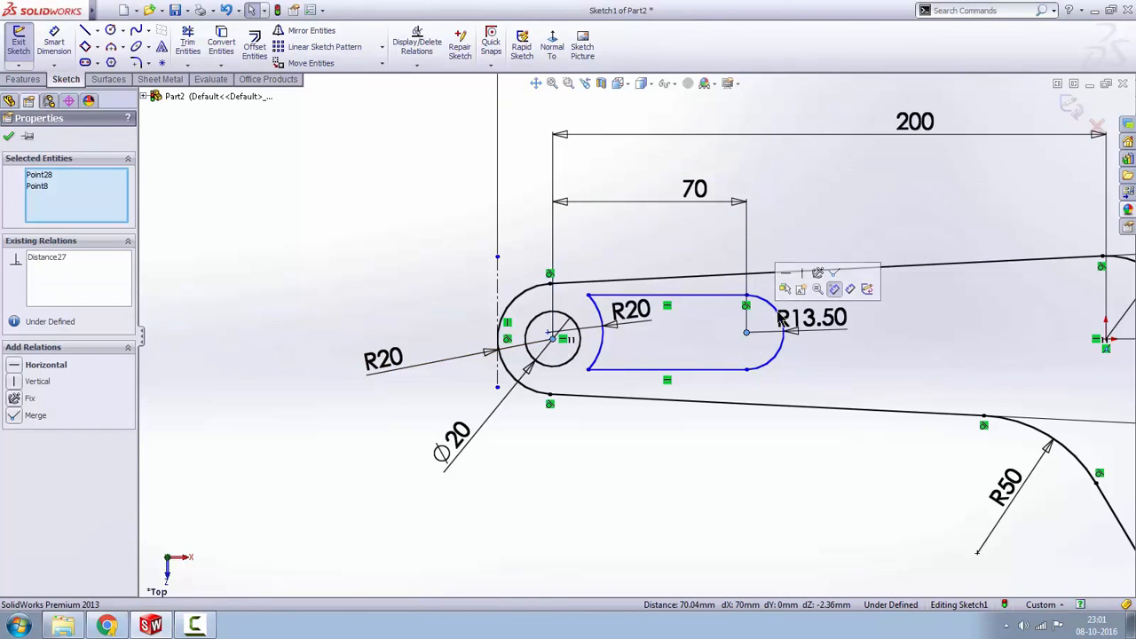
{"action": "left_click", "coordinate": [816, 296]}
{"action": "left_click", "coordinate": [756, 251]}
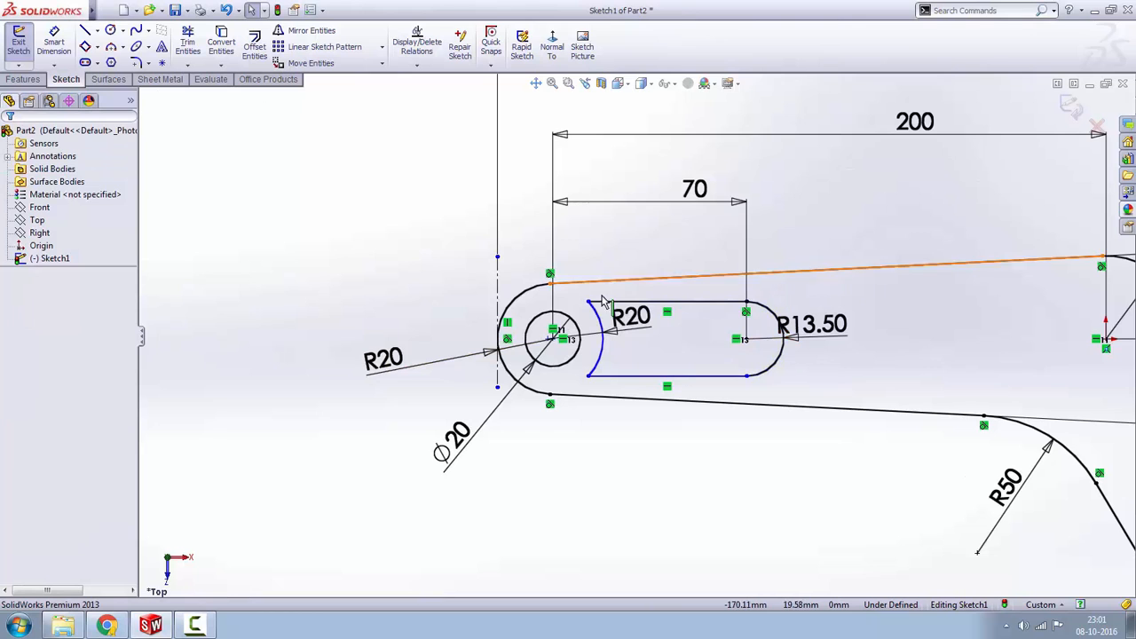
- Make the slot's 20 mm radius arc concentric with the left arm's outer end arc
{"action": "left_click", "coordinate": [600, 321]}
{"action": "left_click", "coordinate": [531, 295]}
{"action": "left_click", "coordinate": [601, 324], "text": "ctrl"}
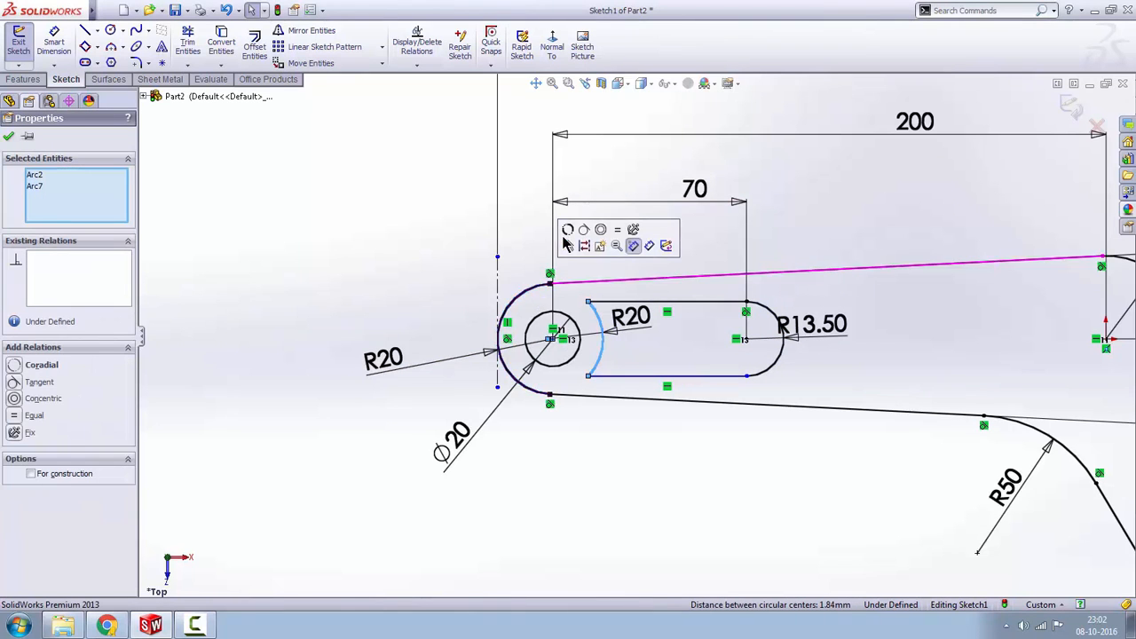
{"action": "left_click", "coordinate": [600, 235]}
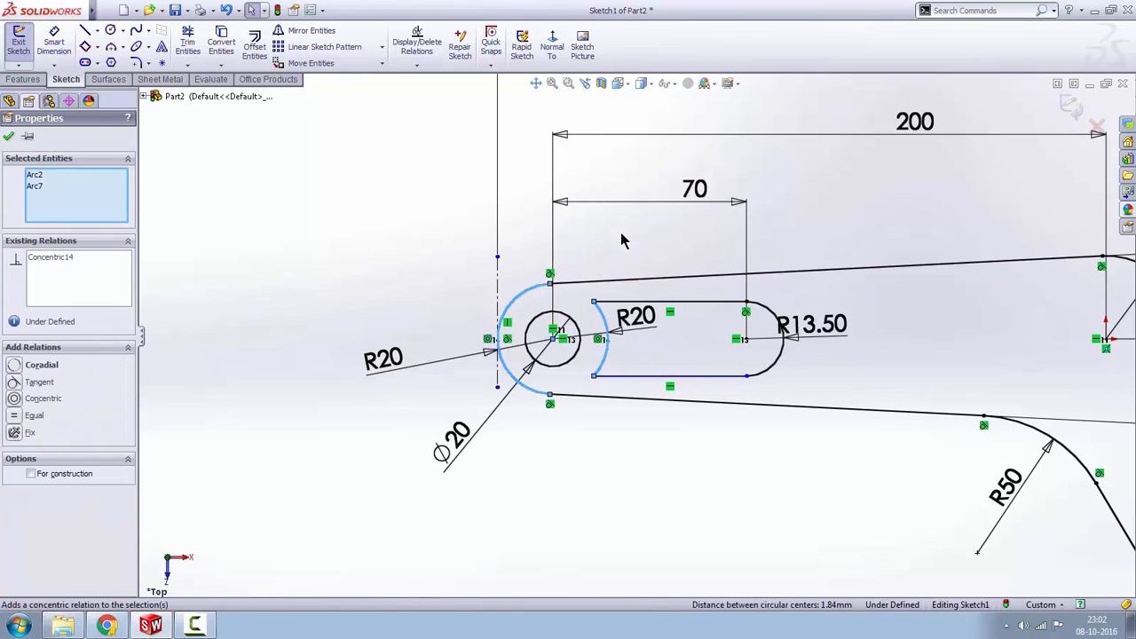
{"action": "left_click", "coordinate": [622, 242]}
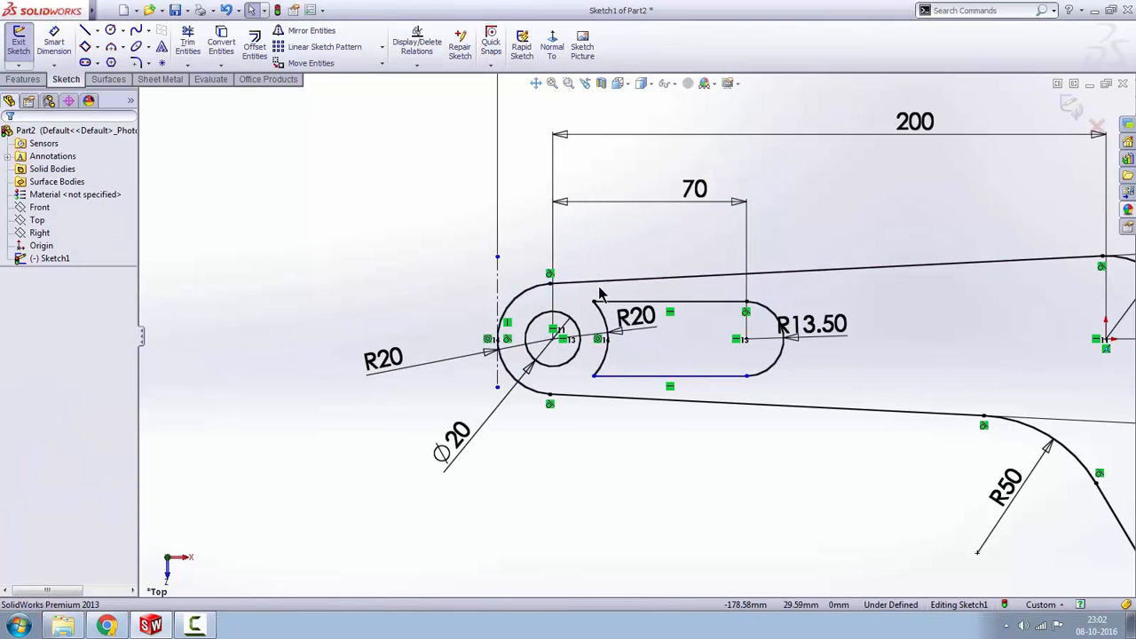
- Make the slot's lower horizontal line tangent to its rounded end arc
{"action": "left_click", "coordinate": [647, 385]}
{"action": "left_click", "coordinate": [769, 383], "text": "ctrl"}
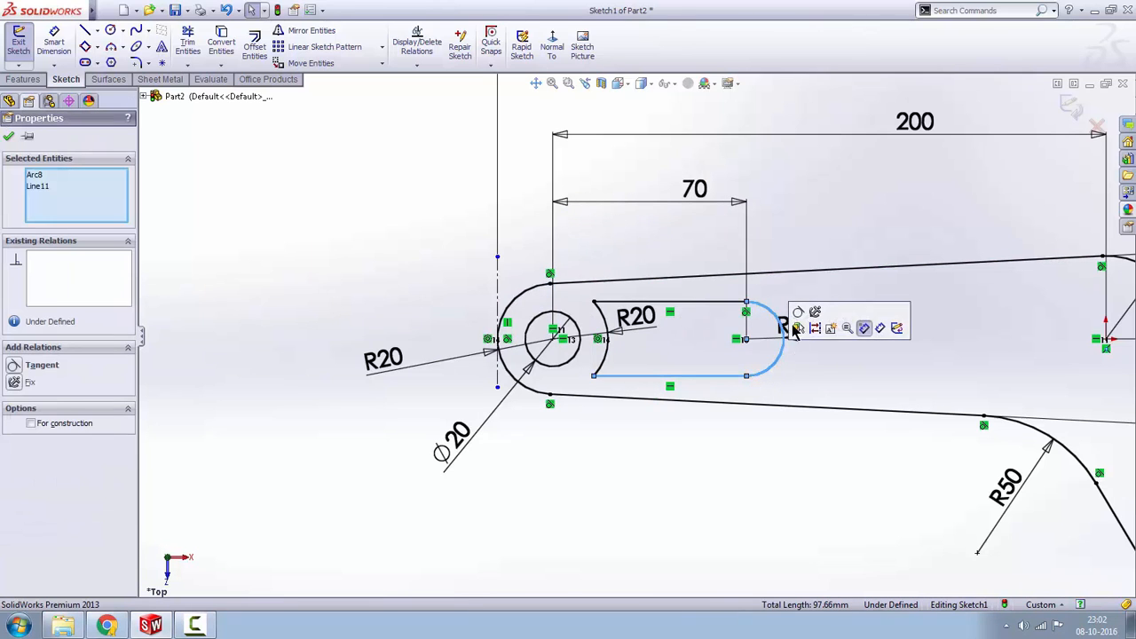
{"action": "left_click", "coordinate": [796, 328]}
{"action": "left_click", "coordinate": [888, 350]}
- Sketch a slightly sloped line, a tangent end arc and a parallel return line between the existing slot and the origin
{"action": "scroll", "coordinate": [816, 379], "scroll_direction": "up", "scroll_amount": 2}
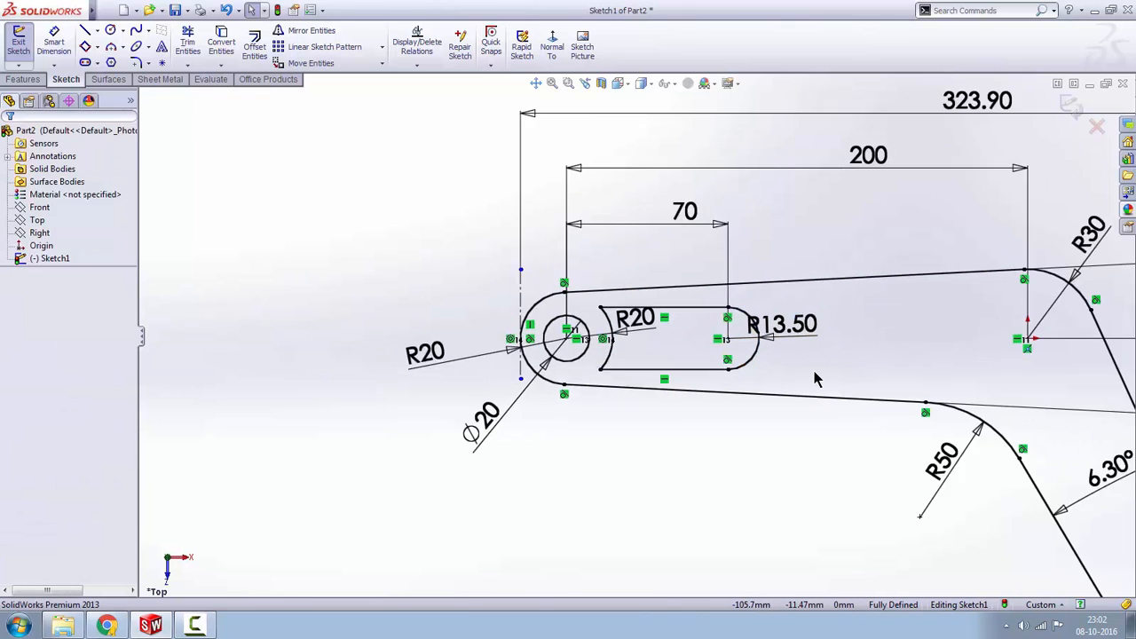
{"action": "scroll", "coordinate": [907, 365], "scroll_direction": "up", "scroll_amount": 3}
{"action": "scroll", "coordinate": [831, 356], "scroll_direction": "down", "scroll_amount": 3}
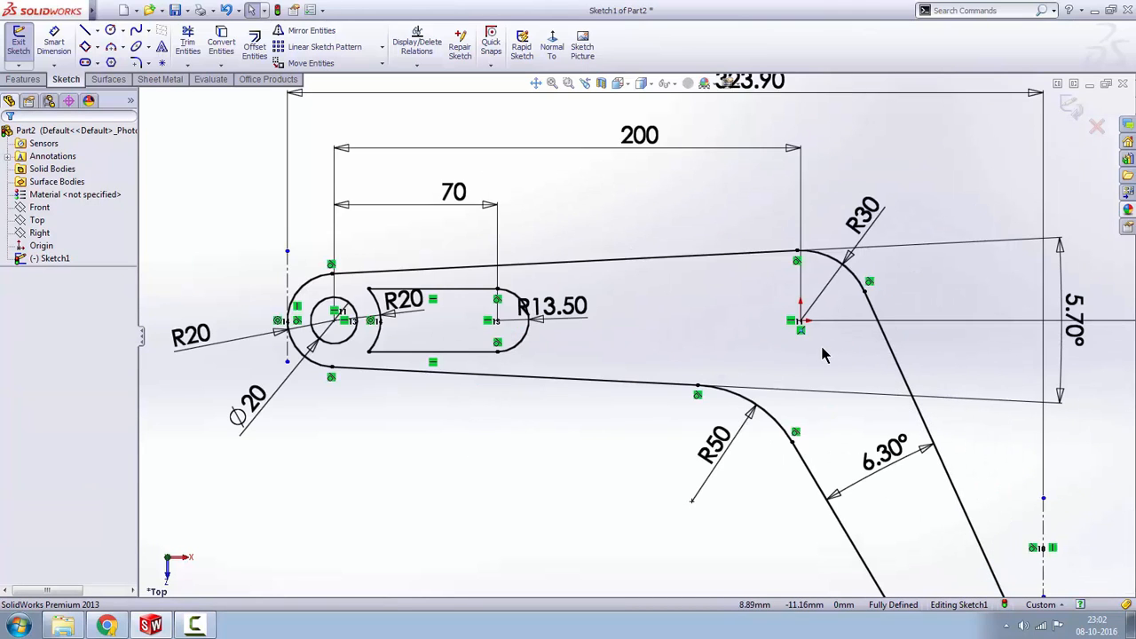
{"action": "scroll", "coordinate": [824, 355], "scroll_direction": "down", "scroll_amount": 1}
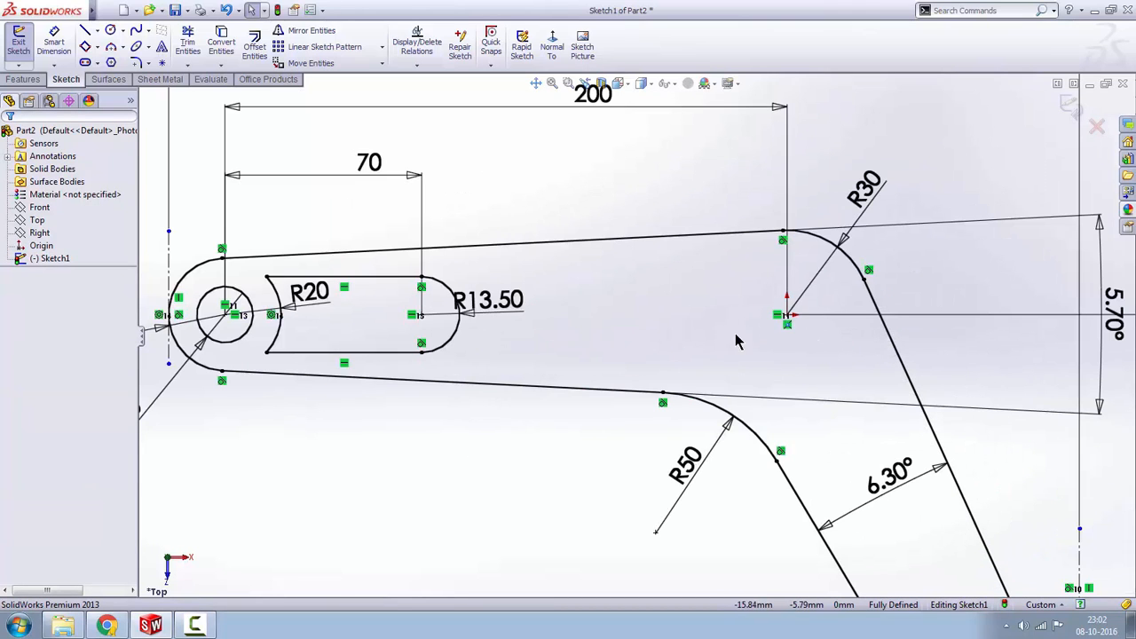
{"action": "left_click", "coordinate": [84, 33]}
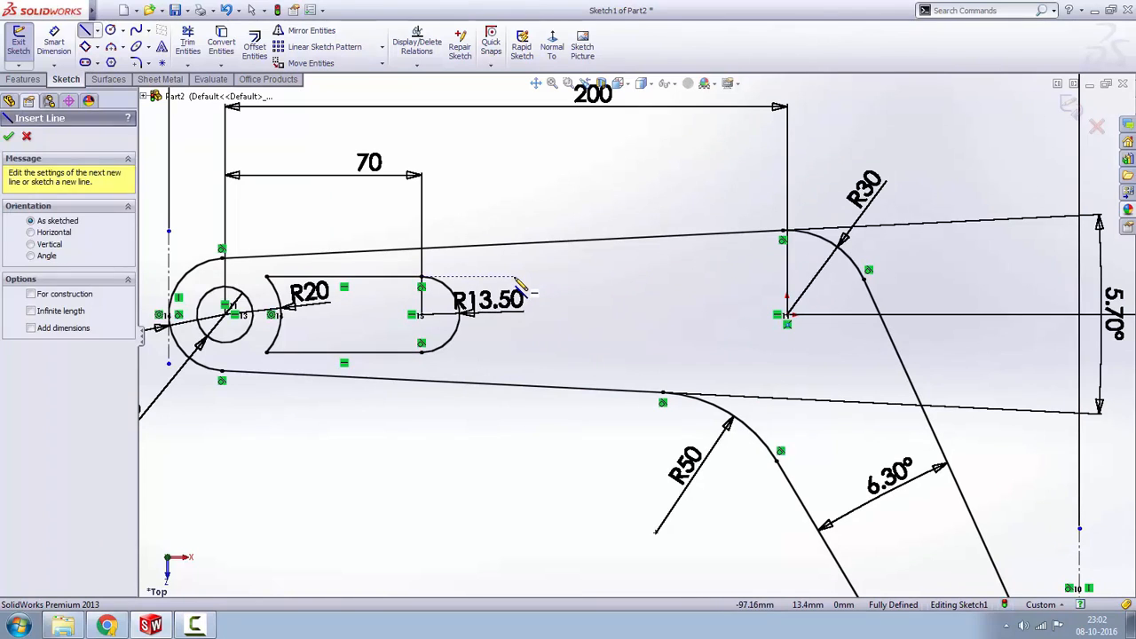
{"action": "left_click", "coordinate": [514, 276]}
{"action": "left_click", "coordinate": [669, 267]}
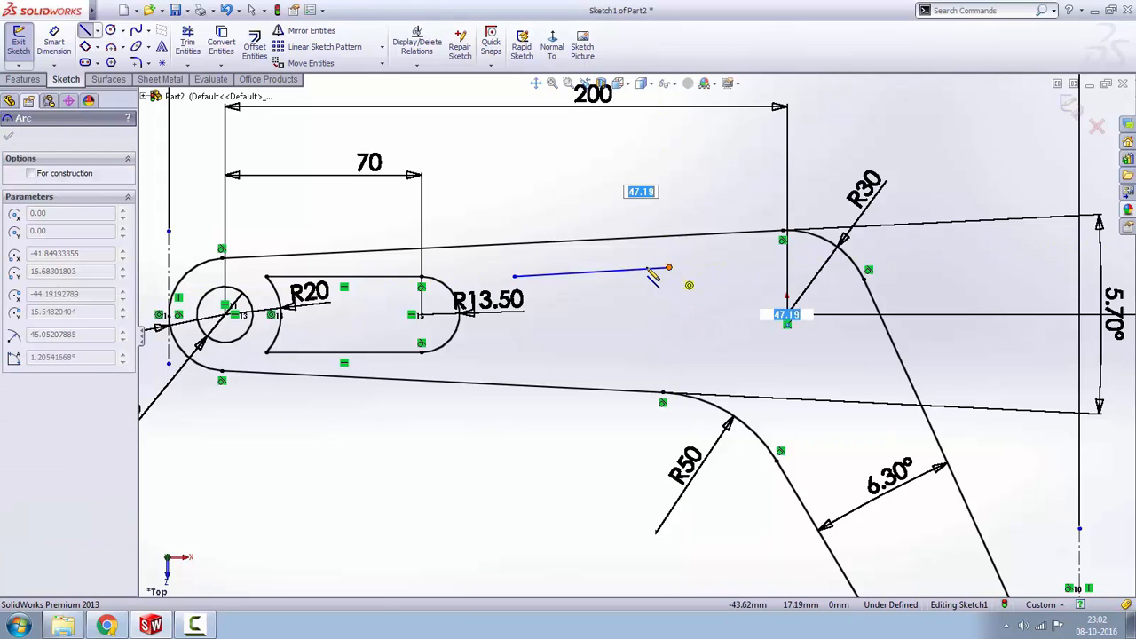
{"action": "left_click", "coordinate": [678, 340]}
{"action": "left_click", "coordinate": [518, 349]}
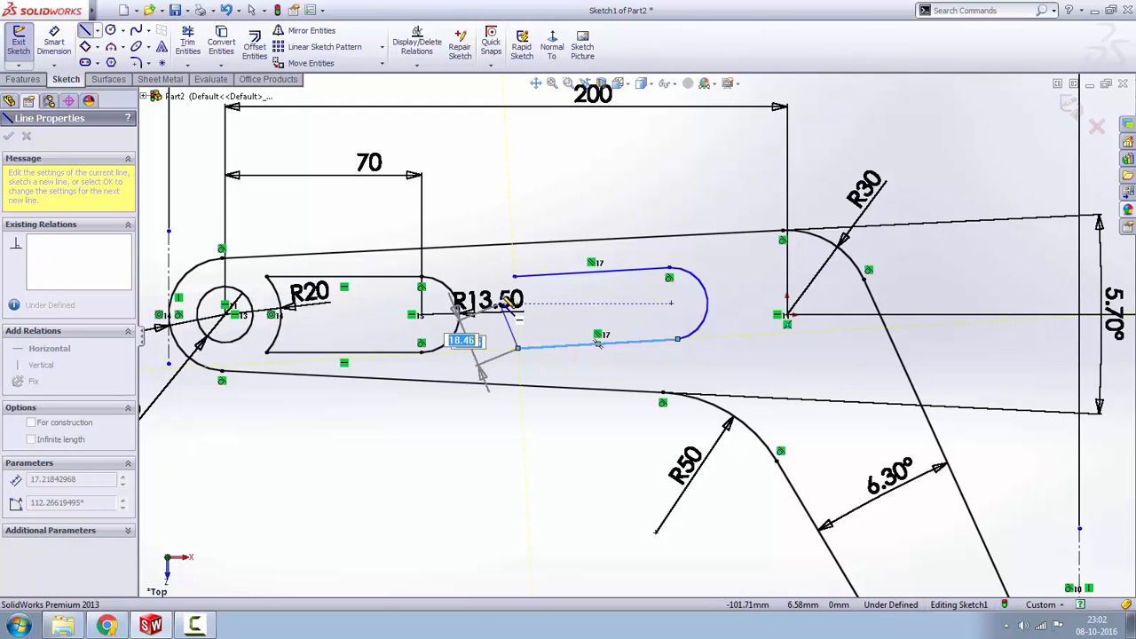
- Close the second slot with a three-point arc bulging toward the first slot, and move the R13.50 dimension clear of it
{"action": "left_click", "coordinate": [111, 47]}
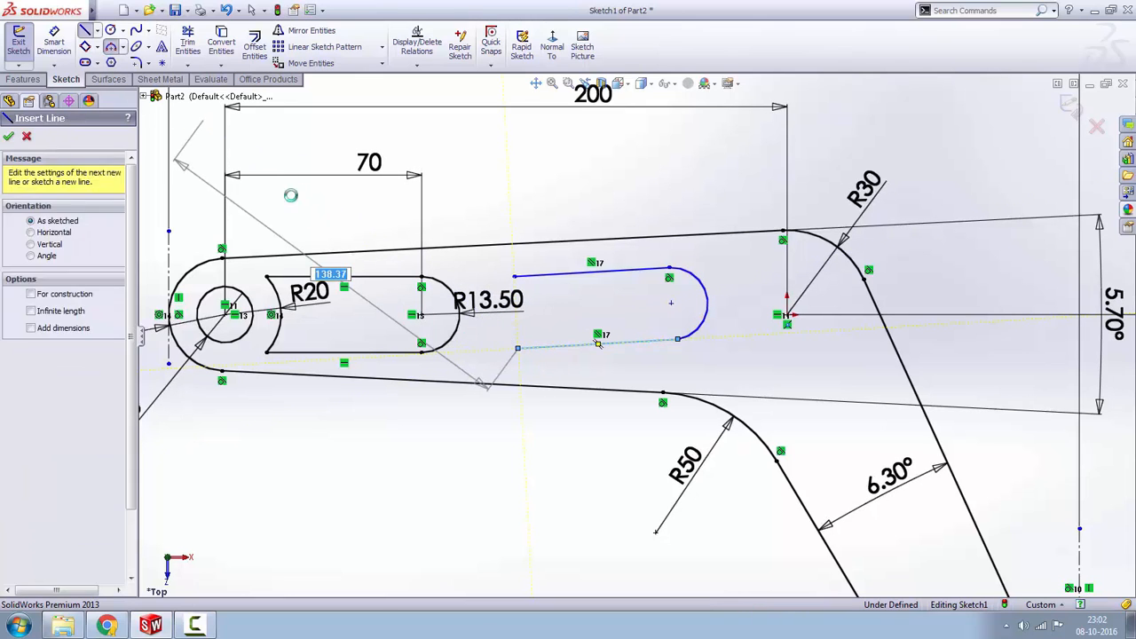
{"action": "left_click", "coordinate": [518, 349]}
{"action": "left_click", "coordinate": [514, 278]}
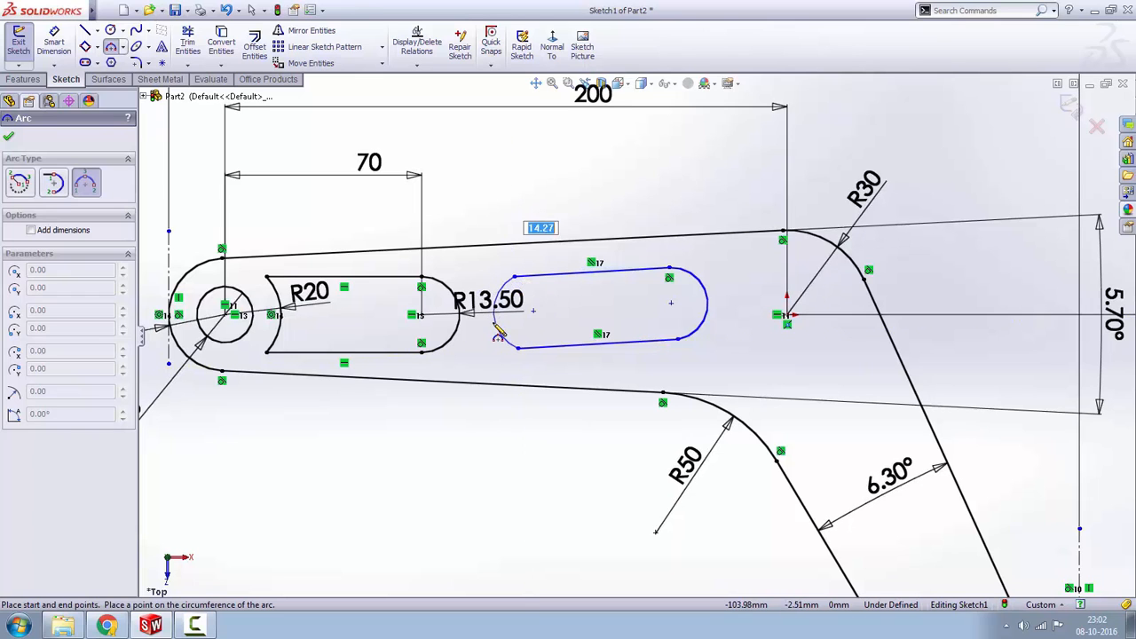
{"action": "left_click", "coordinate": [497, 330]}
{"action": "right_click", "coordinate": [468, 190]}
{"action": "left_click", "coordinate": [493, 190]}
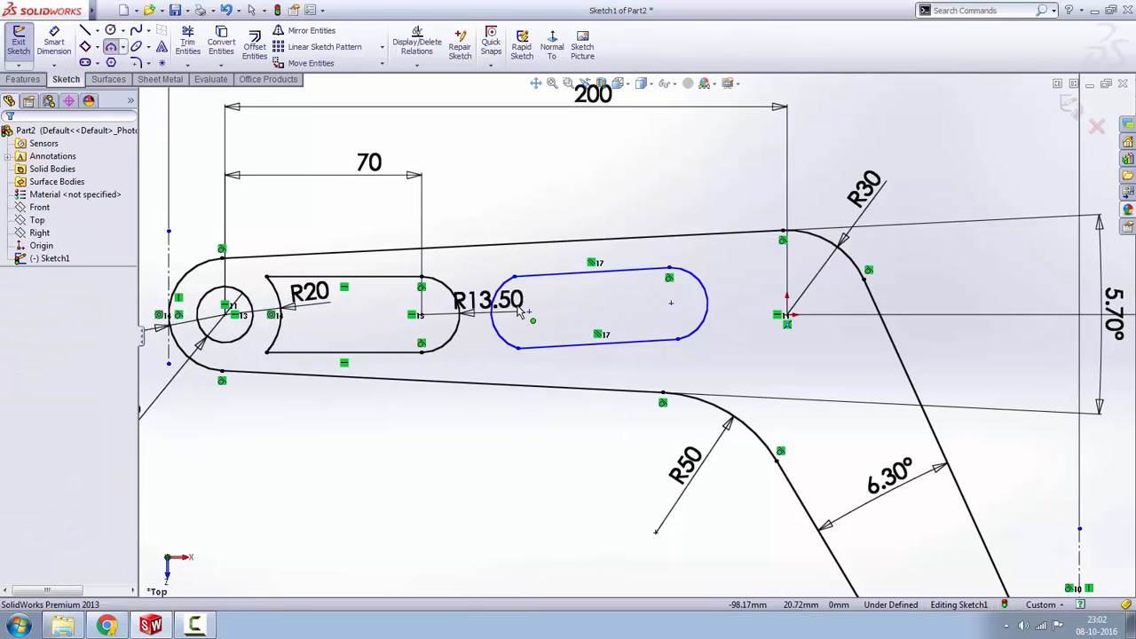
{"action": "left_click_drag", "start_coordinate": [506, 308], "coordinate": [461, 260]}
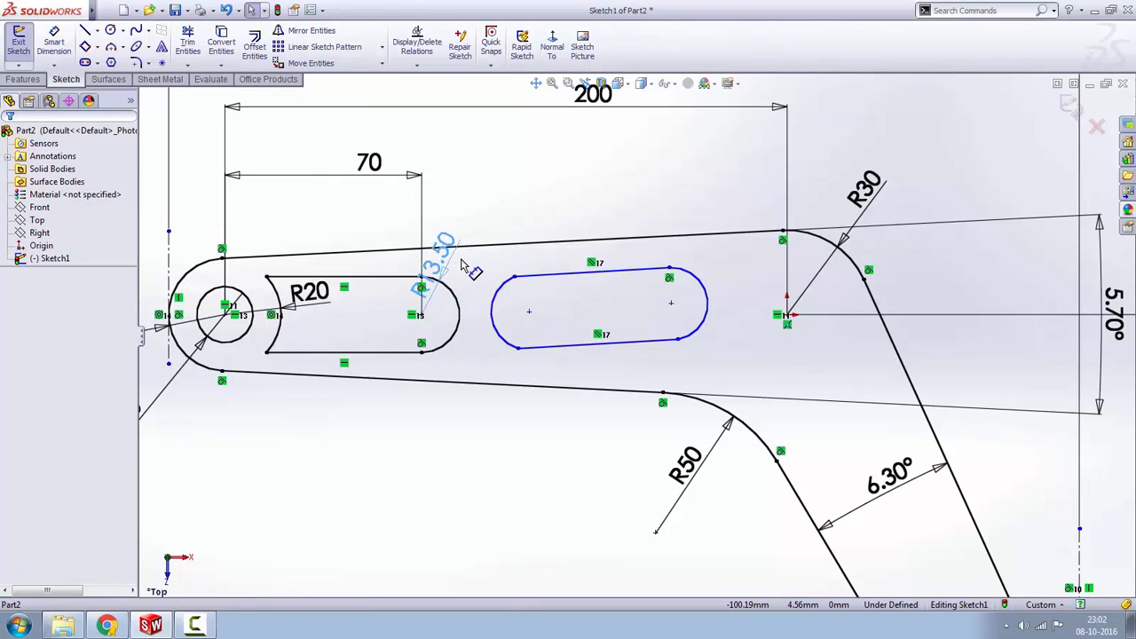
- Make the second slot's left end arc tangent to both its upper and lower lines
{"action": "left_click", "coordinate": [502, 423]}
{"action": "left_click", "coordinate": [508, 290]}
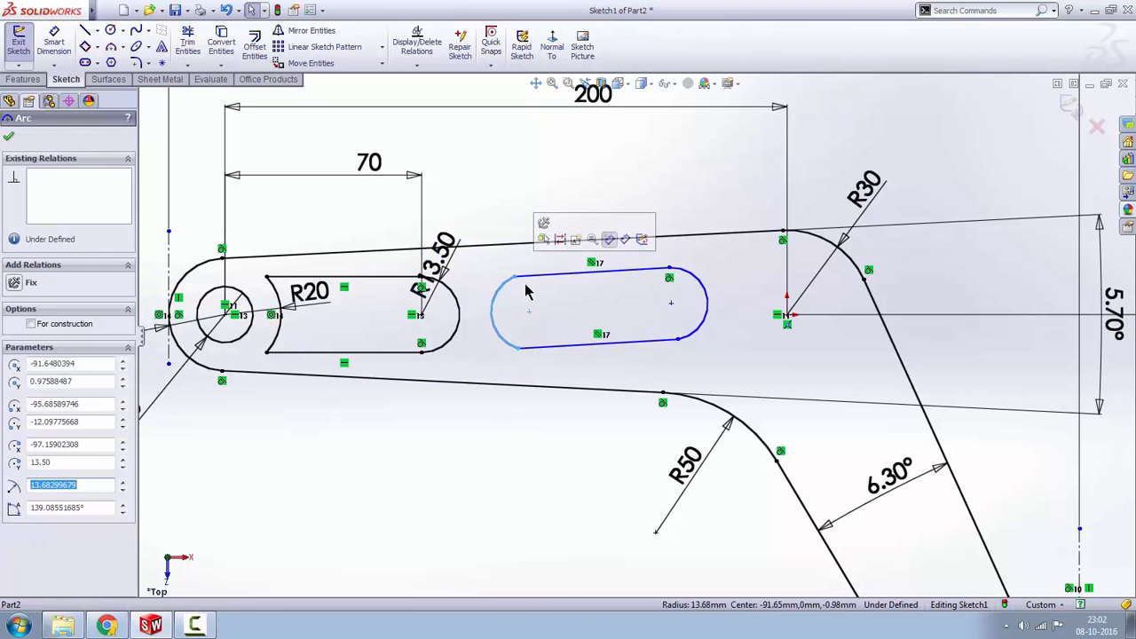
{"action": "left_click", "coordinate": [537, 278], "text": "ctrl"}
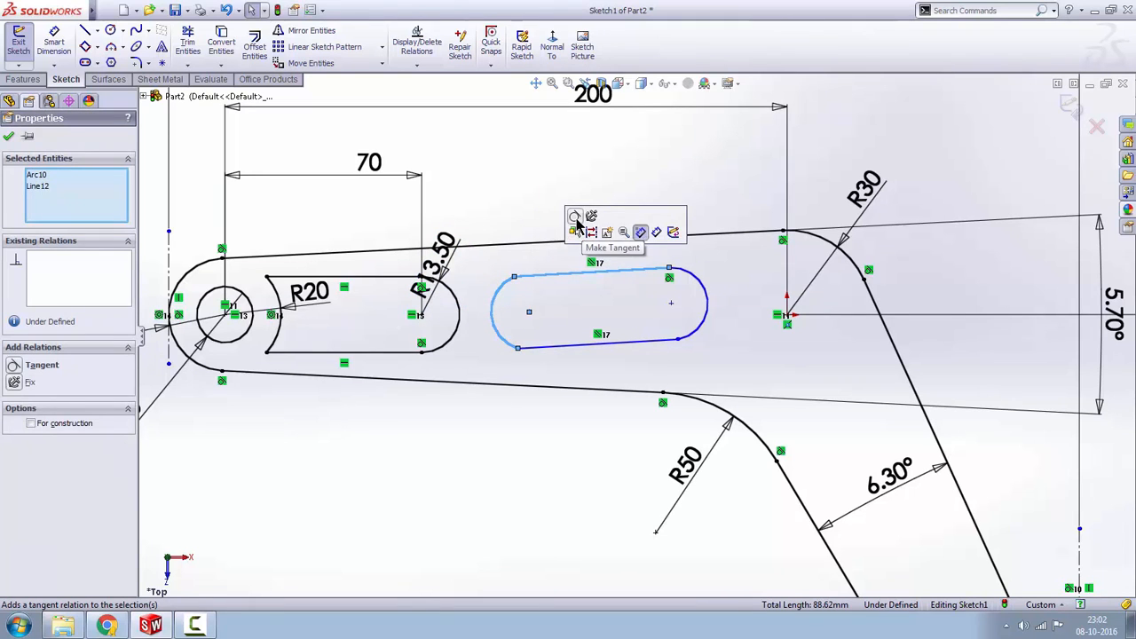
{"action": "left_click", "coordinate": [583, 229]}
{"action": "left_click", "coordinate": [512, 351]}
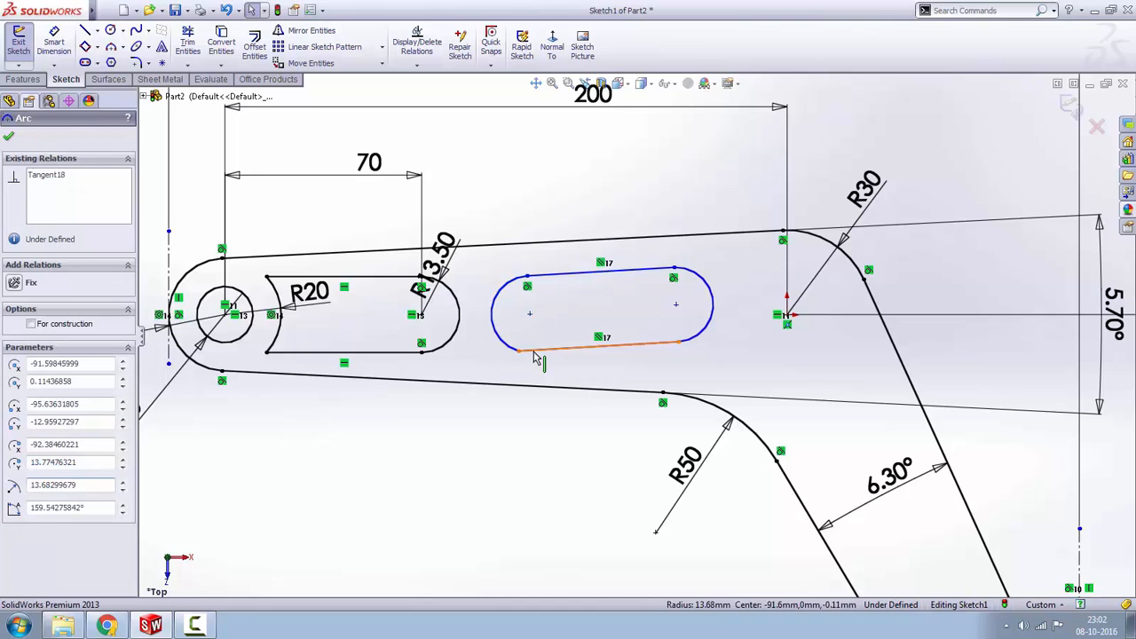
{"action": "left_click", "coordinate": [537, 350], "text": "ctrl"}
{"action": "left_click", "coordinate": [571, 294]}
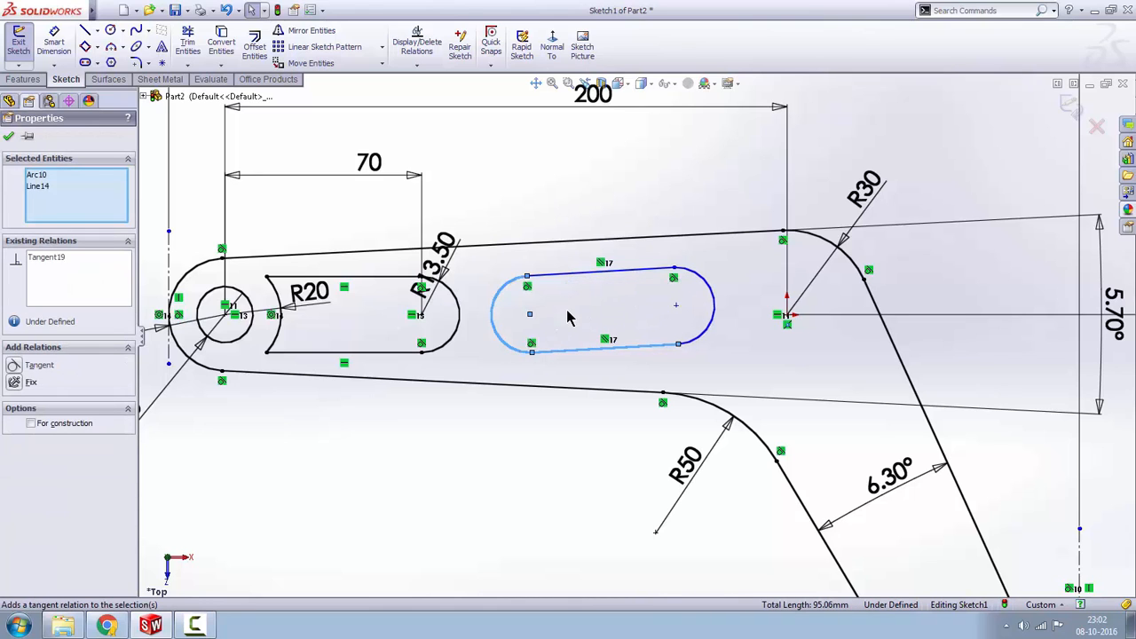
- Make the second slot's lower line tangent to its right end arc
{"action": "left_click", "coordinate": [670, 346]}
{"action": "left_click", "coordinate": [698, 344], "text": "ctrl"}
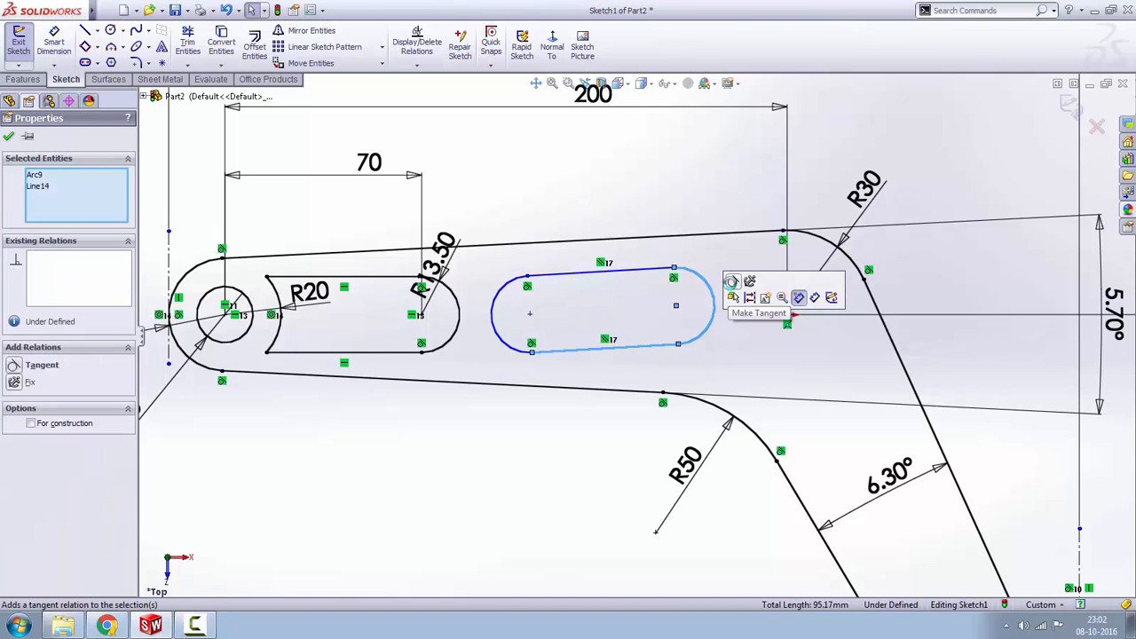
{"action": "left_click", "coordinate": [731, 297]}
- Align the centres of both end arcs of the second slot horizontally with the left arm circle's centre
{"action": "scroll", "coordinate": [484, 333], "scroll_direction": "up", "scroll_amount": 1}
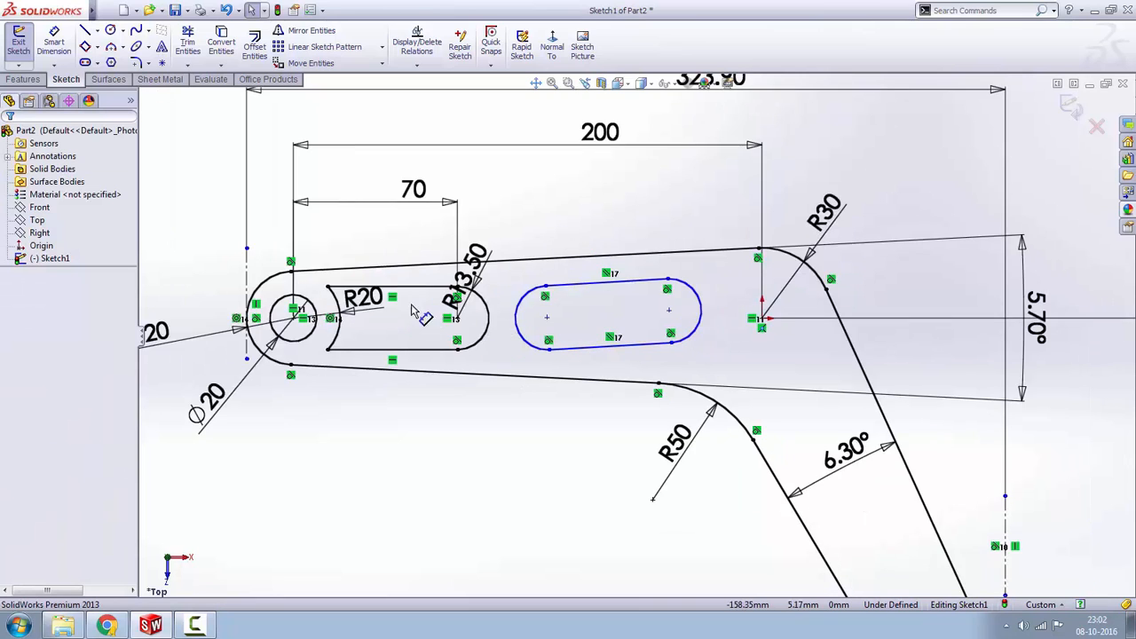
{"action": "scroll", "coordinate": [520, 338], "scroll_direction": "up", "scroll_amount": 1}
{"action": "left_click", "coordinate": [562, 322]}
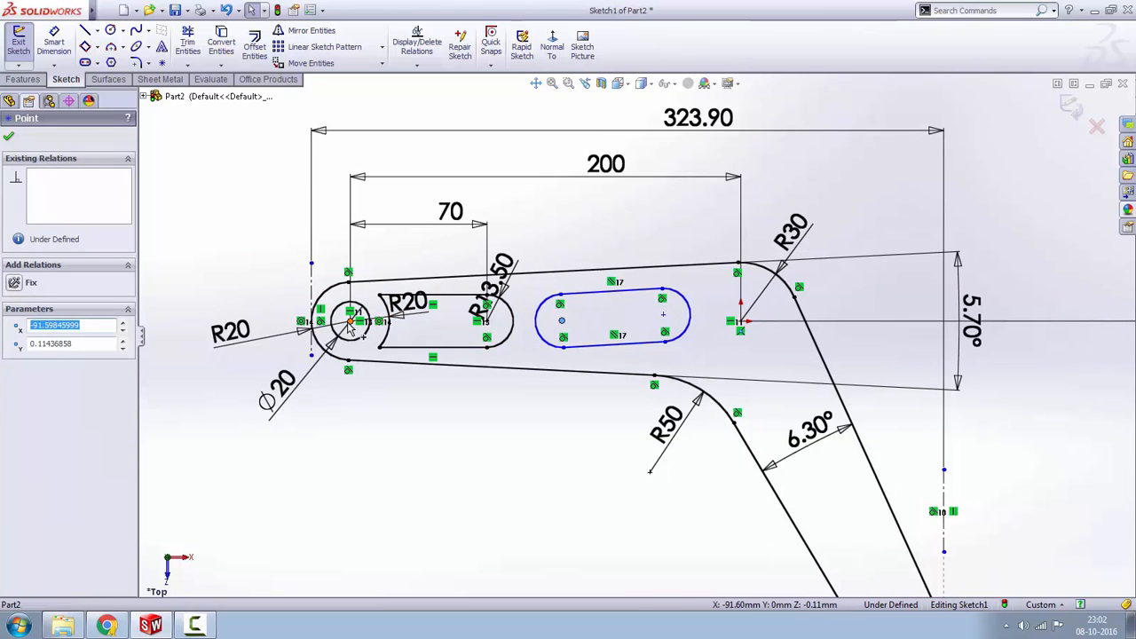
{"action": "left_click", "coordinate": [348, 322], "text": "ctrl"}
{"action": "left_click", "coordinate": [390, 268]}
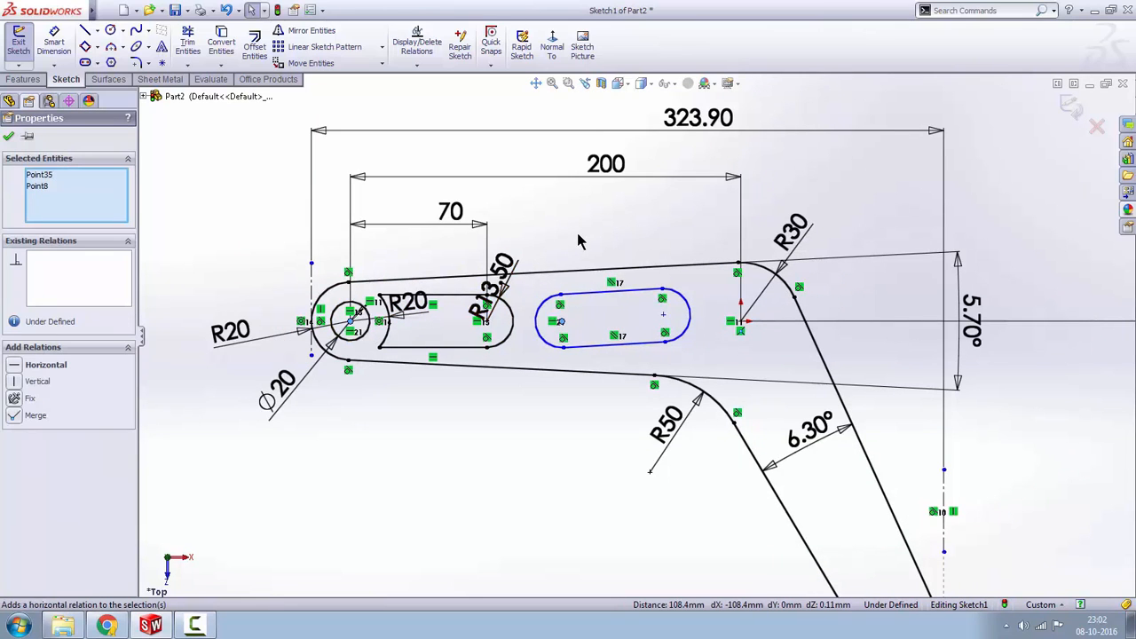
{"action": "left_click", "coordinate": [562, 323]}
{"action": "left_click", "coordinate": [663, 315], "text": "ctrl"}
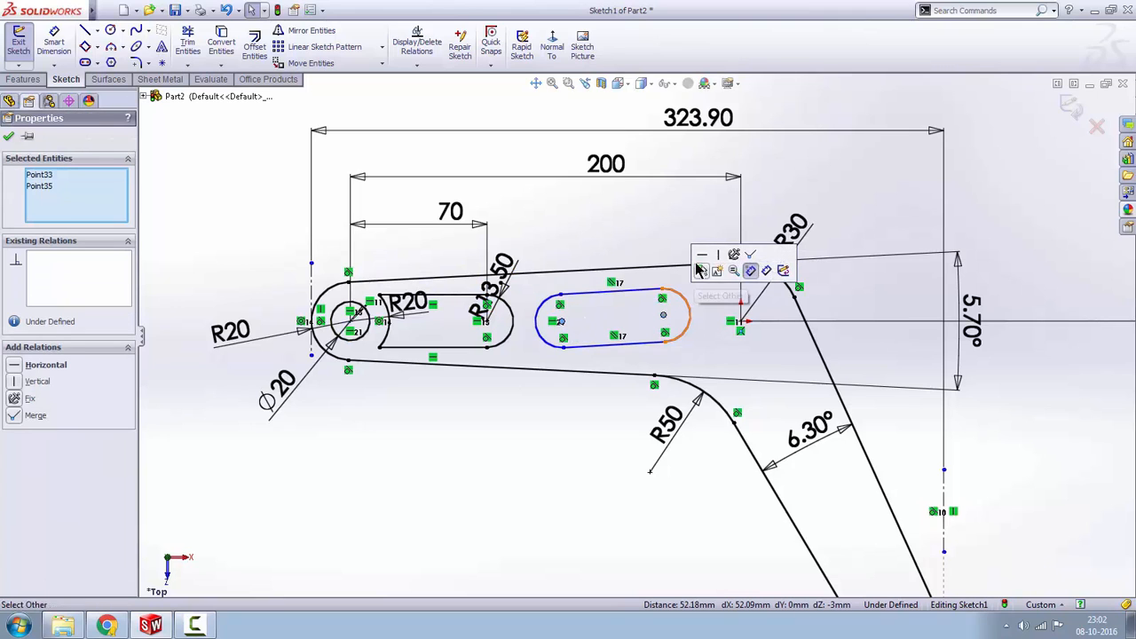
{"action": "left_click", "coordinate": [657, 241]}
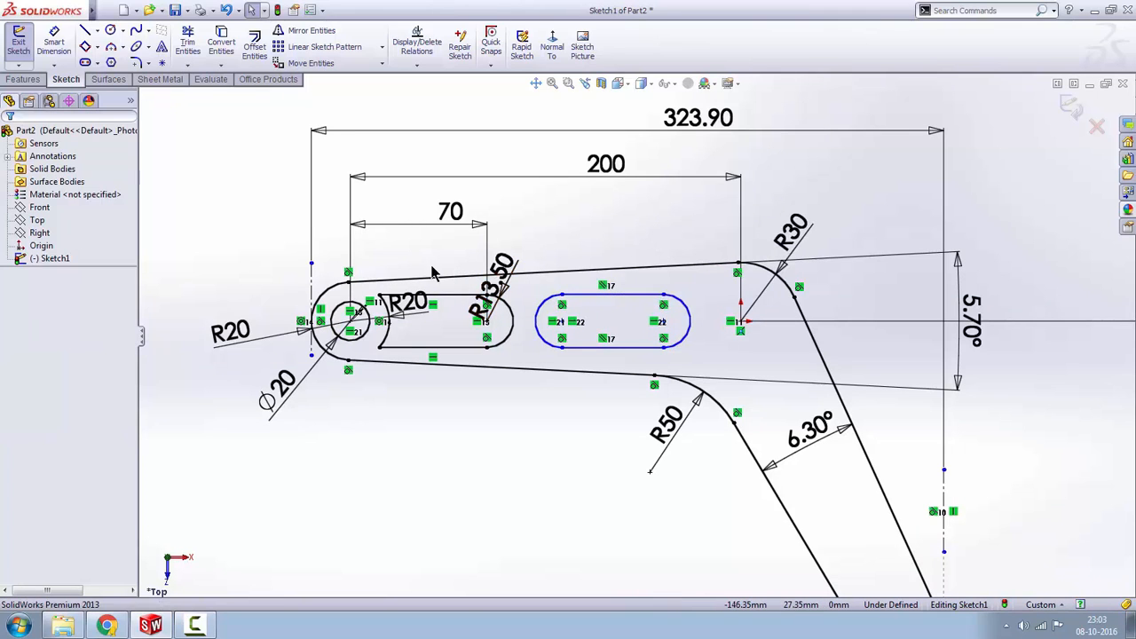
- Dimension the second slot's left end arc with a radius of 15.5 mm
{"action": "left_click", "coordinate": [52, 43]}
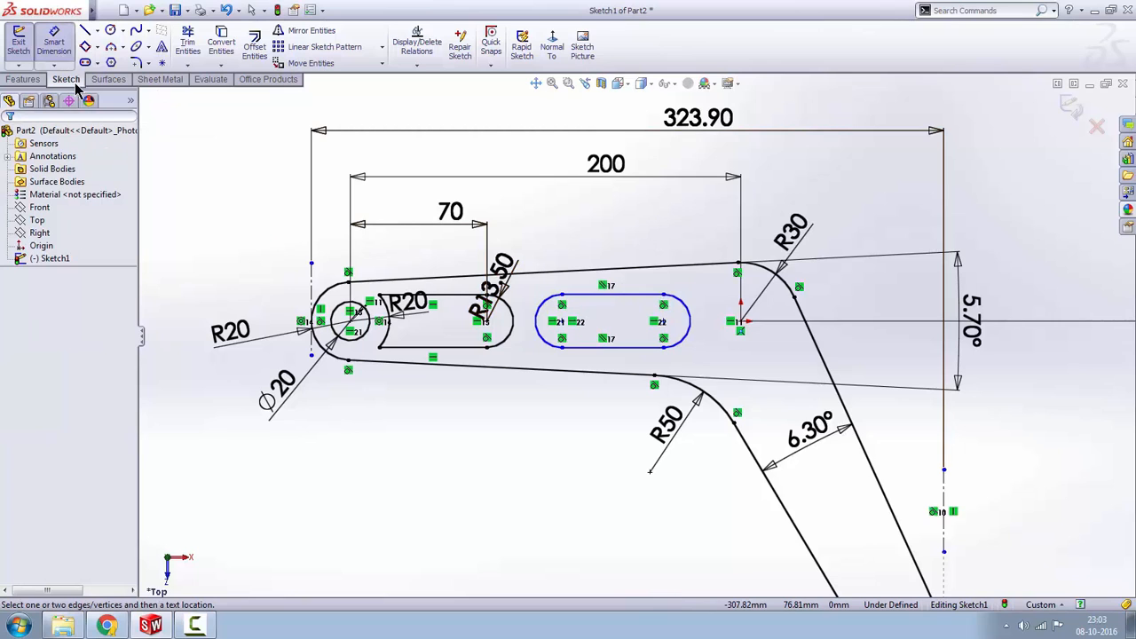
{"action": "left_click", "coordinate": [542, 308]}
{"action": "left_click", "coordinate": [543, 239]}
{"action": "type", "text": "15"}
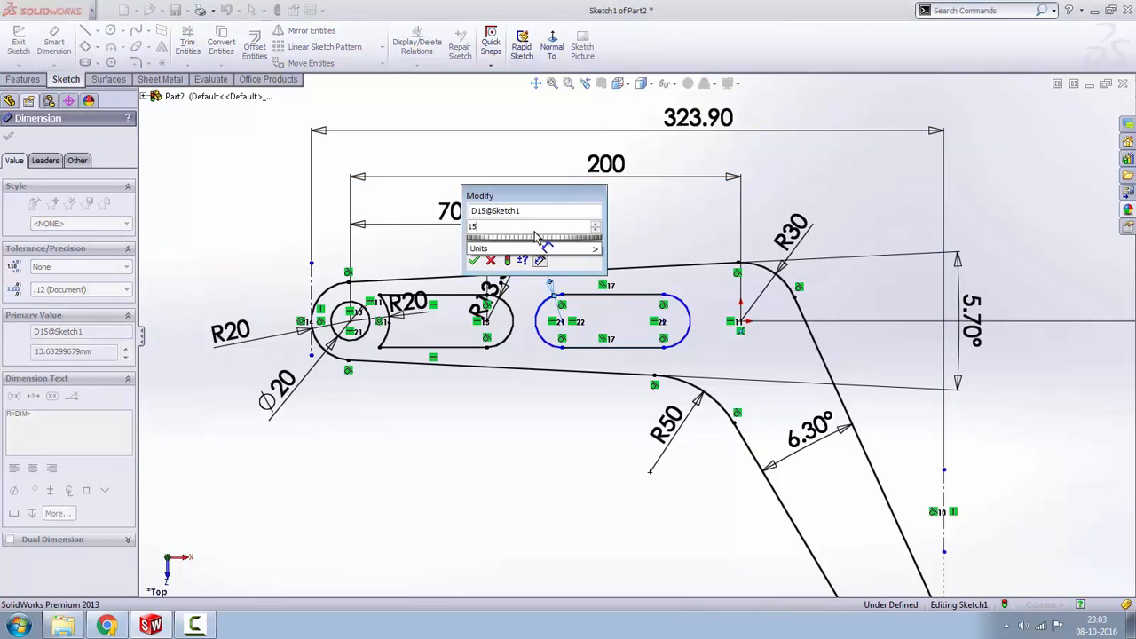
{"action": "type", "text": ".5"}
{"action": "key", "text": "Return"}
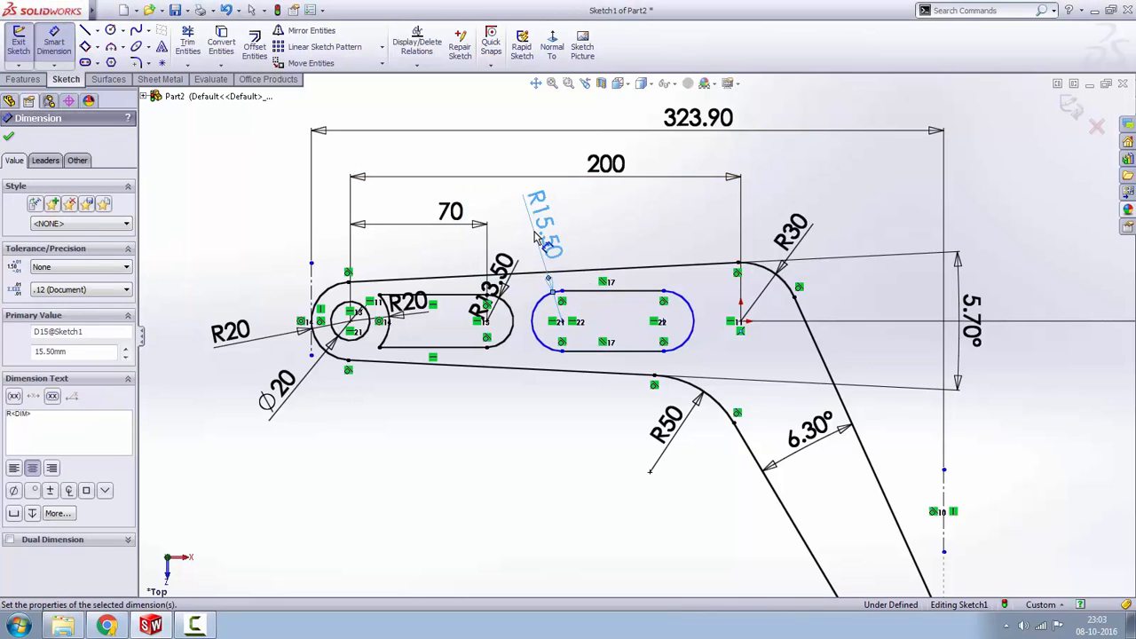
{"action": "left_click", "coordinate": [694, 320]}
{"action": "left_click", "coordinate": [682, 222]}
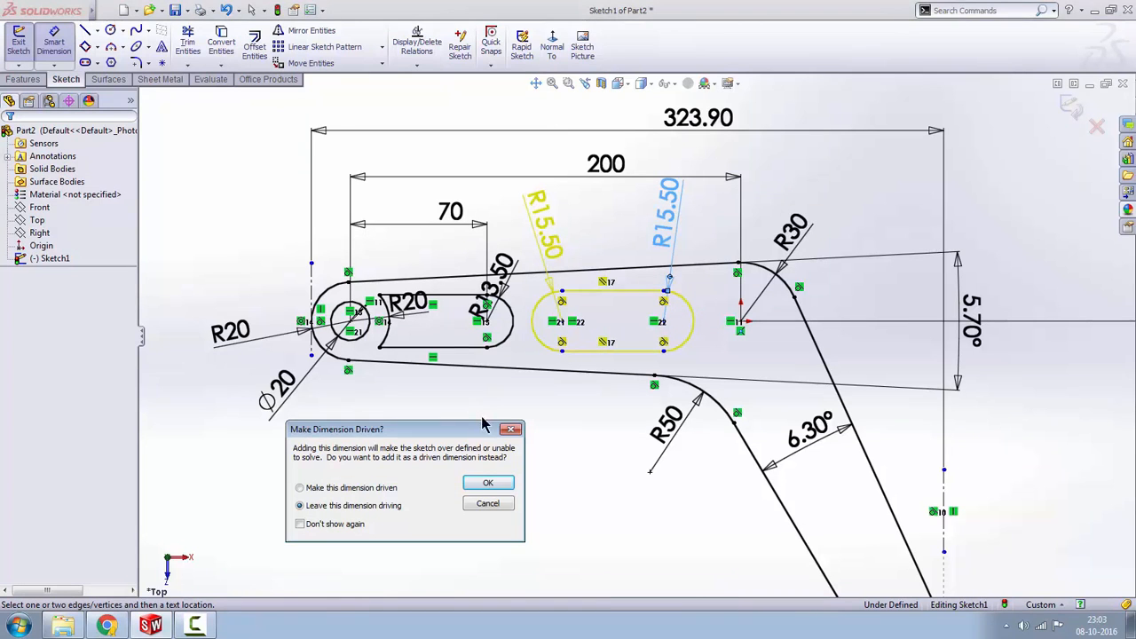
{"action": "left_click", "coordinate": [511, 430]}
- Remove the parallel relation between the second slot's upper and lower lines
{"action": "right_click", "coordinate": [537, 439]}
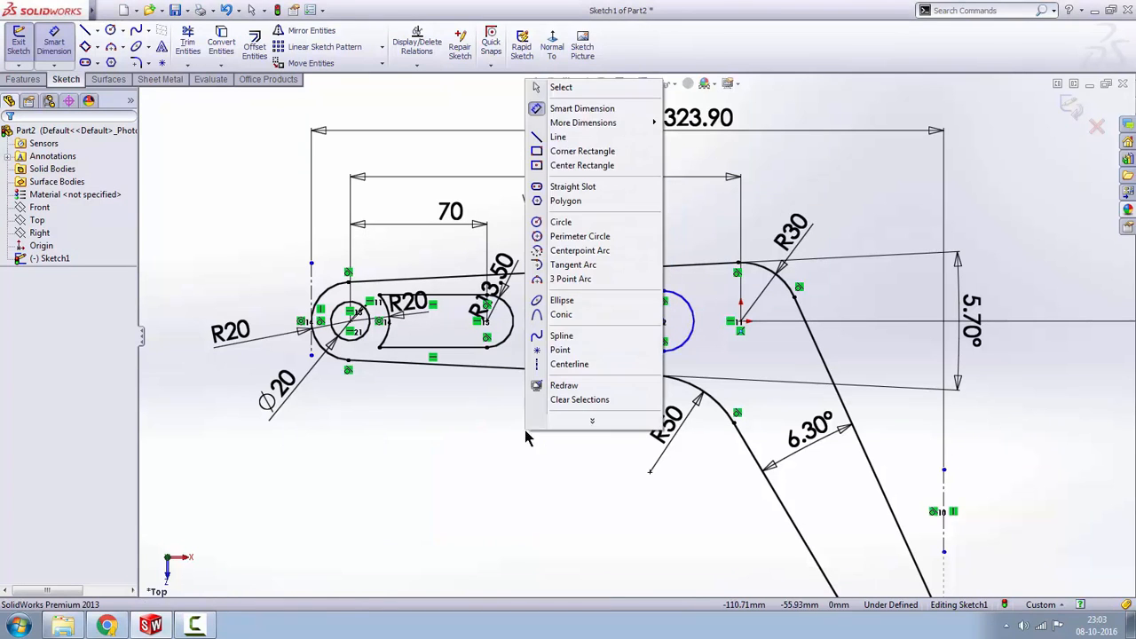
{"action": "left_click", "coordinate": [552, 86]}
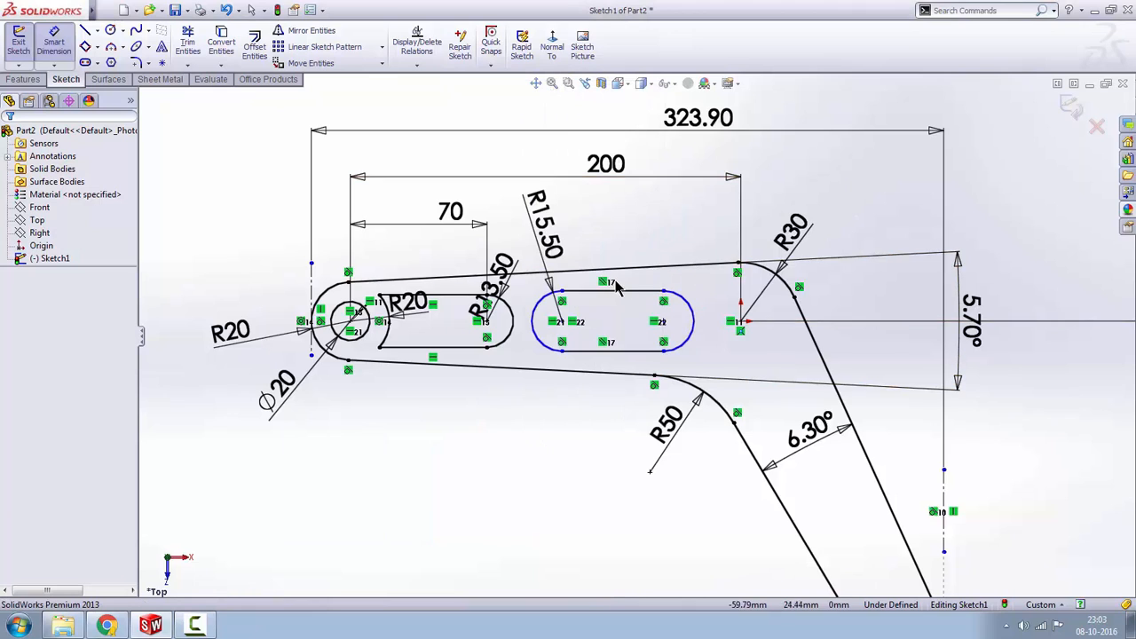
{"action": "key", "text": "Escape"}
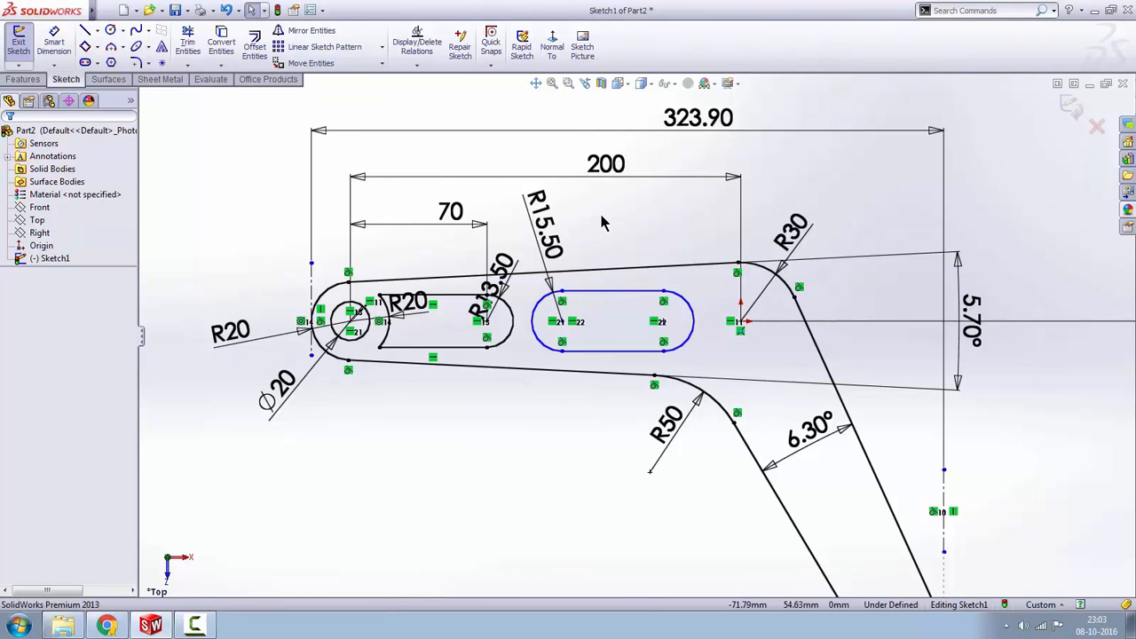
- Dimension the second slot's right end arc with a radius of 17.5 mm
{"action": "left_click", "coordinate": [53, 44]}
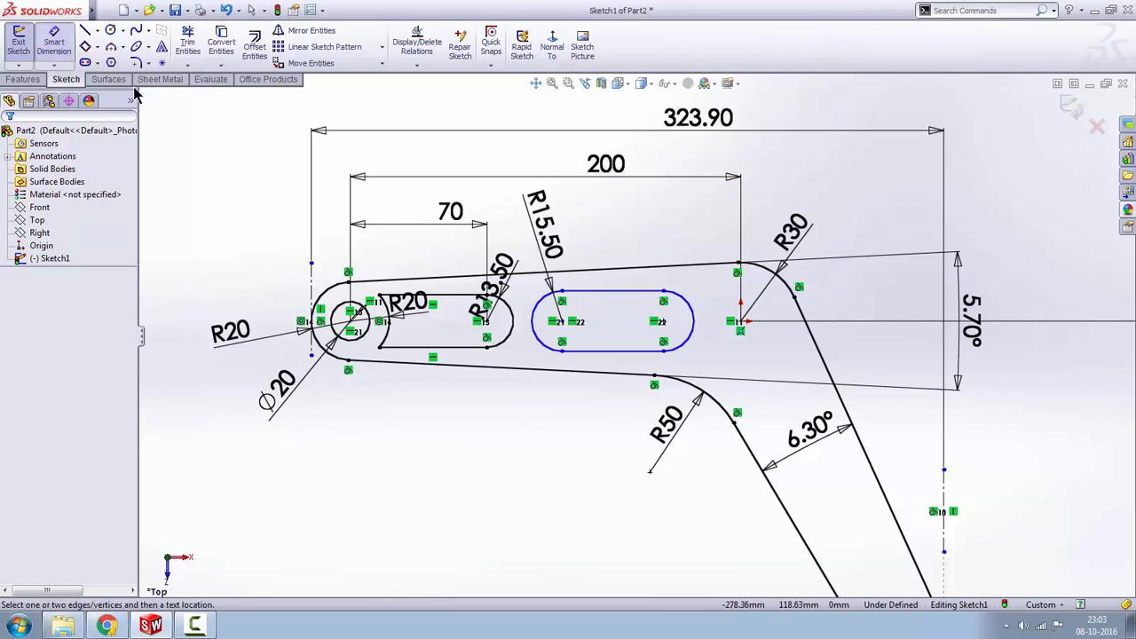
{"action": "left_click", "coordinate": [692, 319]}
{"action": "left_click", "coordinate": [698, 235]}
{"action": "type", "text": "17.5"}
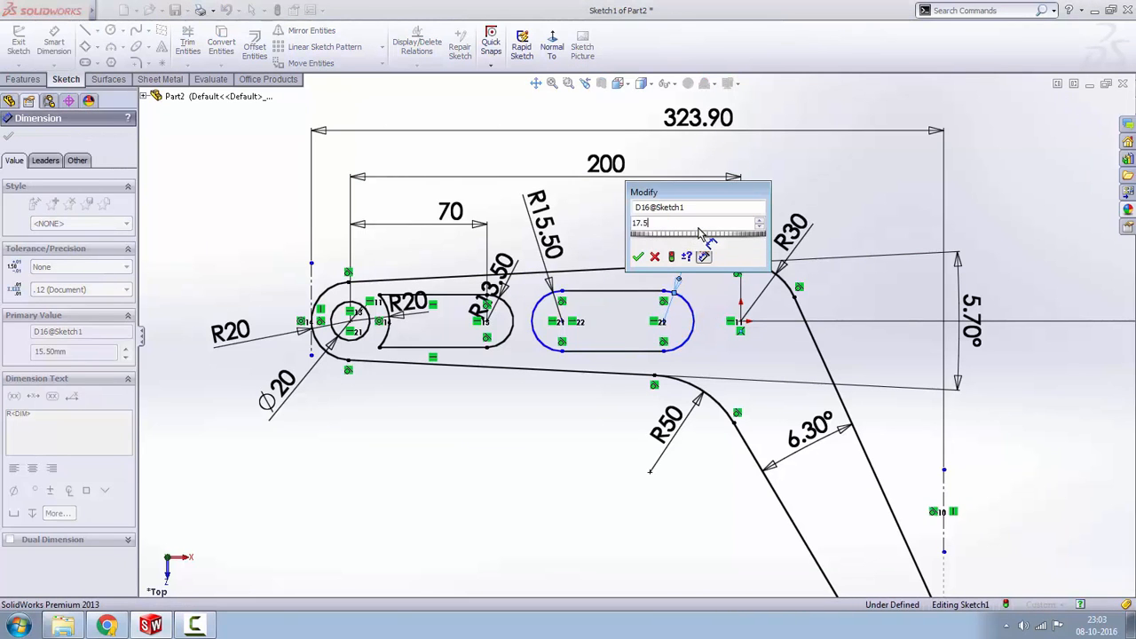
{"action": "key", "text": "Return"}
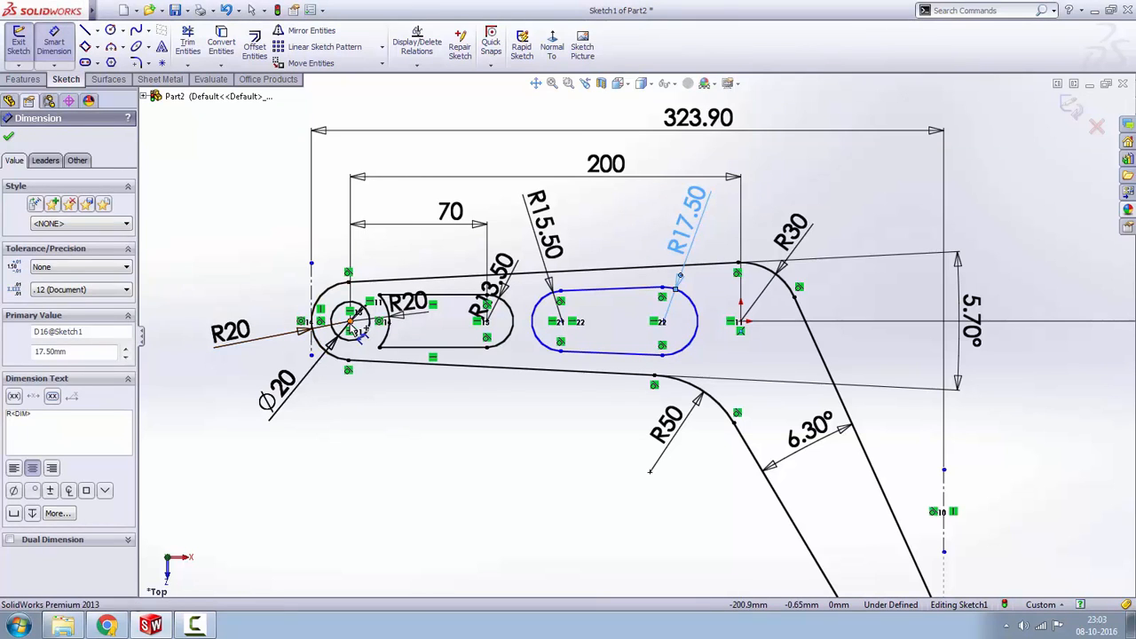
- Set the distance from the left arm circle's centre to the second slot's left arc centre to 110 mm
{"action": "left_click", "coordinate": [569, 323]}
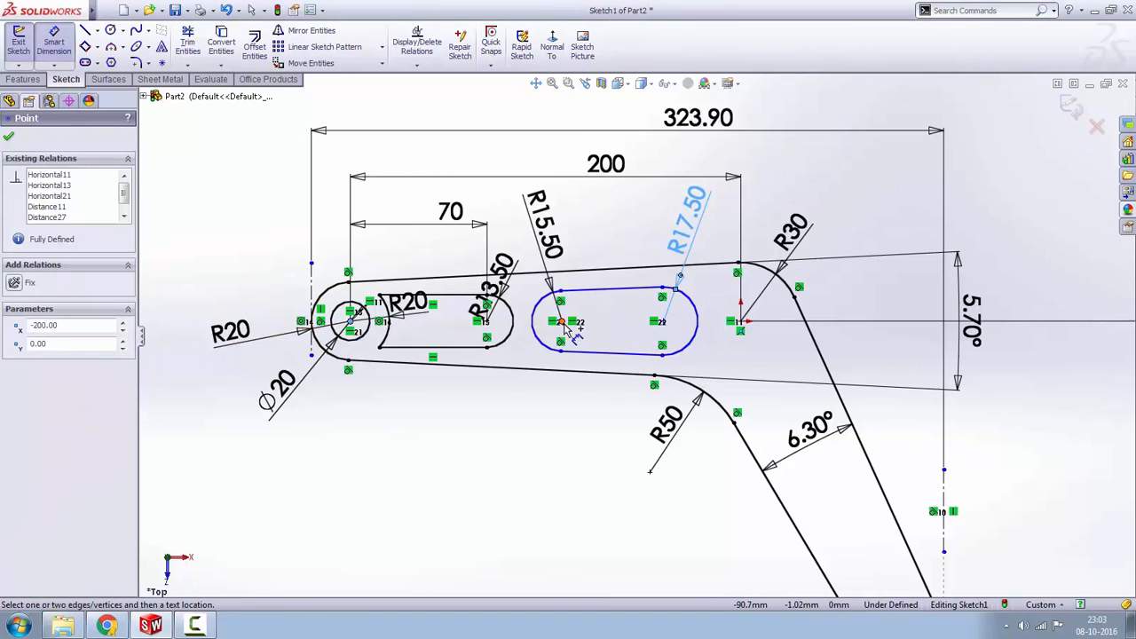
{"action": "left_click", "coordinate": [561, 322]}
{"action": "left_click", "coordinate": [393, 147]}
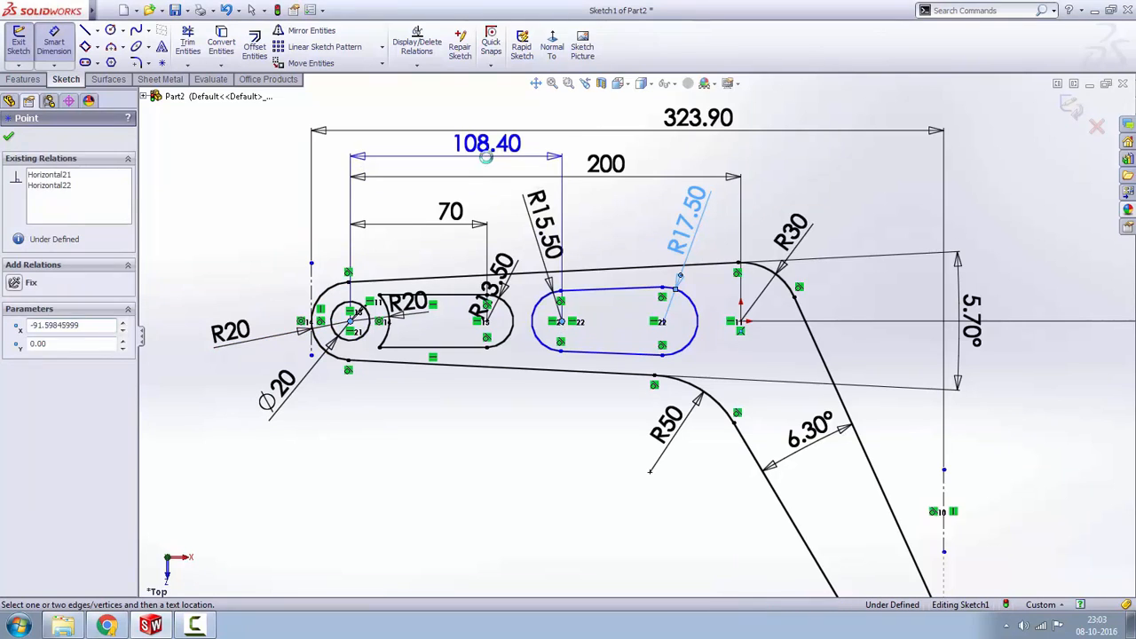
{"action": "type", "text": "110"}
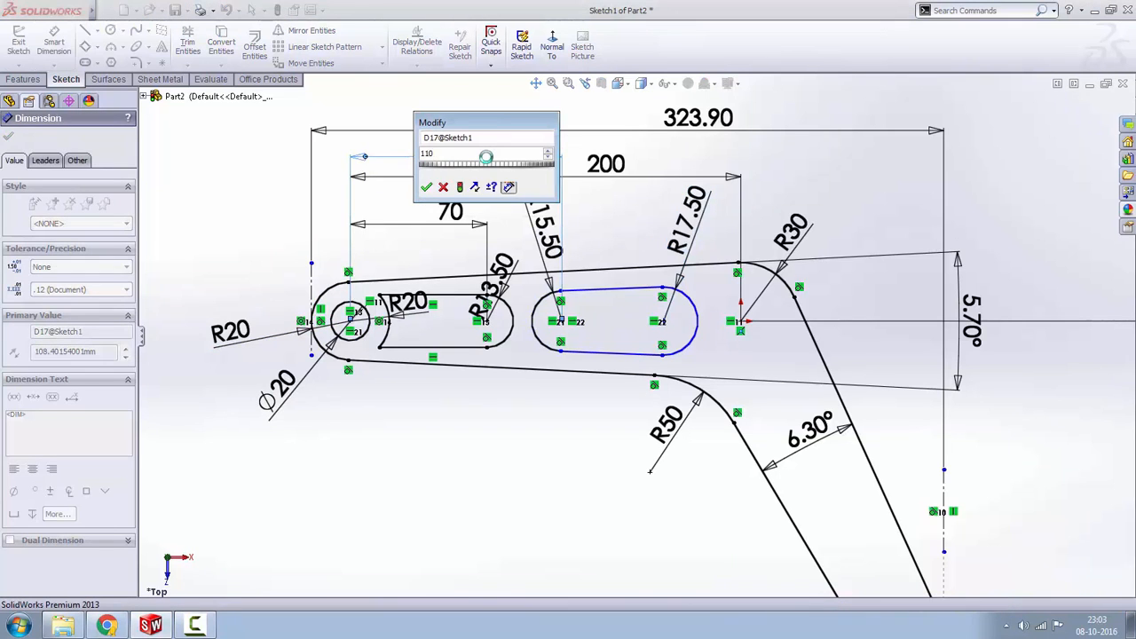
{"action": "key", "text": "Return"}
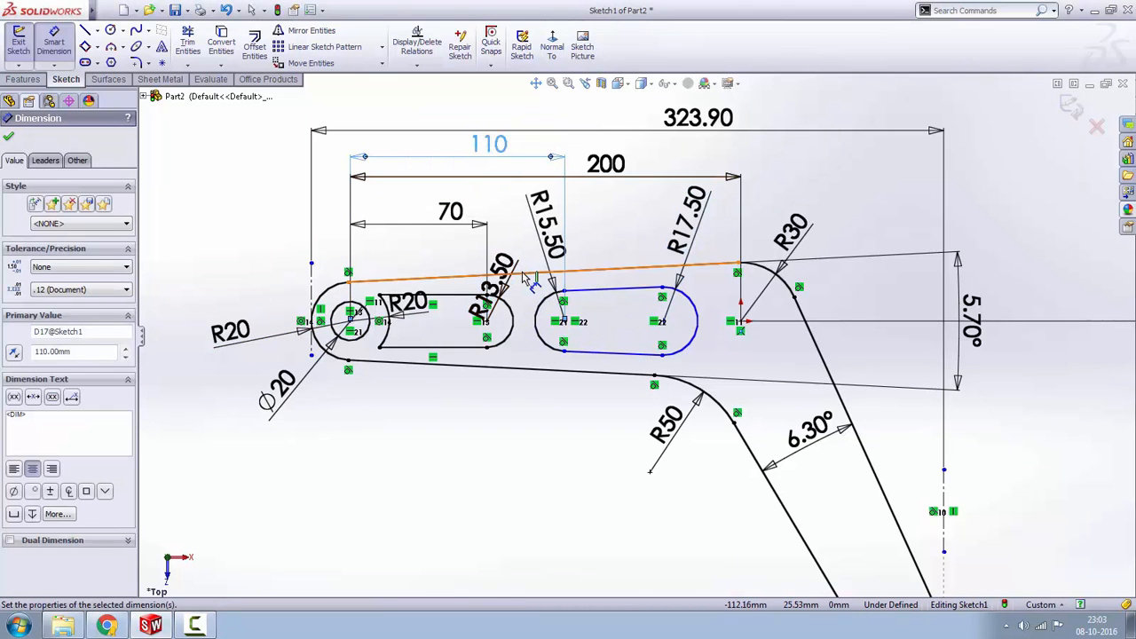
- Set the distance from the left arm circle's centre to the second slot's right arc centre to 140 mm
{"action": "left_click", "coordinate": [351, 319]}
{"action": "left_click", "coordinate": [662, 322]}
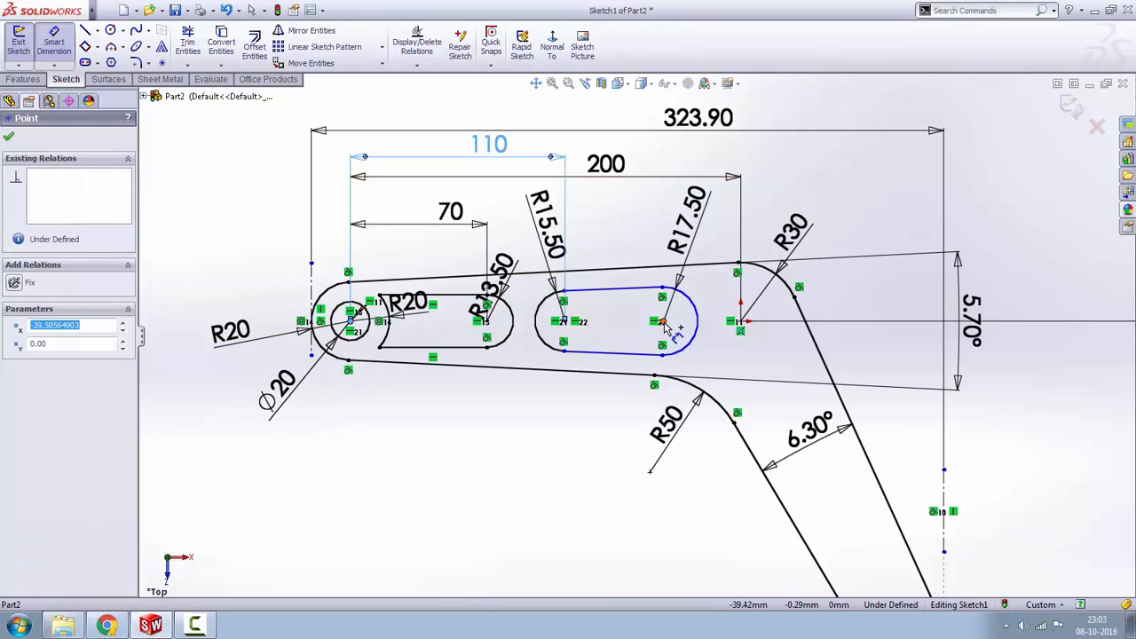
{"action": "left_click", "coordinate": [484, 108]}
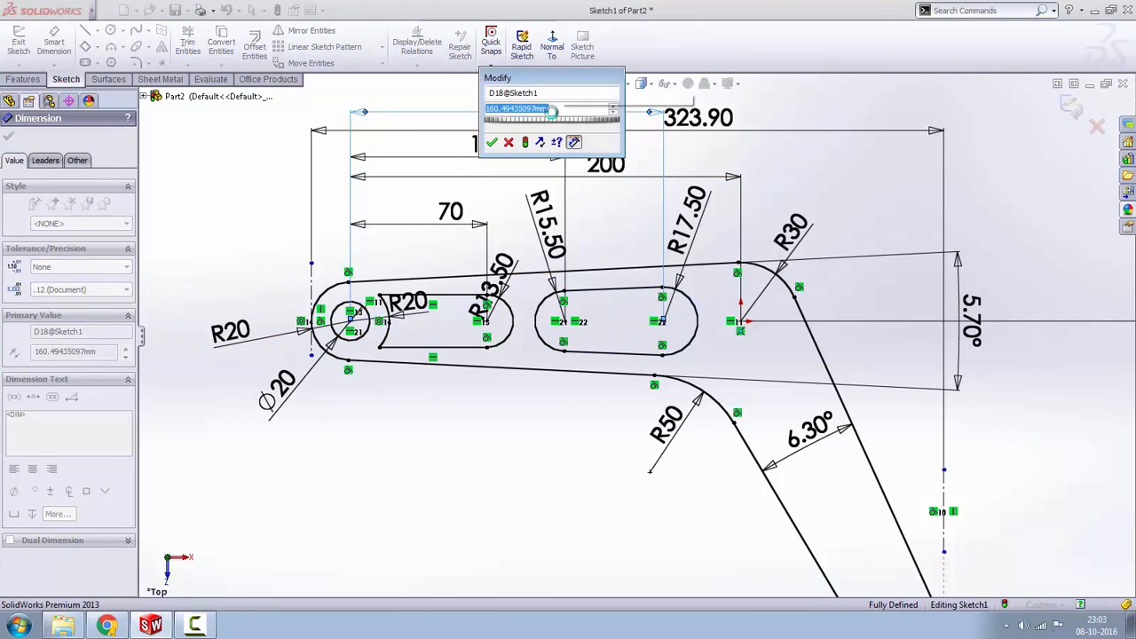
{"action": "type", "text": "140"}
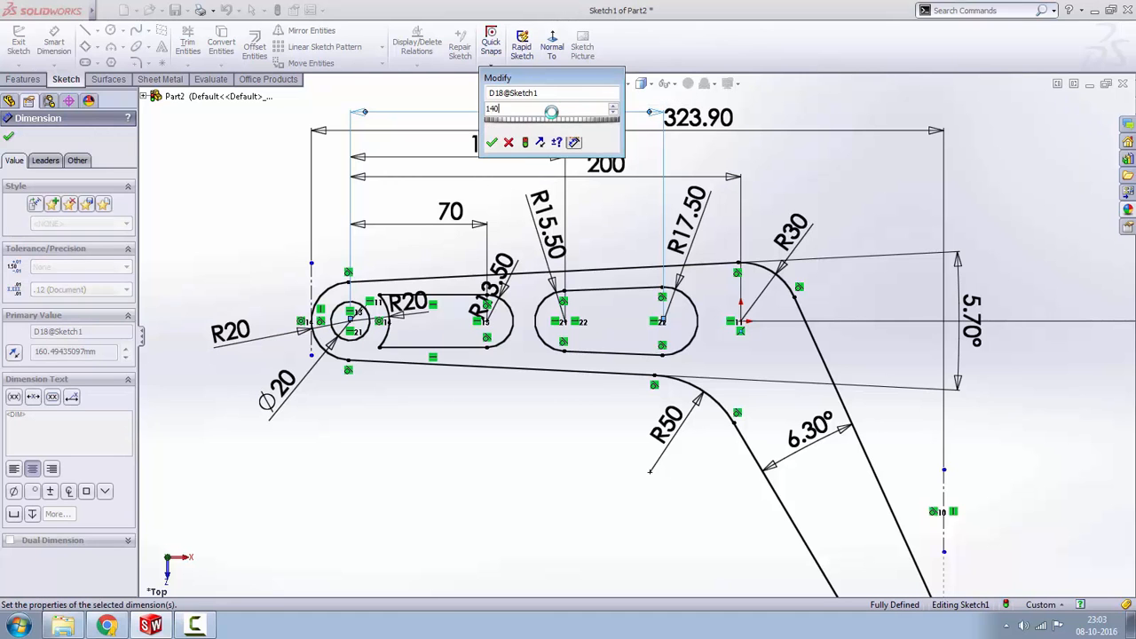
{"action": "key", "text": "Return"}
{"action": "scroll", "coordinate": [750, 383], "scroll_direction": "up", "scroll_amount": 2}
{"action": "scroll", "coordinate": [769, 399], "scroll_direction": "down", "scroll_amount": 2}
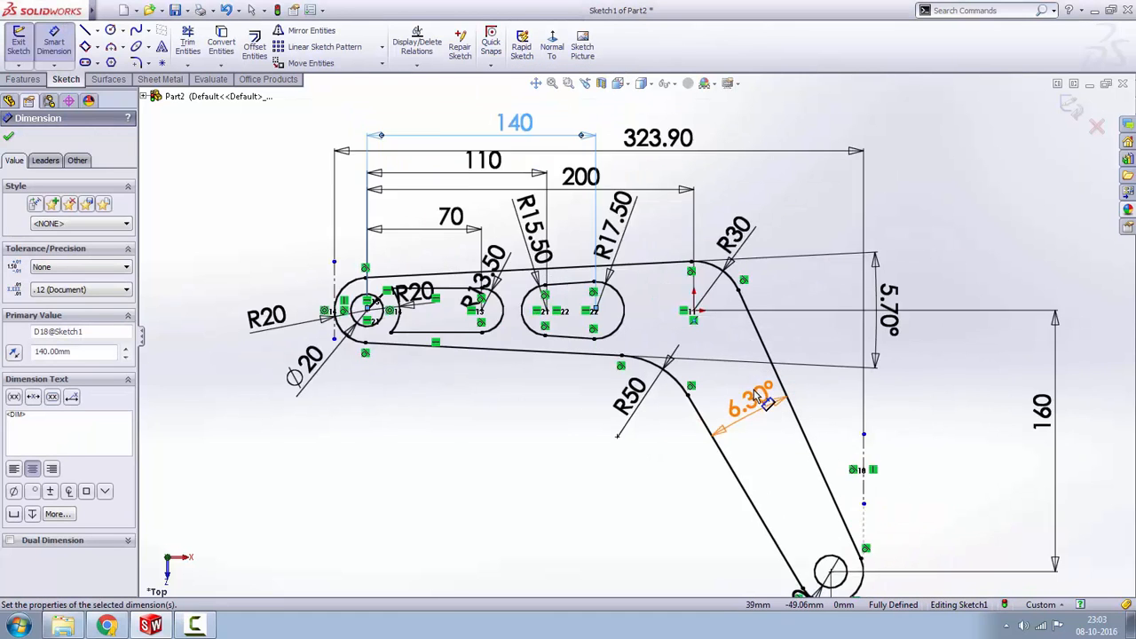
{"action": "left_click", "coordinate": [843, 186]}
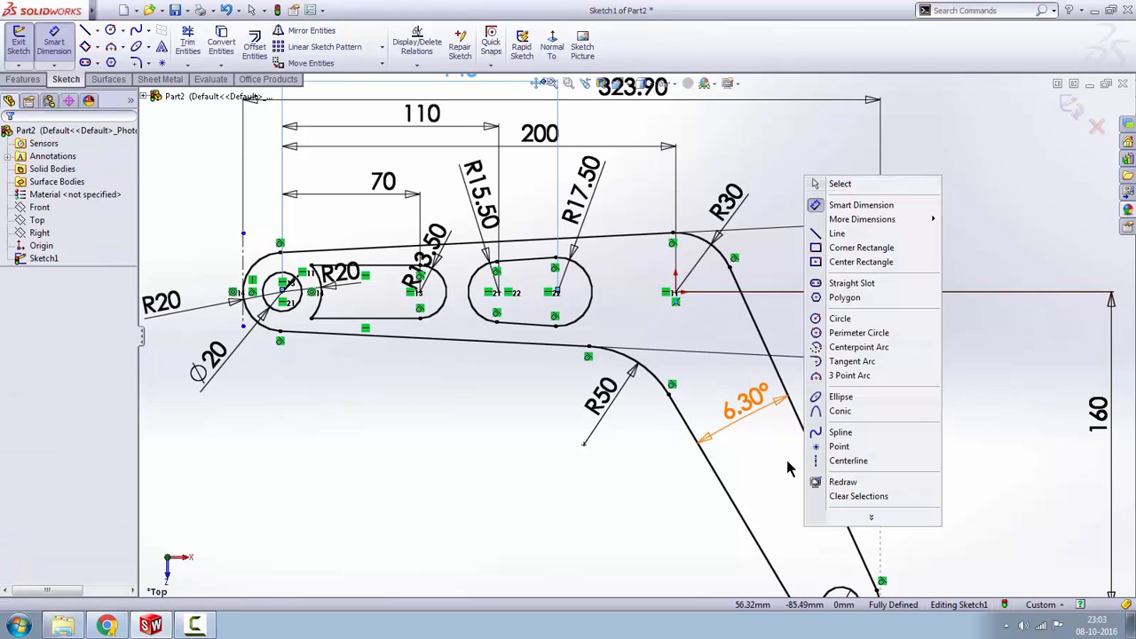
- Sketch a line inside the lower arm, just below the bend and running along the arm's inner edge
{"action": "scroll", "coordinate": [672, 426], "scroll_direction": "up", "scroll_amount": 3}
{"action": "scroll", "coordinate": [672, 426], "scroll_direction": "down", "scroll_amount": 5}
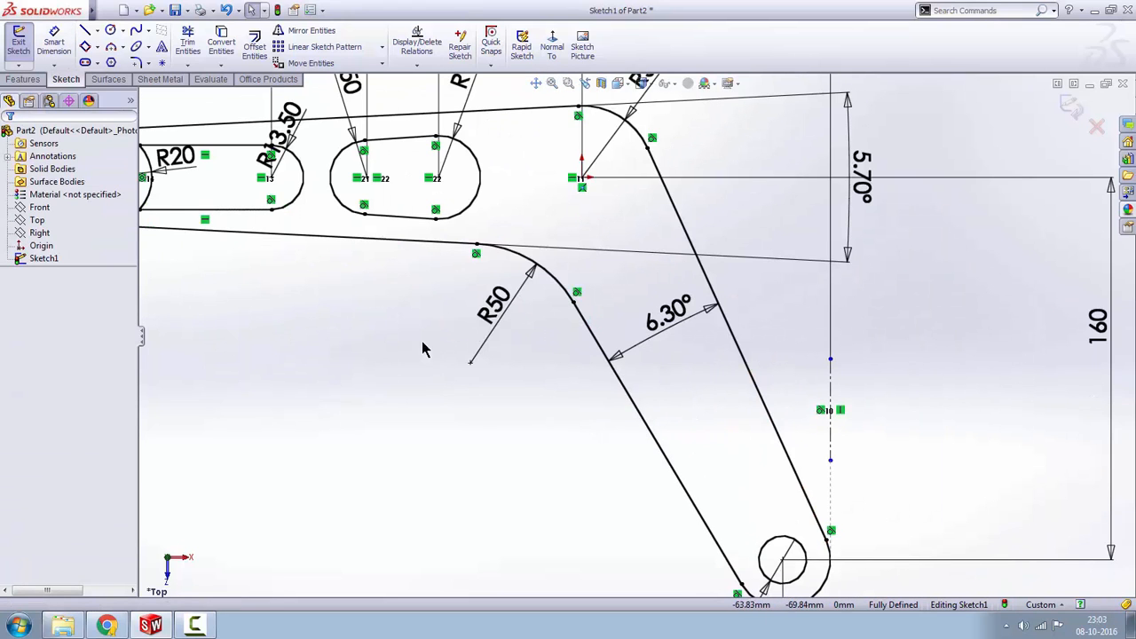
{"action": "left_click", "coordinate": [85, 32]}
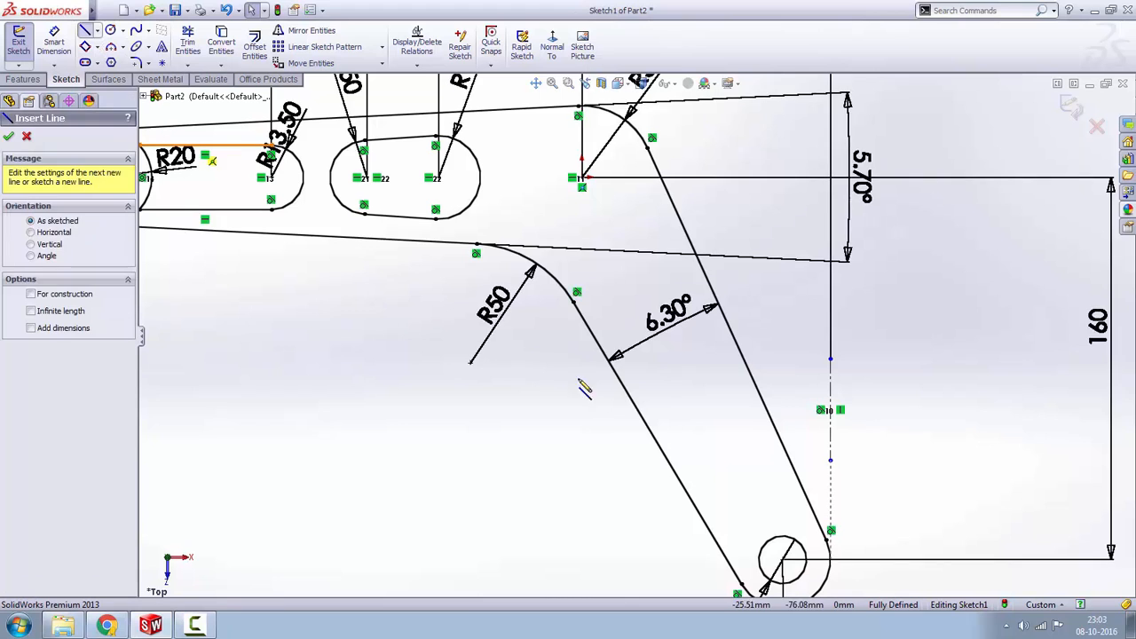
{"action": "left_click", "coordinate": [604, 290]}
{"action": "left_click", "coordinate": [656, 383]}
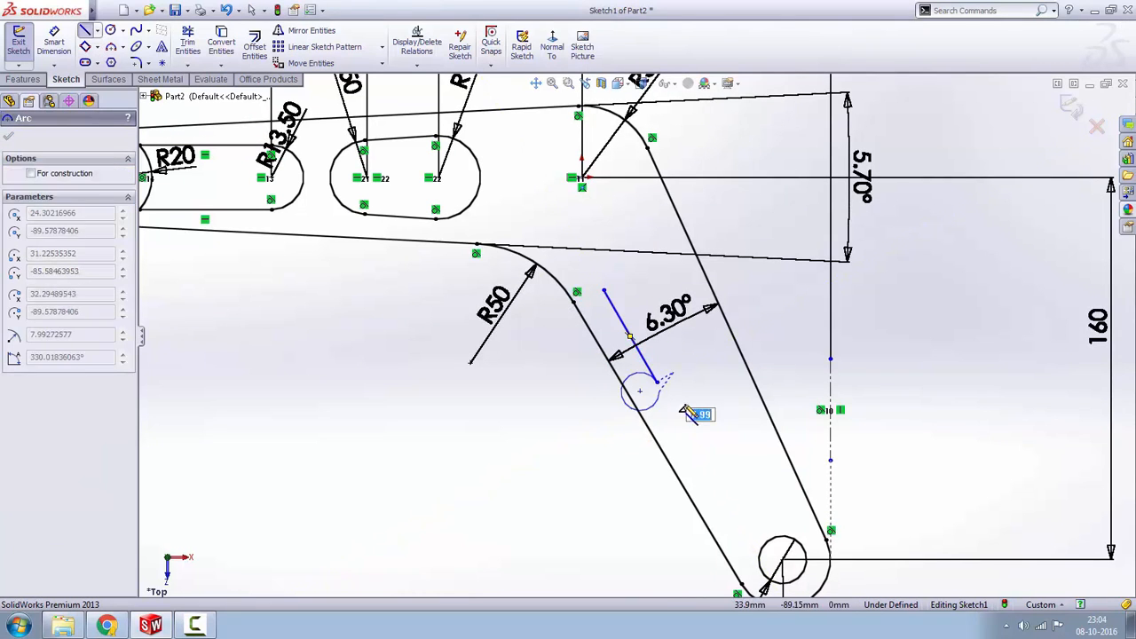
- Sketch a three-point arc with a radius of about 12.7 mm from the lower end of the lower arm's inner line
{"action": "left_click", "coordinate": [110, 48]}
{"action": "left_click", "coordinate": [657, 382]}
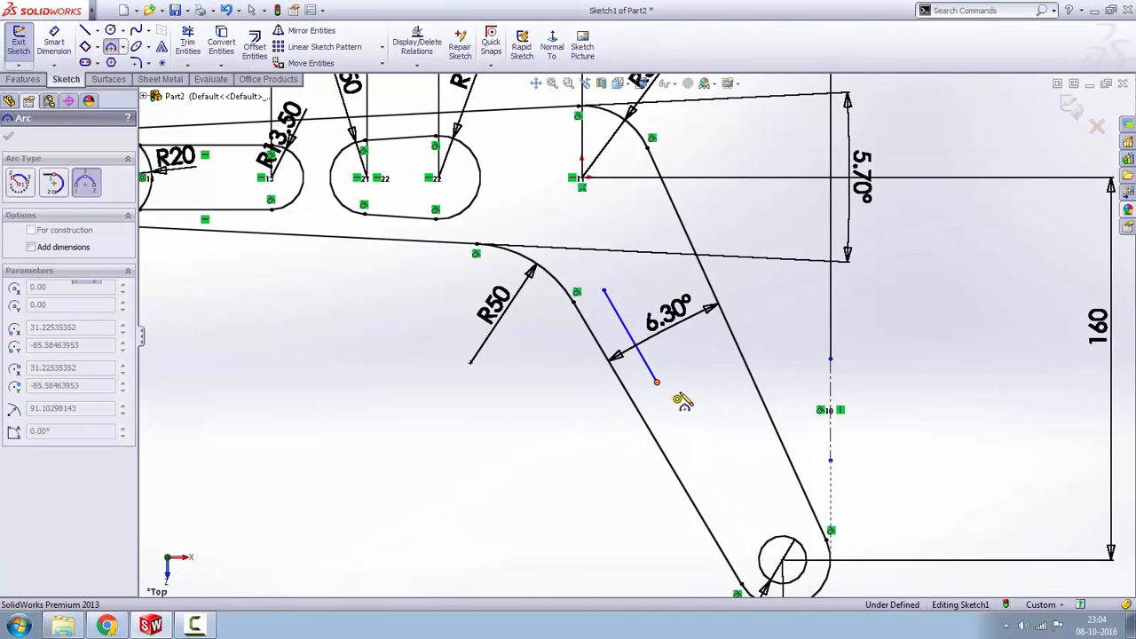
{"action": "left_click", "coordinate": [714, 360]}
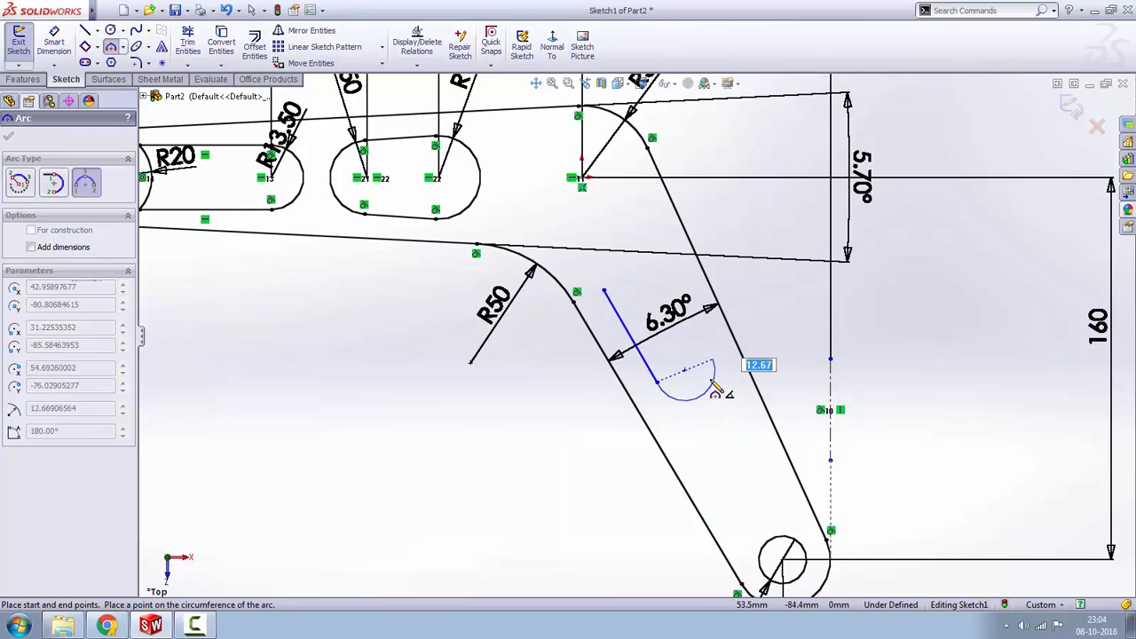
{"action": "left_click", "coordinate": [715, 384]}
- Sketch a line tangent to that arc, running from its free end up along the lower arm's outer edge
{"action": "key", "text": "l"}
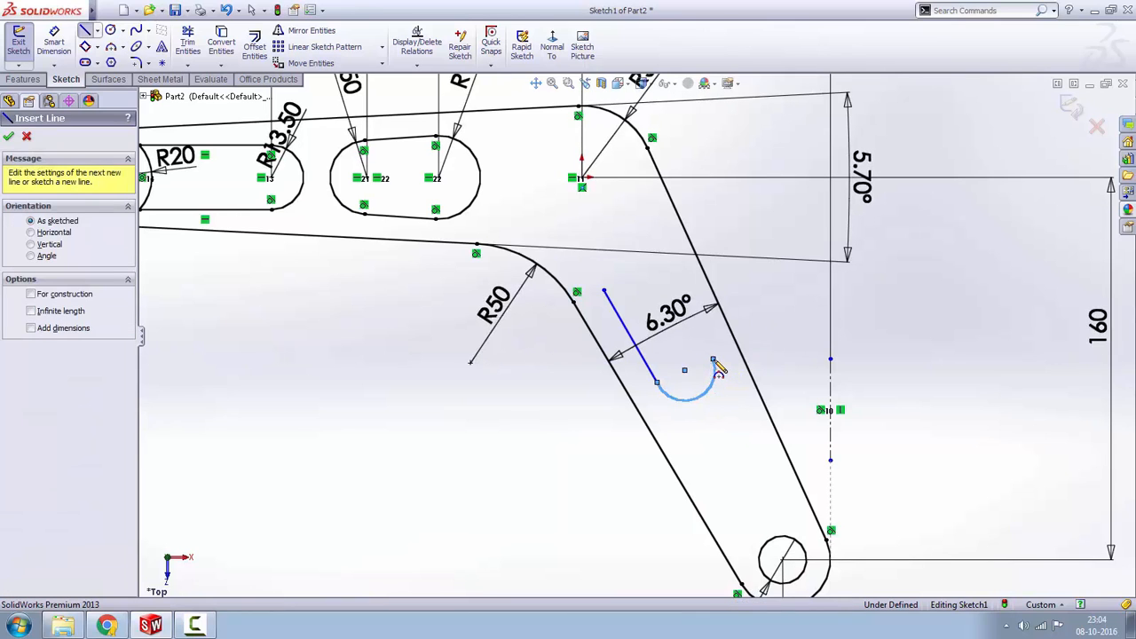
{"action": "left_click", "coordinate": [713, 359]}
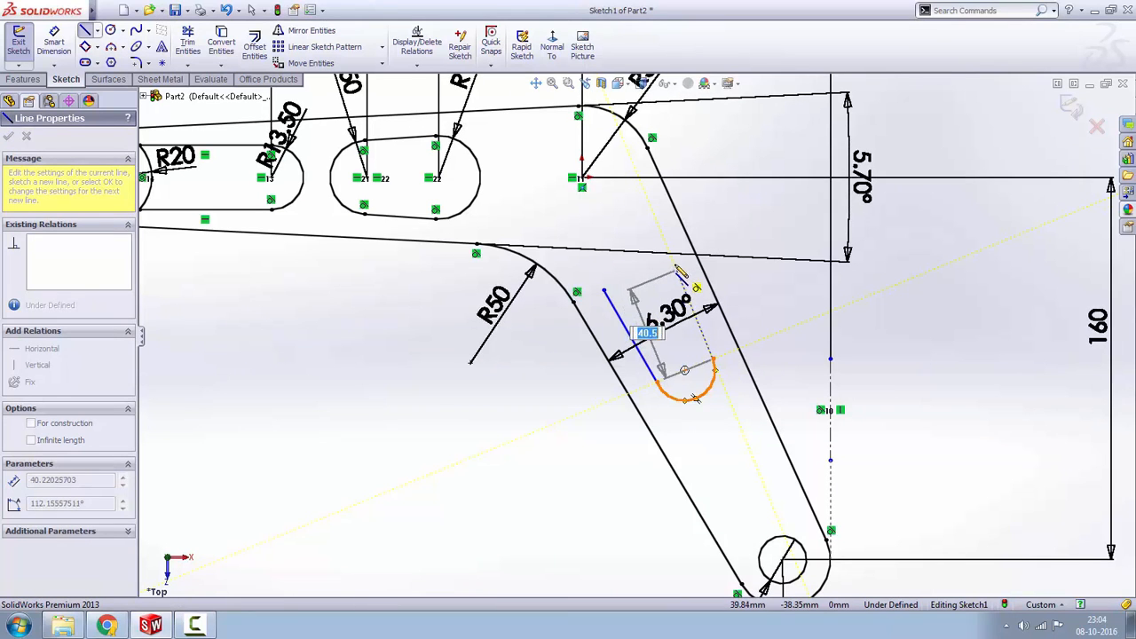
{"action": "left_click", "coordinate": [674, 260]}
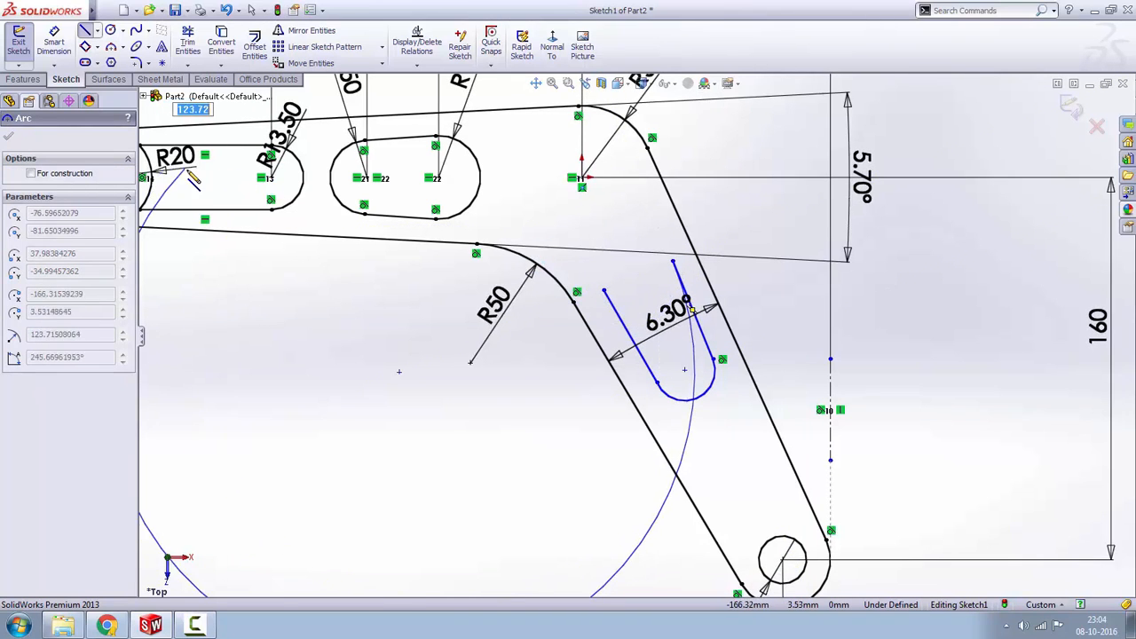
- Close the lower arm slot with a three-point arc of about 15.7 mm radius joining the upper ends of its two lines
{"action": "left_click", "coordinate": [110, 46]}
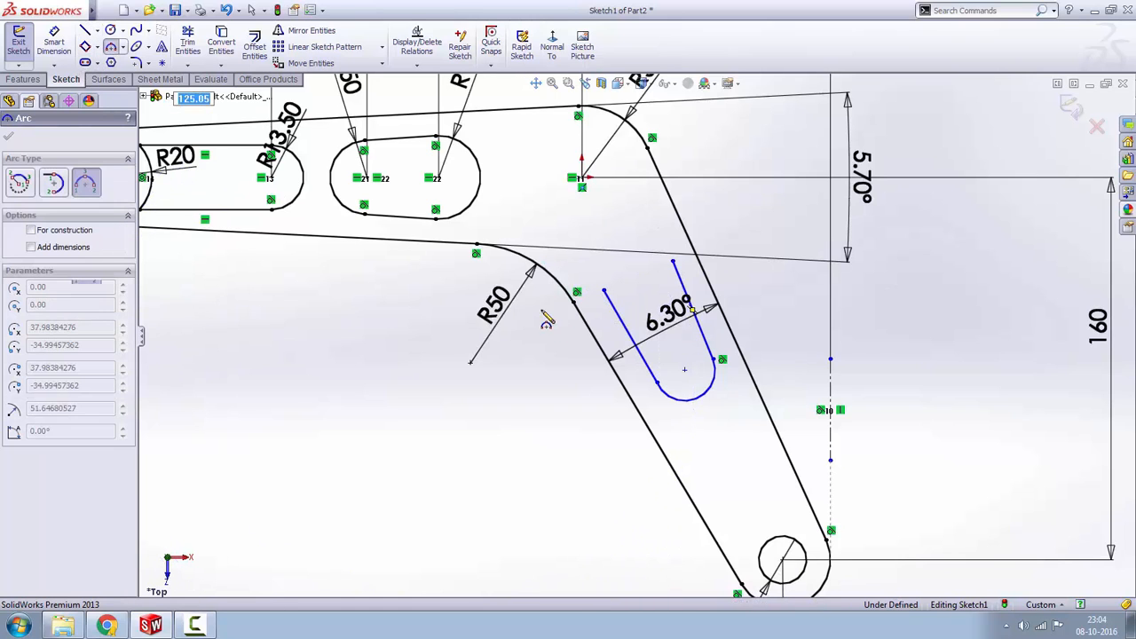
{"action": "left_click", "coordinate": [605, 290]}
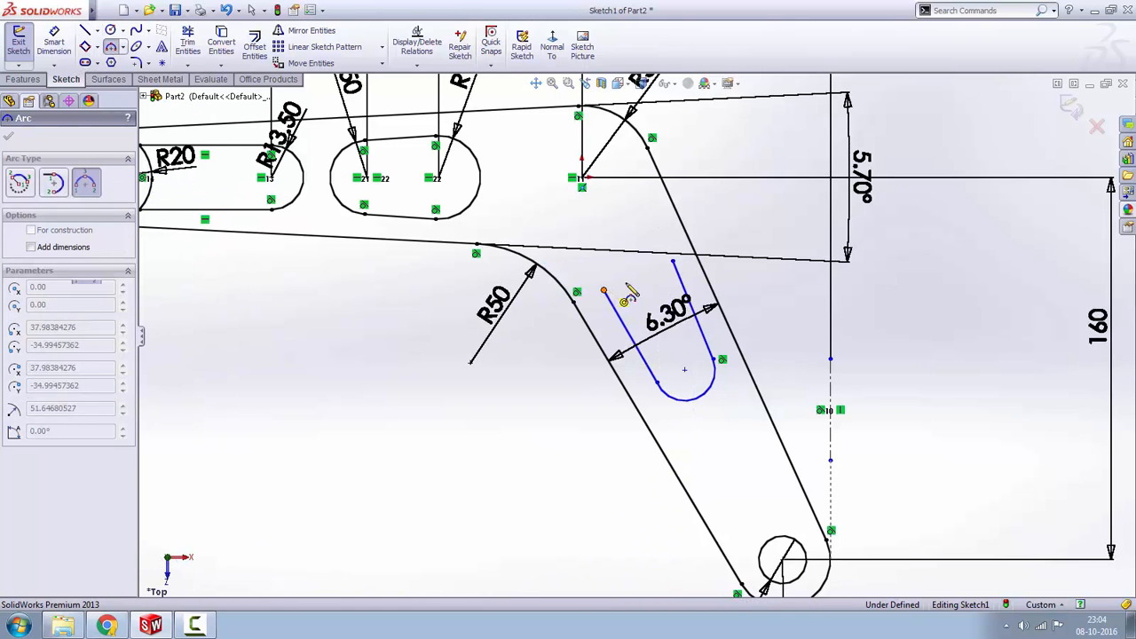
{"action": "left_click", "coordinate": [640, 245]}
{"action": "right_click", "coordinate": [796, 300]}
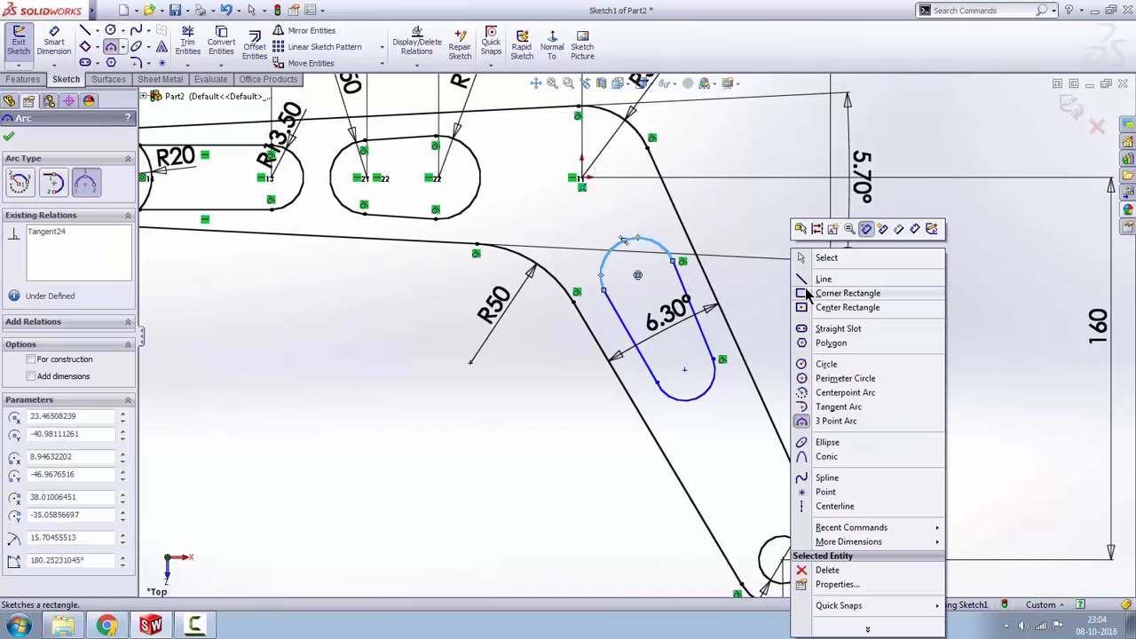
{"action": "left_click", "coordinate": [823, 279]}
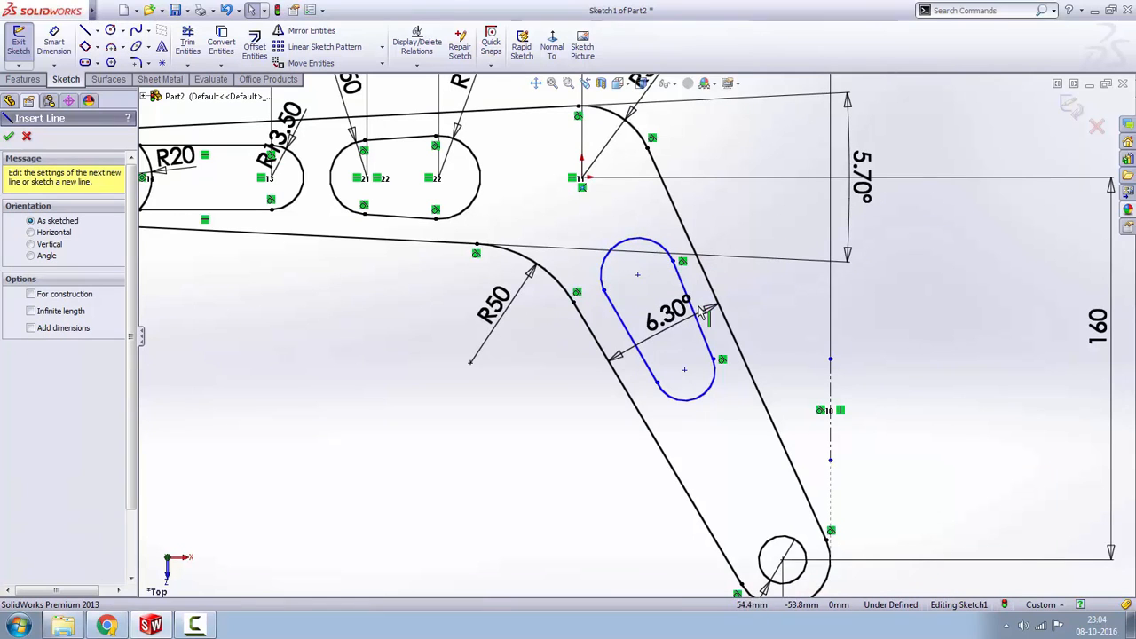
- Dimension the lower arm slot's upper end arc with a radius of 17.9 mm
{"action": "left_click", "coordinate": [62, 56]}
{"action": "left_click", "coordinate": [644, 242]}
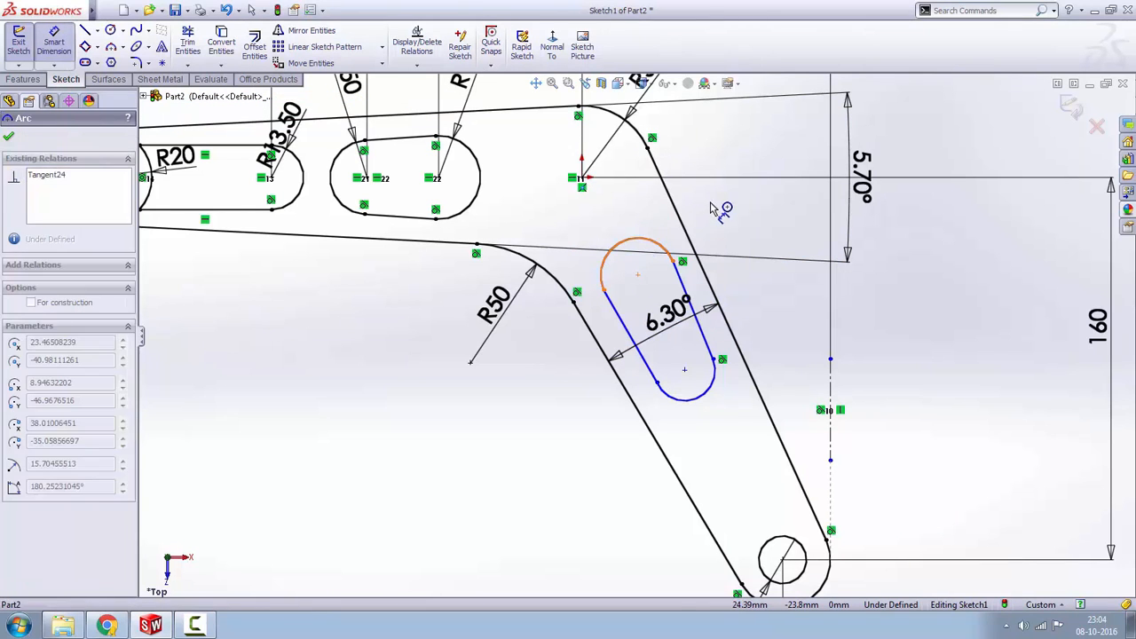
{"action": "left_click", "coordinate": [717, 203]}
{"action": "type", "text": "17"}
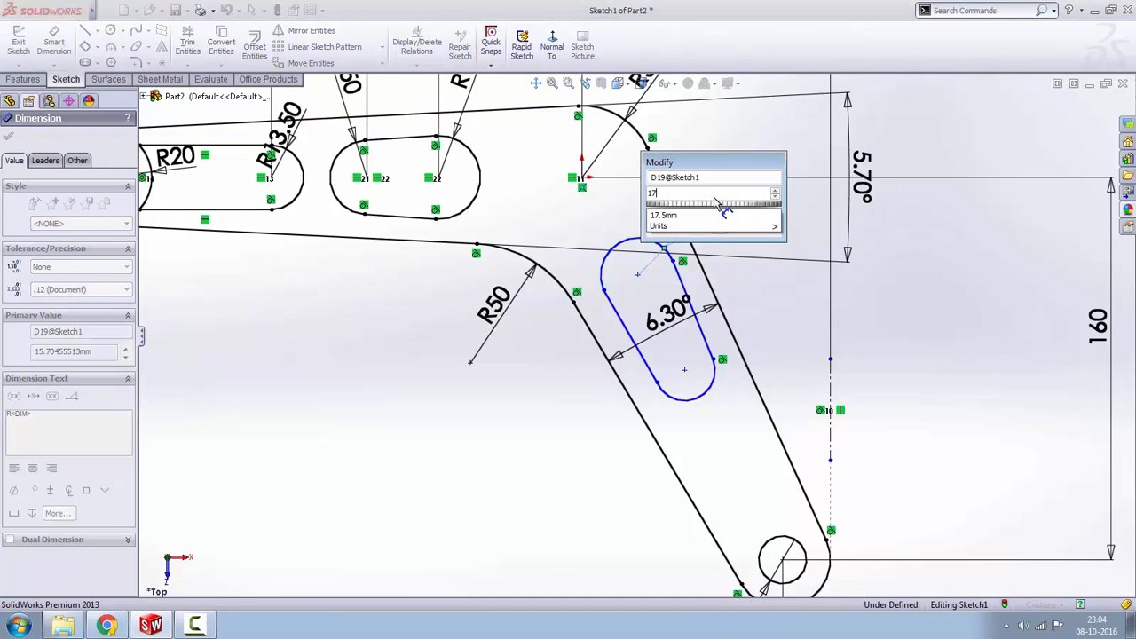
{"action": "type", "text": ".9"}
{"action": "key", "text": "Return"}
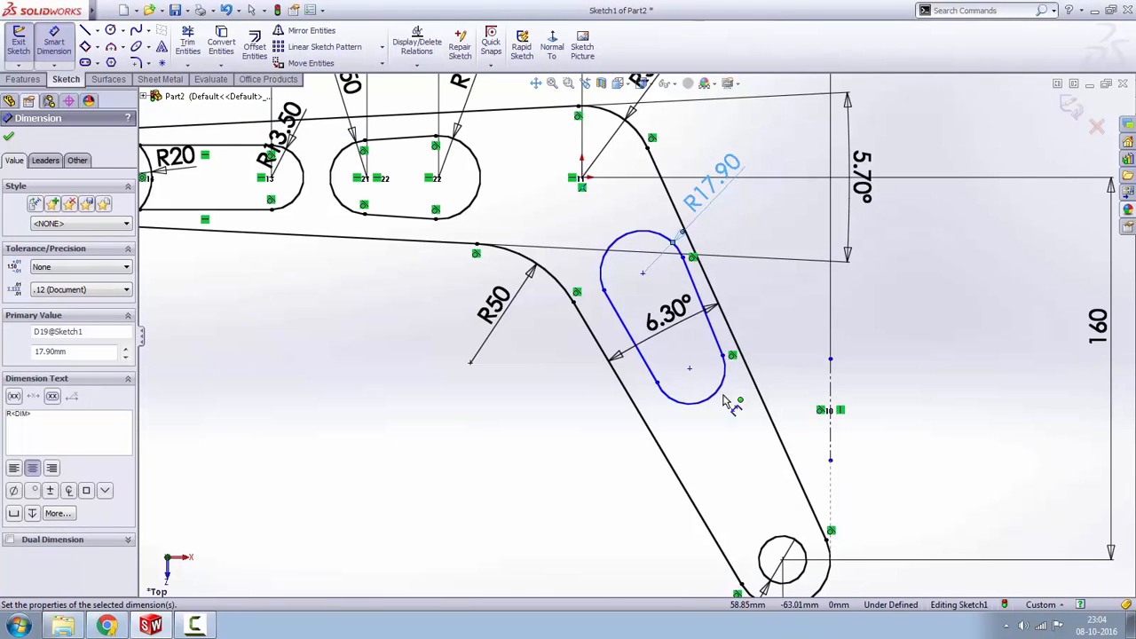
- Dimension the lower arm slot's lower end arc with a radius of 16.8 mm
{"action": "left_click", "coordinate": [716, 406]}
{"action": "left_click", "coordinate": [728, 442]}
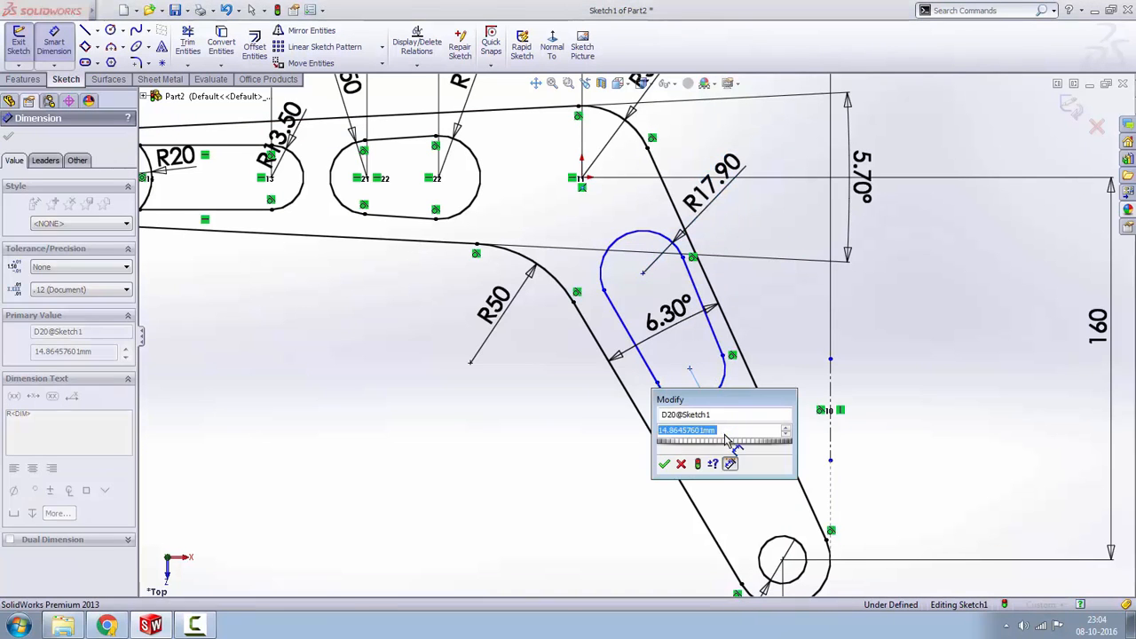
{"action": "type", "text": "16.8"}
{"action": "key", "text": "Return"}
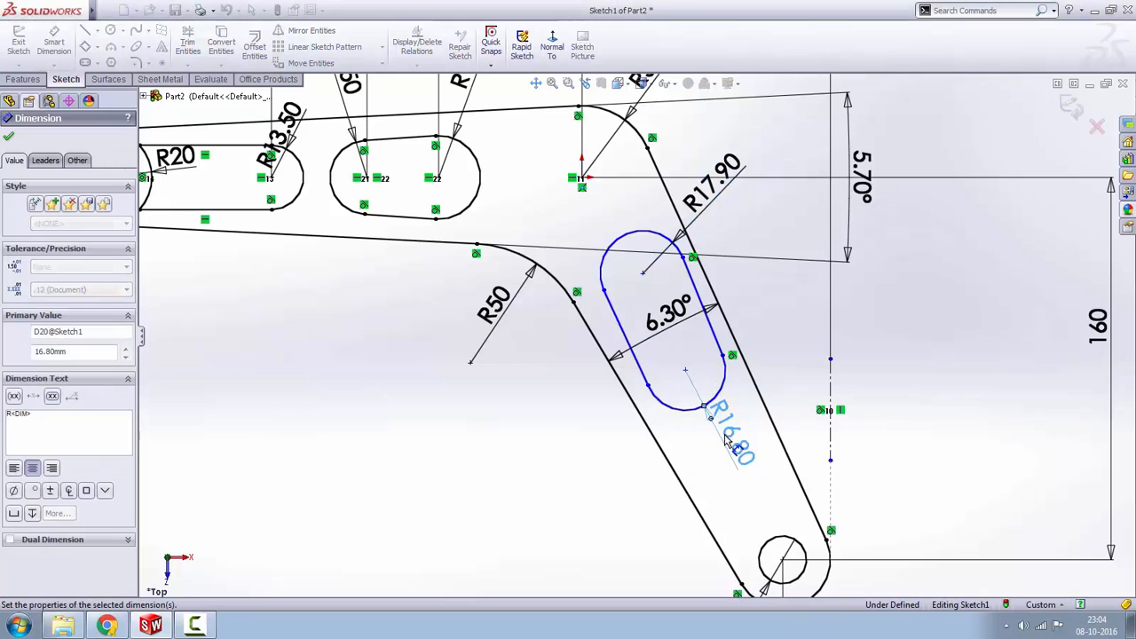
- Set the horizontal distance from the lower arm slot's upper arc centre to the lower end circle's centre to 65.2 mm
{"action": "scroll", "coordinate": [612, 441], "scroll_direction": "up", "scroll_amount": 1}
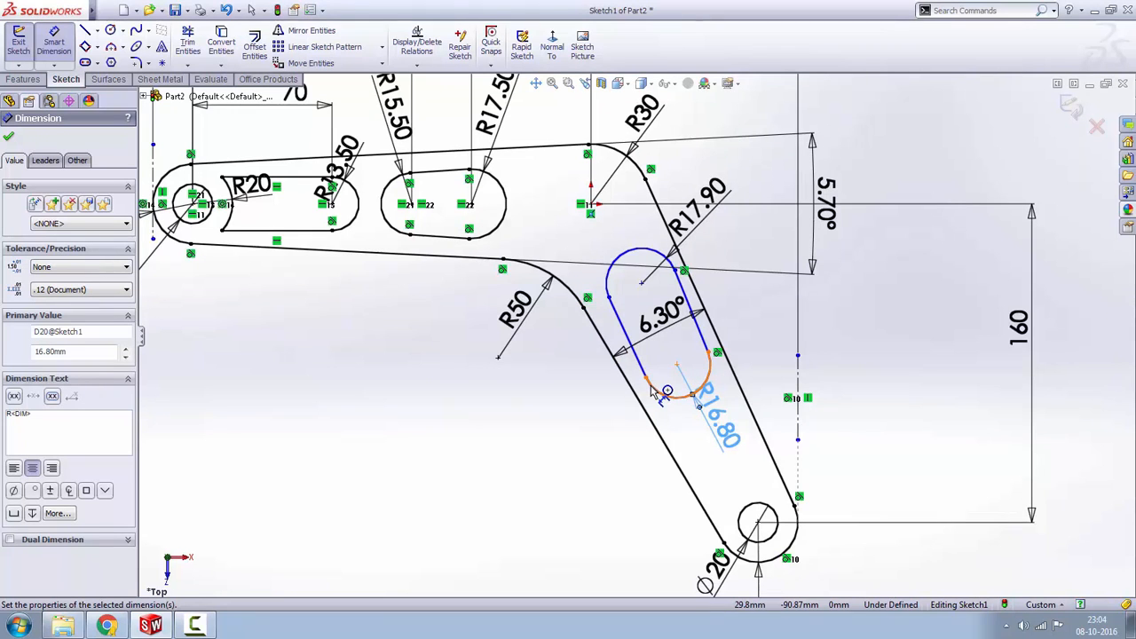
{"action": "left_click", "coordinate": [640, 285]}
{"action": "scroll", "coordinate": [641, 293], "scroll_direction": "up", "scroll_amount": 2}
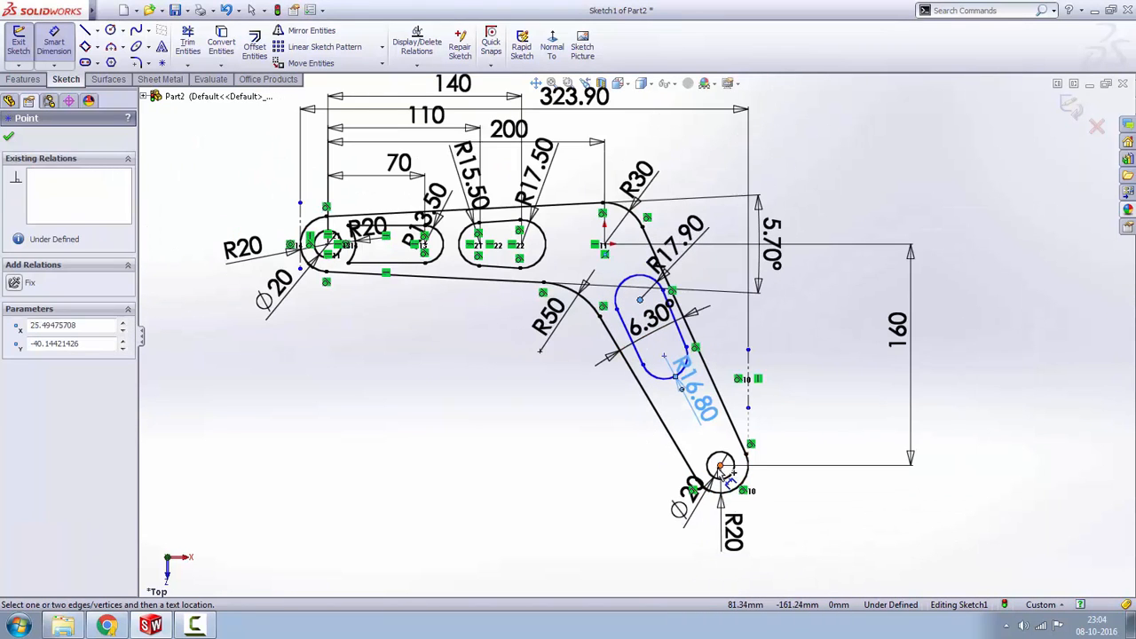
{"action": "left_click", "coordinate": [720, 465]}
{"action": "left_click", "coordinate": [665, 559]}
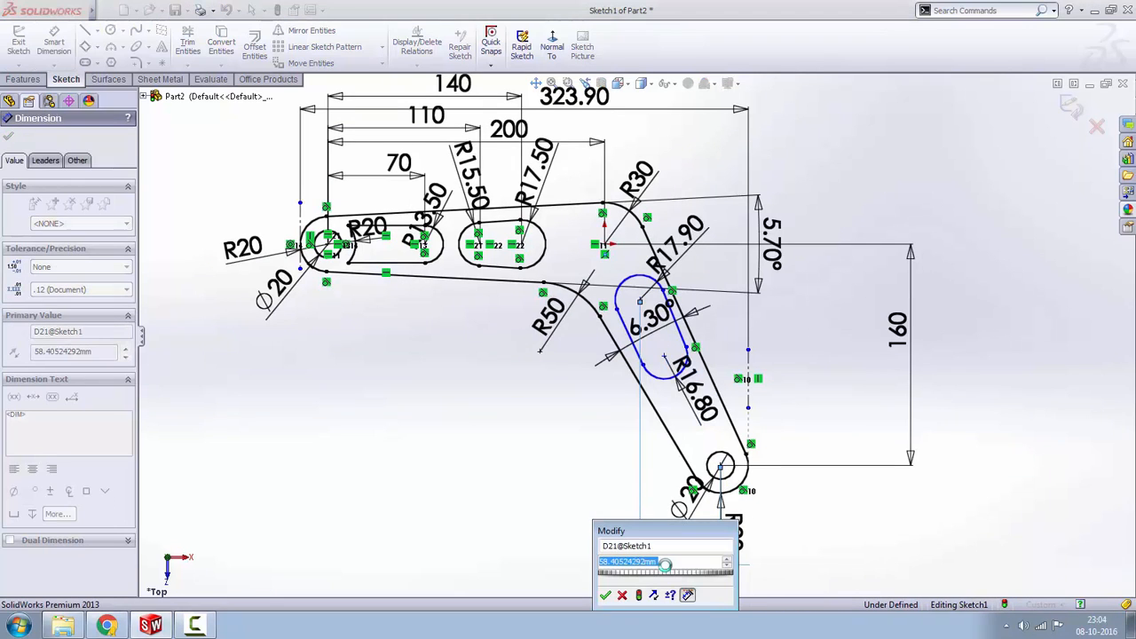
{"action": "type", "text": "65"}
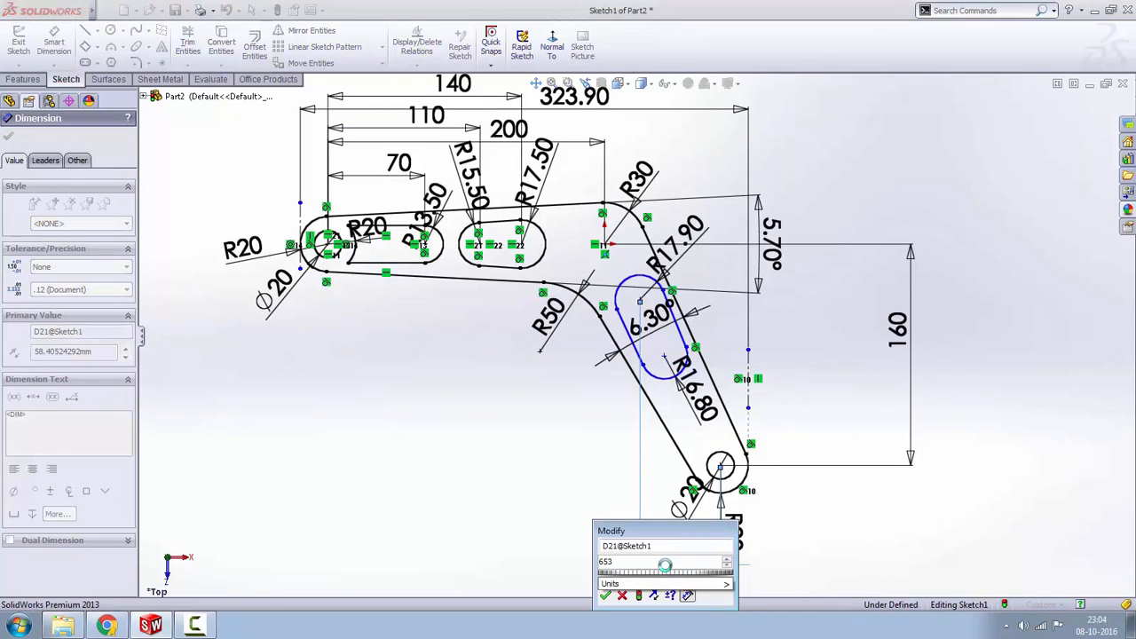
{"action": "type", "text": ".2"}
{"action": "key", "text": "Return"}
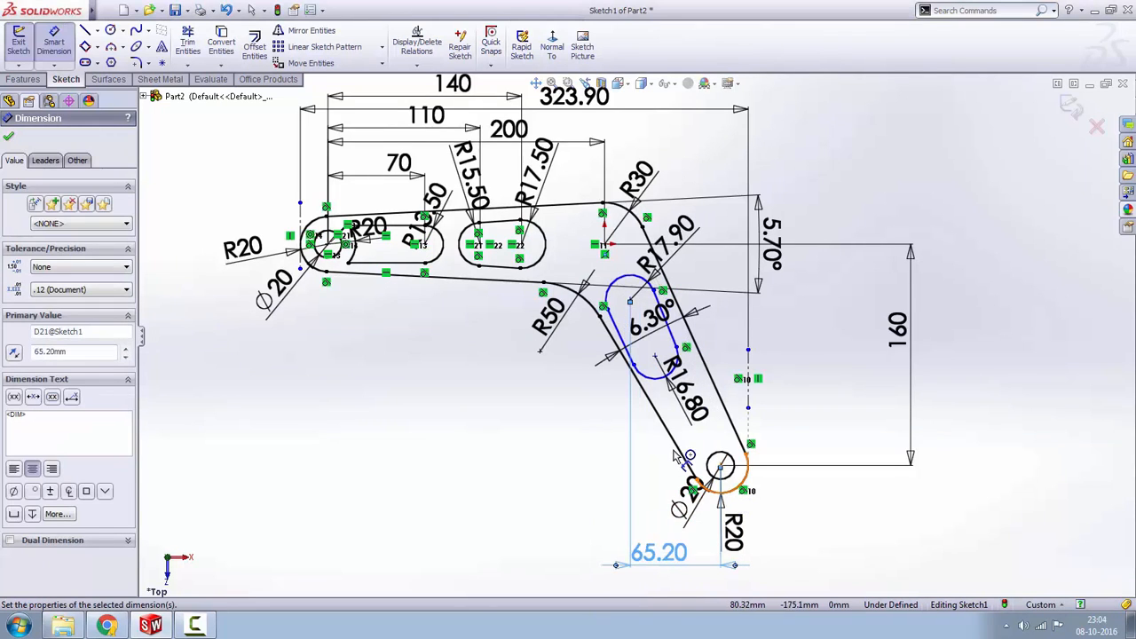
{"action": "left_click", "coordinate": [655, 358]}
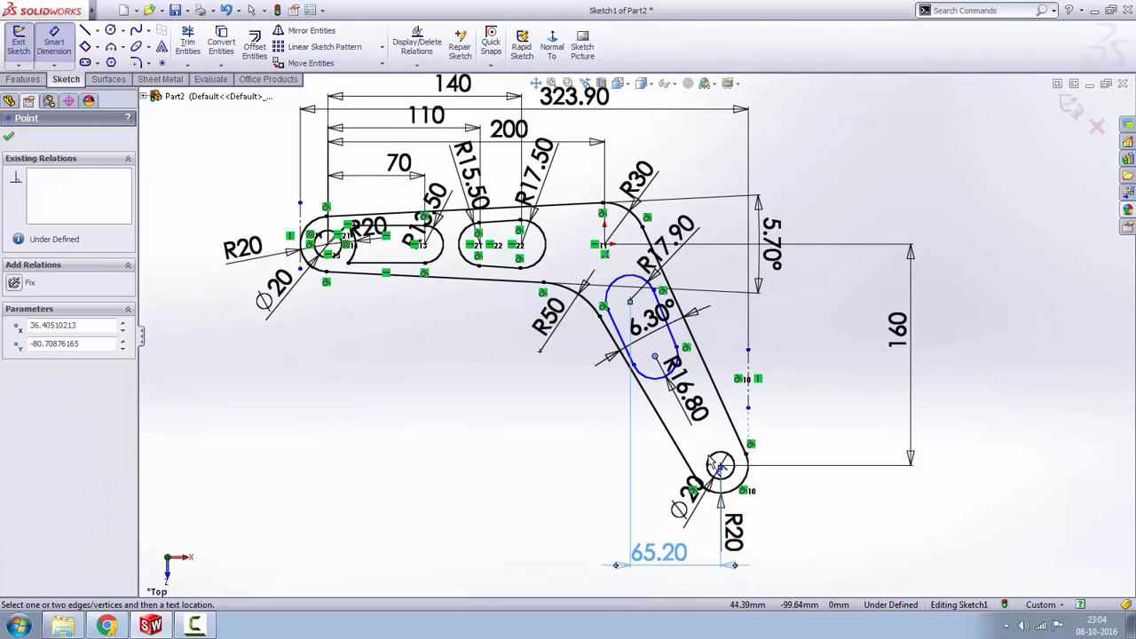
{"action": "left_click", "coordinate": [756, 478]}
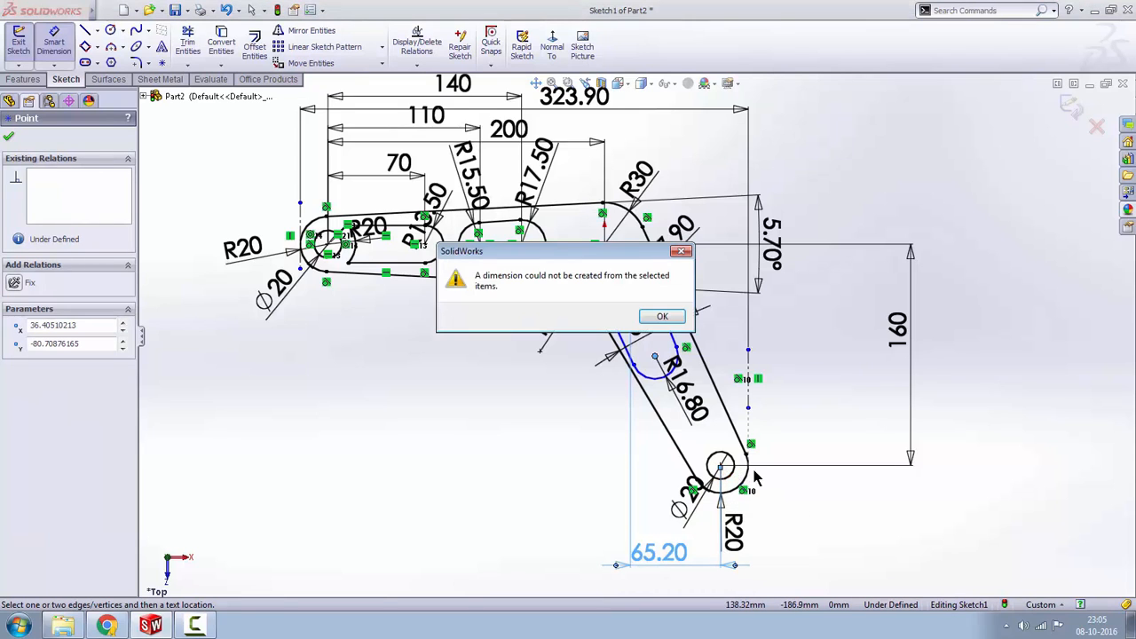
{"action": "left_click", "coordinate": [680, 252]}
- Set the horizontal distance from the lower end circle's centre to the lower arm slot's lower arc centre to 55.9 mm
{"action": "left_click", "coordinate": [661, 364]}
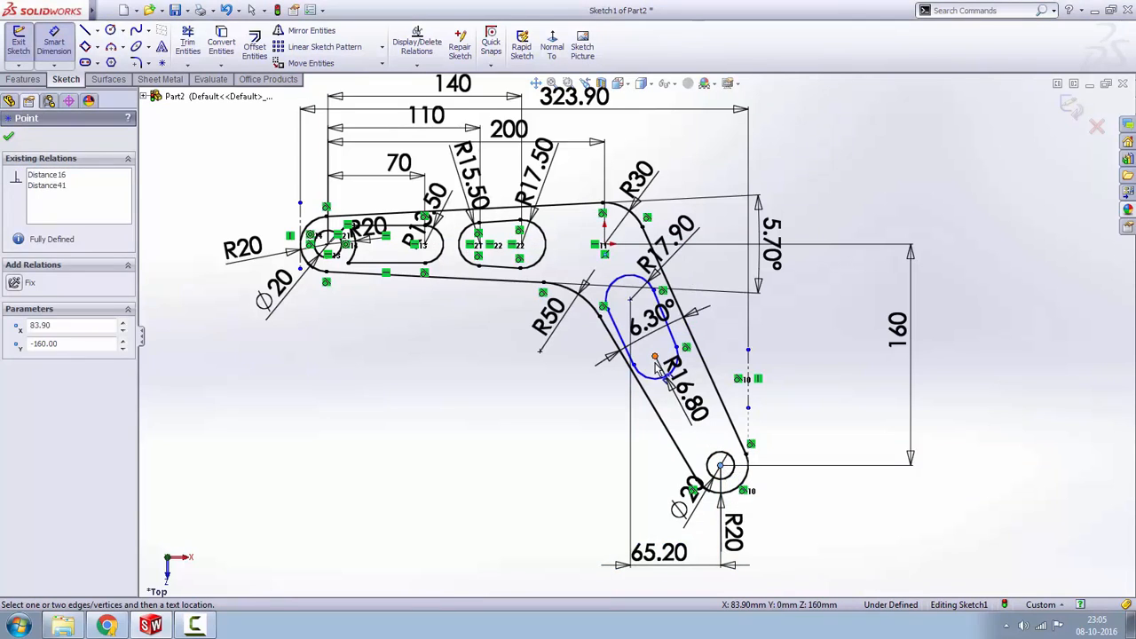
{"action": "left_click", "coordinate": [655, 357]}
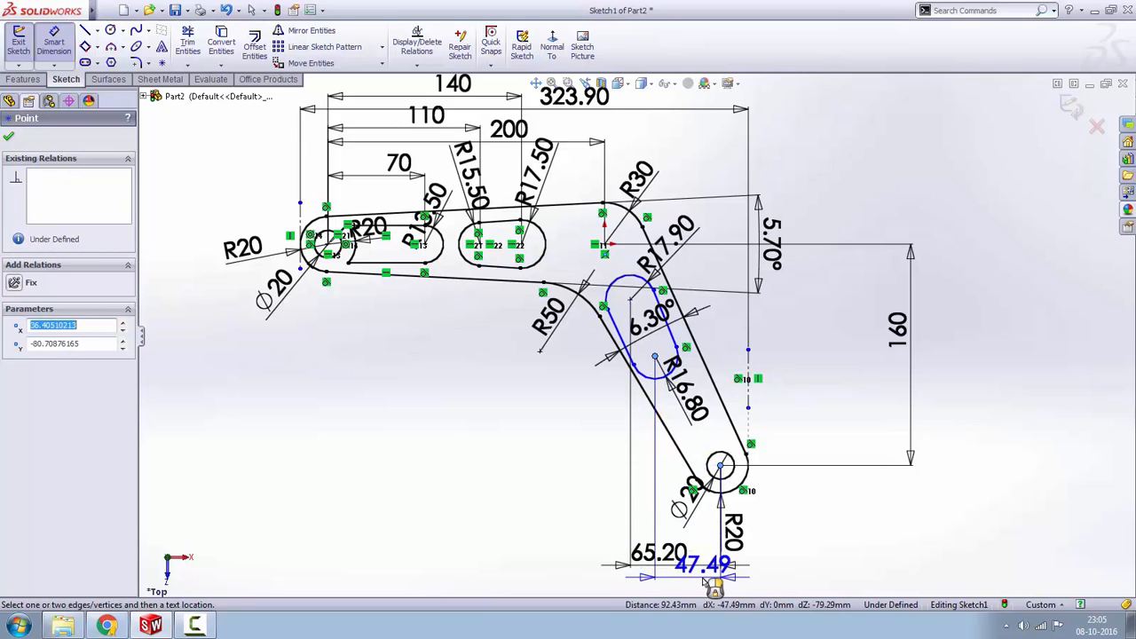
{"action": "left_click", "coordinate": [707, 581]}
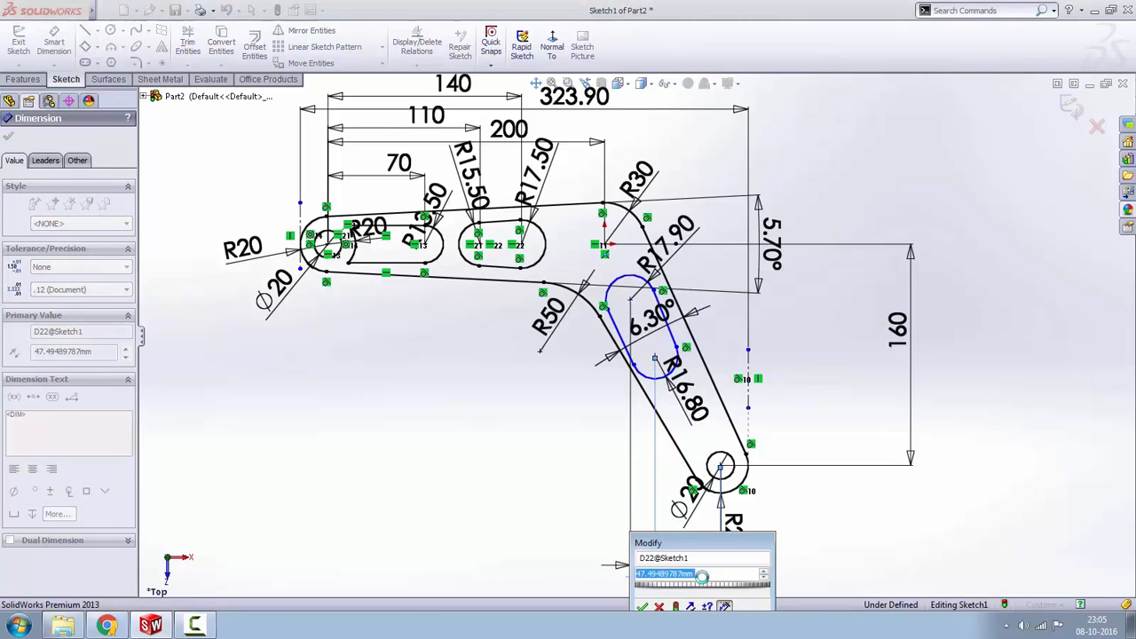
{"action": "type", "text": "55.9"}
{"action": "key", "text": "Return"}
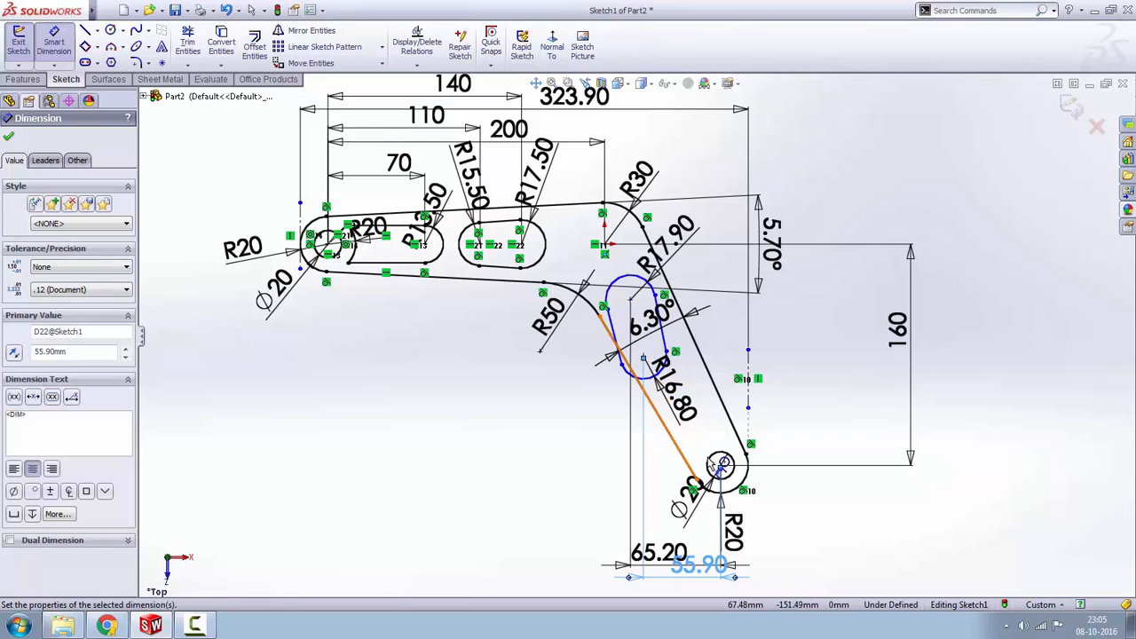
- Set the vertical distance from the lower end circle's centre to the lower arm slot's upper arc centre to 124.1 mm
{"action": "left_click", "coordinate": [720, 467]}
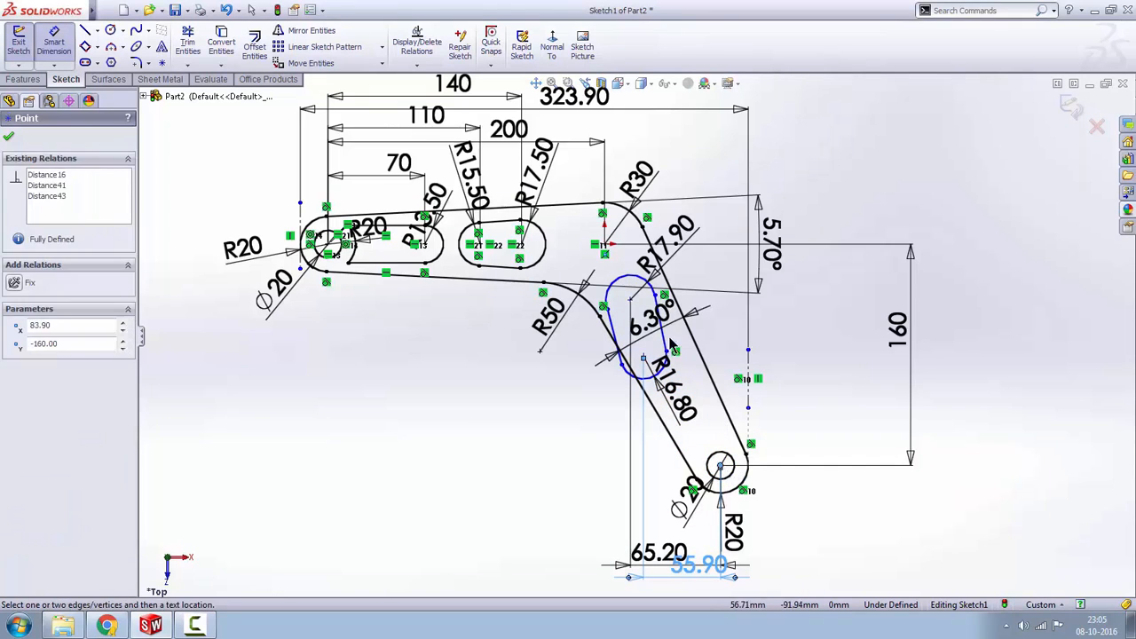
{"action": "left_click", "coordinate": [630, 302]}
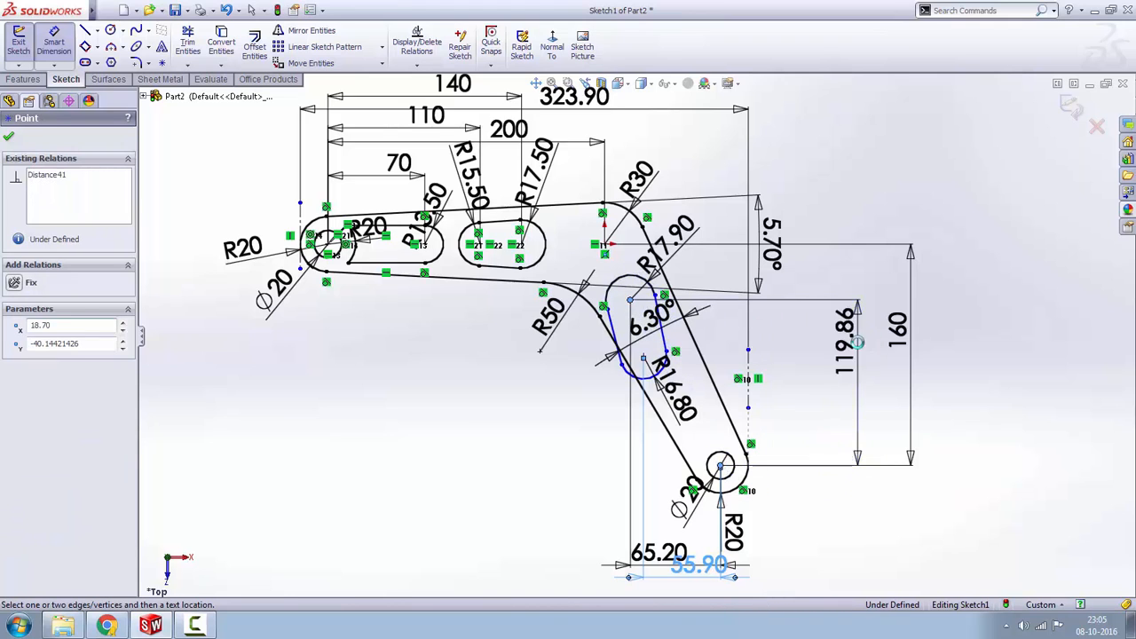
{"action": "left_click", "coordinate": [857, 340]}
{"action": "type", "text": "1"}
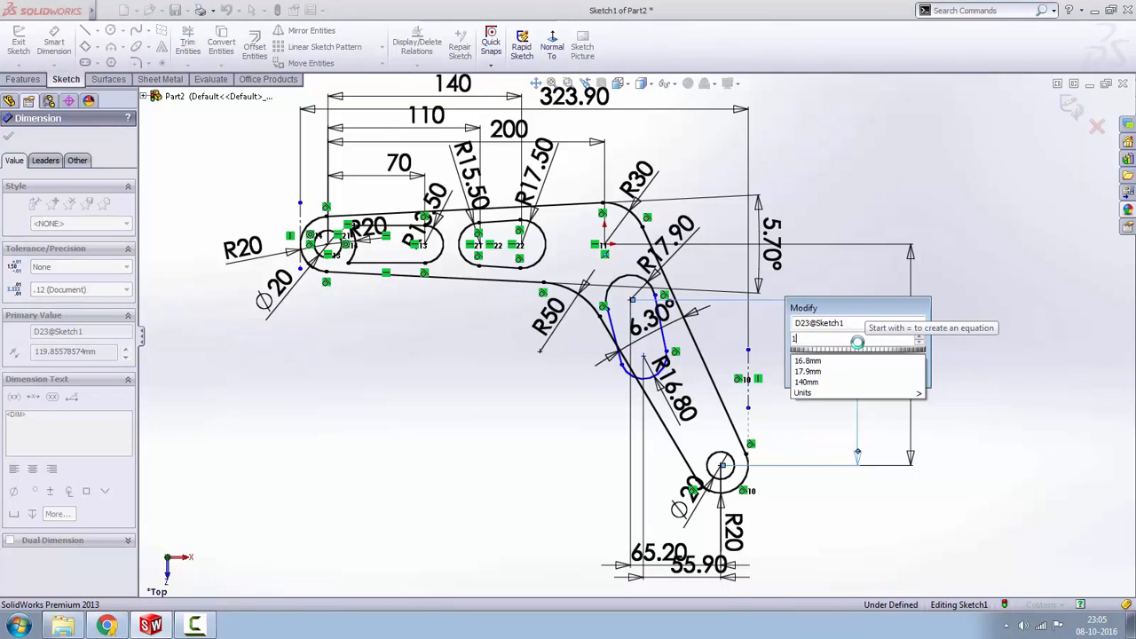
{"action": "type", "text": "24.1"}
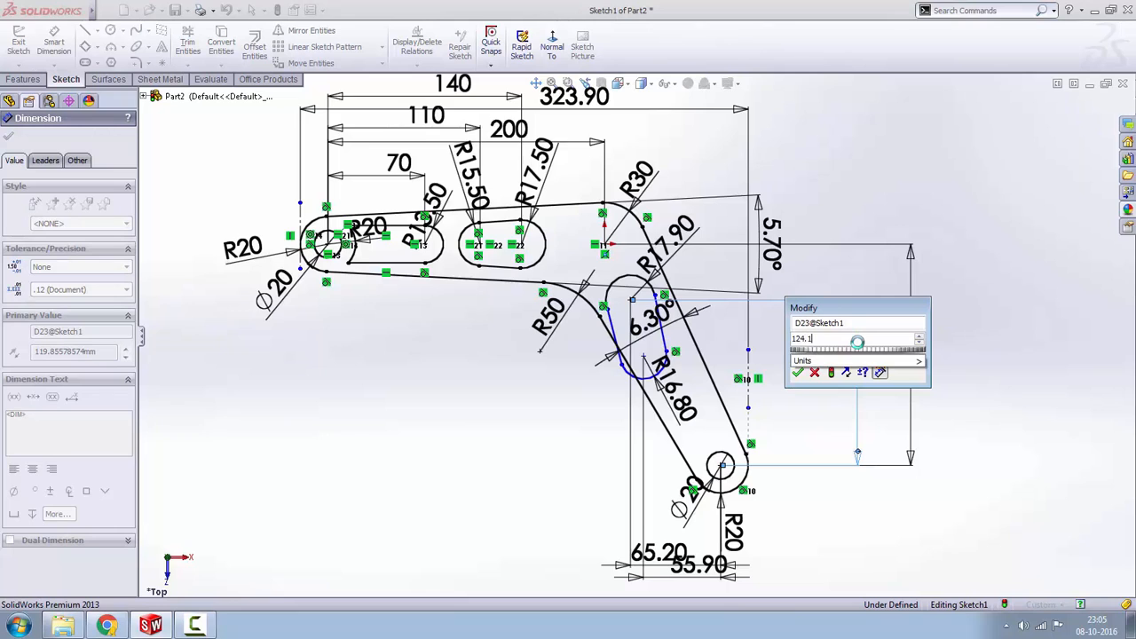
{"action": "key", "text": "Return"}
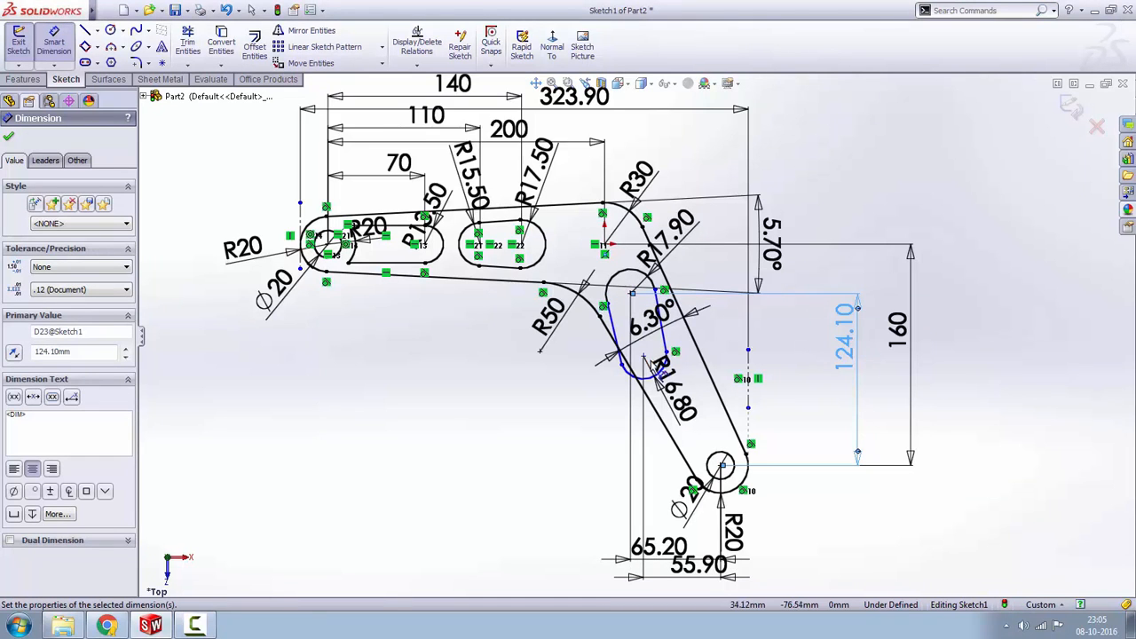
- Set the vertical distance from the lower end circle's centre to the lower arm slot's lower arc centre to 106.4 mm
{"action": "left_click", "coordinate": [725, 467]}
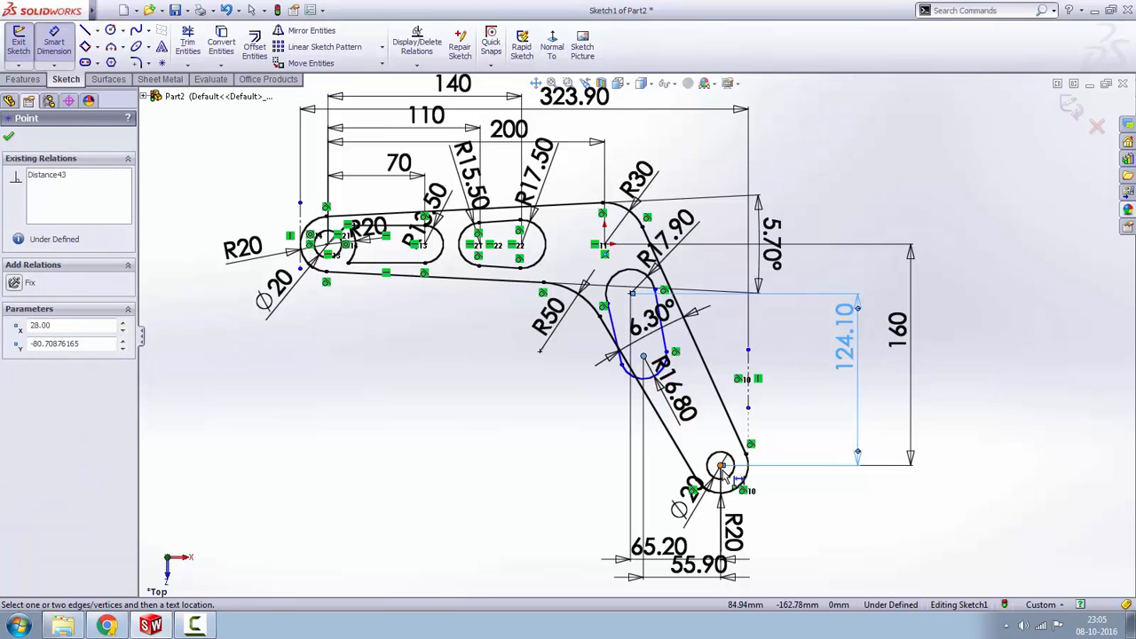
{"action": "left_click", "coordinate": [643, 357]}
{"action": "left_click", "coordinate": [827, 417]}
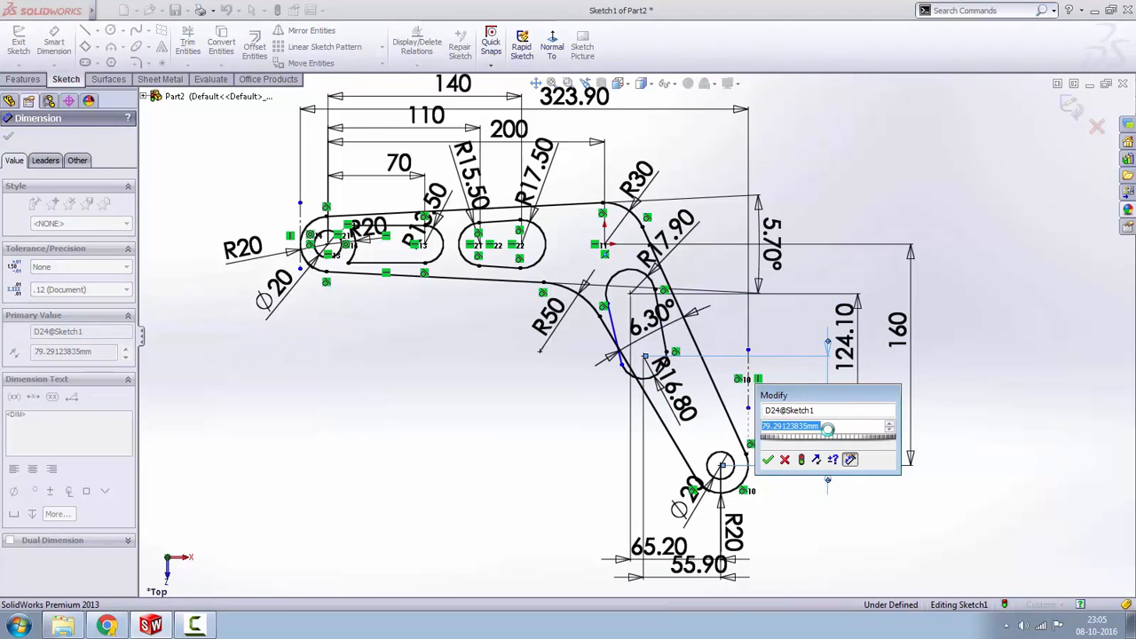
{"action": "type", "text": "1"}
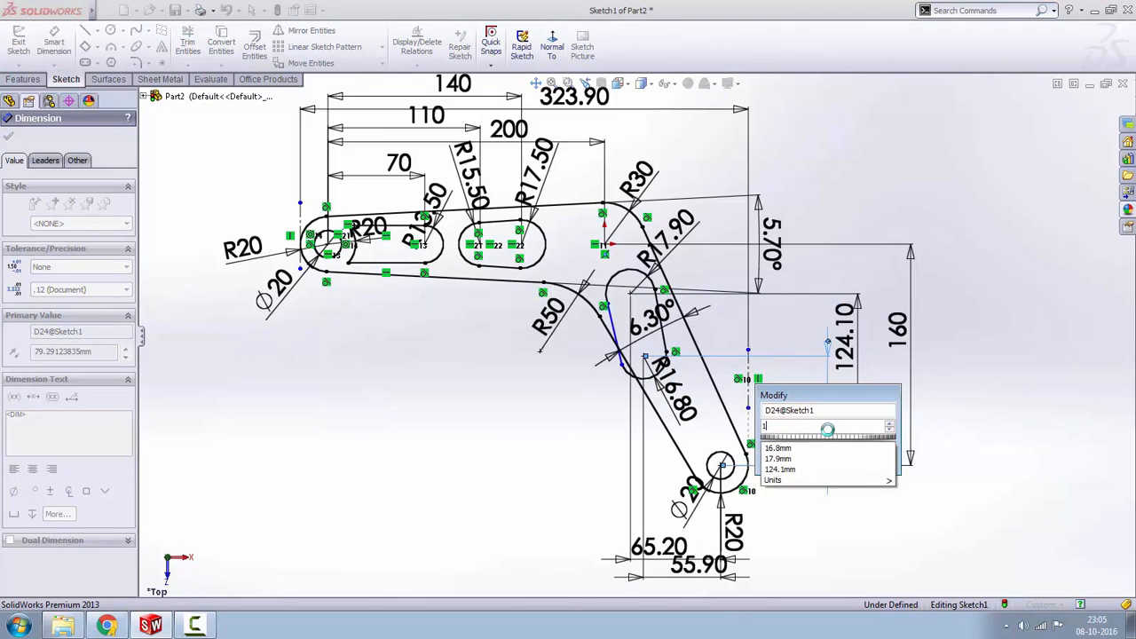
{"action": "type", "text": "06.4"}
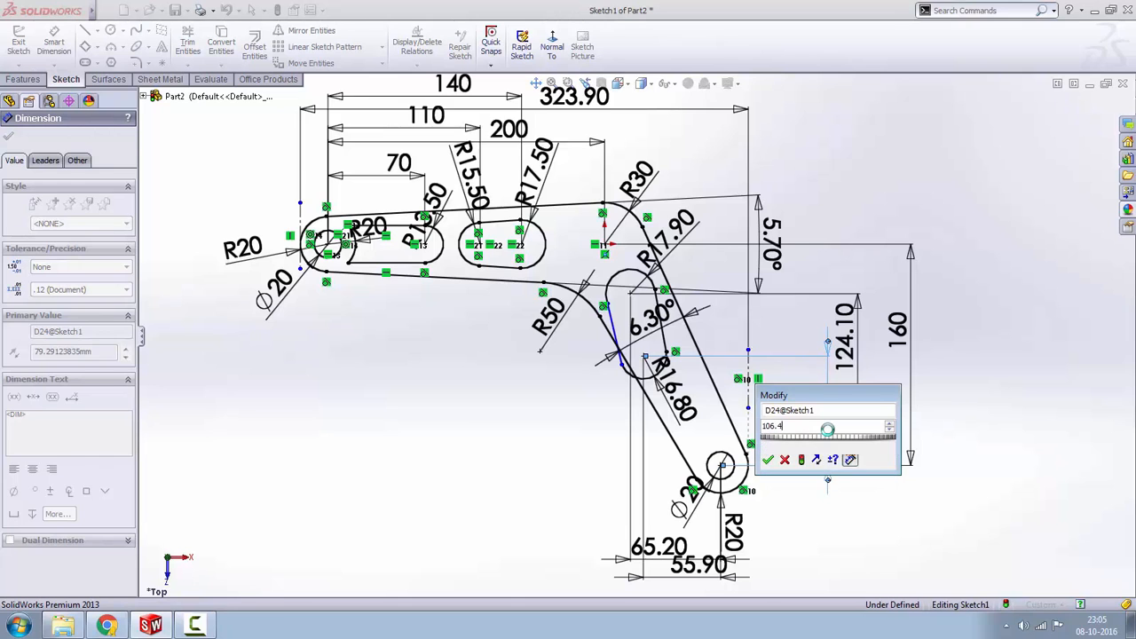
{"action": "key", "text": "Return"}
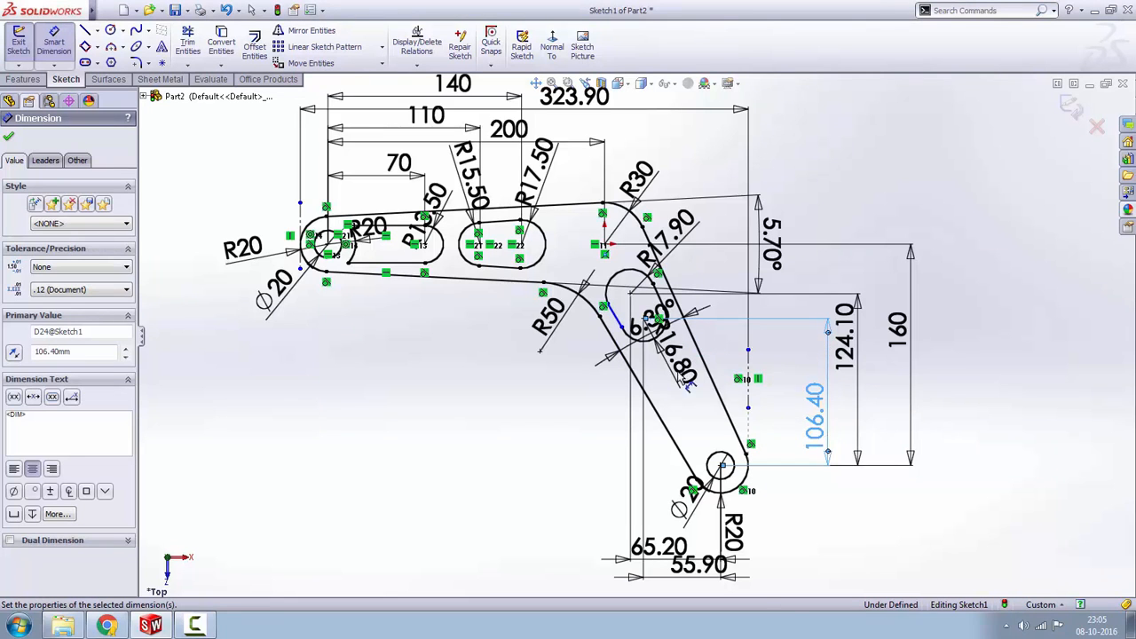
- Add a tangent relation between the lower arm slot's left line and its lower end arc
{"action": "scroll", "coordinate": [621, 324], "scroll_direction": "down", "scroll_amount": 2}
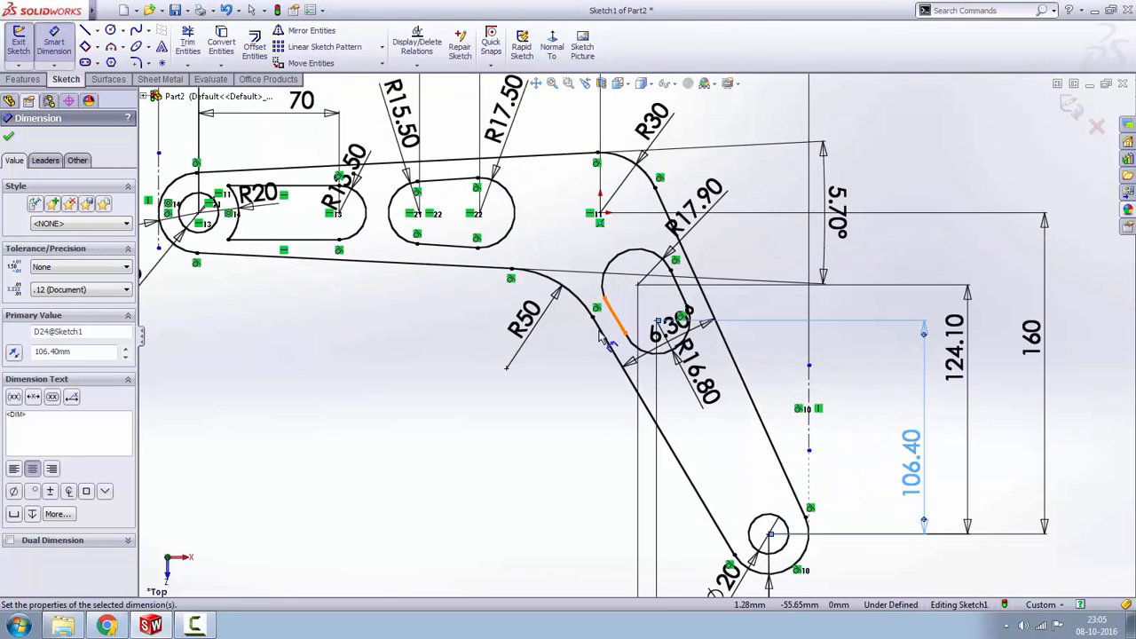
{"action": "right_click", "coordinate": [462, 419]}
{"action": "left_click", "coordinate": [494, 73]}
{"action": "scroll", "coordinate": [559, 390], "scroll_direction": "down", "scroll_amount": 2}
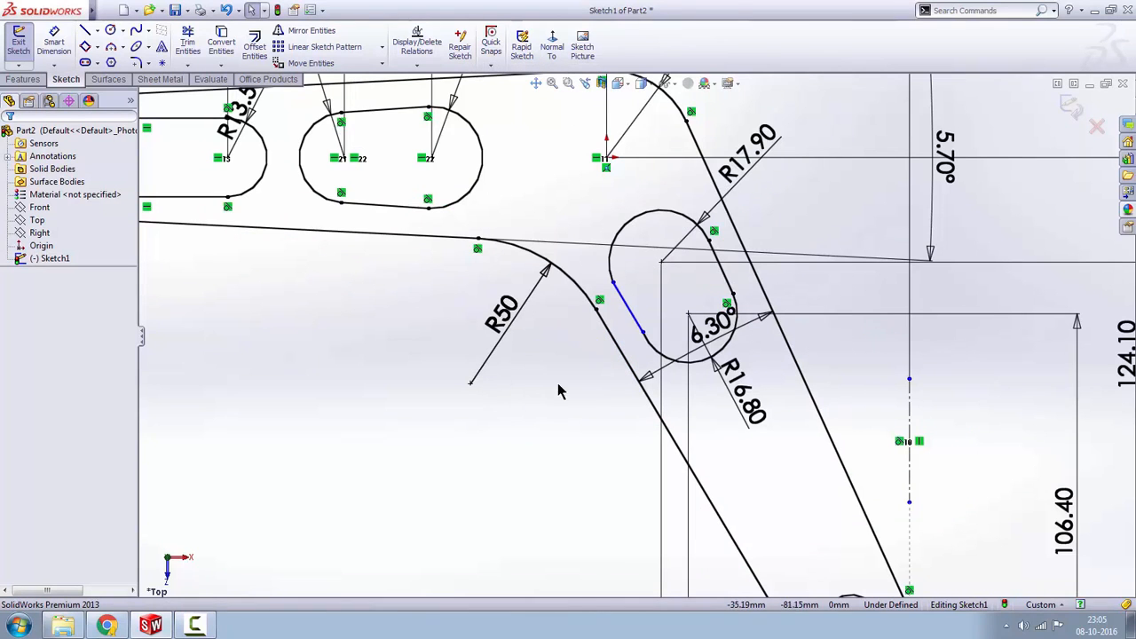
{"action": "left_click", "coordinate": [631, 316]}
{"action": "left_click", "coordinate": [652, 349], "text": "ctrl"}
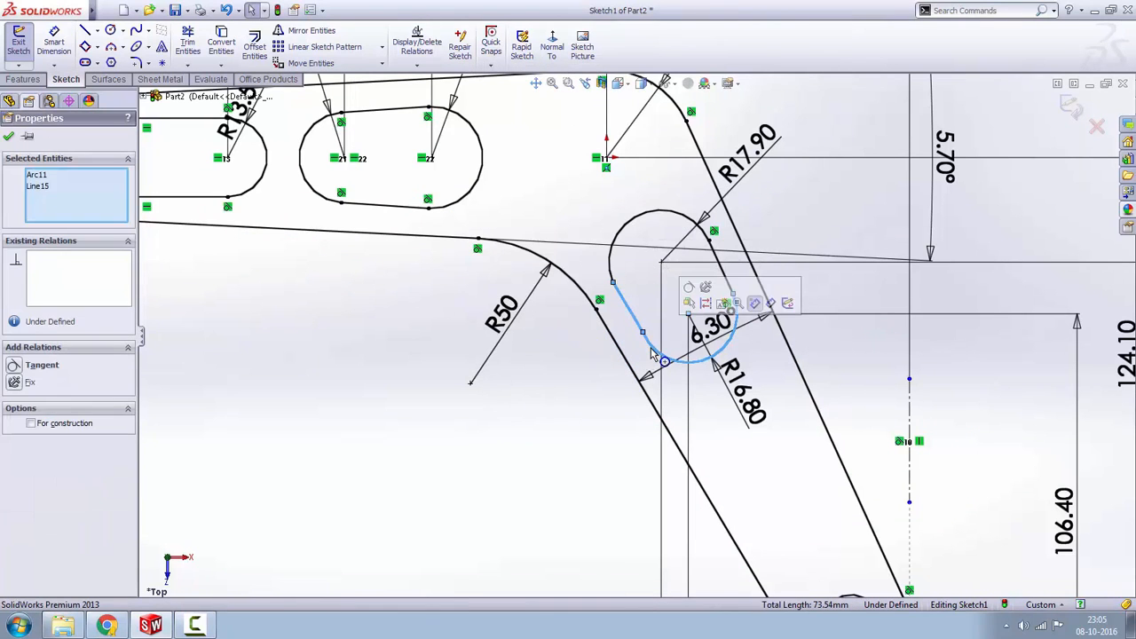
{"action": "left_click", "coordinate": [688, 287]}
{"action": "left_click", "coordinate": [543, 394]}
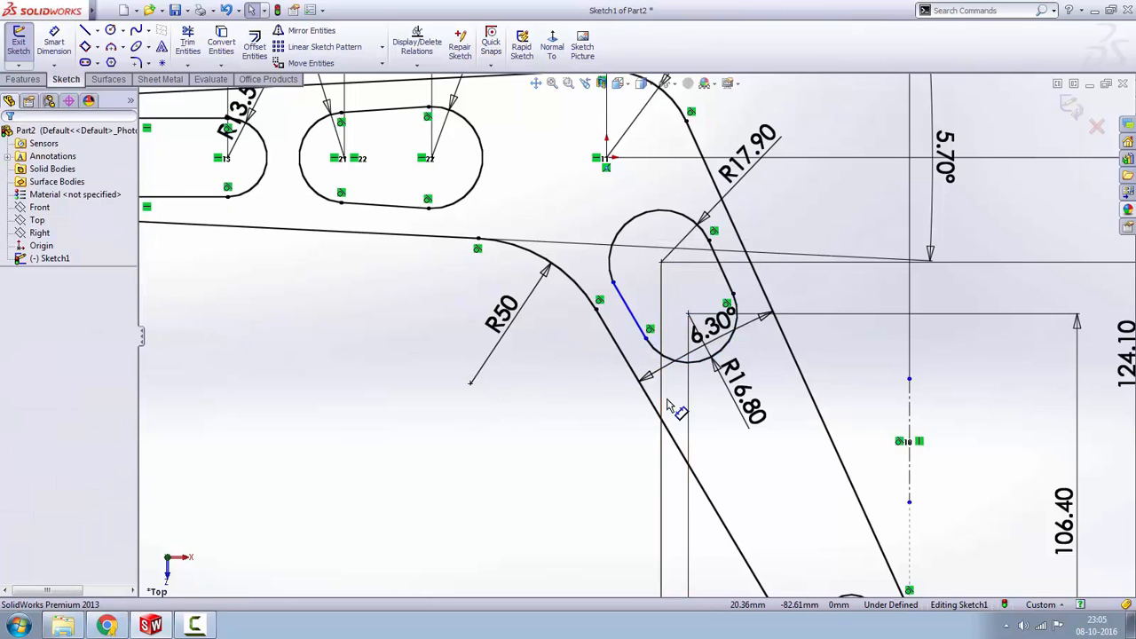
- Adjust the lower arm slot's left line and make it tangent to the slot's upper end arc
{"action": "scroll", "coordinate": [622, 347], "scroll_direction": "up", "scroll_amount": 3}
{"action": "scroll", "coordinate": [617, 342], "scroll_direction": "down", "scroll_amount": 3}
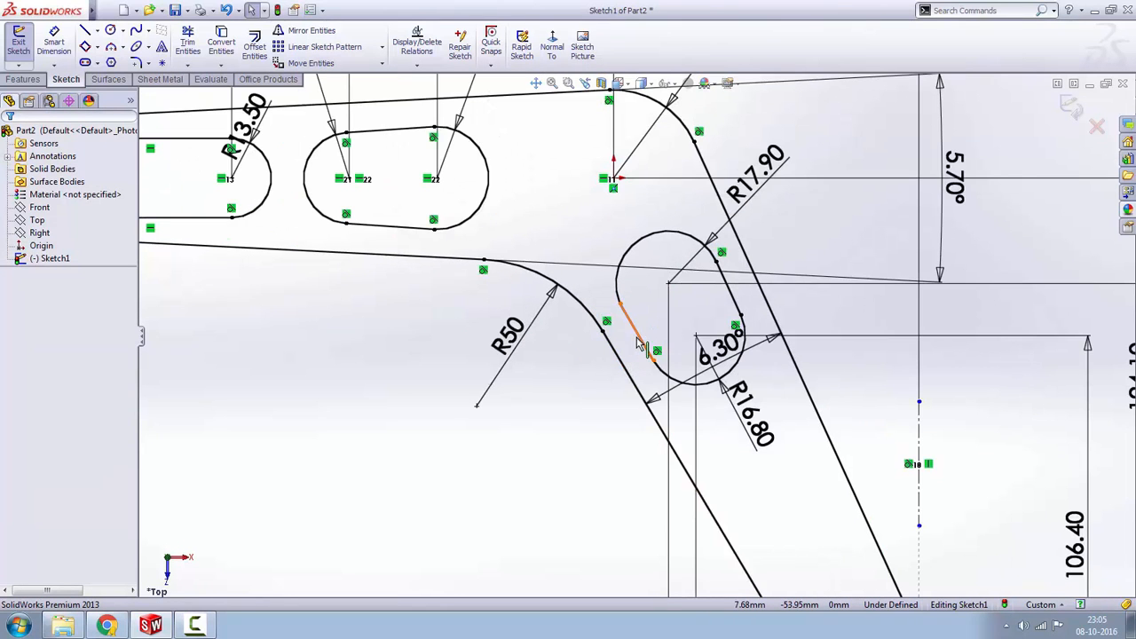
{"action": "left_click", "coordinate": [639, 343]}
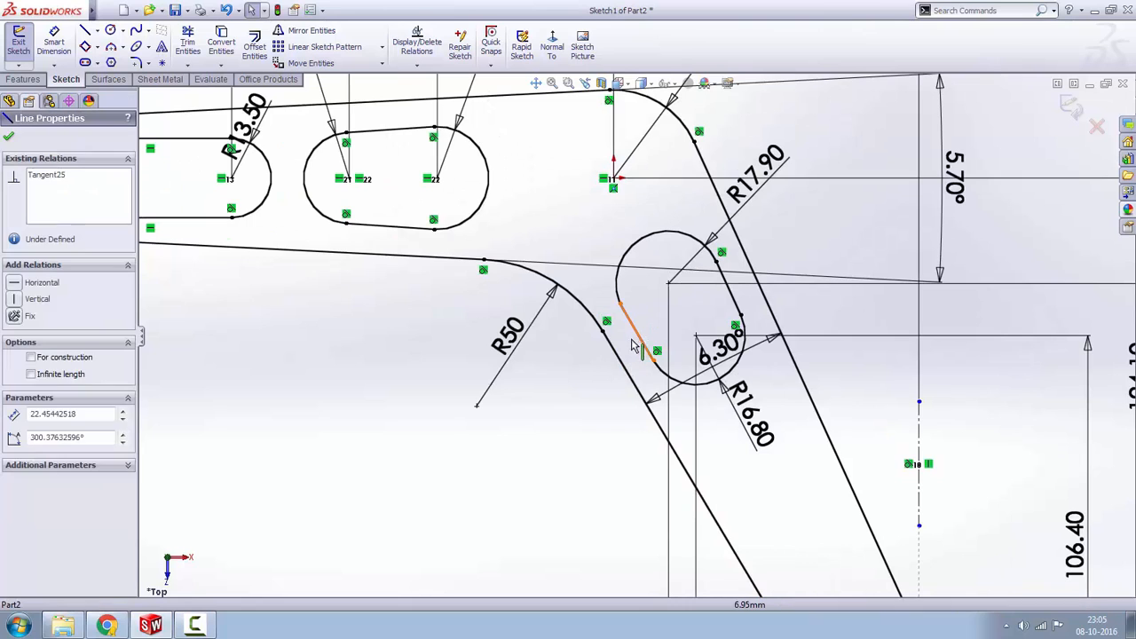
{"action": "left_click", "coordinate": [585, 374]}
{"action": "left_click_drag", "start_coordinate": [655, 361], "coordinate": [624, 339]}
{"action": "left_click", "coordinate": [636, 290]}
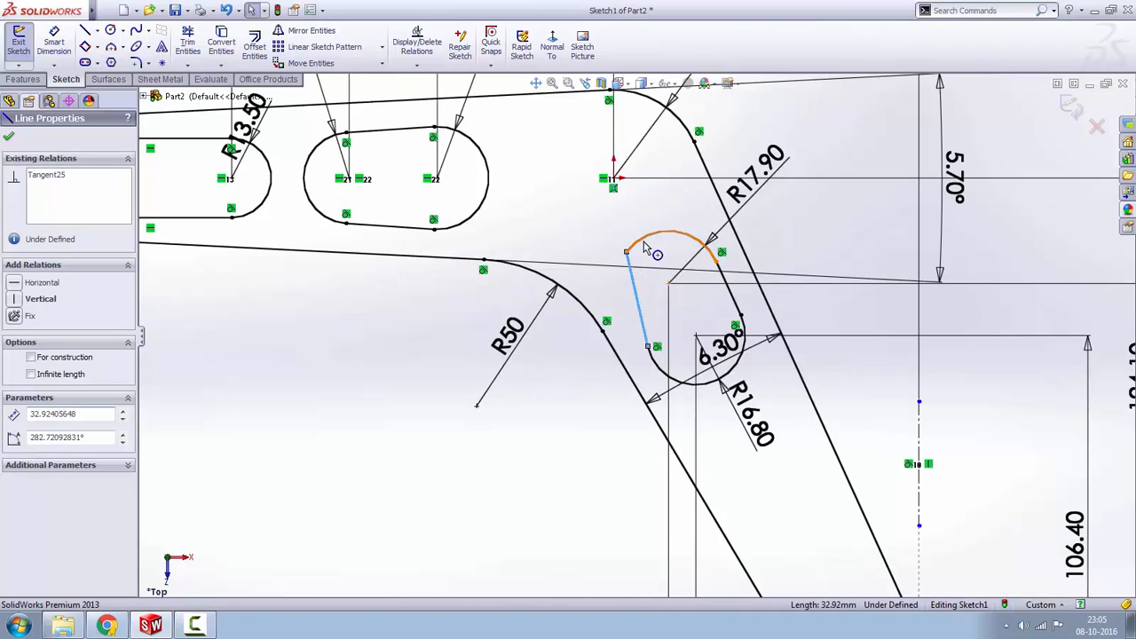
{"action": "left_click", "coordinate": [646, 242], "text": "ctrl"}
{"action": "left_click", "coordinate": [681, 182]}
{"action": "left_click", "coordinate": [807, 279]}
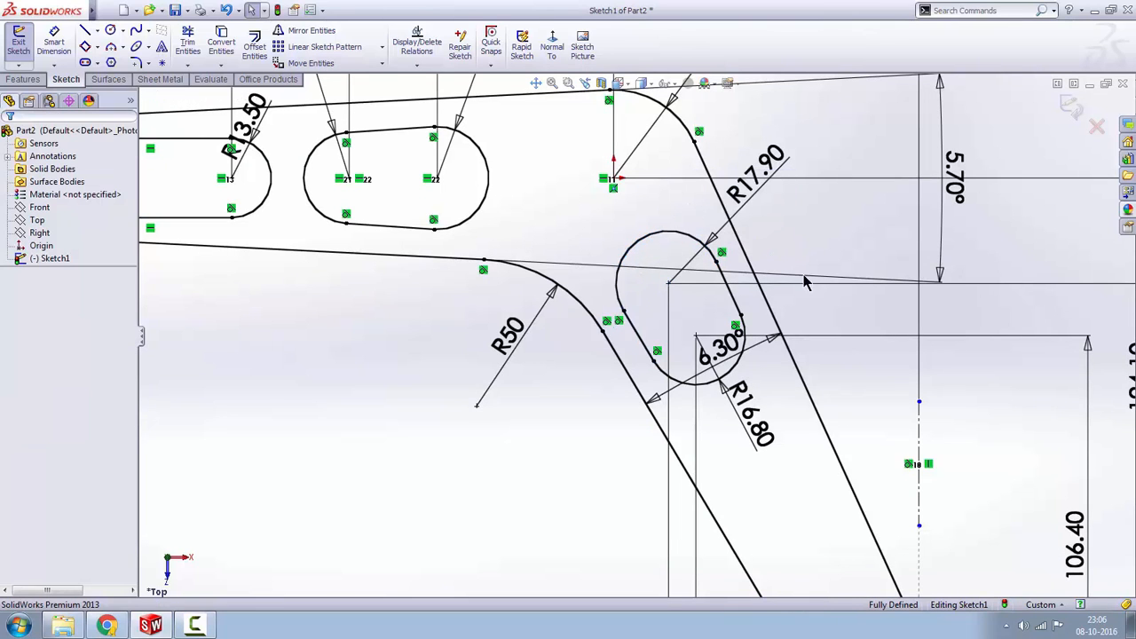
- Sketch a slanted line about 35 mm long in the lower arm, between the existing slot and the end circle, near the left edge
{"action": "scroll", "coordinate": [750, 435], "scroll_direction": "up", "scroll_amount": 4}
{"action": "scroll", "coordinate": [750, 435], "scroll_direction": "down", "scroll_amount": 2}
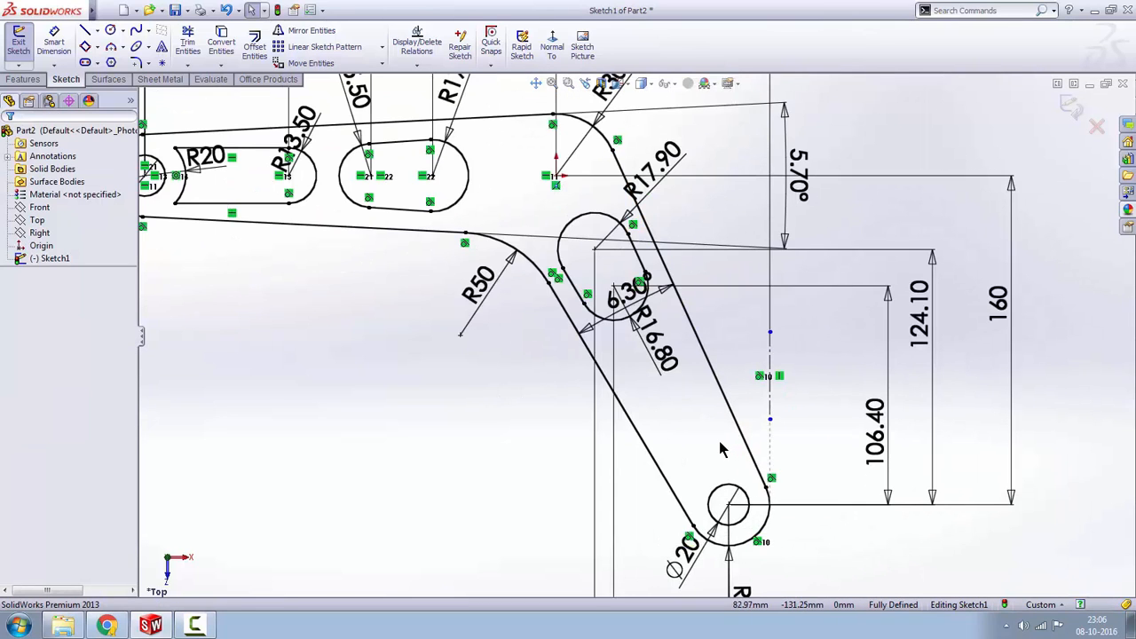
{"action": "scroll", "coordinate": [717, 455], "scroll_direction": "down", "scroll_amount": 5}
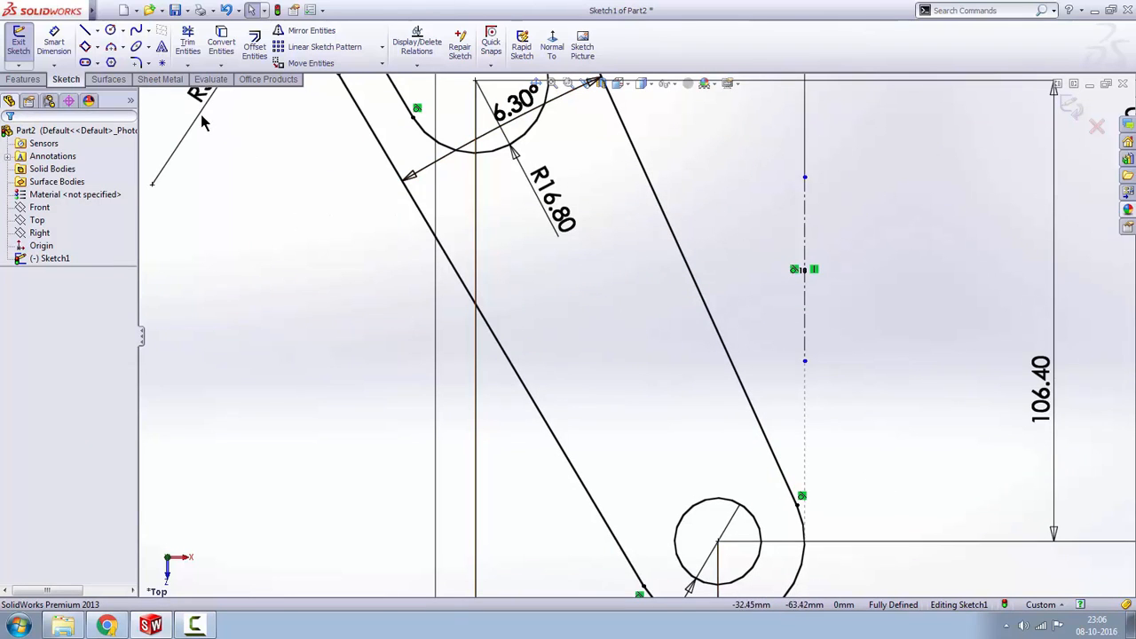
{"action": "left_click", "coordinate": [86, 36]}
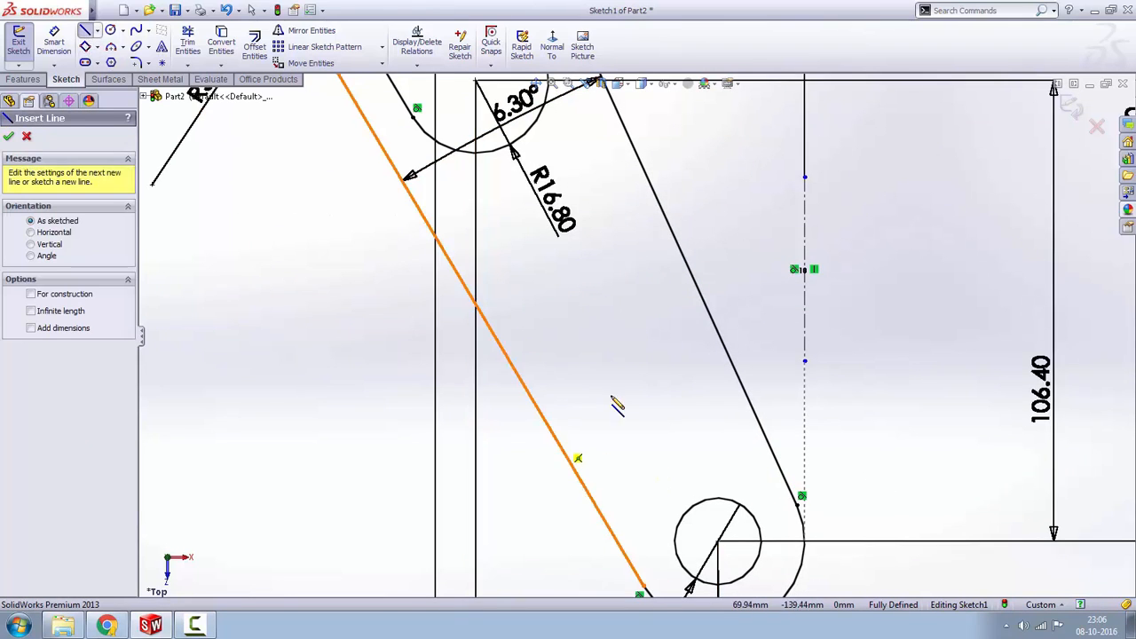
{"action": "left_click", "coordinate": [522, 303]}
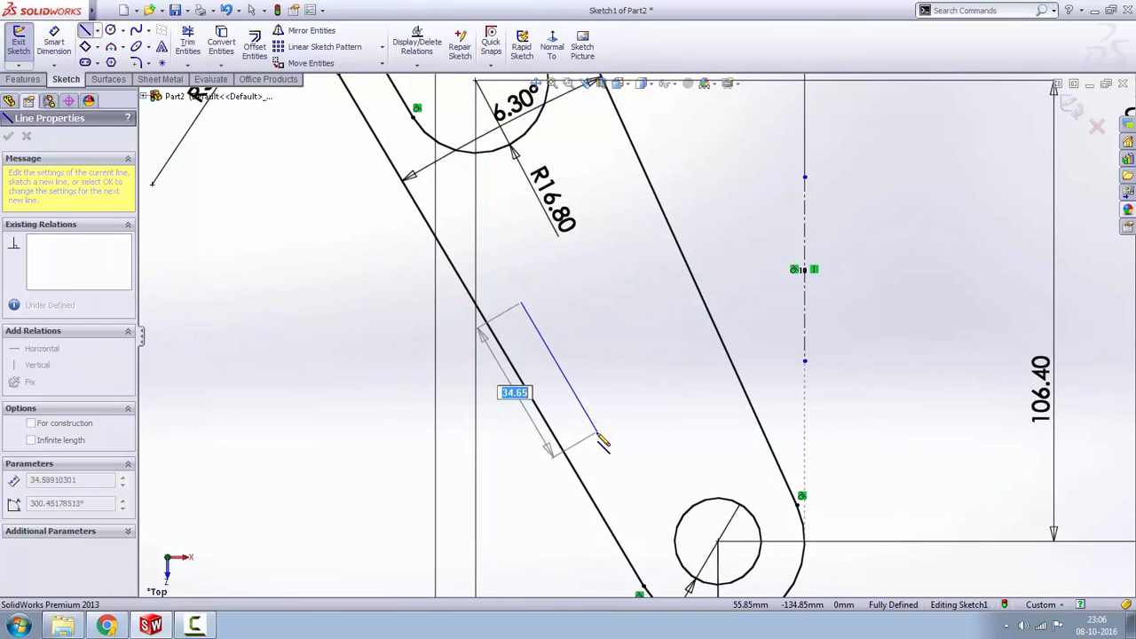
{"action": "left_click", "coordinate": [596, 433]}
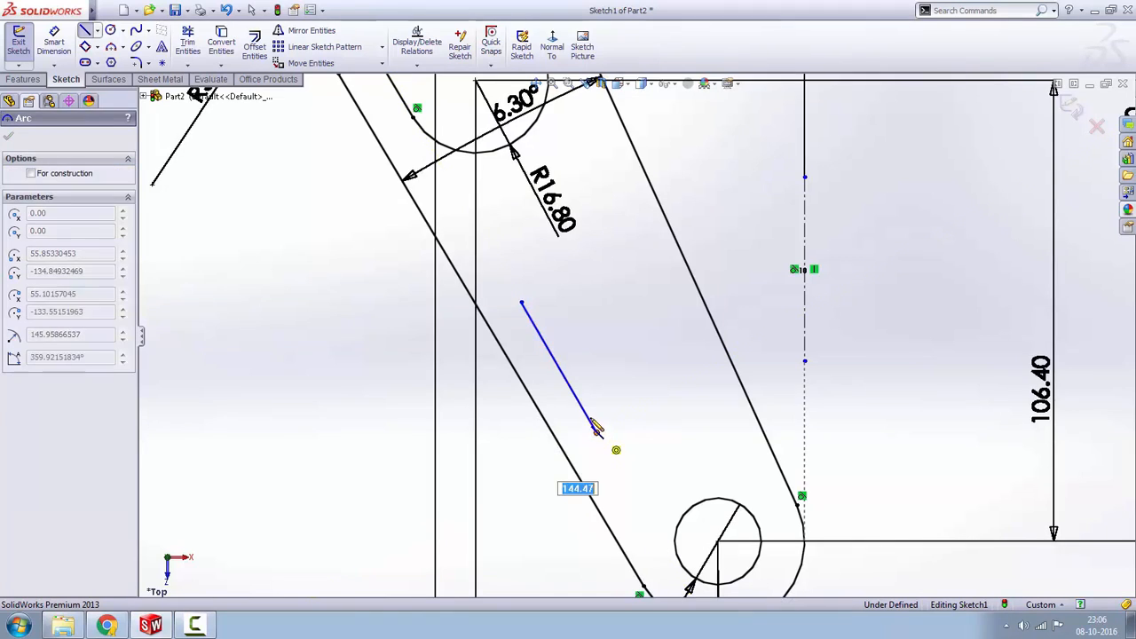
- Add a three-point semicircular arc of about 10.4 mm radius from the new line's lower end, bulging towards the end circle
{"action": "left_click", "coordinate": [110, 51]}
{"action": "left_click", "coordinate": [597, 433]}
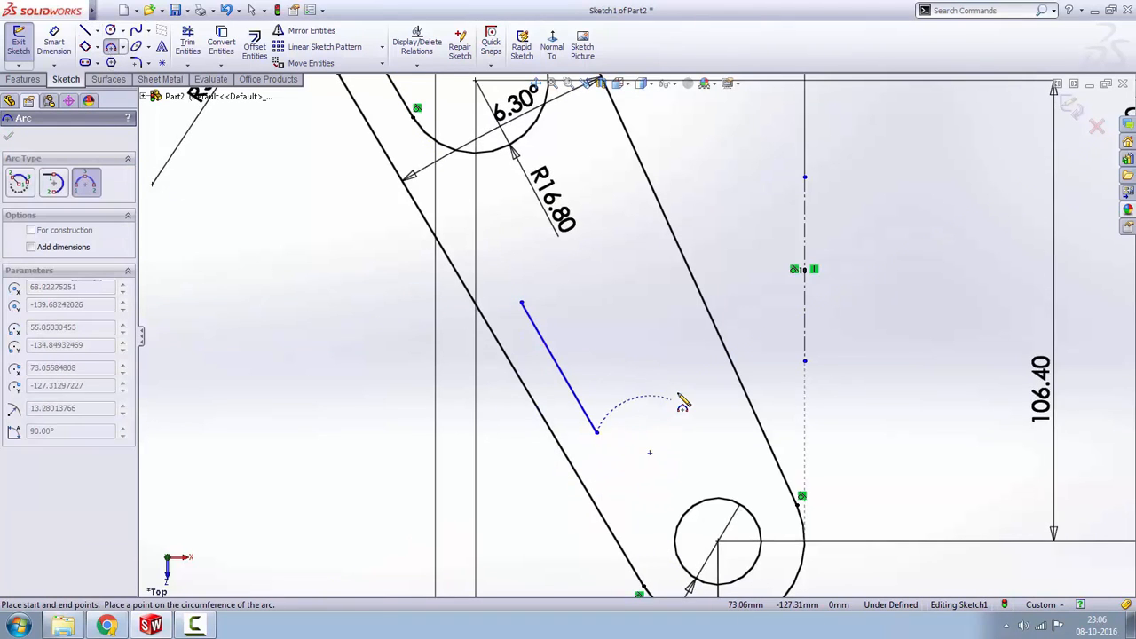
{"action": "left_click", "coordinate": [679, 394]}
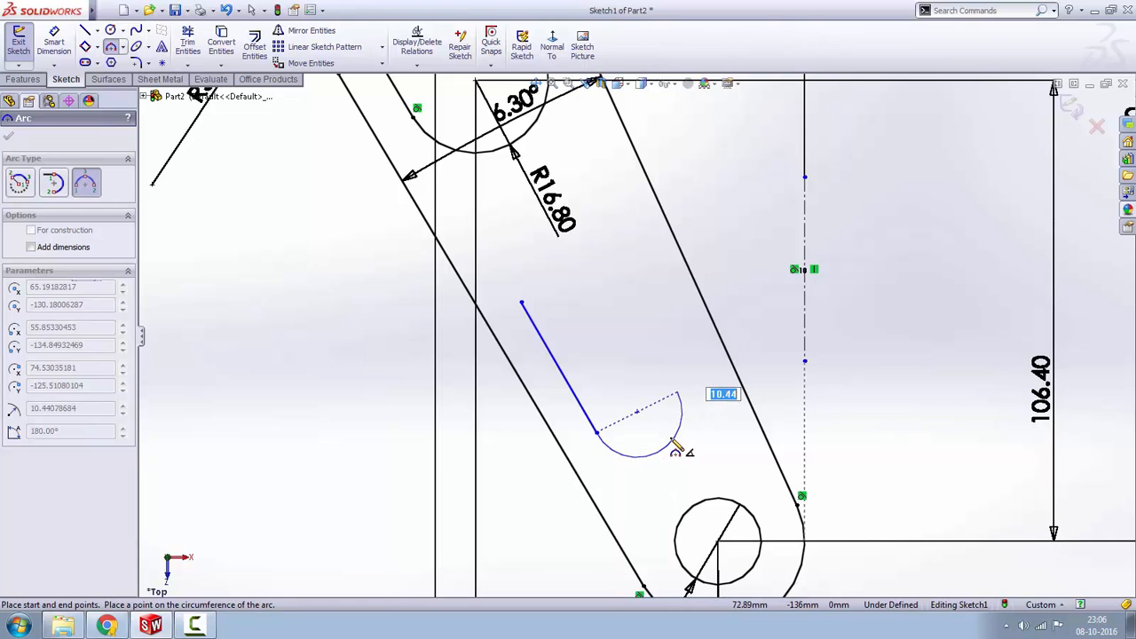
{"action": "left_click", "coordinate": [674, 447]}
{"action": "left_click", "coordinate": [677, 392]}
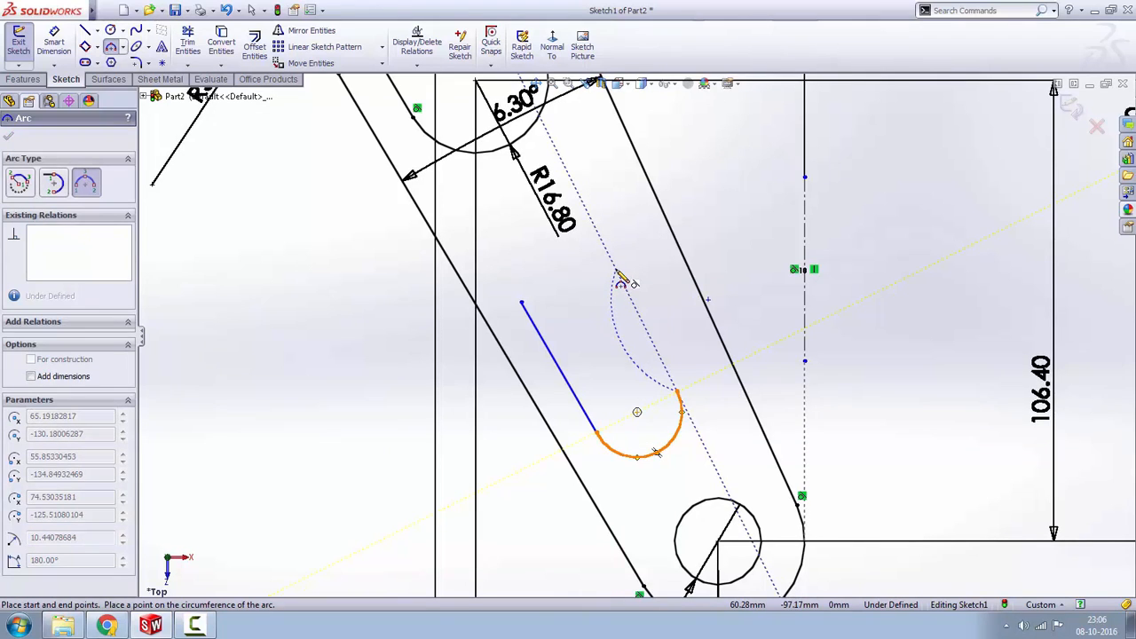
- Draw a line about 33 mm long up from the arc's free end and close the second slot with a tangent arc
{"action": "key", "text": "l"}
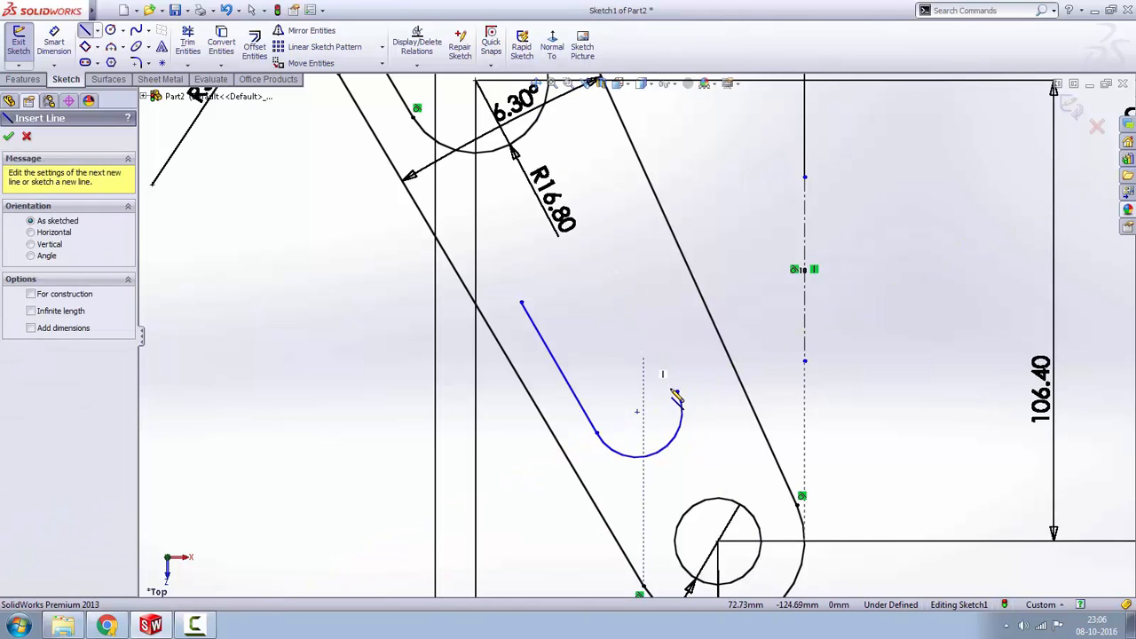
{"action": "left_click", "coordinate": [677, 393]}
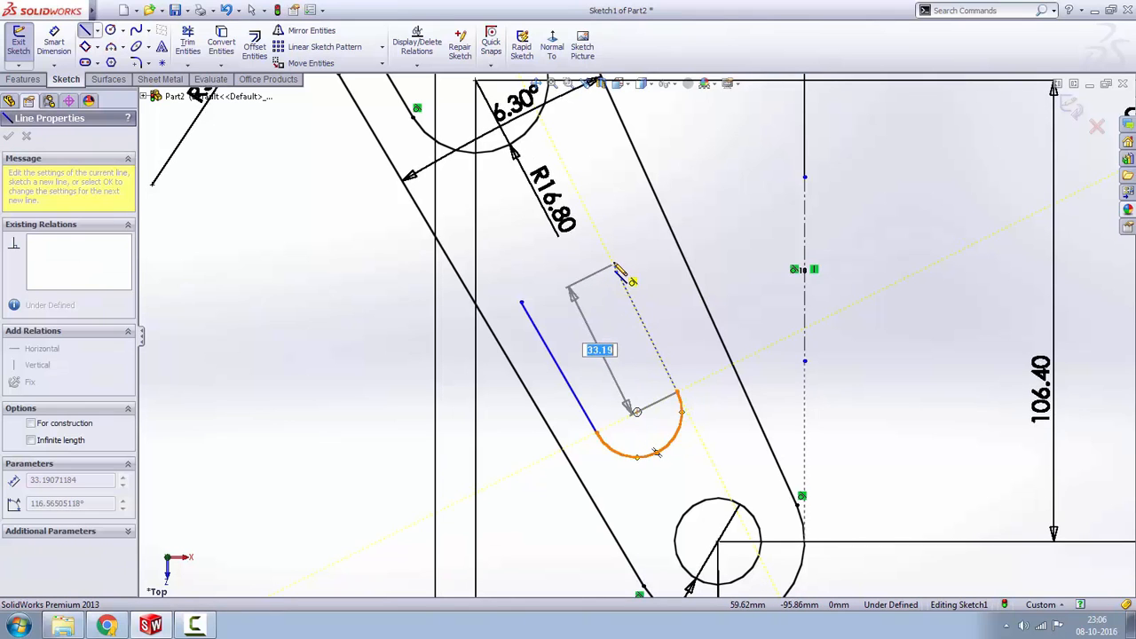
{"action": "left_click", "coordinate": [612, 264]}
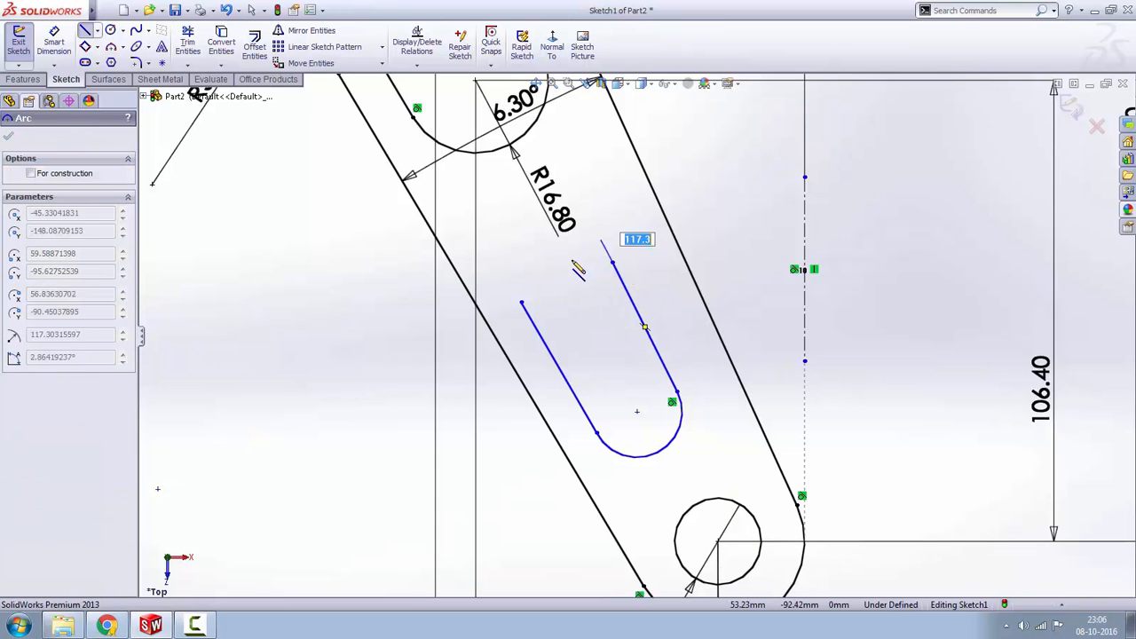
{"action": "left_click", "coordinate": [522, 303]}
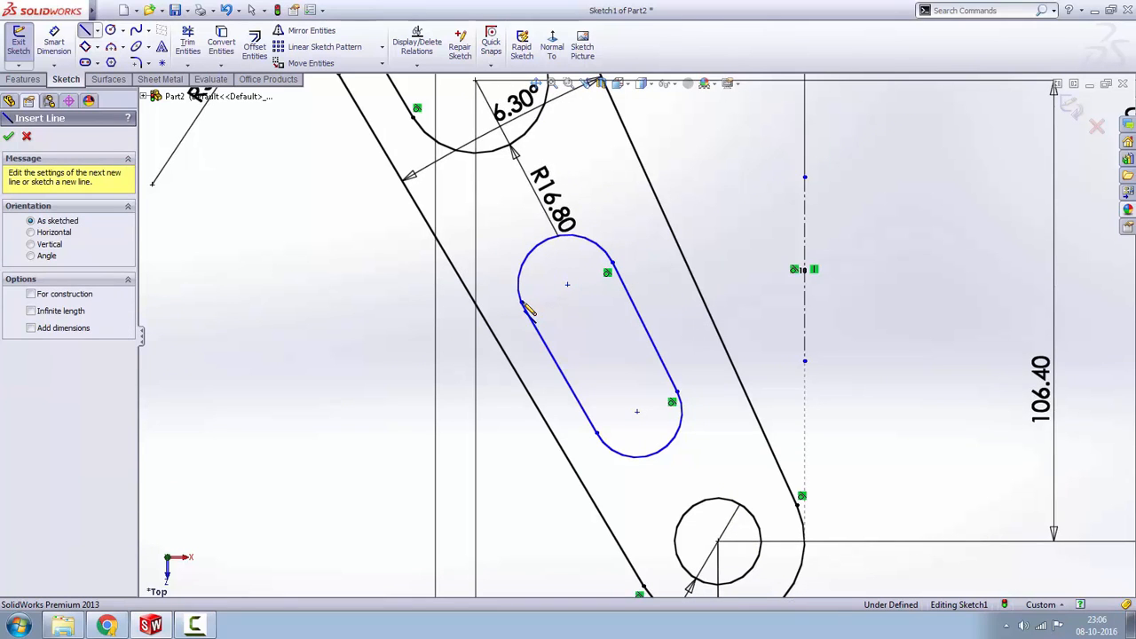
{"action": "right_click", "coordinate": [762, 211]}
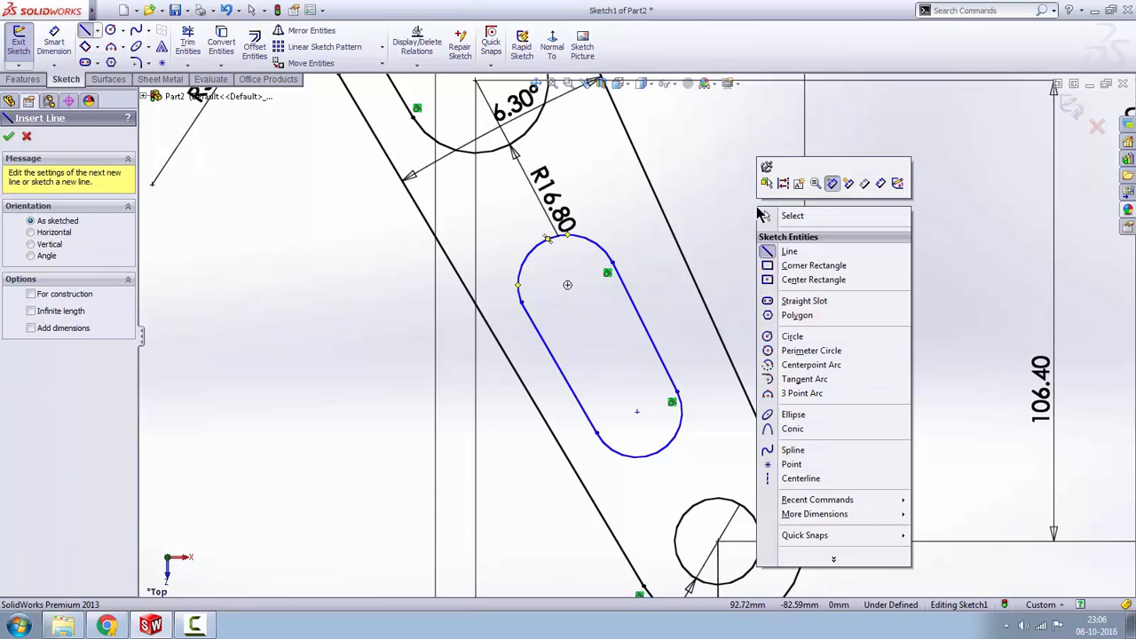
{"action": "left_click", "coordinate": [786, 218]}
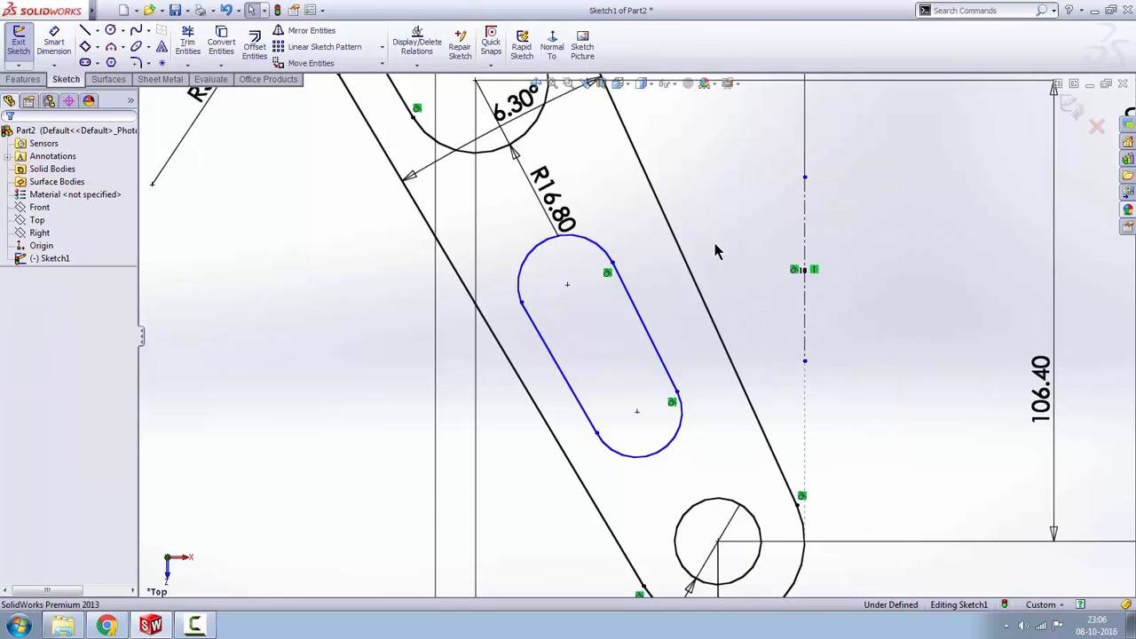
- Make the second lower arm slot's left line tangent to both its upper and lower end arcs
{"action": "left_click", "coordinate": [520, 296]}
{"action": "left_click", "coordinate": [531, 325], "text": "ctrl"}
{"action": "left_click", "coordinate": [574, 261]}
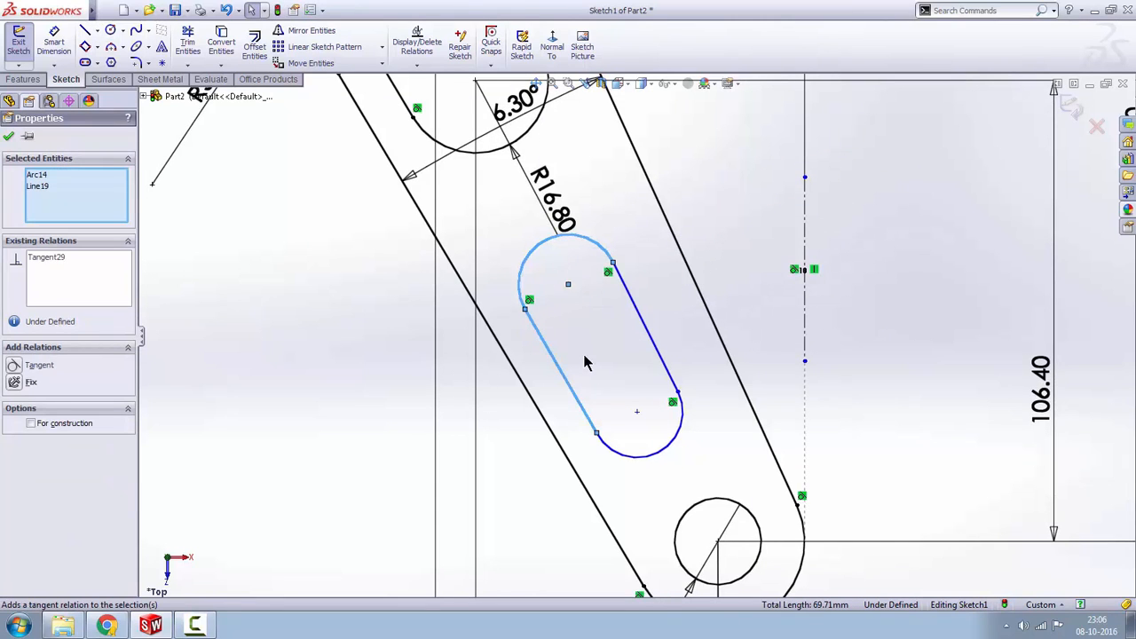
{"action": "left_click", "coordinate": [584, 361]}
{"action": "left_click", "coordinate": [586, 410]}
{"action": "left_click", "coordinate": [619, 455], "text": "ctrl"}
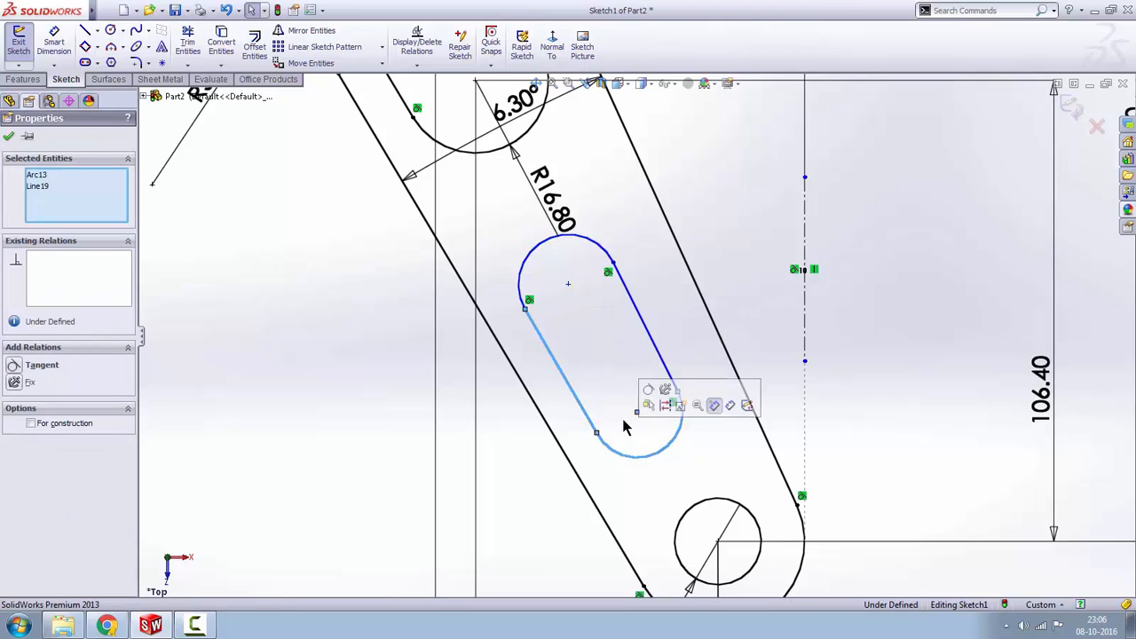
{"action": "left_click", "coordinate": [647, 390]}
{"action": "left_click", "coordinate": [600, 379]}
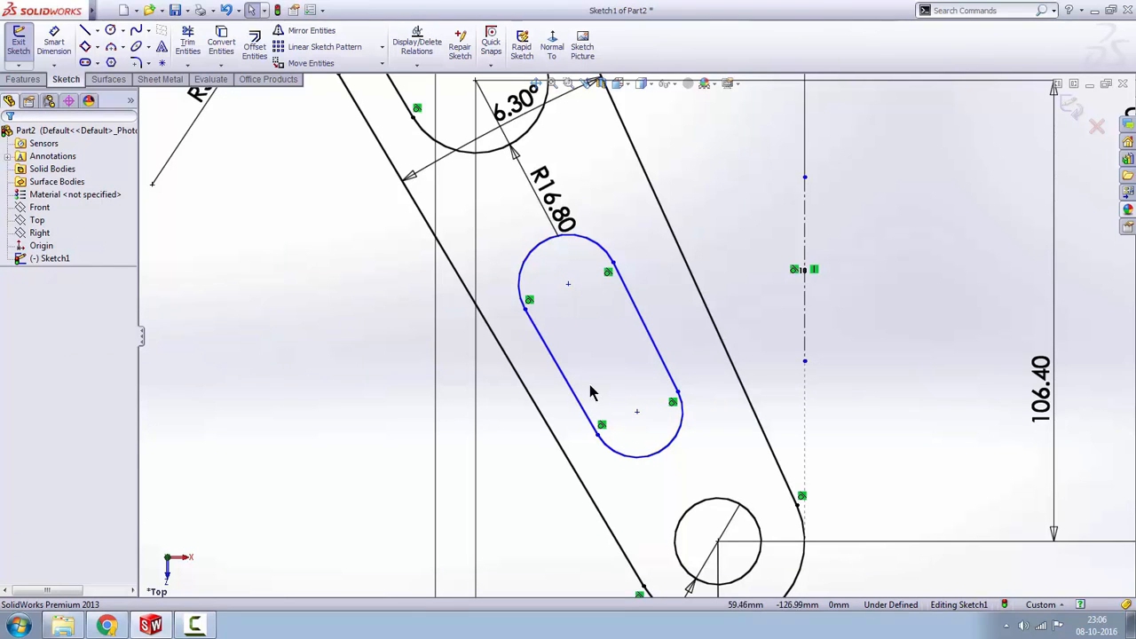
- Dimension the radius of the second lower arm slot's upper arc
{"action": "left_click", "coordinate": [54, 45]}
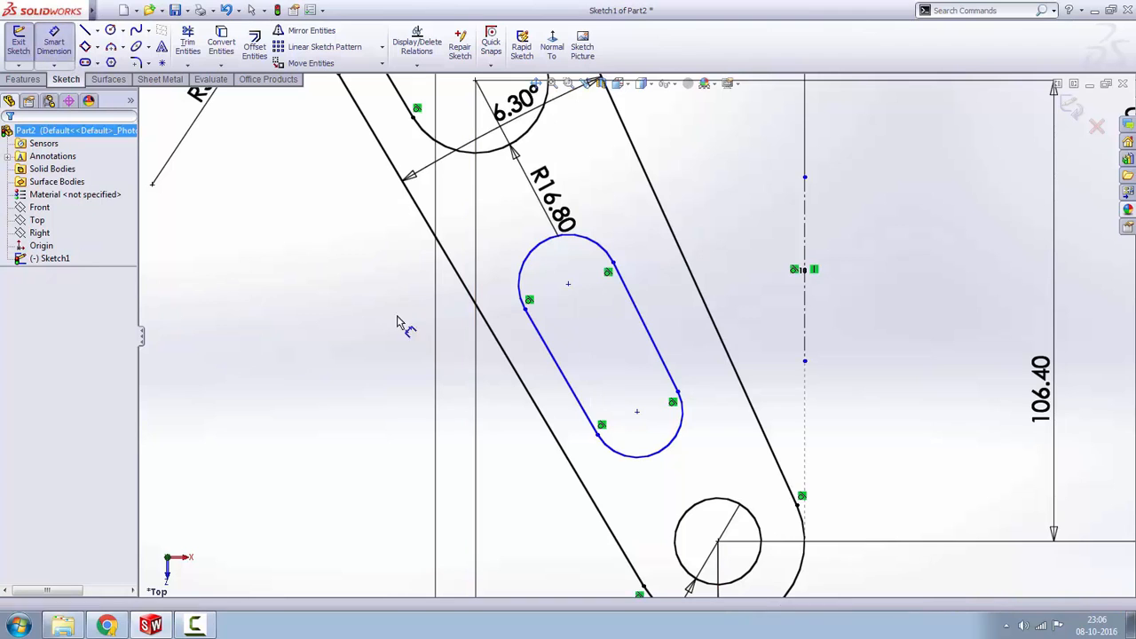
{"action": "left_click", "coordinate": [603, 247]}
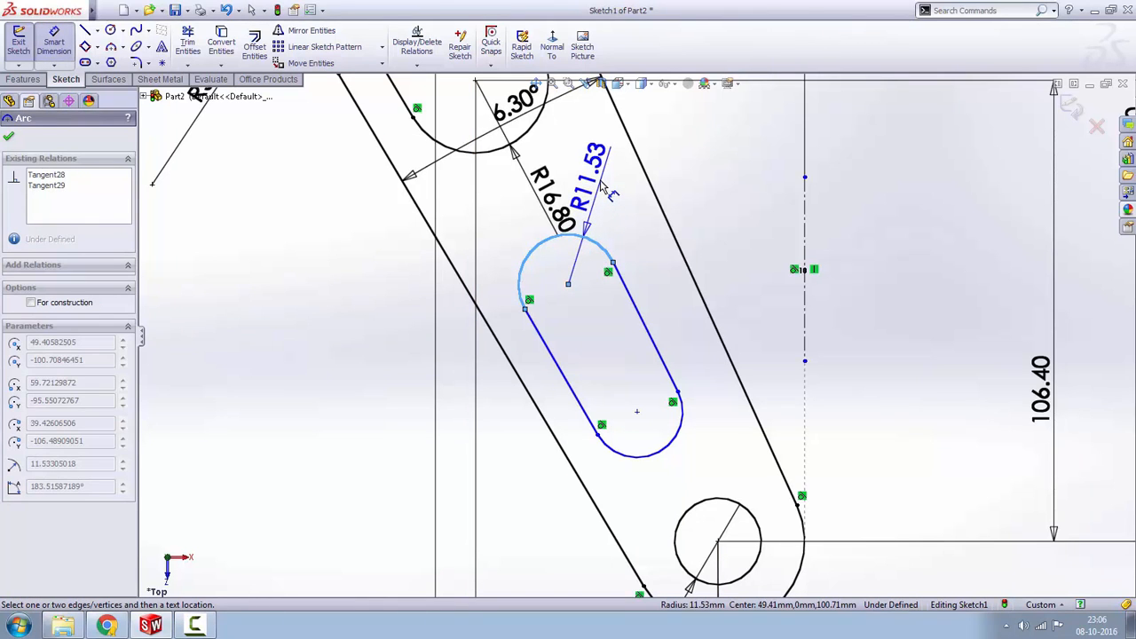
- Dimension the lowest slot's upper end arc to a 14.5 mm radius and its lower end arc to 13.3 mm
{"action": "left_click", "coordinate": [603, 185]}
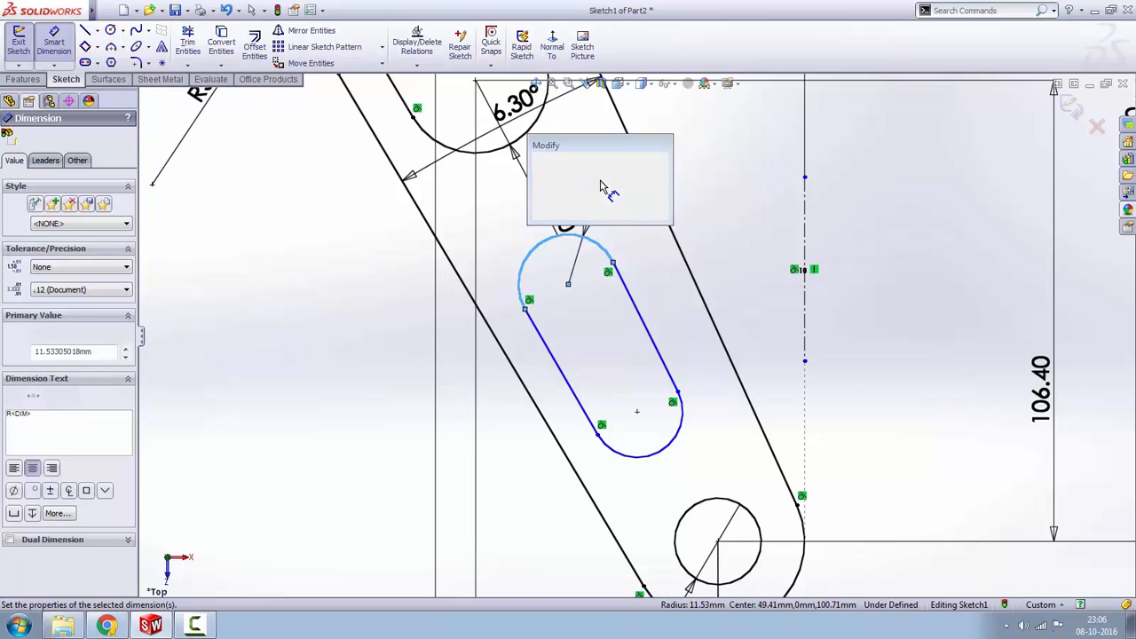
{"action": "type", "text": "14.5"}
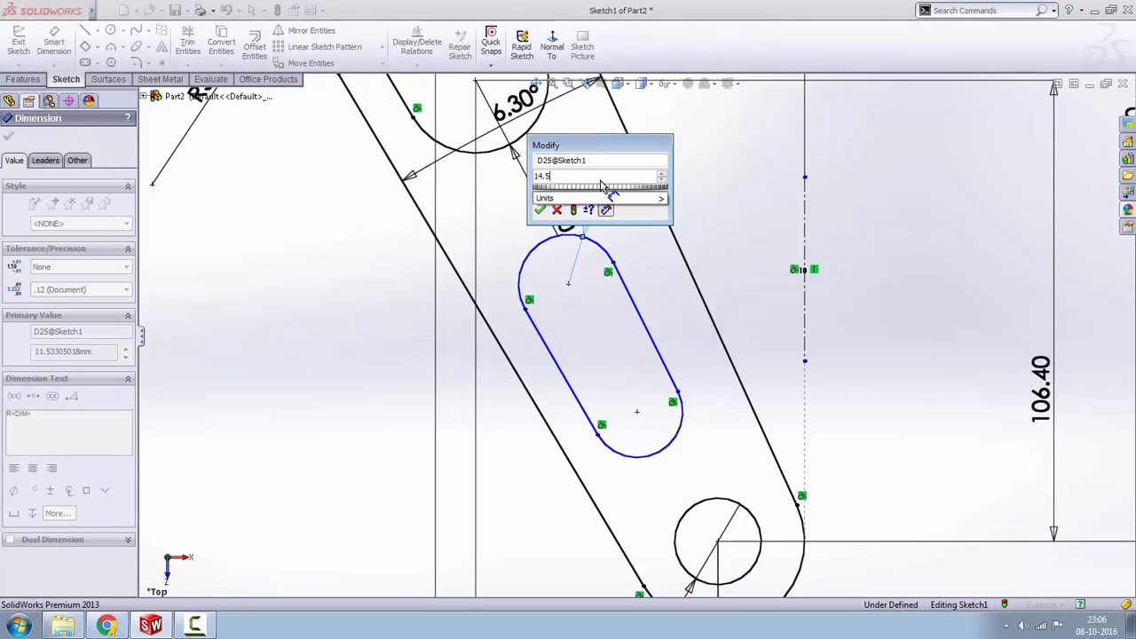
{"action": "key", "text": "Return"}
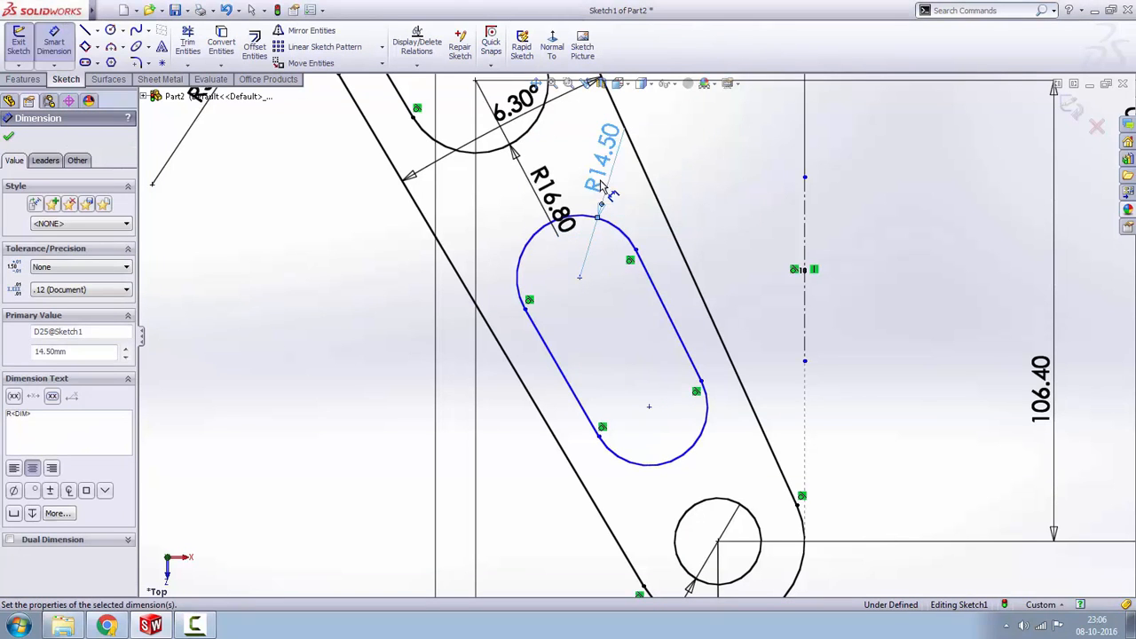
{"action": "left_click", "coordinate": [694, 459]}
{"action": "left_click", "coordinate": [781, 355]}
{"action": "type", "text": "1"}
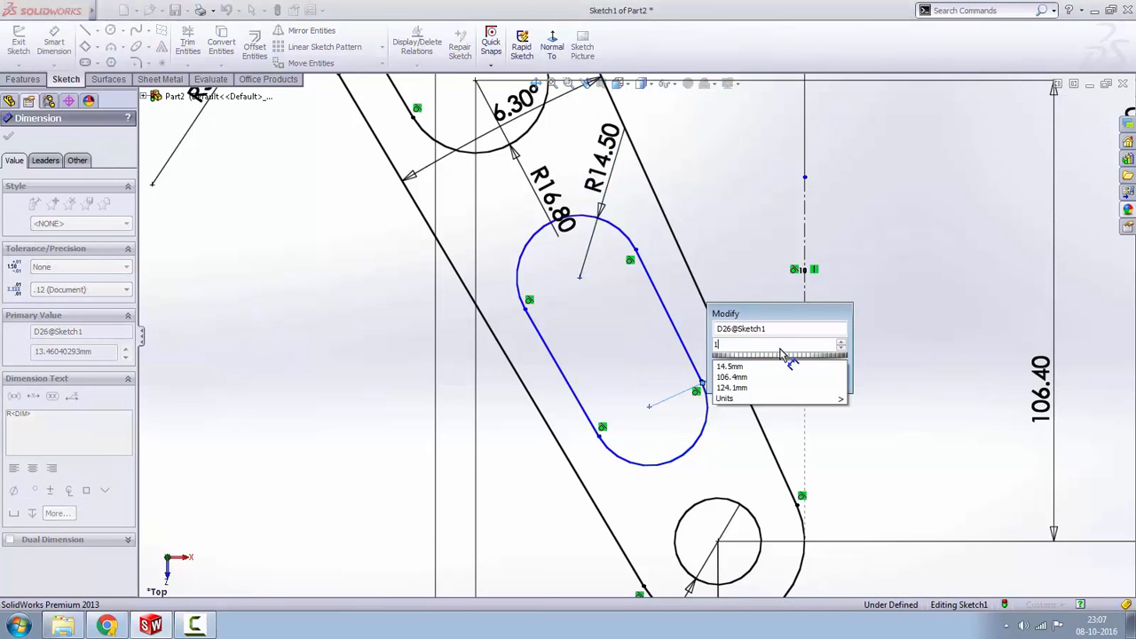
{"action": "type", "text": "3.3"}
{"action": "key", "text": "Return"}
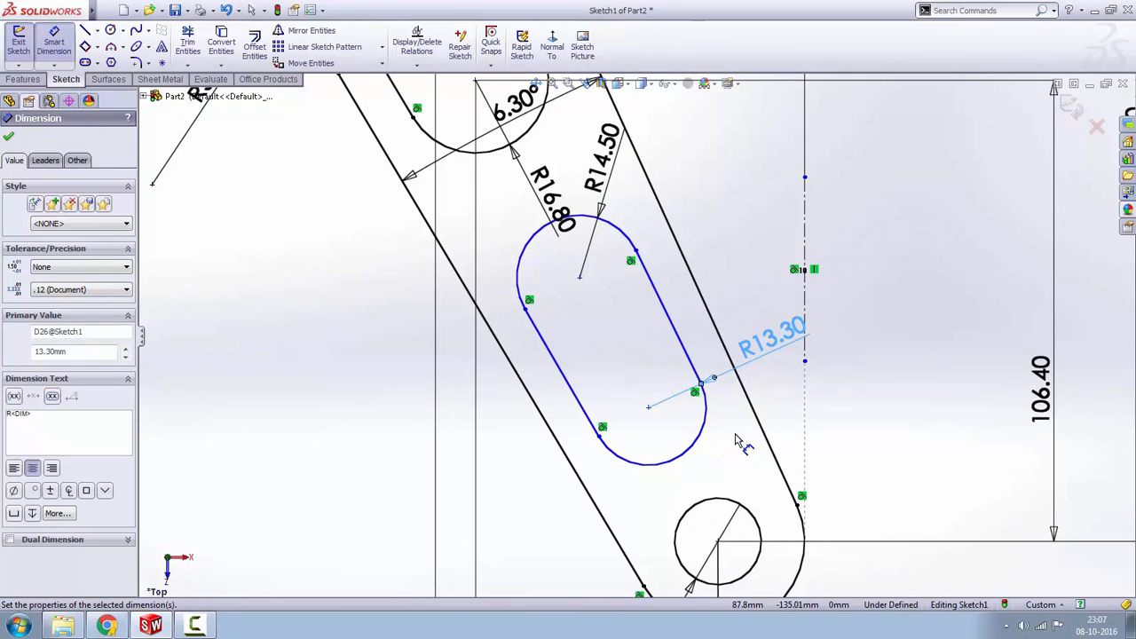
- Set the horizontal distance from the Ø20 hole's centre to the lowest slot's upper arc centre to 37.20 mm and reposition that dimension
{"action": "scroll", "coordinate": [736, 468], "scroll_direction": "up", "scroll_amount": 1}
{"action": "scroll", "coordinate": [708, 520], "scroll_direction": "up", "scroll_amount": 1}
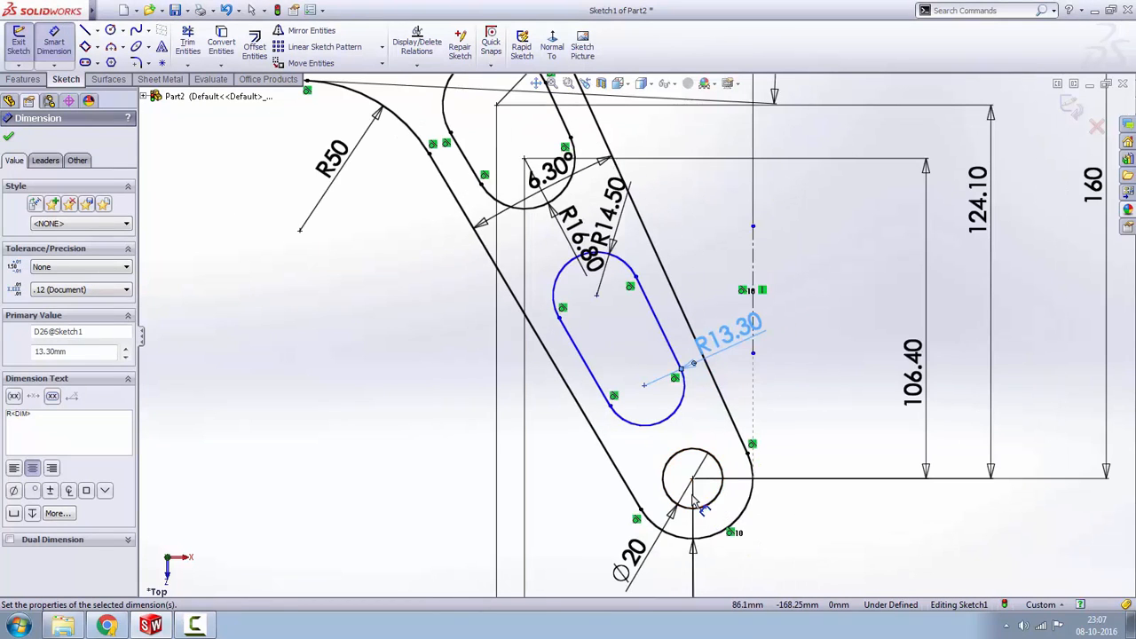
{"action": "left_click", "coordinate": [692, 480]}
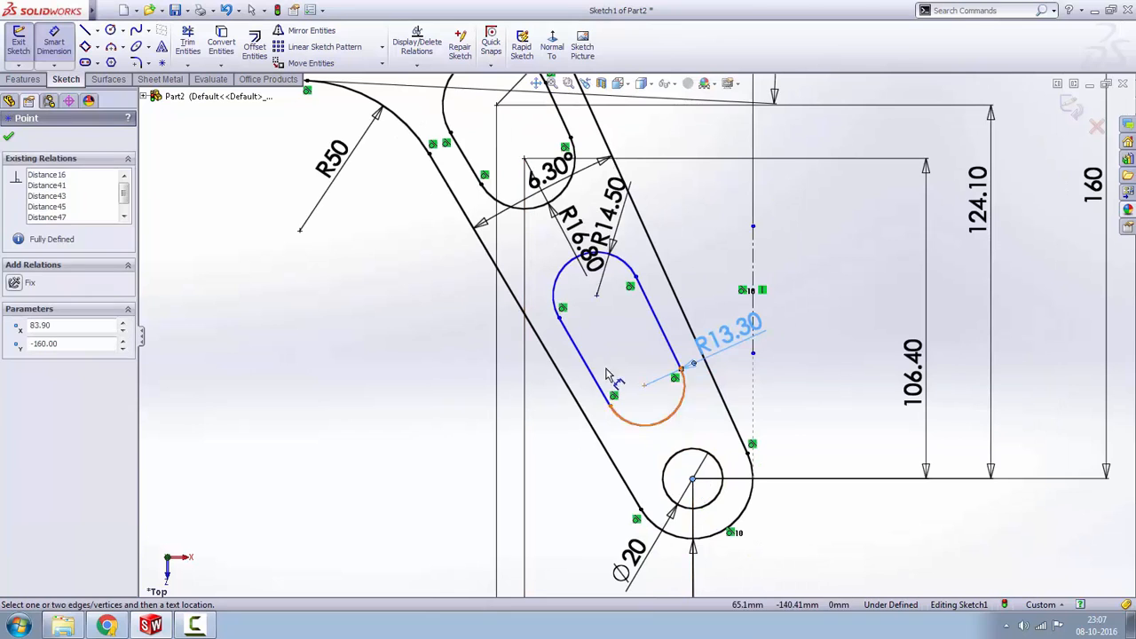
{"action": "left_click", "coordinate": [596, 296]}
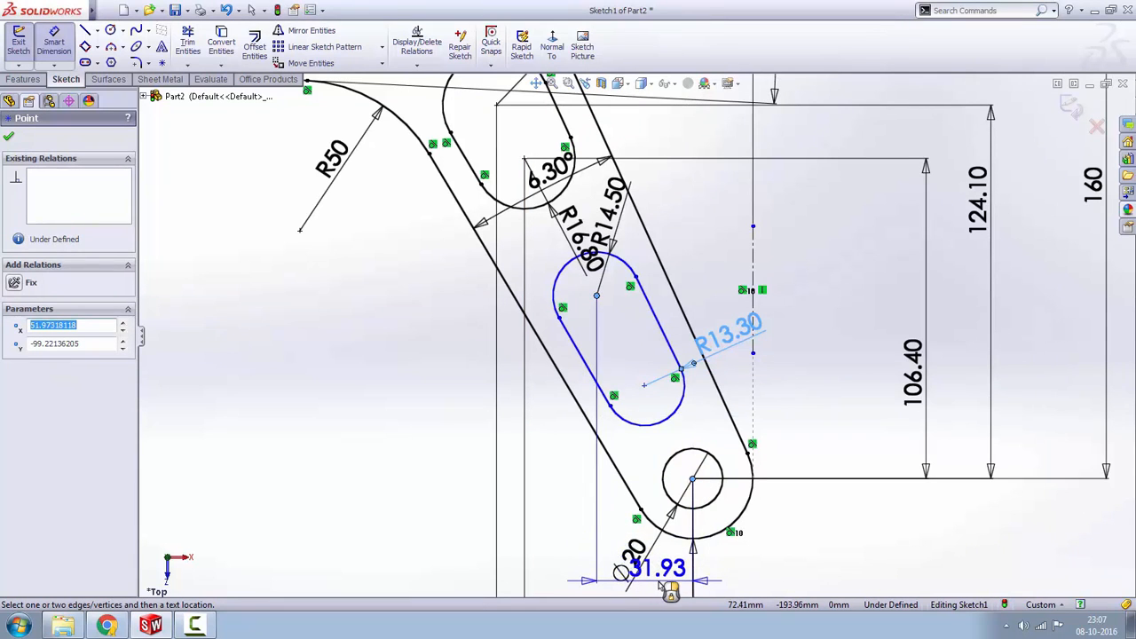
{"action": "left_click", "coordinate": [670, 591]}
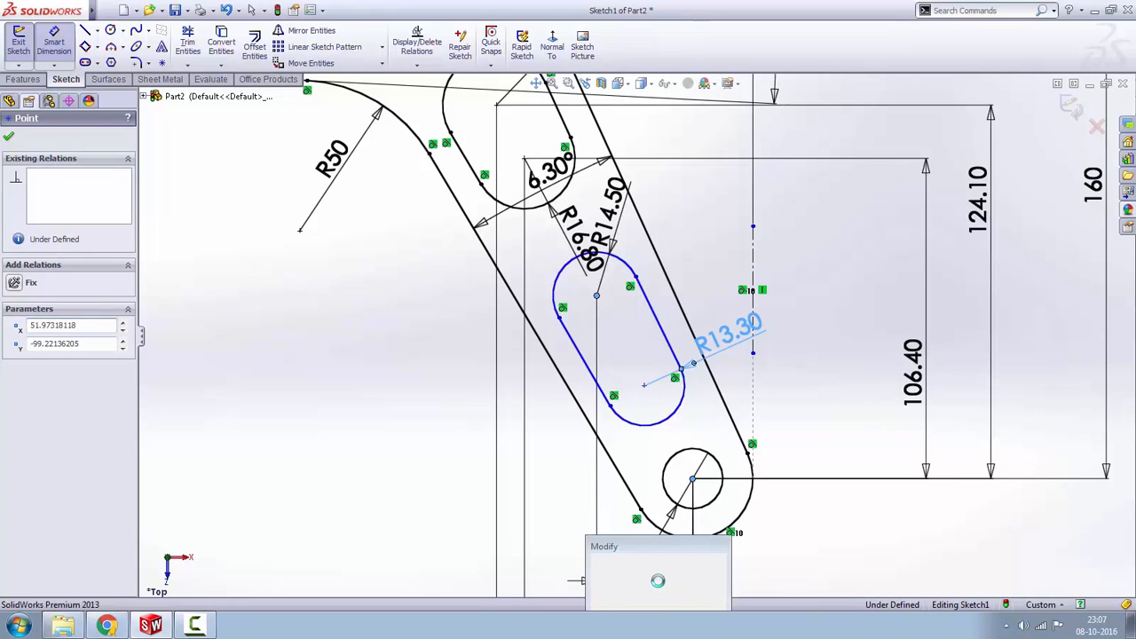
{"action": "type", "text": "37.20"}
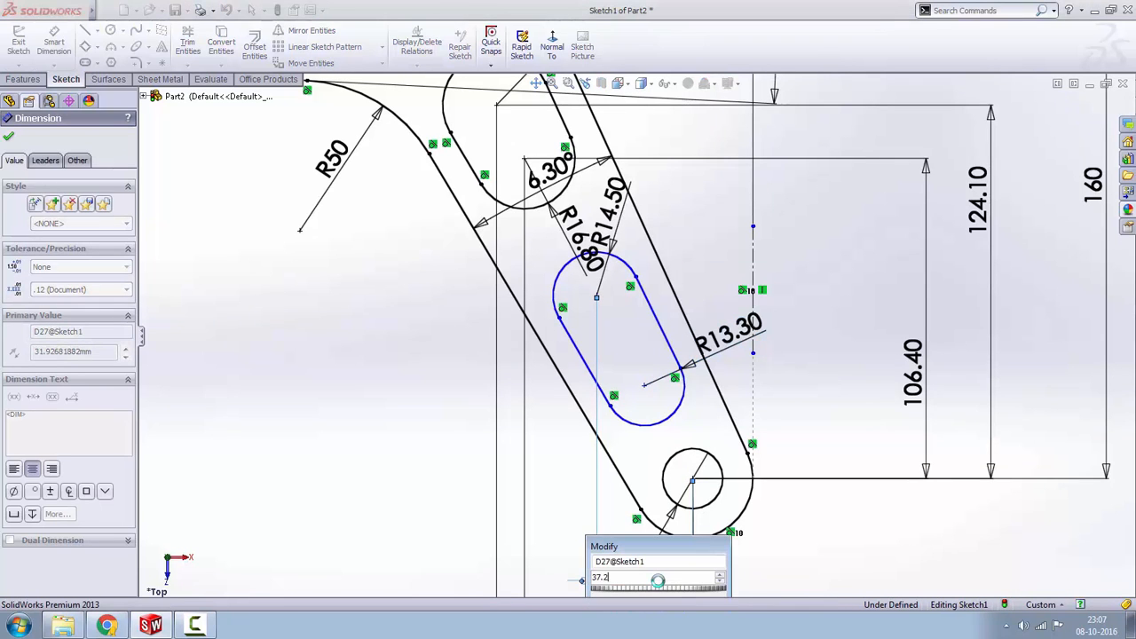
{"action": "key", "text": "Return"}
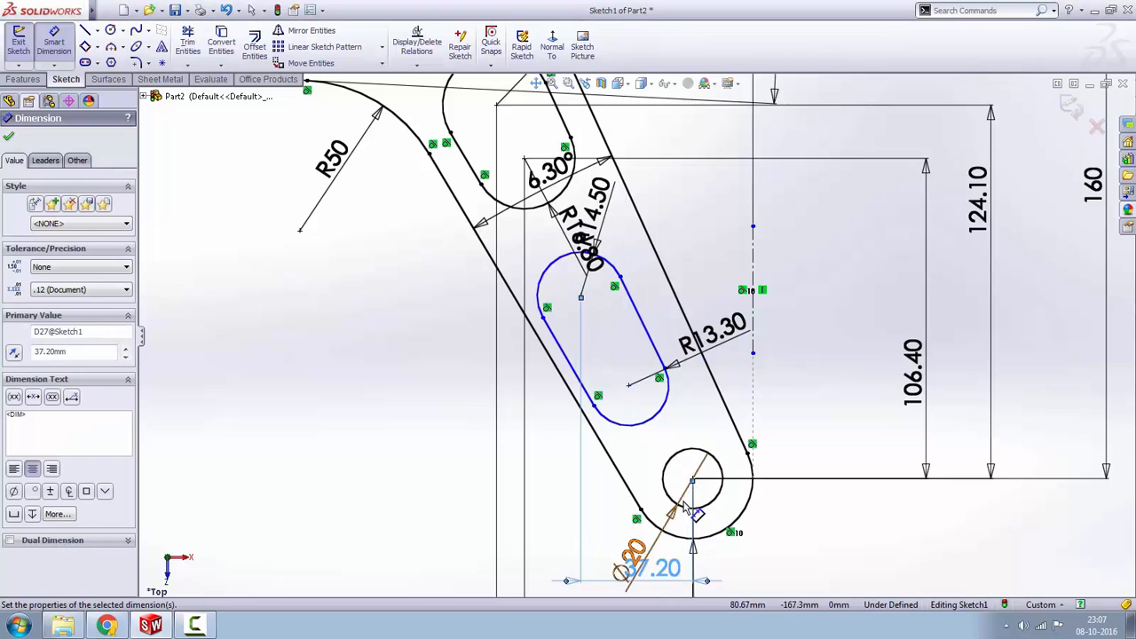
{"action": "scroll", "coordinate": [684, 502], "scroll_direction": "up", "scroll_amount": 1}
{"action": "scroll", "coordinate": [745, 522], "scroll_direction": "up", "scroll_amount": 1}
{"action": "left_click", "coordinate": [725, 524]}
{"action": "left_click_drag", "start_coordinate": [648, 493], "coordinate": [638, 535]}
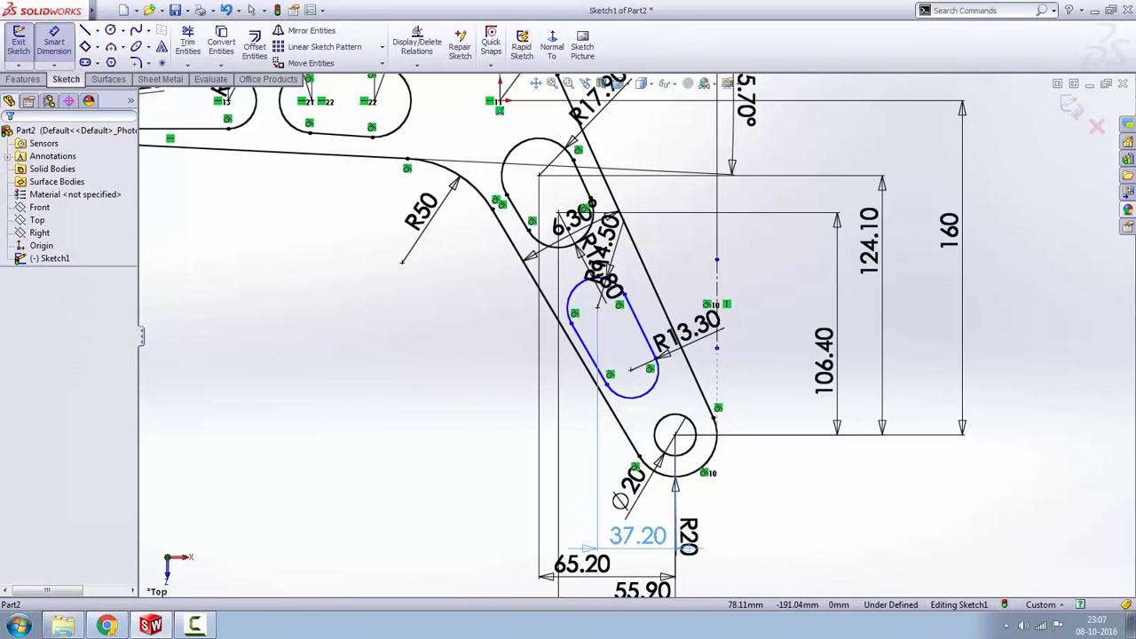
- Set the horizontal distance from the Ø20 hole's centre to the lowest slot's lower arc centre to 27.9 mm
{"action": "left_click", "coordinate": [675, 435]}
{"action": "left_click", "coordinate": [630, 370]}
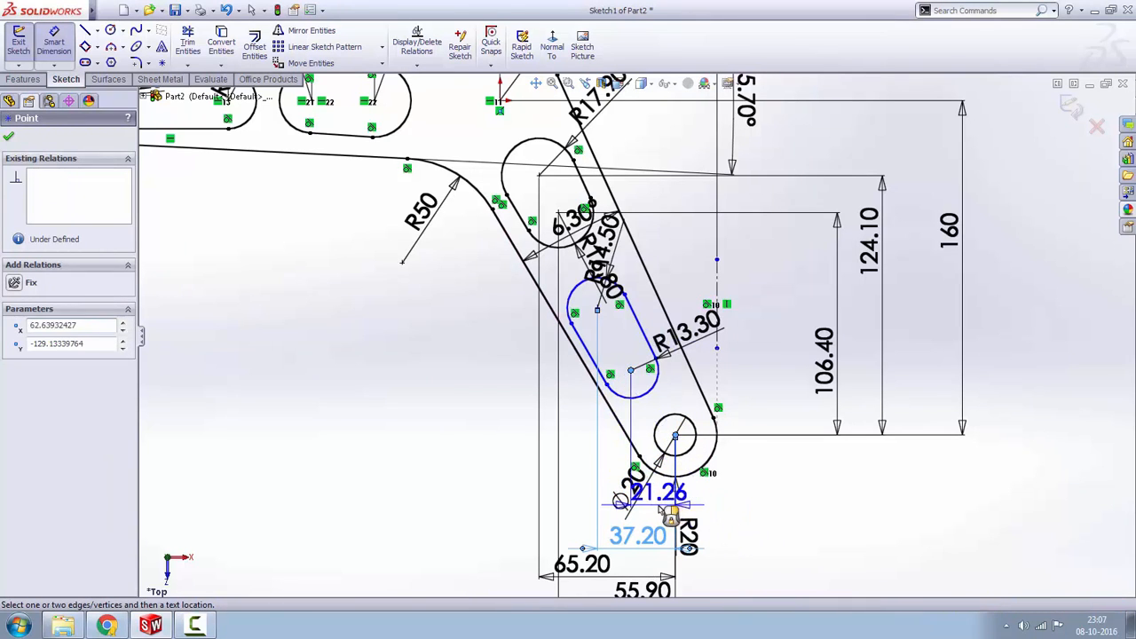
{"action": "left_click", "coordinate": [658, 502]}
{"action": "type", "text": "27.9"}
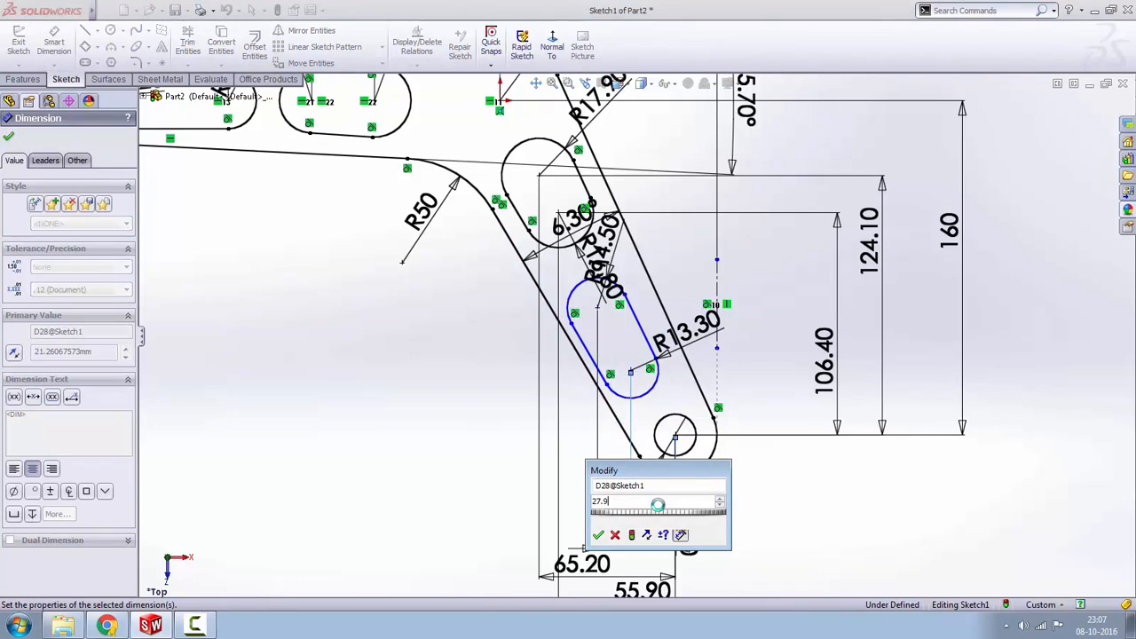
{"action": "key", "text": "Return"}
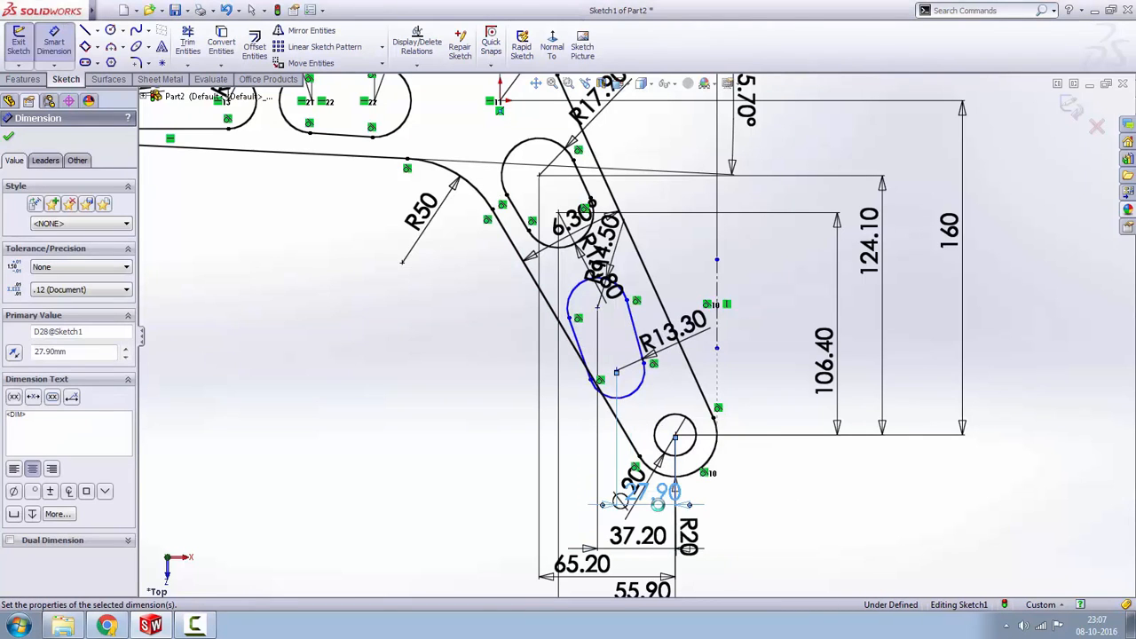
- Set the vertical distance from the Ø20 hole's centre to the lowest slot's upper arc centre to 70.90 mm
{"action": "left_click", "coordinate": [675, 436]}
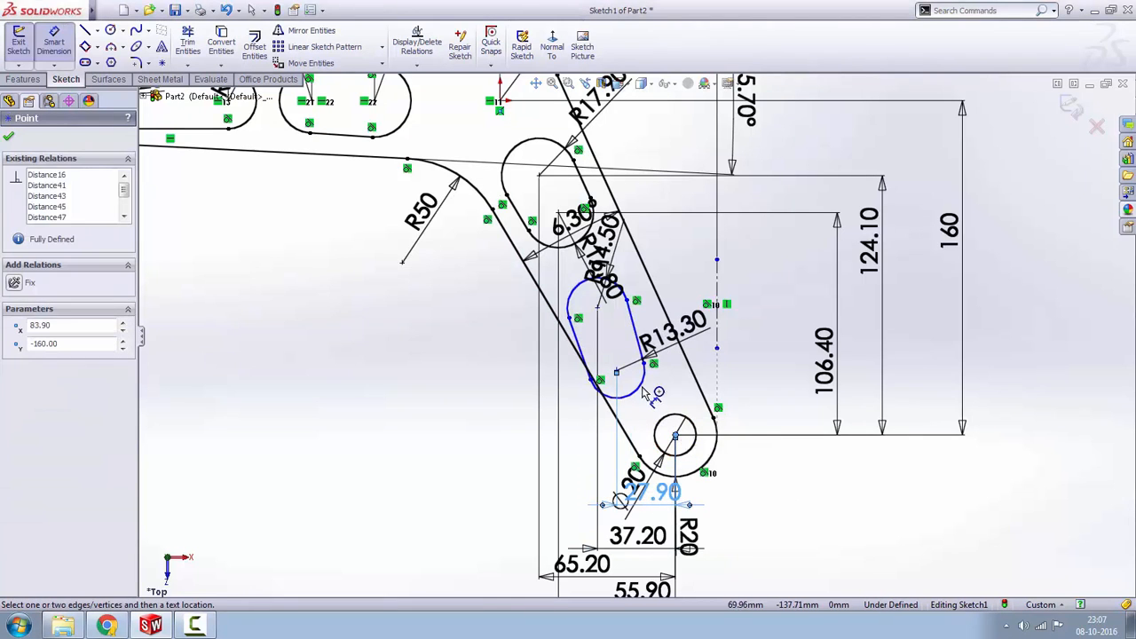
{"action": "left_click", "coordinate": [597, 309]}
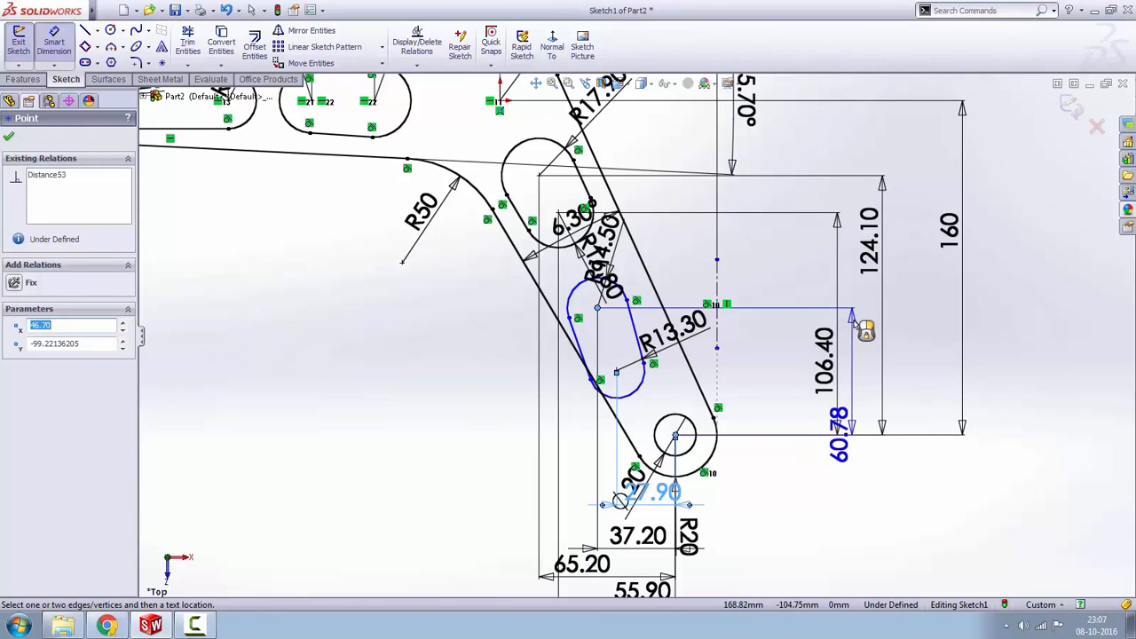
{"action": "left_click", "coordinate": [858, 328]}
{"action": "type", "text": "7"}
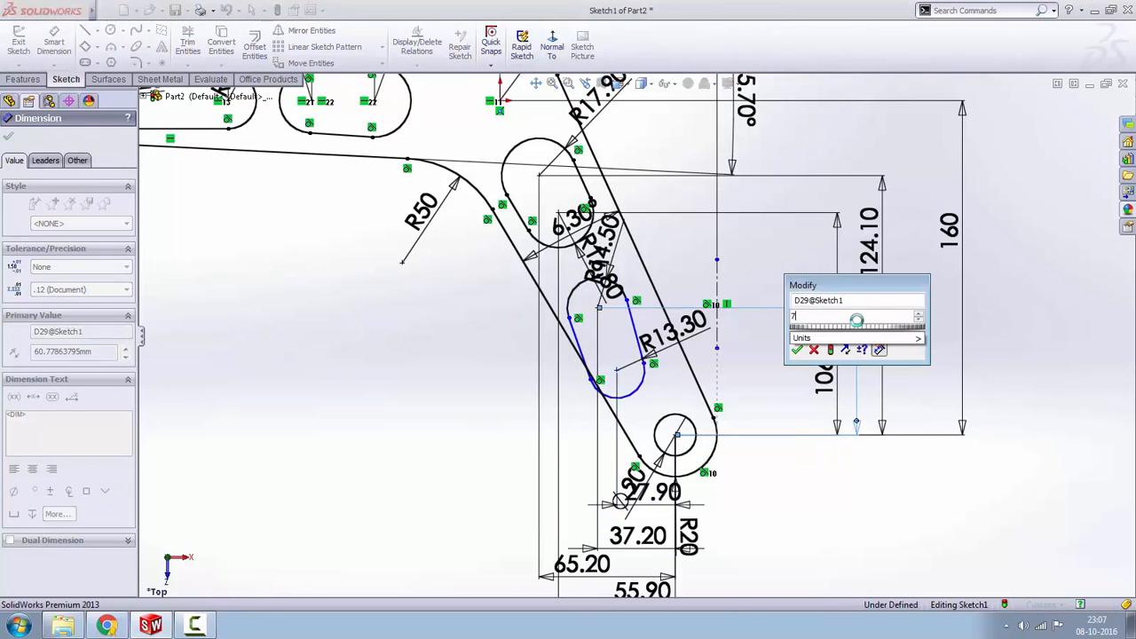
{"action": "type", "text": "0.90"}
{"action": "key", "text": "Return"}
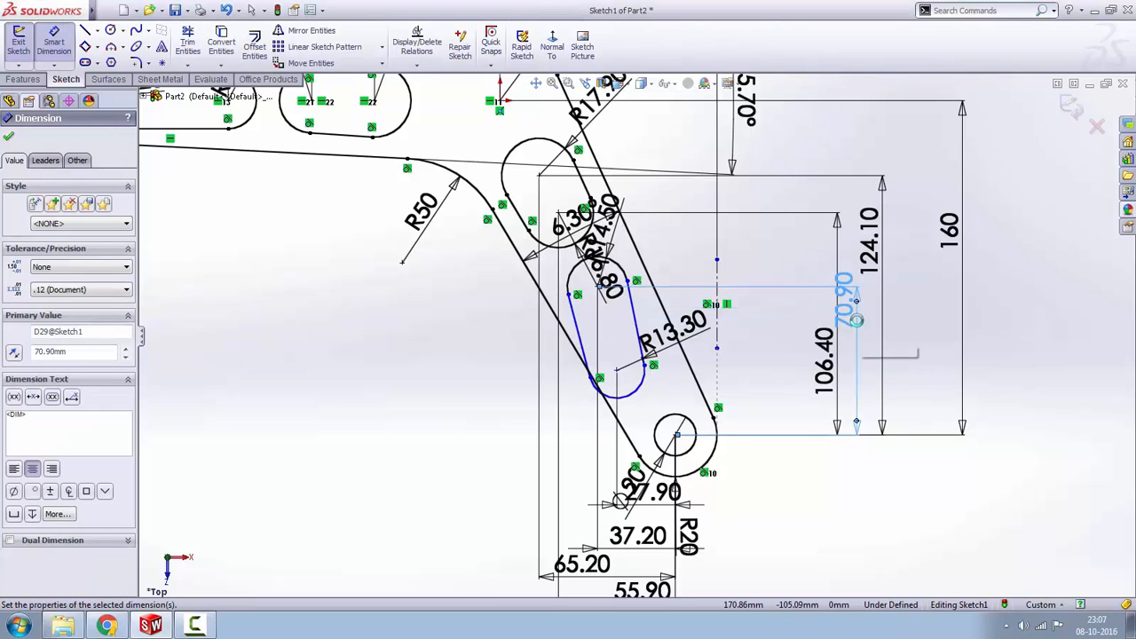
- Set the vertical distance from the Ø20 hole's centre to the lowest slot's lower arc centre to 53.2 mm and finish dimensioning
{"action": "left_click", "coordinate": [676, 436]}
{"action": "left_click", "coordinate": [617, 371]}
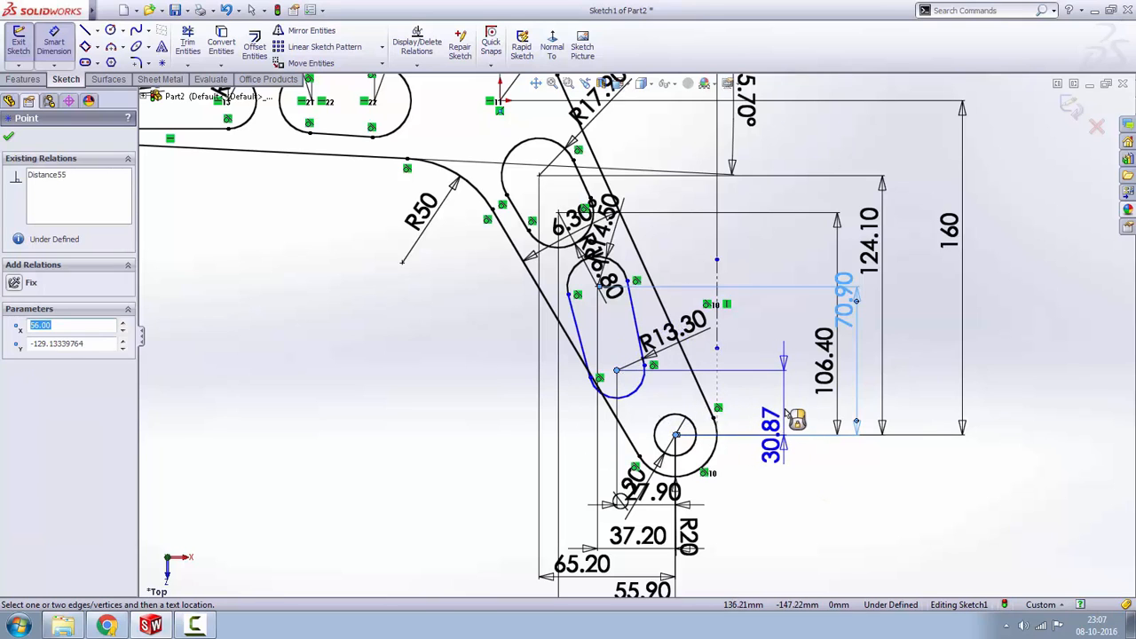
{"action": "left_click", "coordinate": [797, 420]}
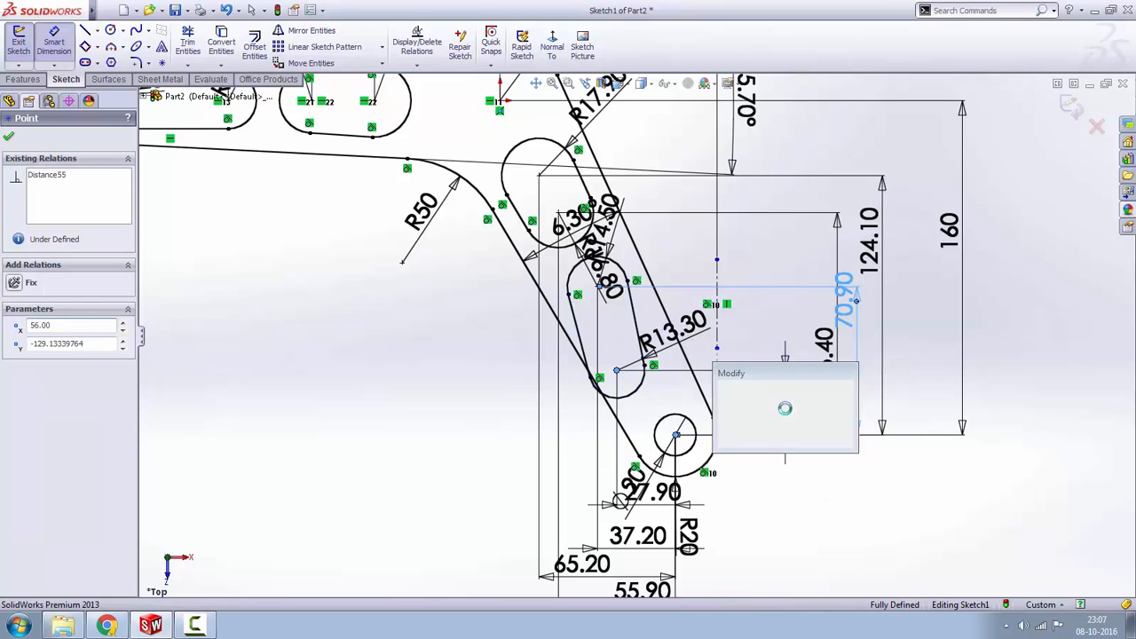
{"action": "type", "text": "53."}
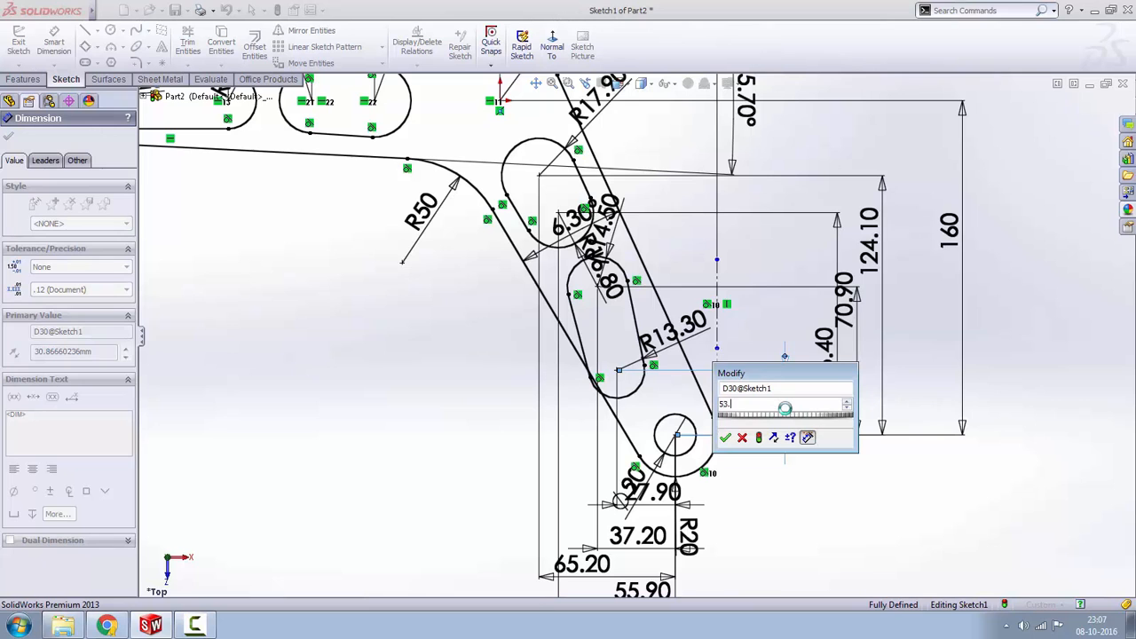
{"action": "type", "text": "2"}
{"action": "key", "text": "Return"}
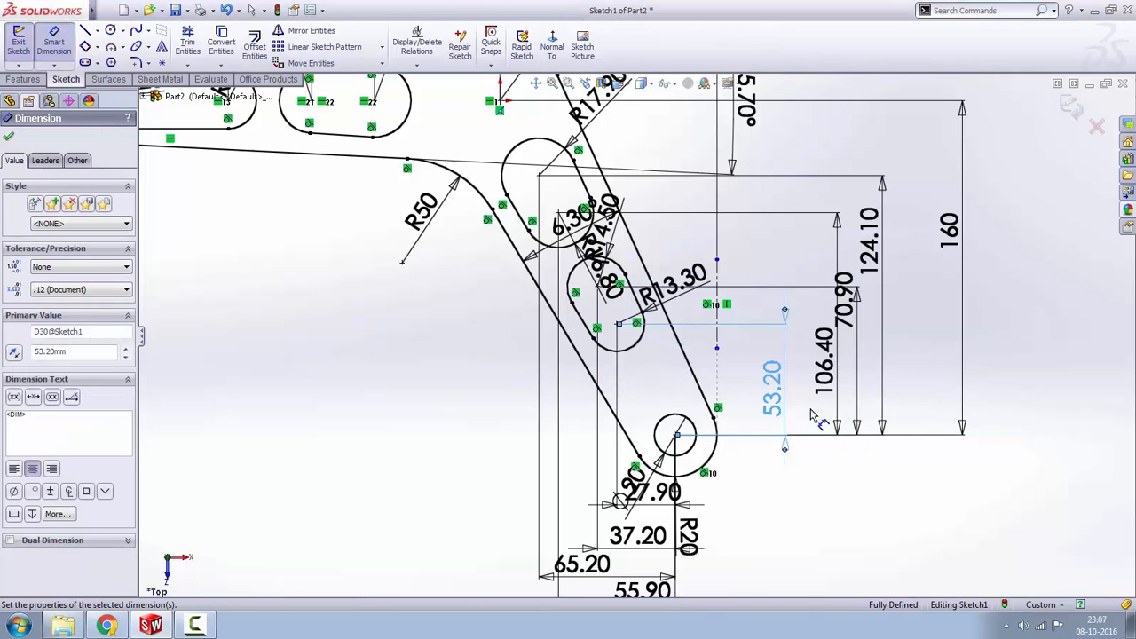
{"action": "left_click", "coordinate": [1058, 435]}
{"action": "scroll", "coordinate": [575, 316], "scroll_direction": "down", "scroll_amount": 1}
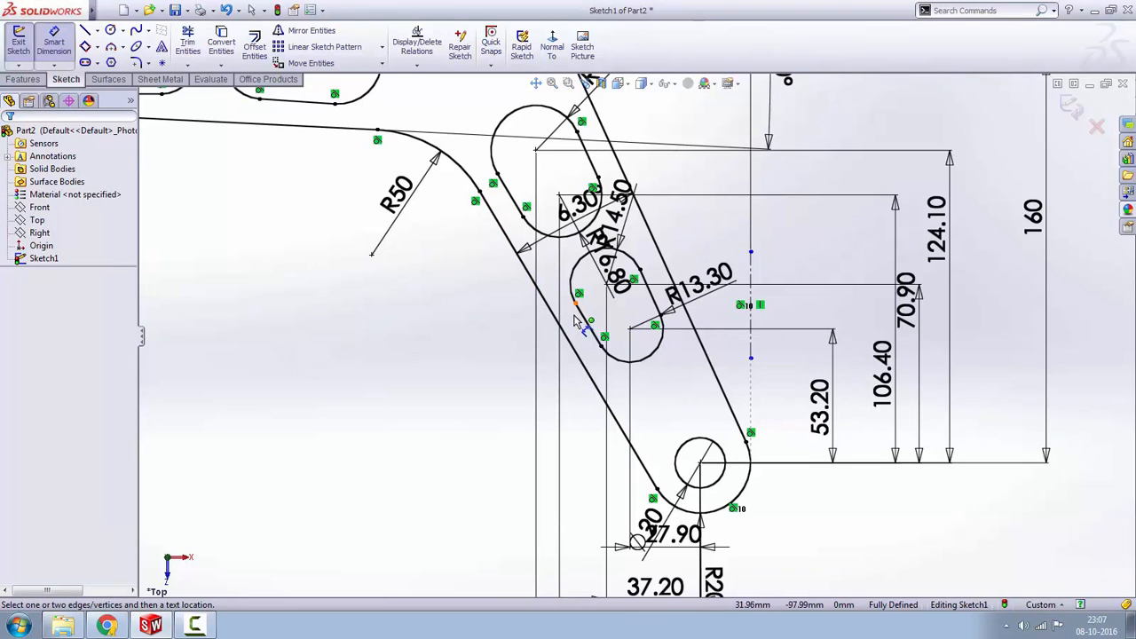
{"action": "scroll", "coordinate": [578, 330], "scroll_direction": "up", "scroll_amount": 4}
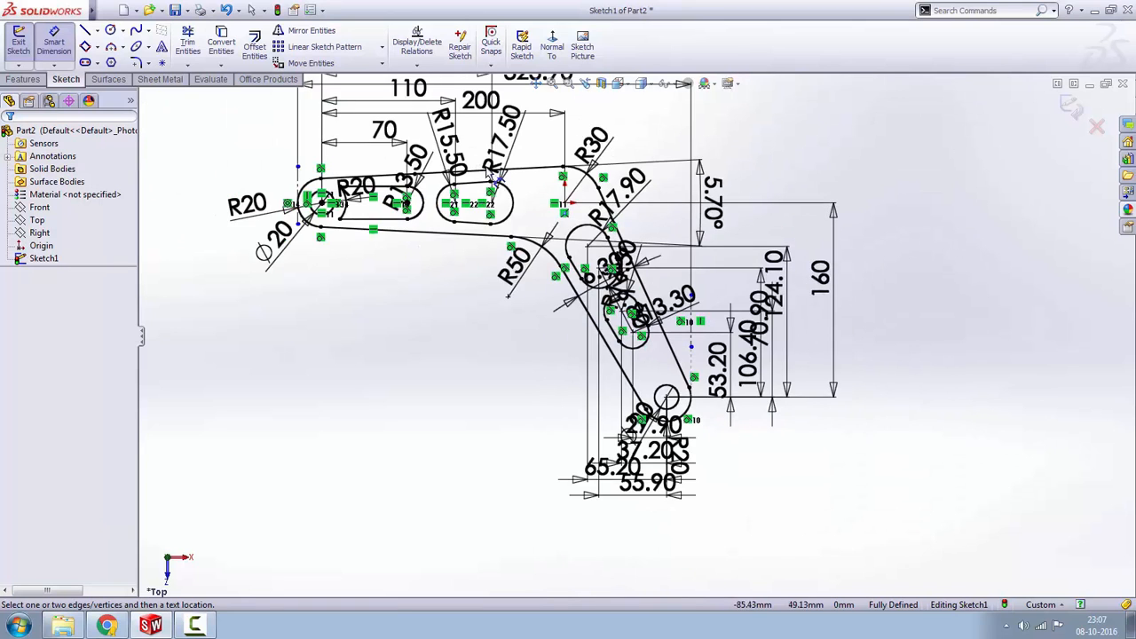
{"action": "scroll", "coordinate": [542, 202], "scroll_direction": "down", "scroll_amount": 6}
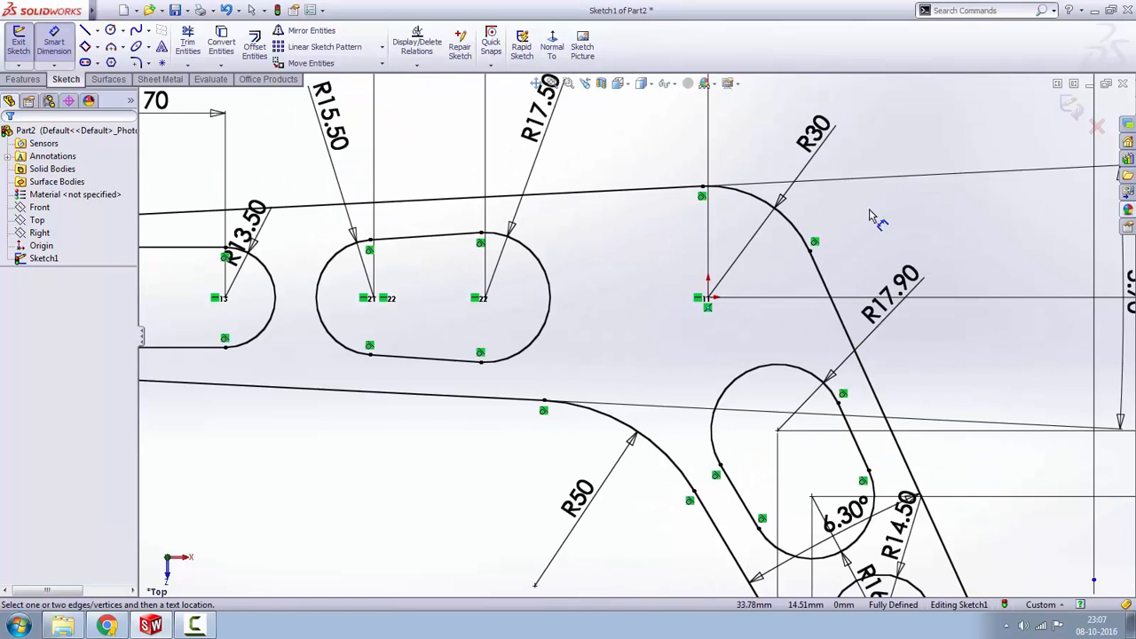
{"action": "right_click", "coordinate": [898, 214]}
{"action": "left_click", "coordinate": [928, 217]}
- Sketch a three-point arc of about 20 mm radius between the R17.5 slot end and the origin, bulging toward the origin
{"action": "scroll", "coordinate": [677, 213], "scroll_direction": "up", "scroll_amount": 3}
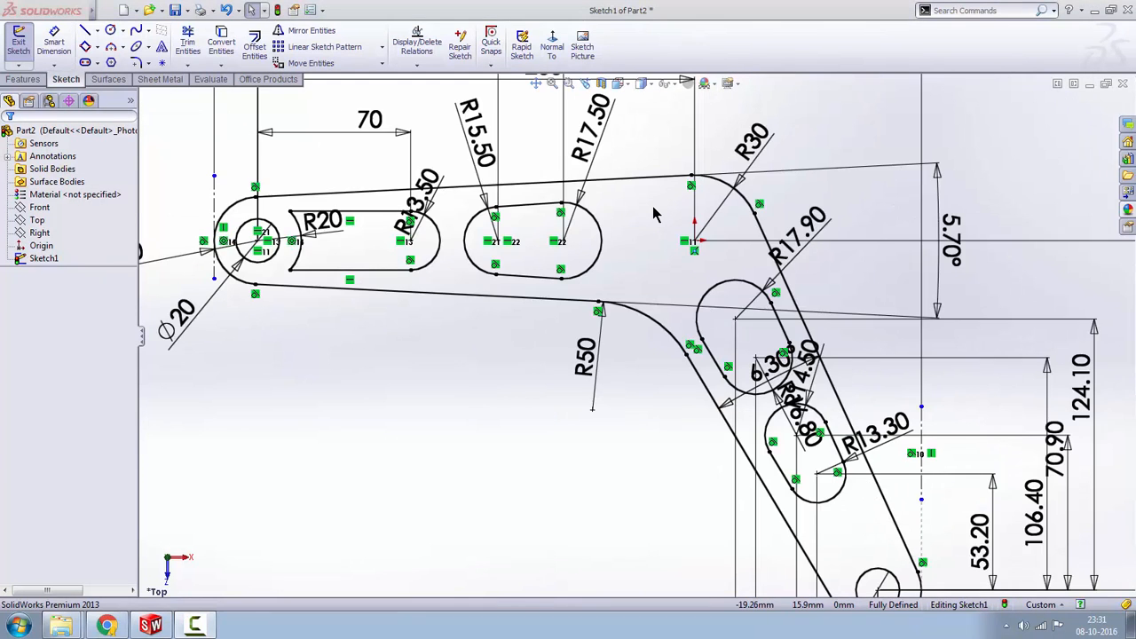
{"action": "left_click", "coordinate": [111, 48]}
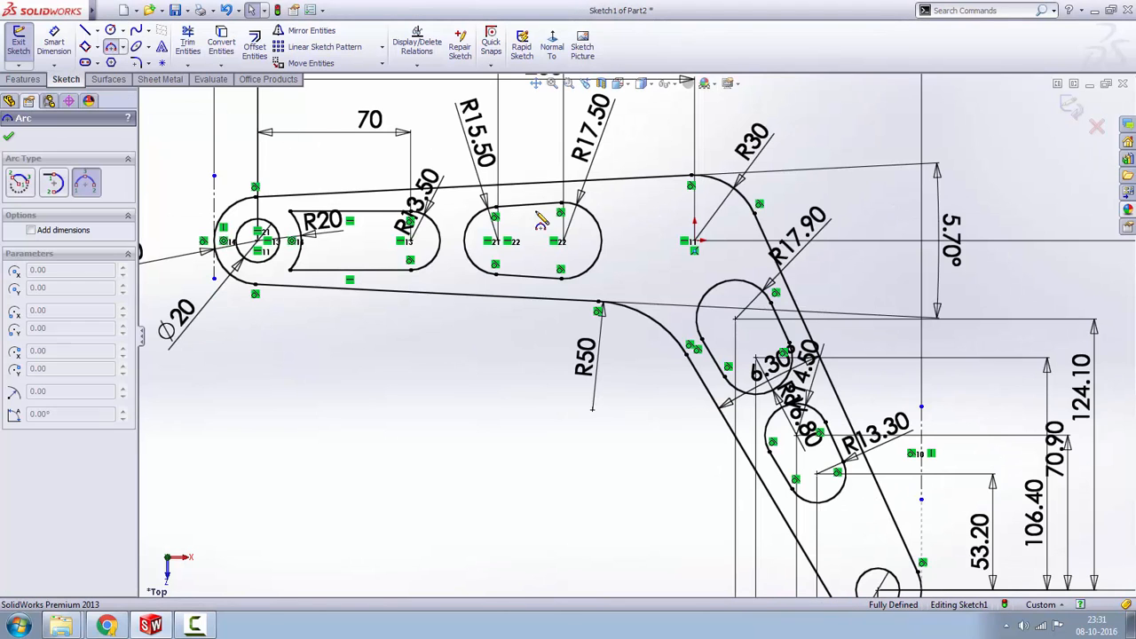
{"action": "left_click", "coordinate": [610, 205]}
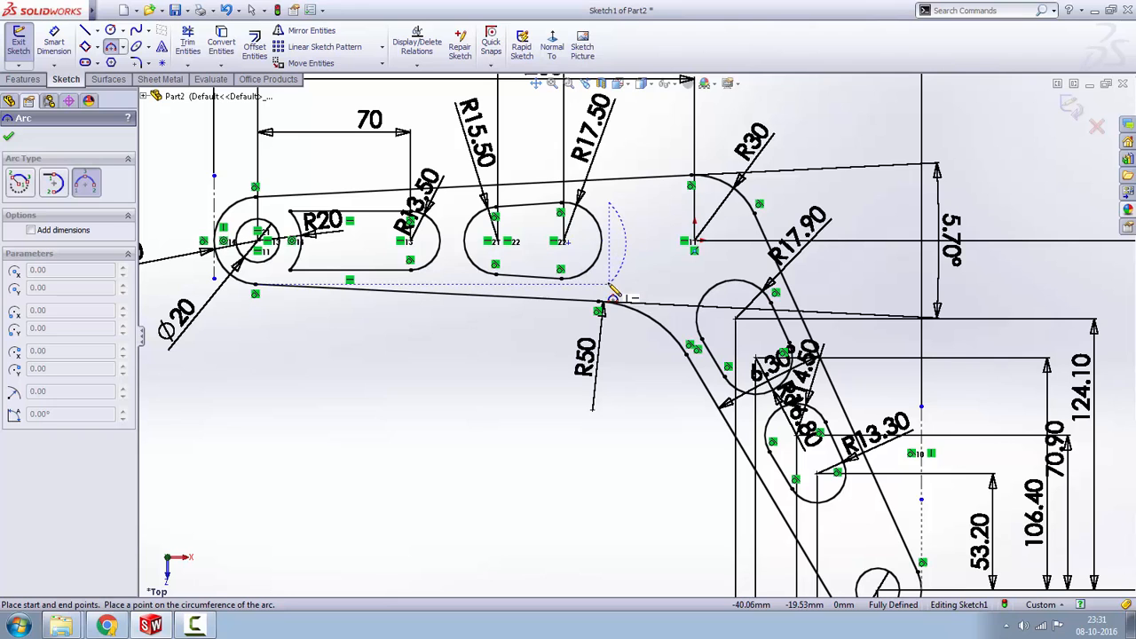
{"action": "left_click", "coordinate": [611, 278]}
{"action": "left_click", "coordinate": [628, 238]}
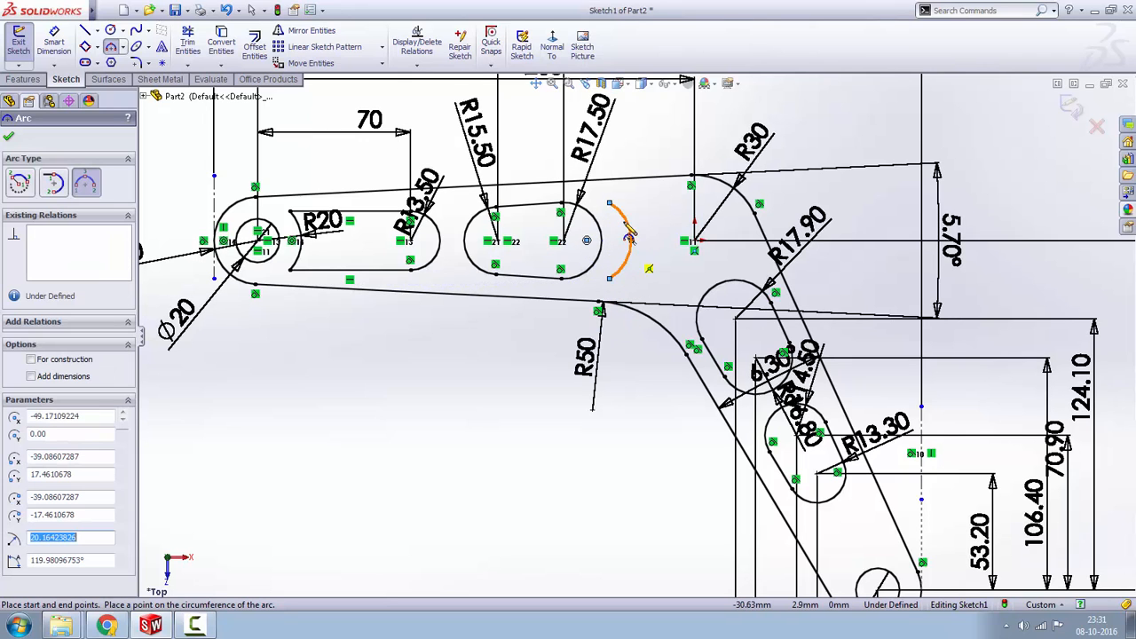
- Sketch a horizontal line about 30 mm long from the new arc's upper endpoint toward the R30 corner
{"action": "left_click", "coordinate": [85, 31]}
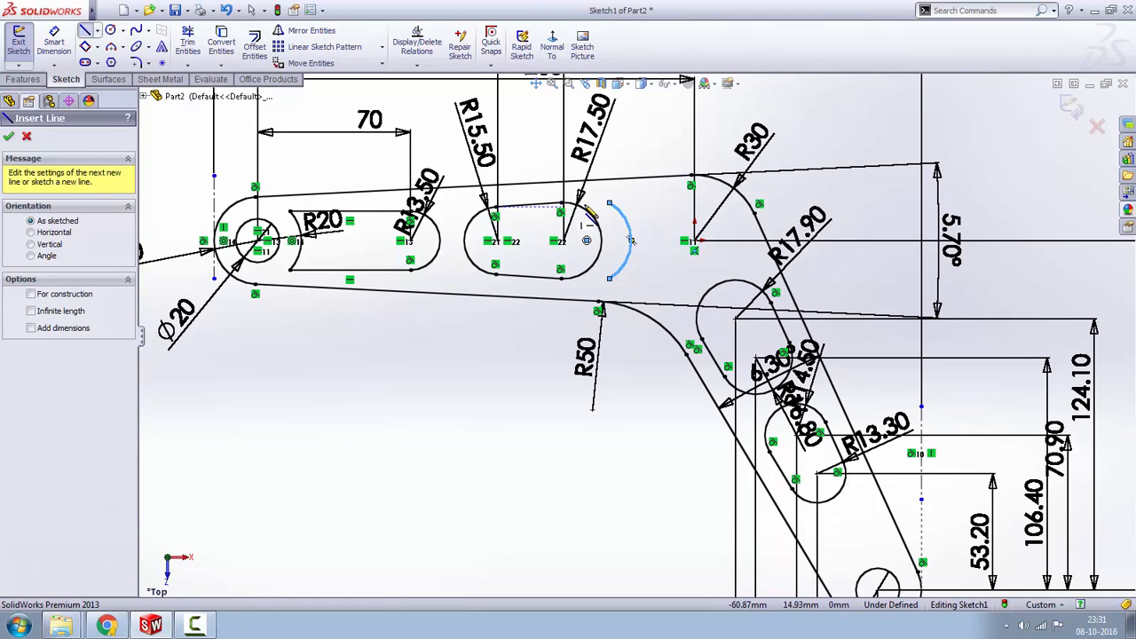
{"action": "left_click", "coordinate": [610, 204]}
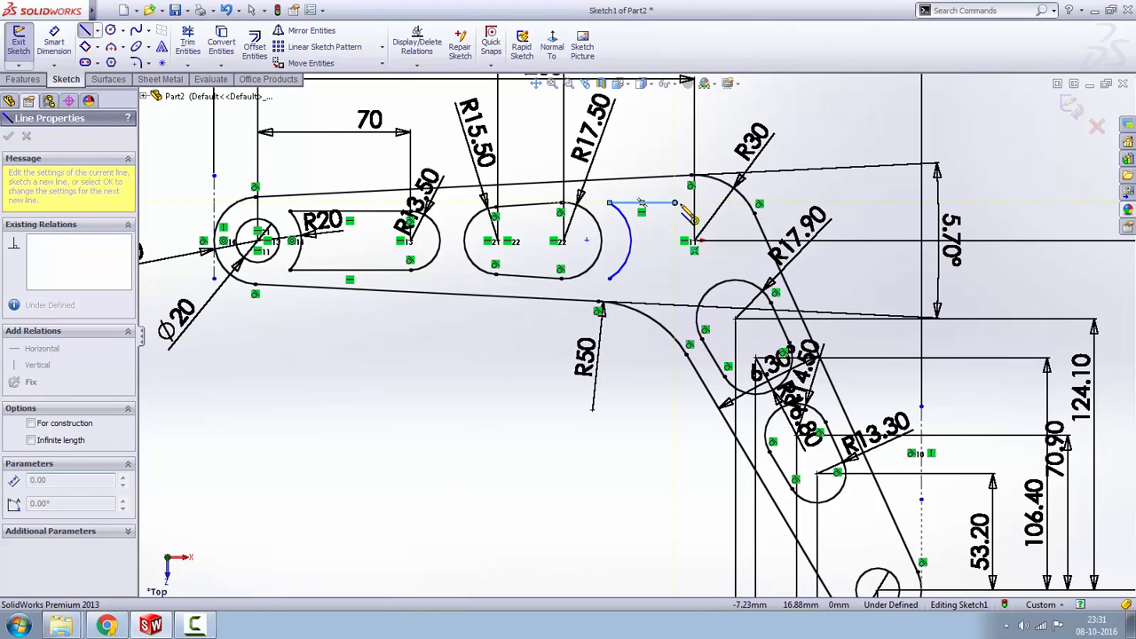
{"action": "left_click", "coordinate": [674, 204]}
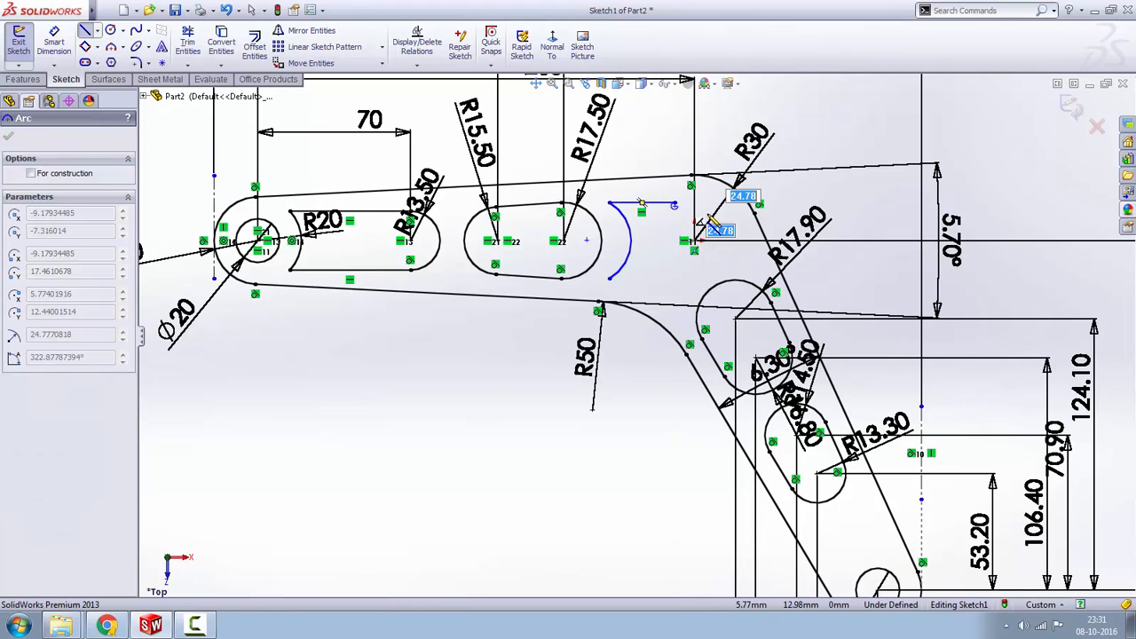
- Sketch a three-point arc of about 18 mm radius from the horizontal line's end, curving down toward the R30 corner
{"action": "left_click", "coordinate": [114, 65]}
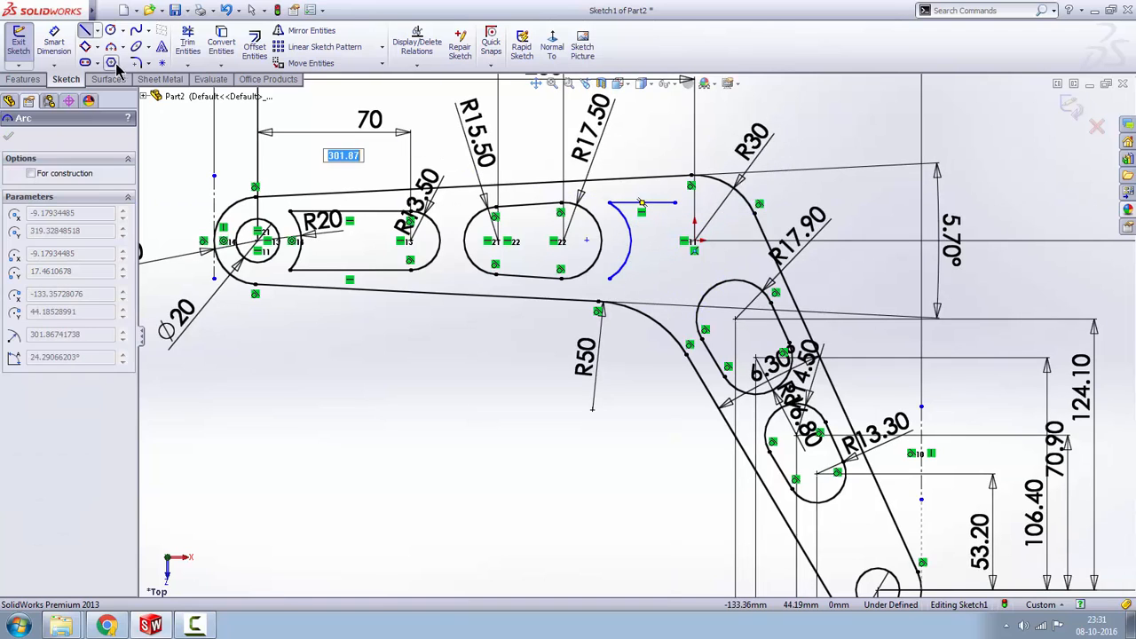
{"action": "left_click", "coordinate": [676, 206]}
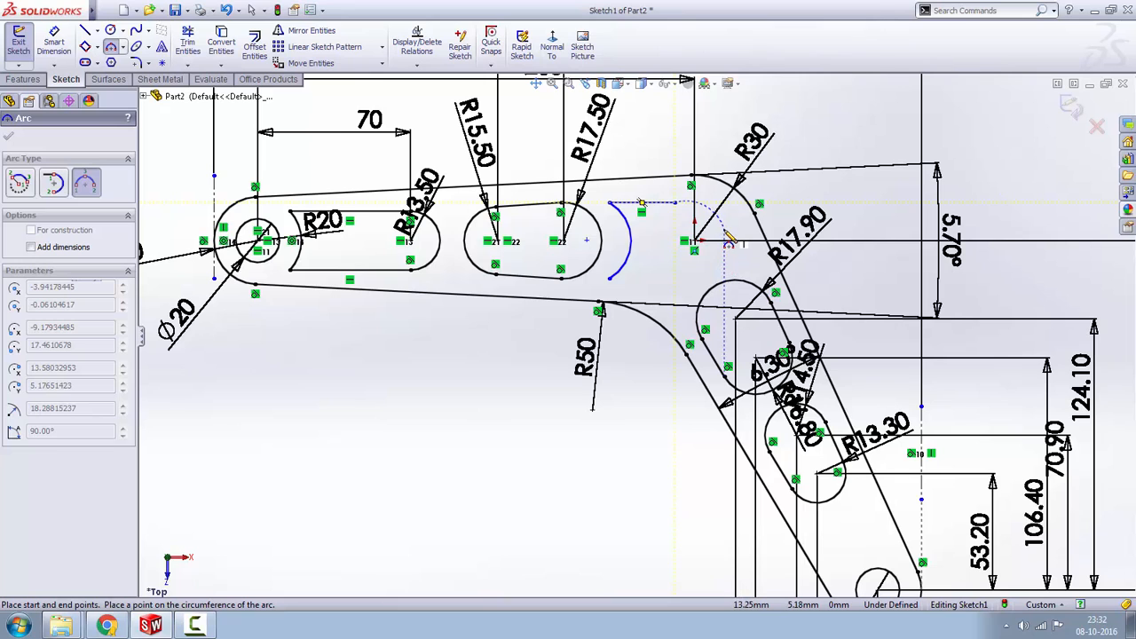
{"action": "left_click", "coordinate": [724, 231]}
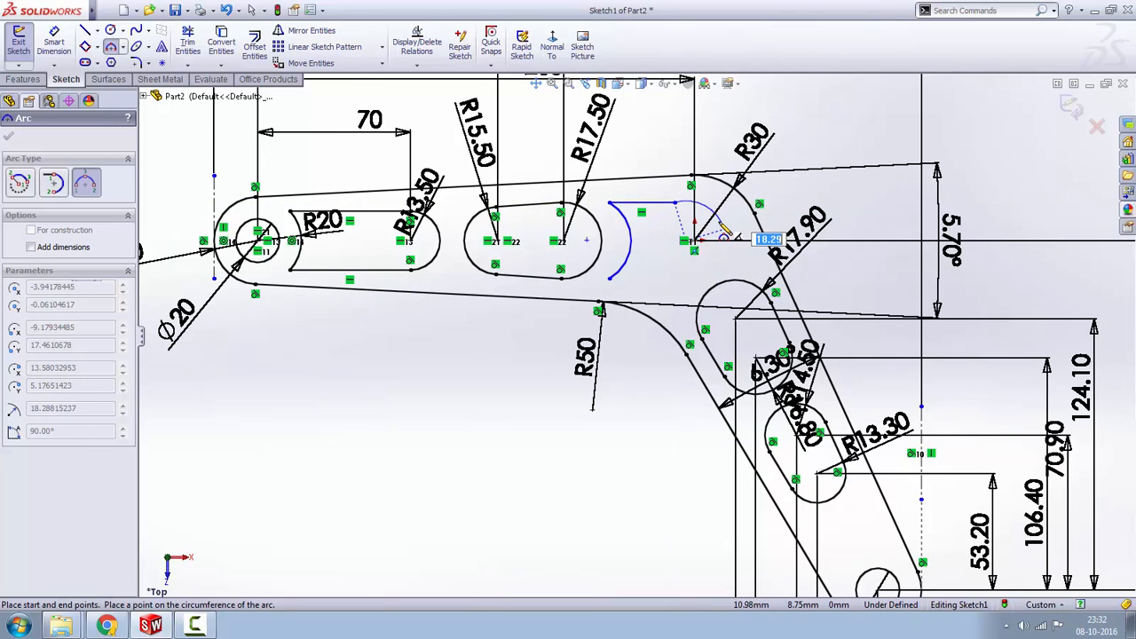
{"action": "left_click", "coordinate": [724, 232]}
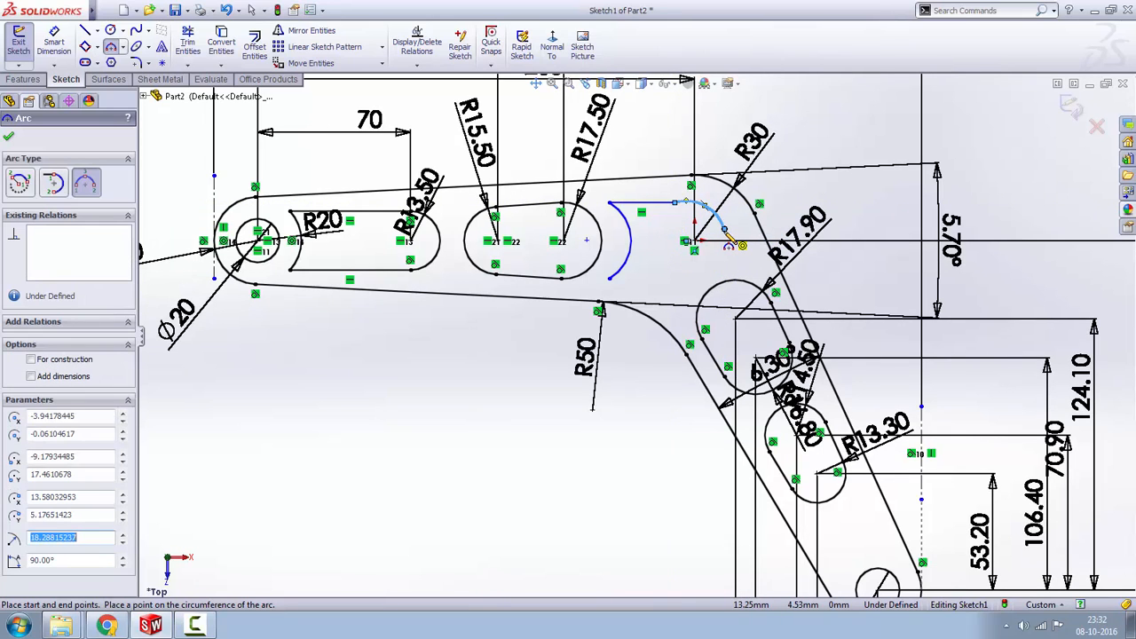
- Sketch a three-point arc of about 40 mm radius from the last arc's end down beside the R17.90 slot end, bowed inward
{"action": "left_click", "coordinate": [725, 231]}
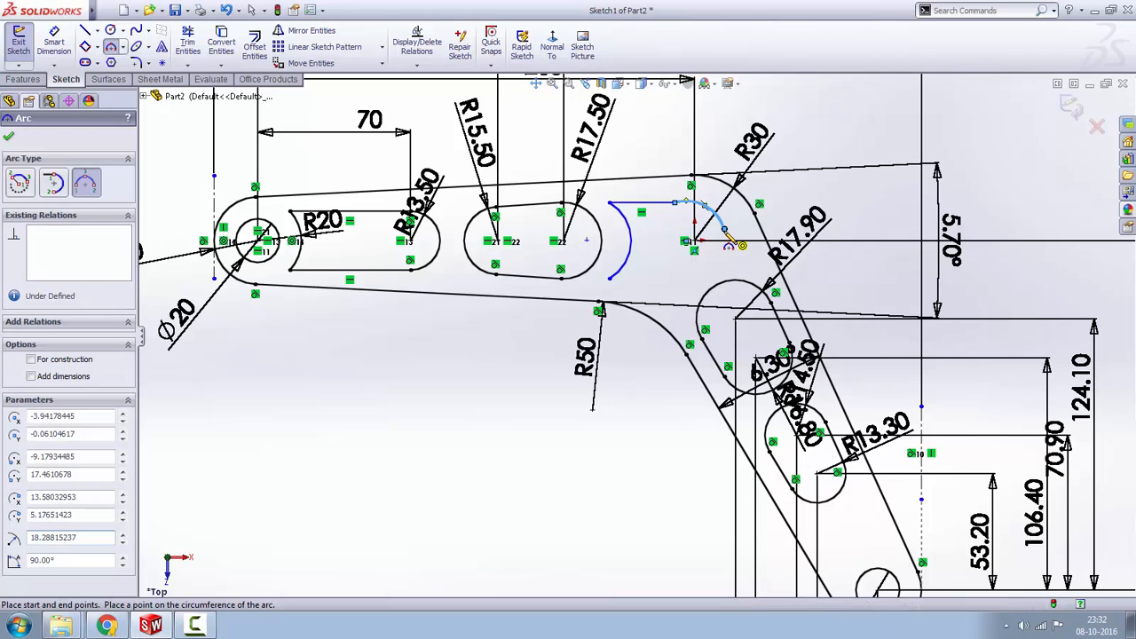
{"action": "left_click", "coordinate": [688, 294]}
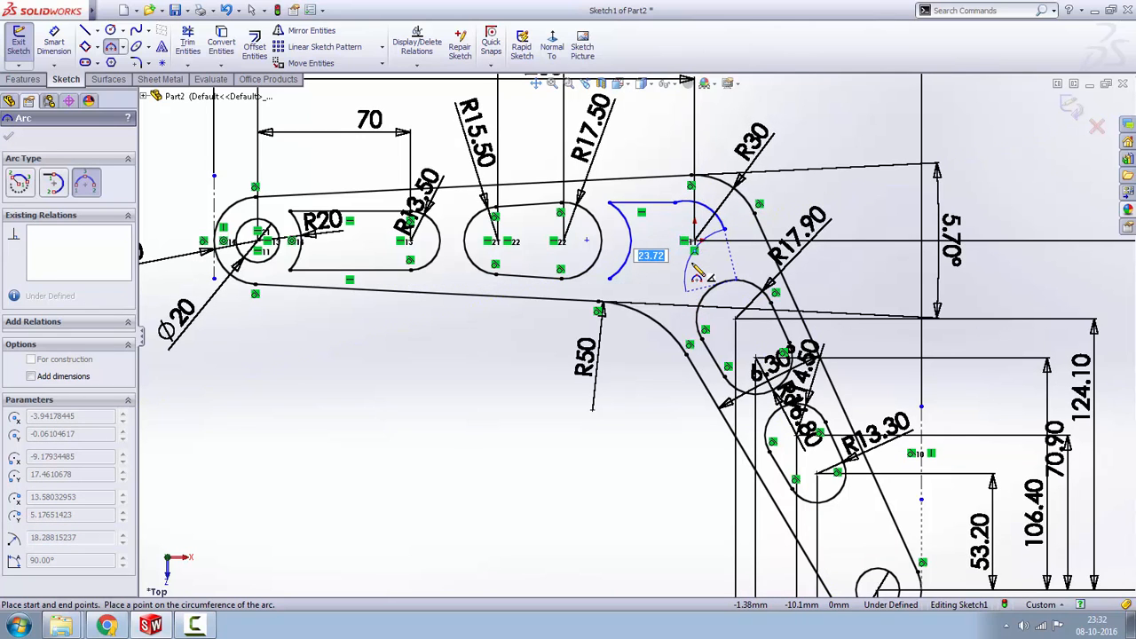
{"action": "left_click", "coordinate": [700, 258]}
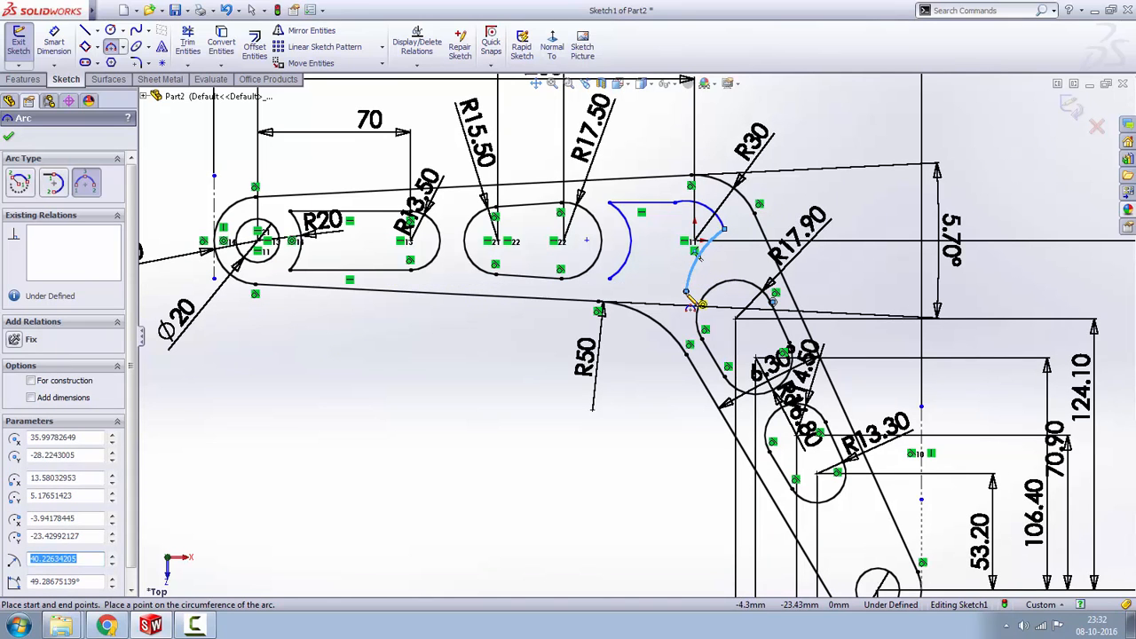
- Close the cutout with a three-point arc of about 38 mm radius joining the two lower endpoints, bulging upward
{"action": "left_click", "coordinate": [610, 279]}
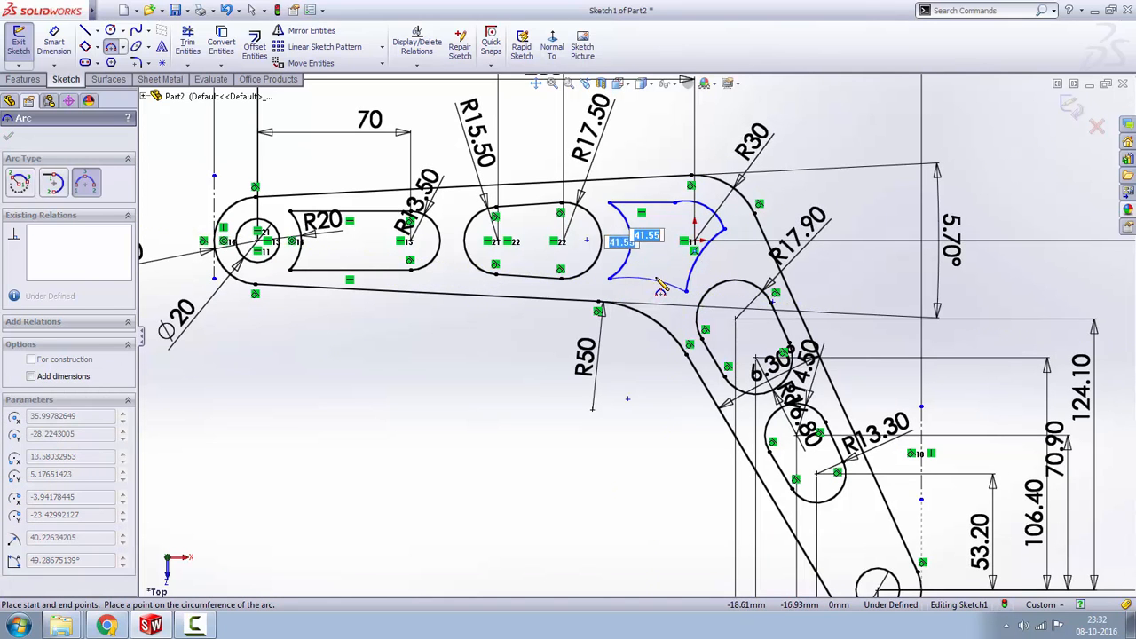
{"action": "left_click", "coordinate": [687, 291]}
{"action": "left_click", "coordinate": [649, 275]}
{"action": "right_click", "coordinate": [827, 141]}
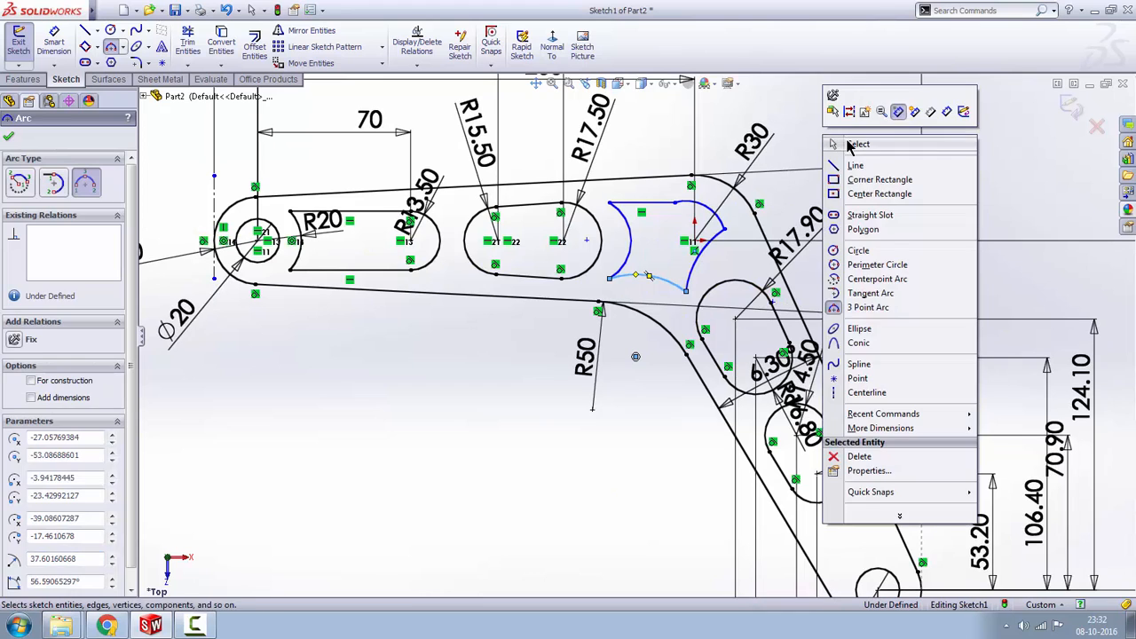
{"action": "left_click", "coordinate": [855, 165]}
- Make the cutout's horizontal line tangent to the adjoining upper arc
{"action": "scroll", "coordinate": [720, 192], "scroll_direction": "down", "scroll_amount": 2}
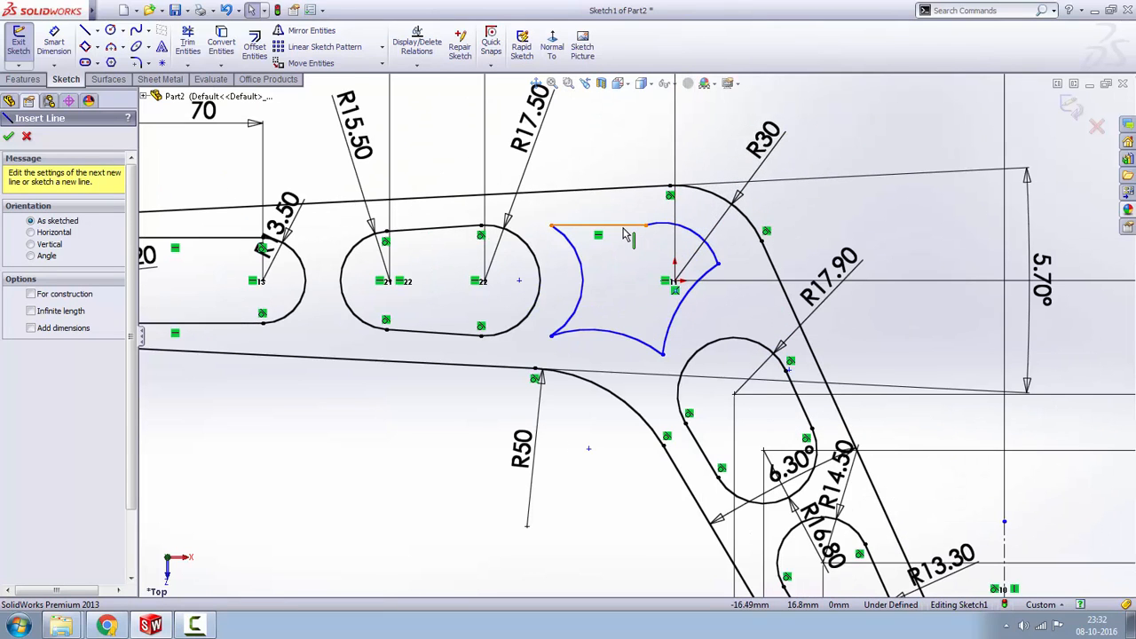
{"action": "left_click", "coordinate": [623, 227]}
{"action": "left_click", "coordinate": [663, 225], "text": "ctrl"}
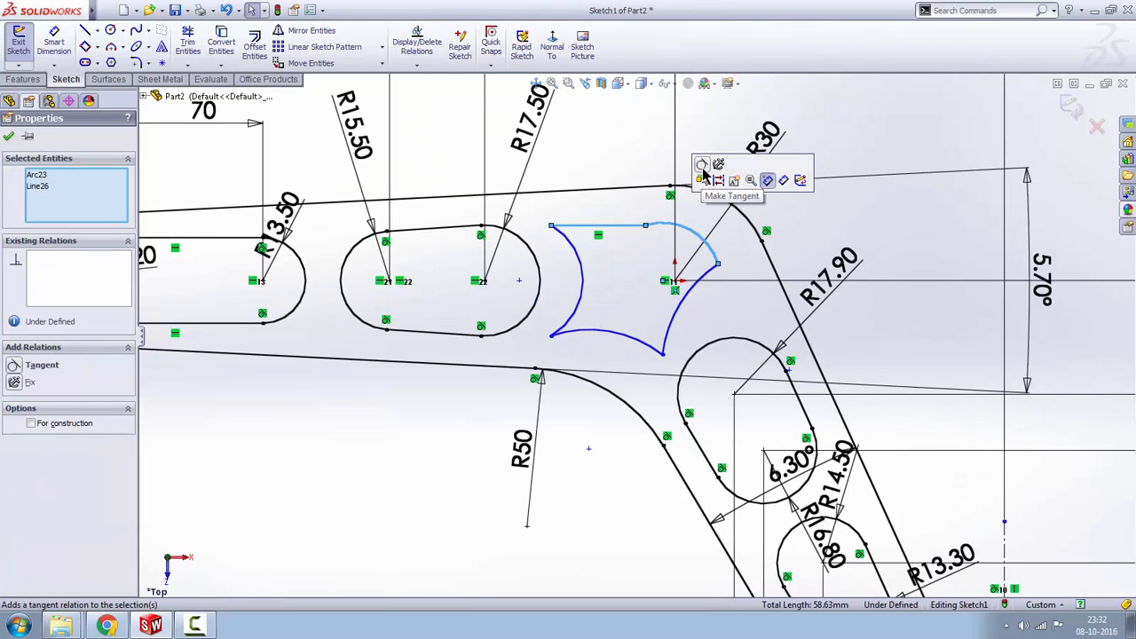
{"action": "left_click", "coordinate": [702, 169]}
{"action": "left_click", "coordinate": [813, 233]}
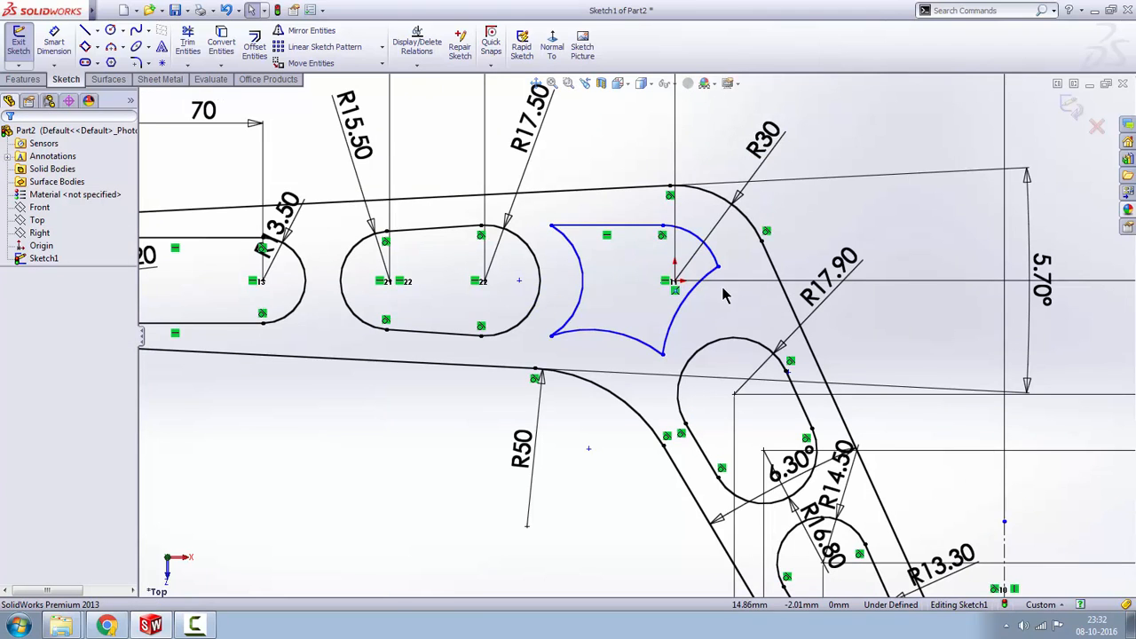
- Set the radius of the cutout arc beside the R17.50 slot end to 30 mm and finish dimensioning
{"action": "scroll", "coordinate": [724, 294], "scroll_direction": "up", "scroll_amount": 1}
{"action": "left_click", "coordinate": [53, 45]}
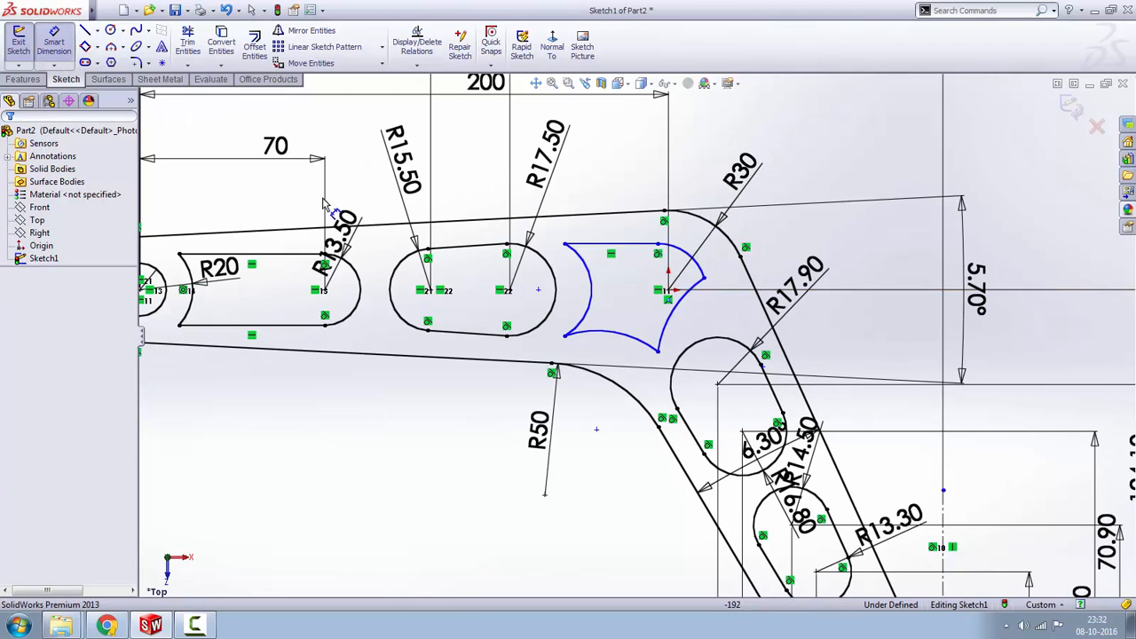
{"action": "left_click", "coordinate": [595, 299]}
{"action": "left_click", "coordinate": [616, 284]}
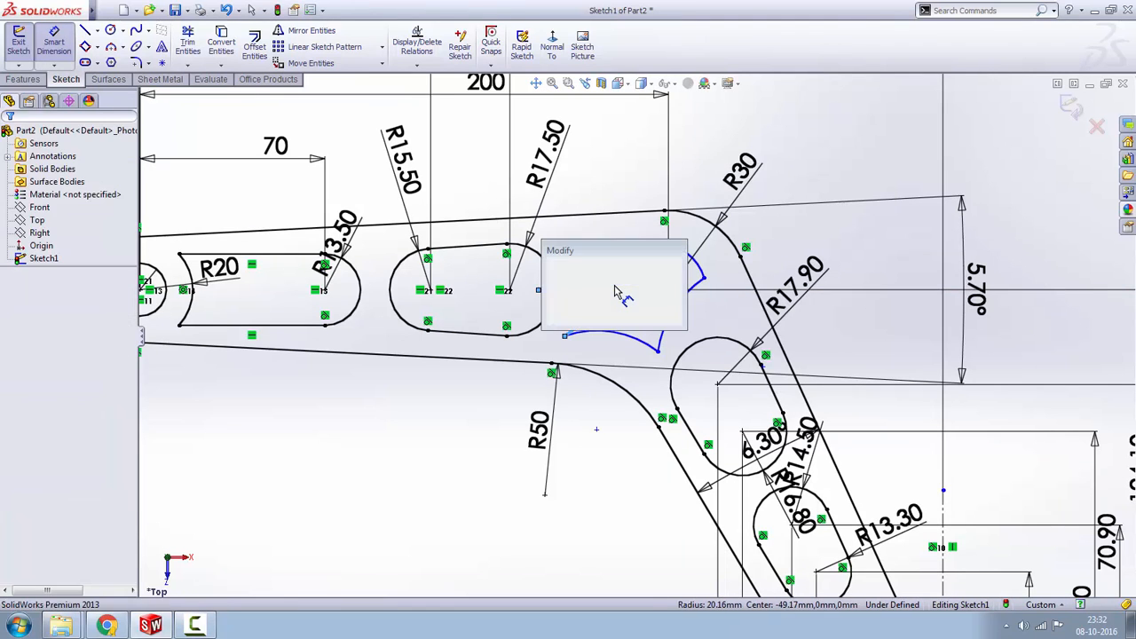
{"action": "type", "text": "30"}
{"action": "key", "text": "Return"}
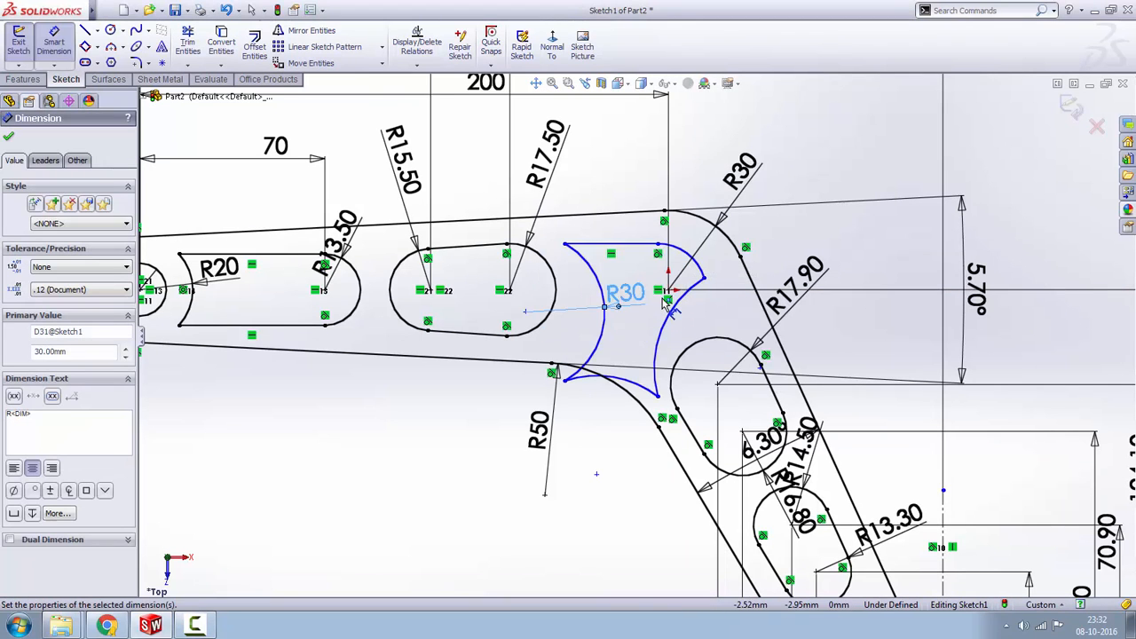
{"action": "key", "text": "Escape"}
{"action": "right_click", "coordinate": [470, 405]}
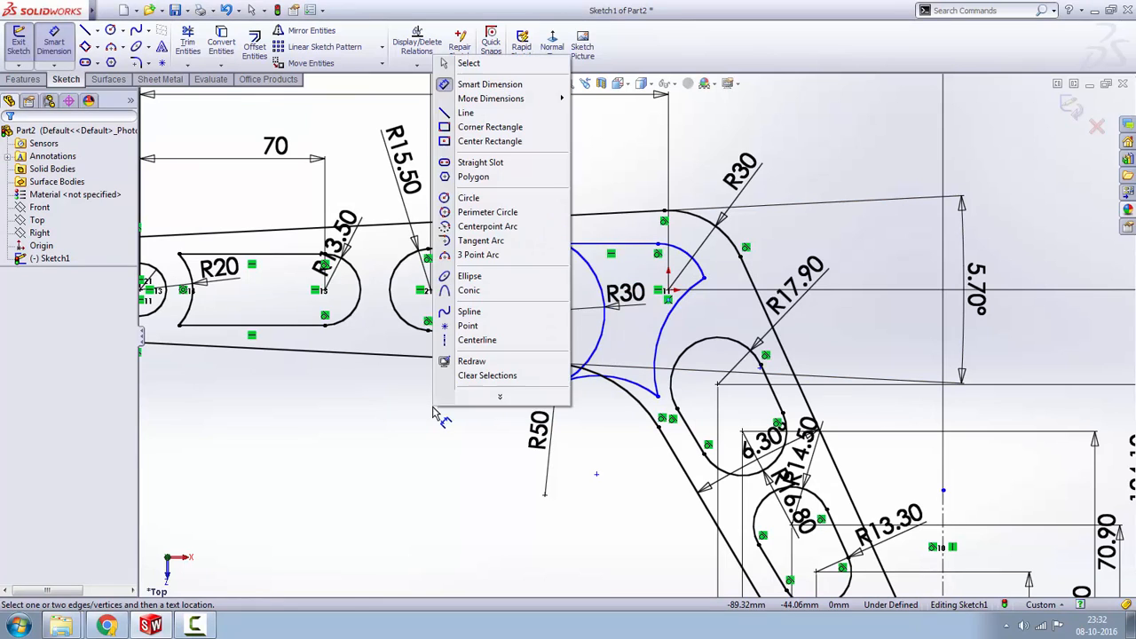
{"action": "left_click", "coordinate": [480, 67]}
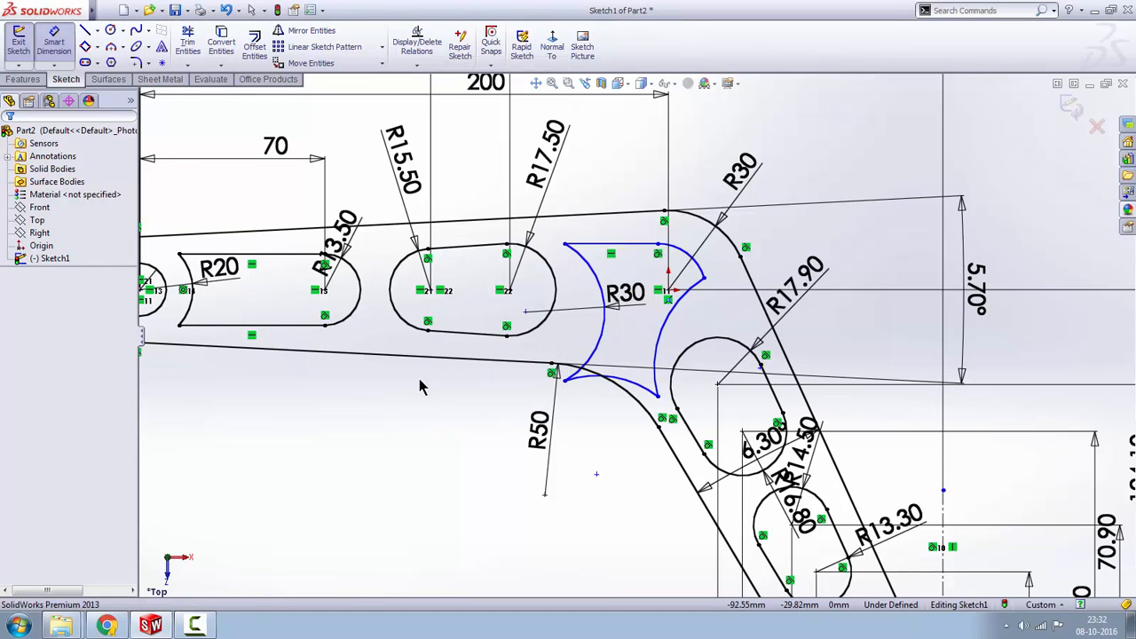
- Merge the new R30 arc's centre with the centre of the R17.50 slot end
{"action": "left_click", "coordinate": [525, 311]}
{"action": "left_click", "coordinate": [507, 292], "text": "ctrl"}
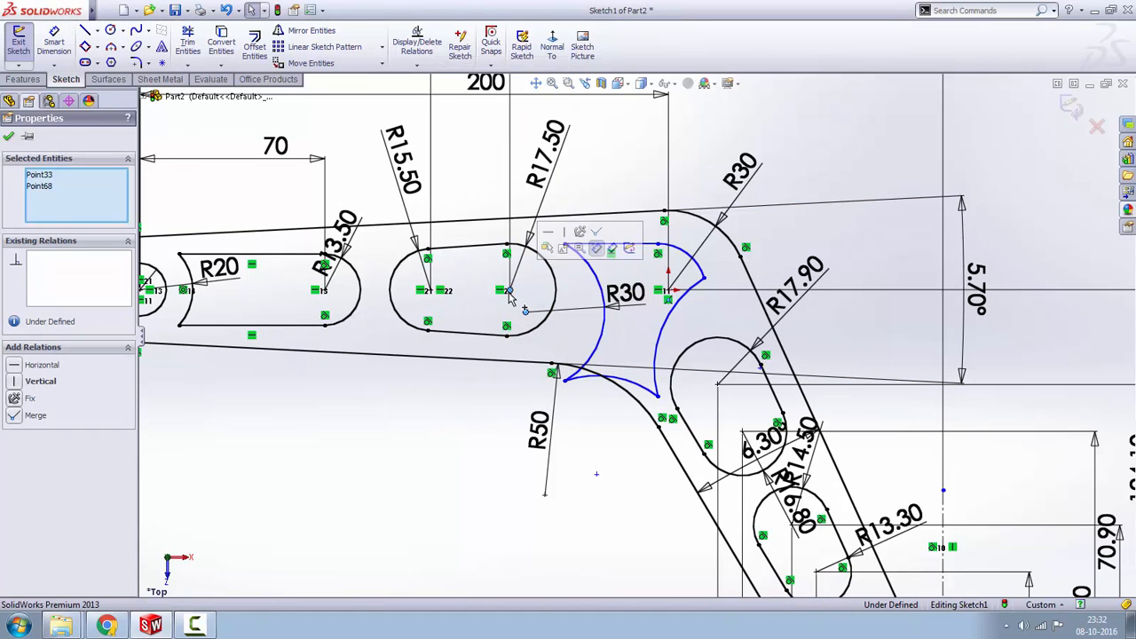
{"action": "left_click", "coordinate": [595, 234]}
{"action": "left_click", "coordinate": [612, 333]}
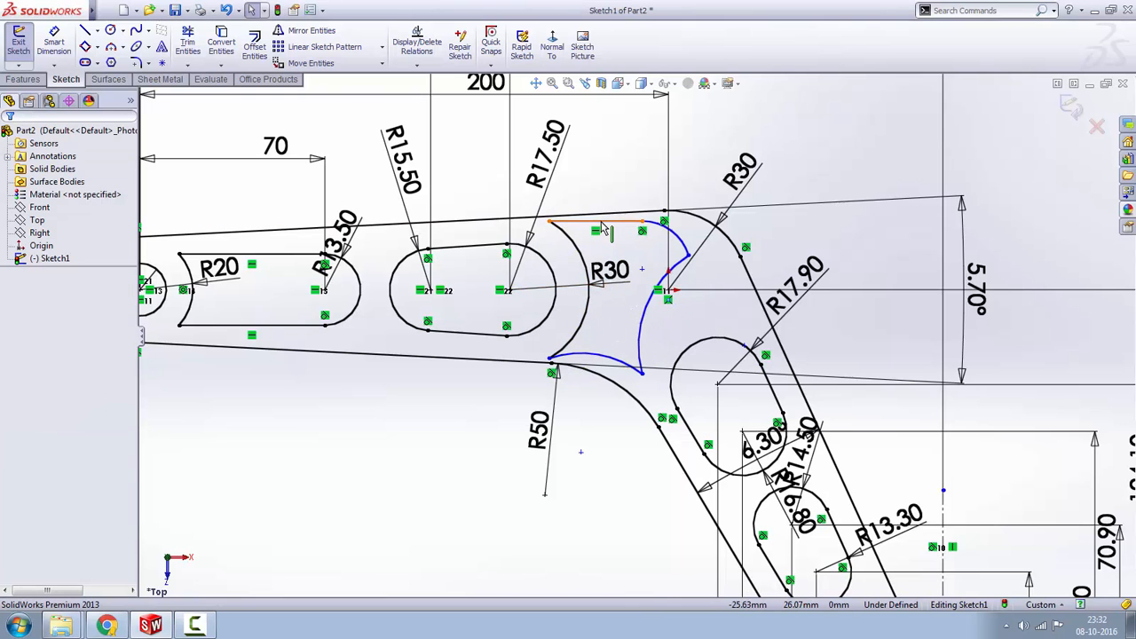
- Align the cutout's upper-left corner horizontally with the R17.50 arc's upper endpoint, and move its lower-left corner up along the R30 arc
{"action": "left_click_drag", "start_coordinate": [607, 222], "coordinate": [606, 242]}
{"action": "left_click", "coordinate": [596, 188]}
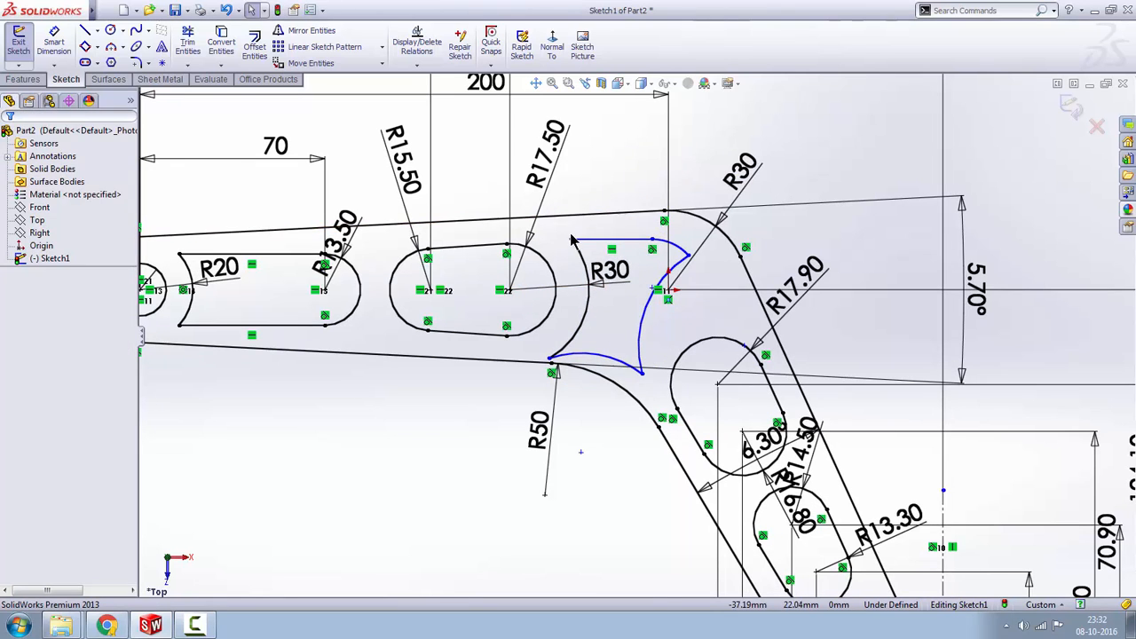
{"action": "left_click", "coordinate": [571, 239]}
{"action": "left_click", "coordinate": [508, 245], "text": "ctrl"}
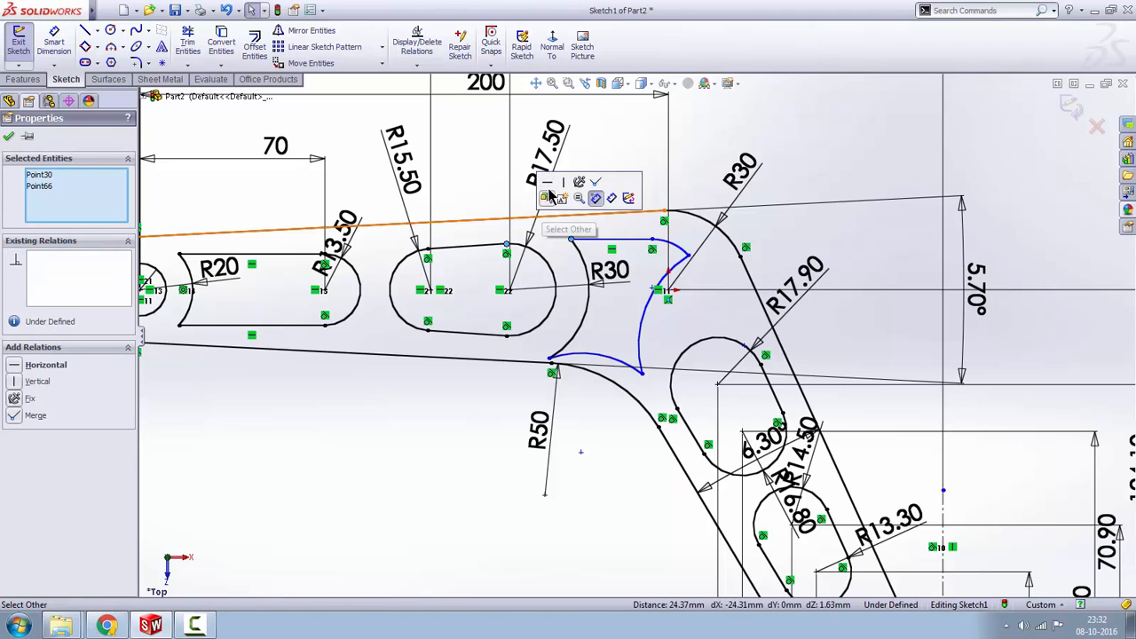
{"action": "left_click", "coordinate": [601, 186]}
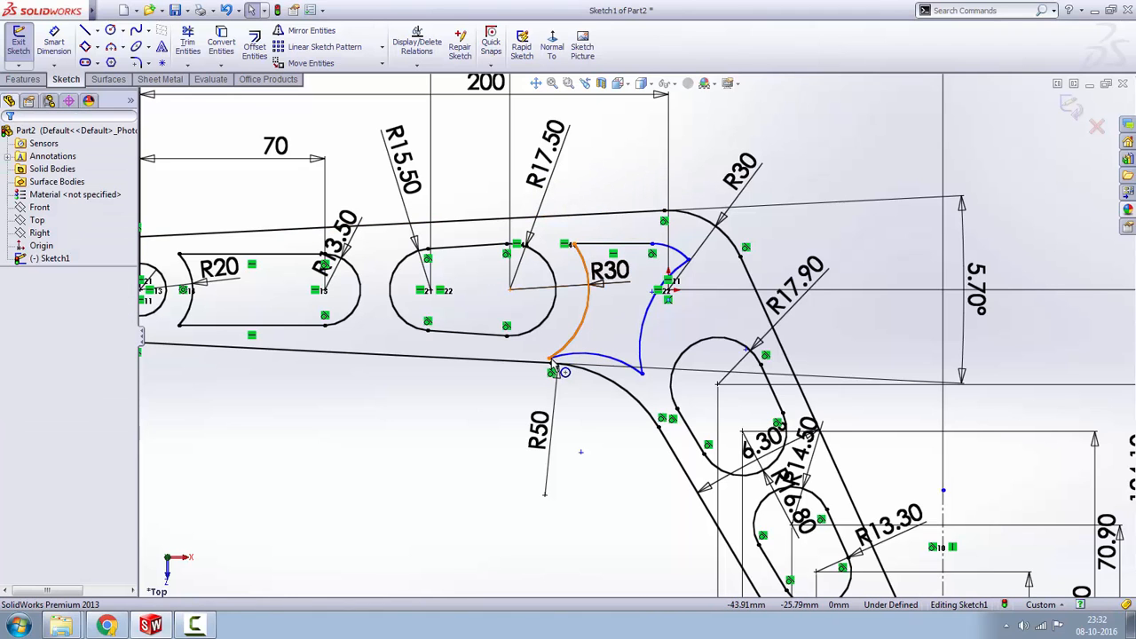
{"action": "left_click_drag", "start_coordinate": [552, 361], "coordinate": [561, 343]}
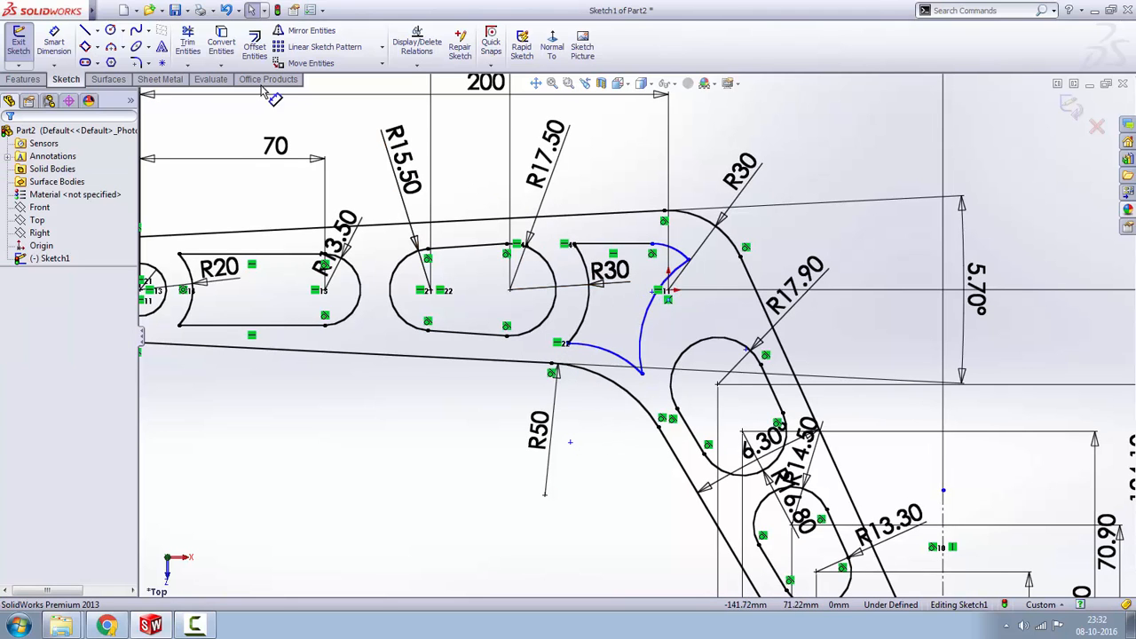
- Set the radius of the cutout's upper arc near the outer R30 corner to 40 mm
{"action": "left_click", "coordinate": [54, 42]}
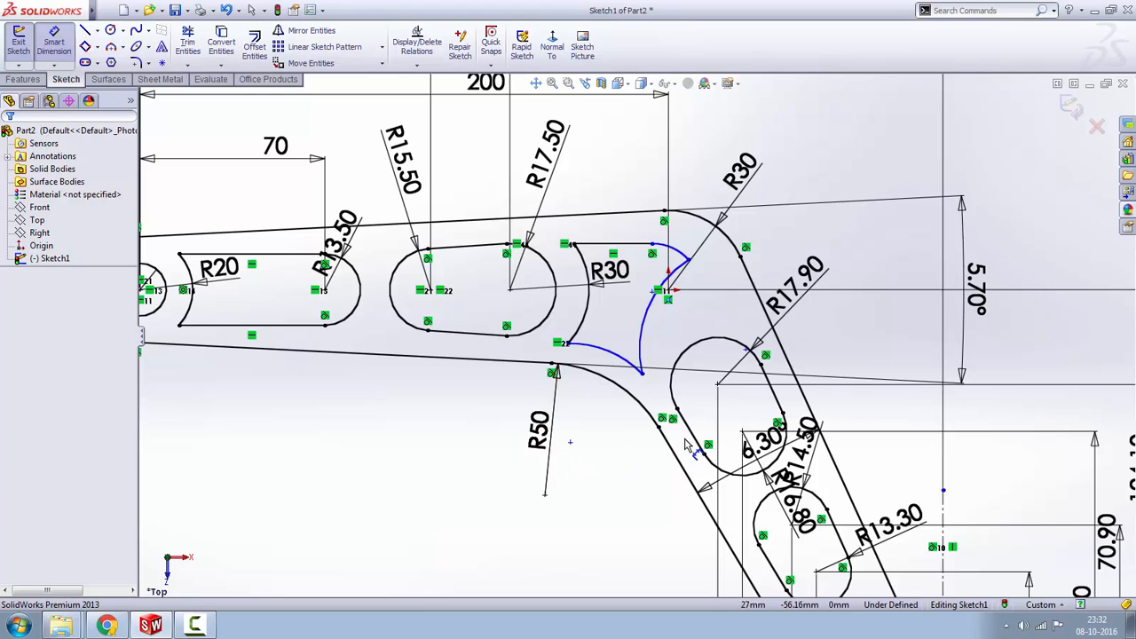
{"action": "left_click", "coordinate": [684, 259]}
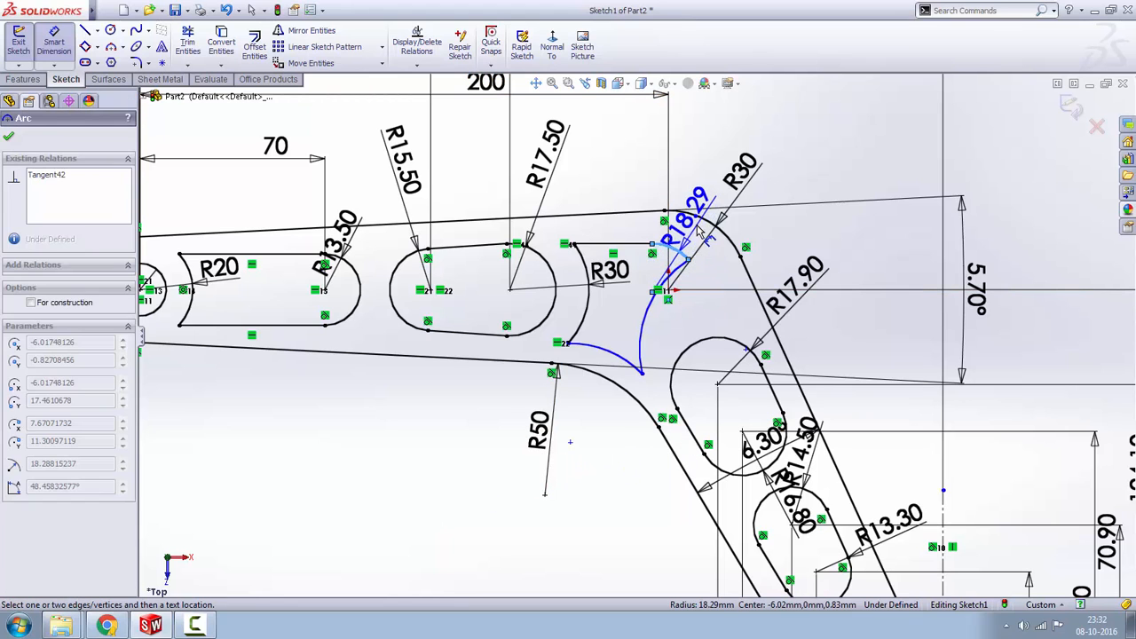
{"action": "left_click", "coordinate": [698, 232]}
{"action": "type", "text": "40"}
{"action": "key", "text": "Return"}
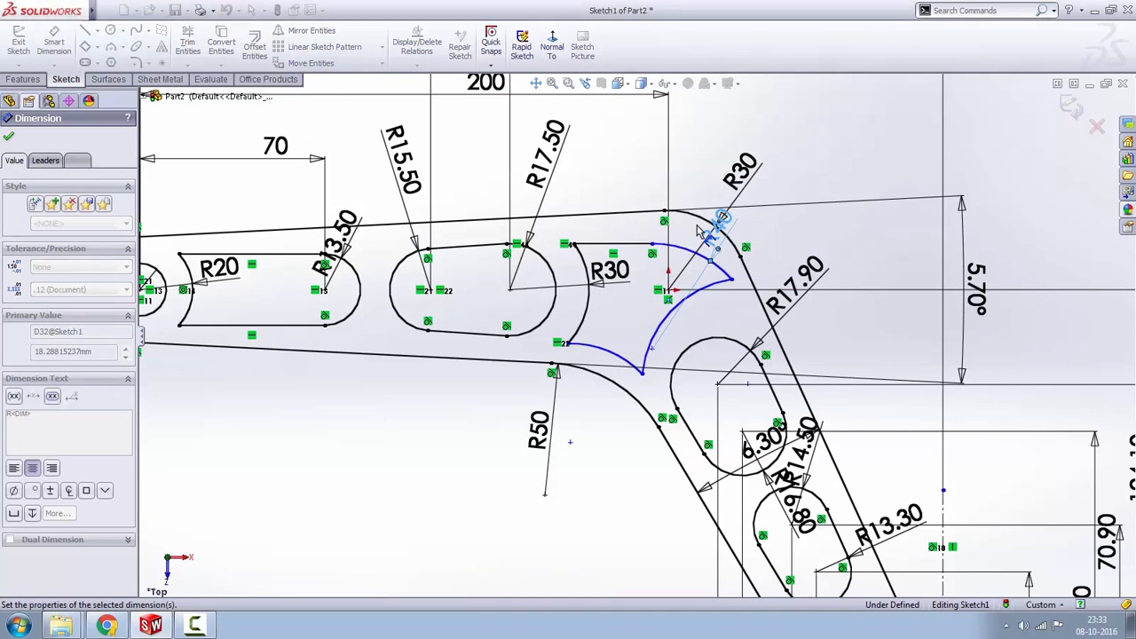
- Set the radius of the cutout's concave arc facing the R17.90 slot end to 30 mm
{"action": "left_click", "coordinate": [699, 300]}
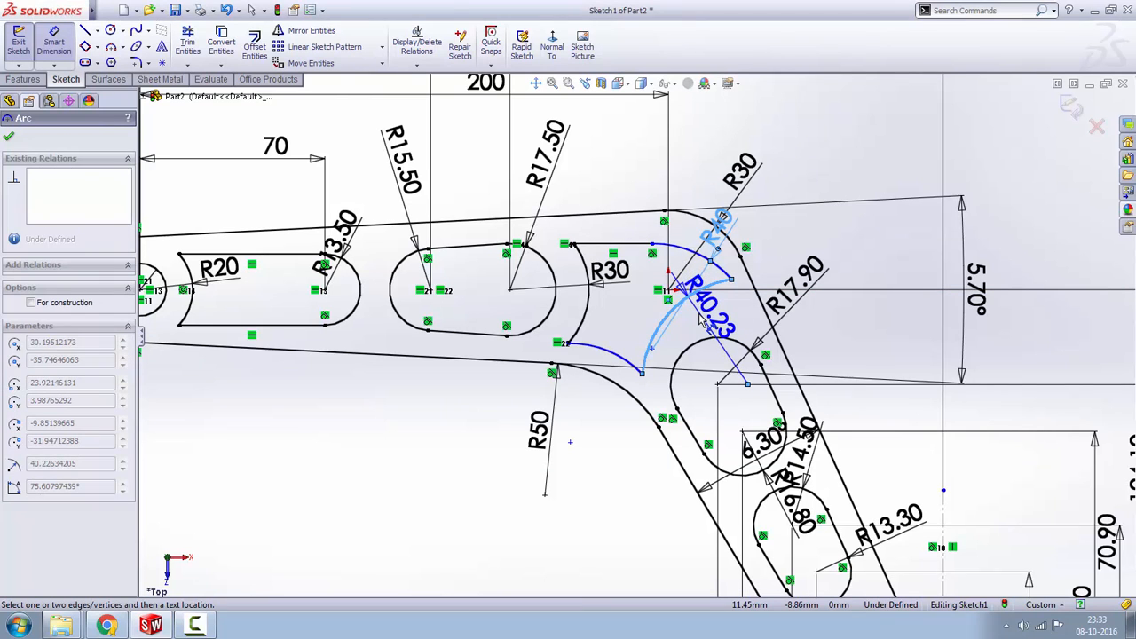
{"action": "left_click", "coordinate": [701, 321]}
{"action": "type", "text": "30"}
{"action": "key", "text": "Return"}
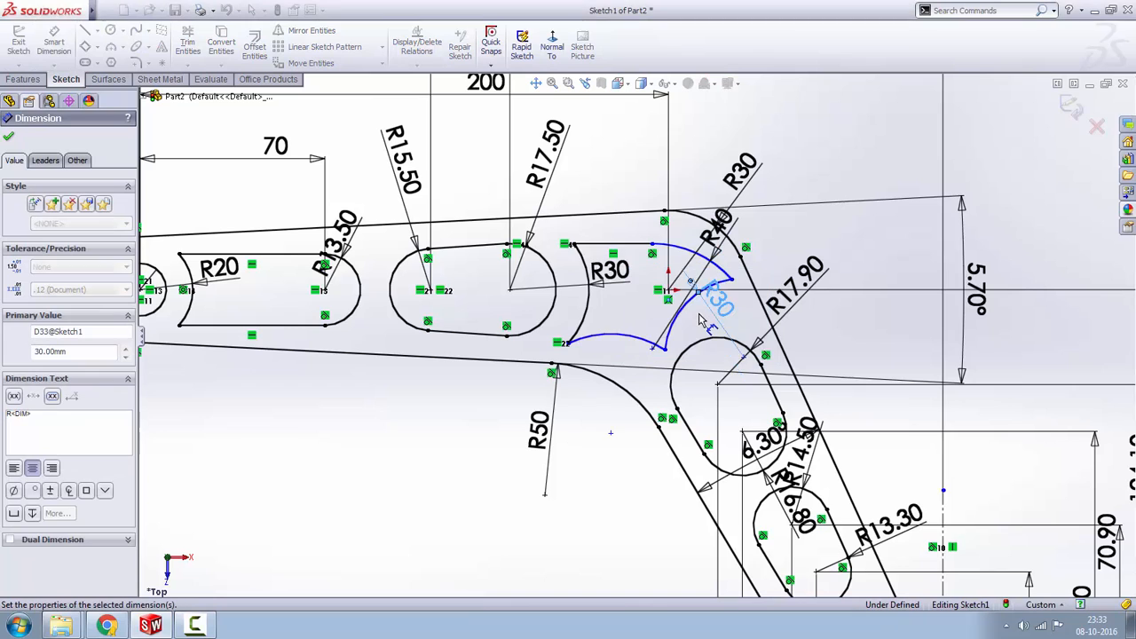
- Set the radius of the cutout's lower arc to 40 mm and finish dimensioning
{"action": "left_click", "coordinate": [635, 343]}
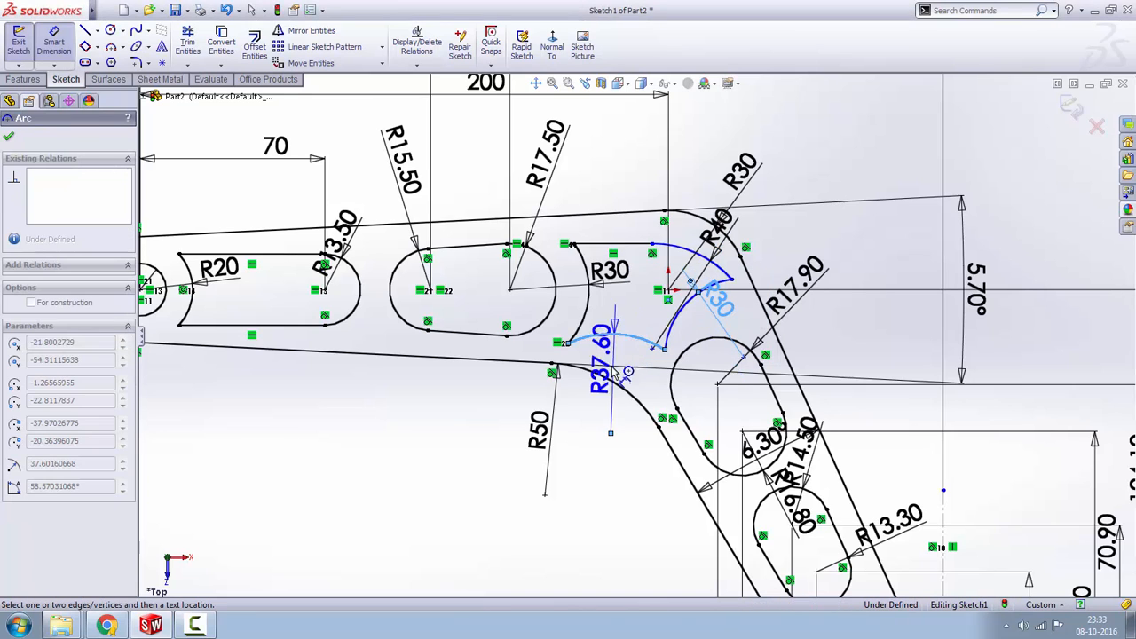
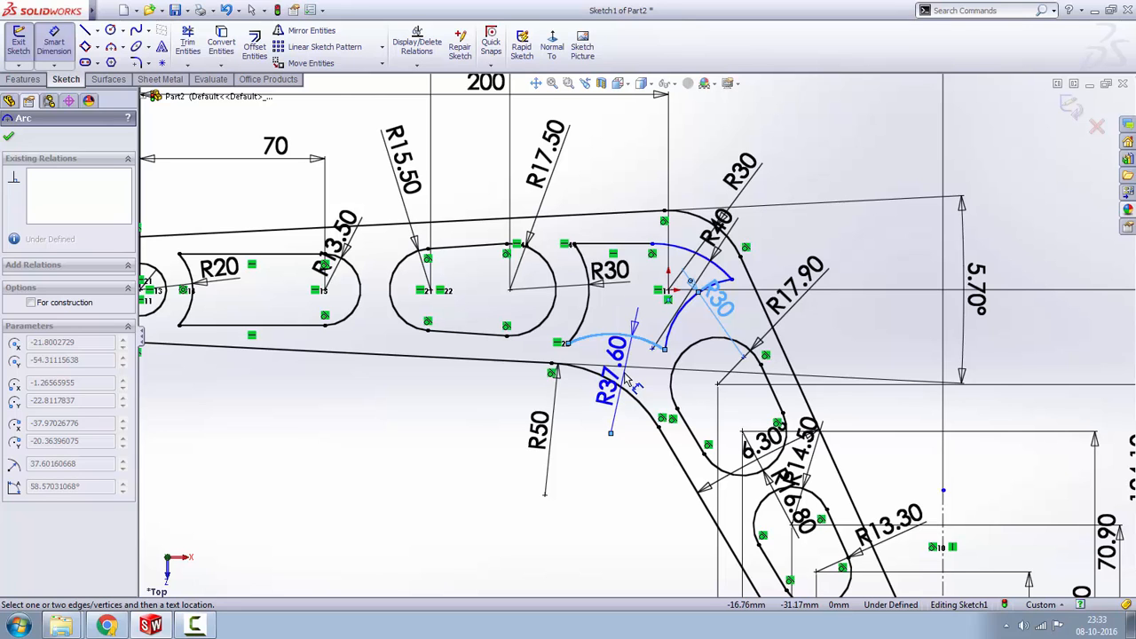
{"action": "left_click", "coordinate": [625, 380]}
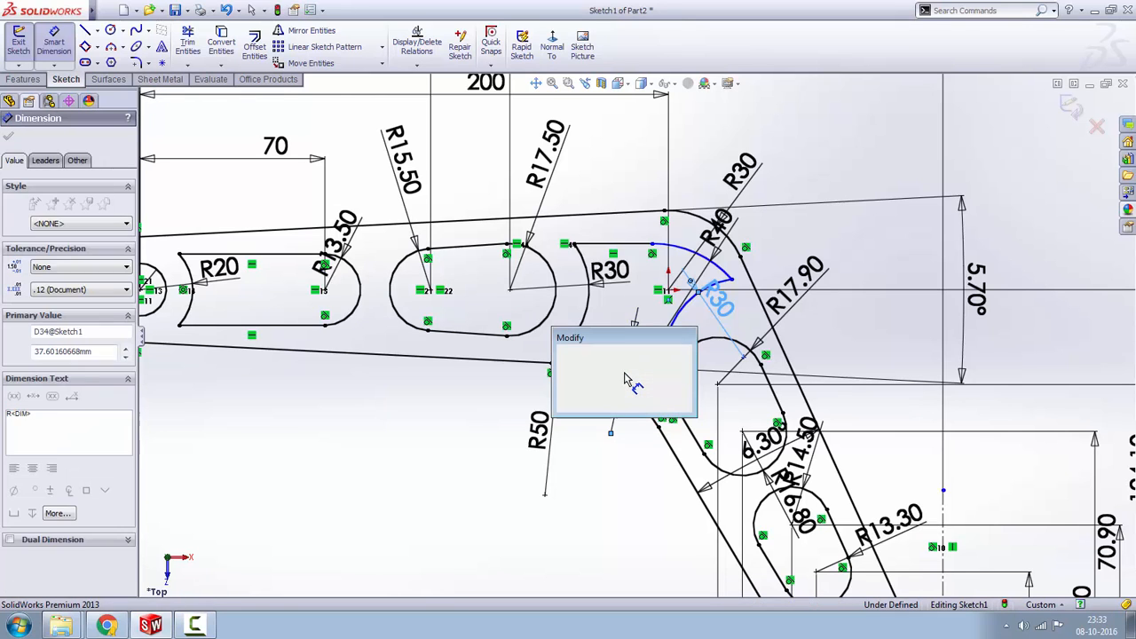
{"action": "type", "text": "40"}
{"action": "key", "text": "Return"}
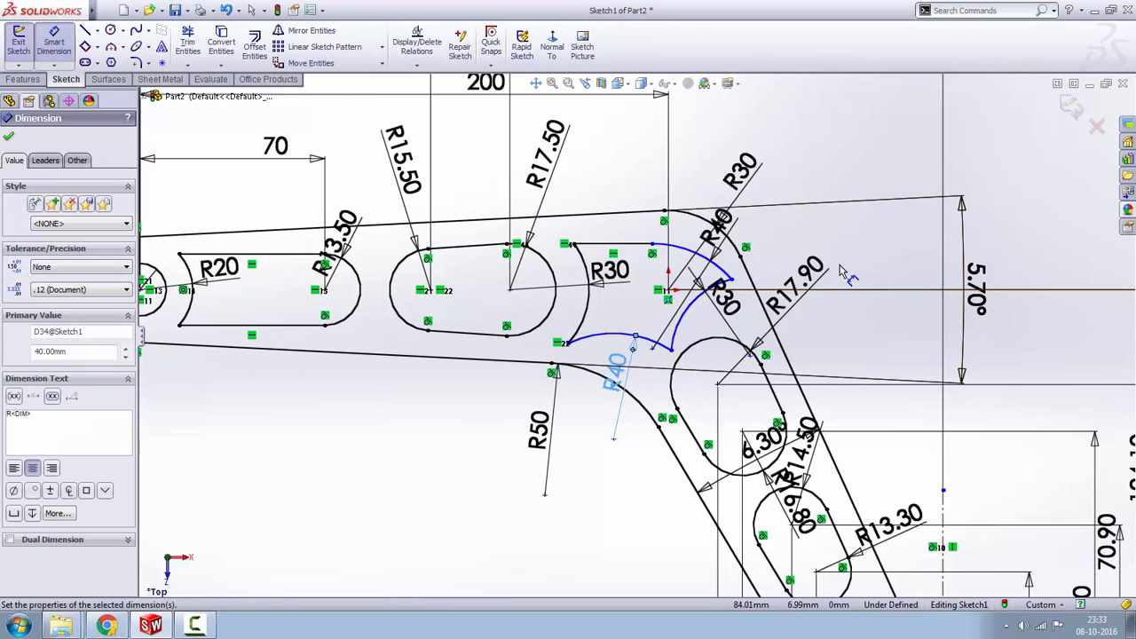
{"action": "right_click", "coordinate": [874, 247]}
{"action": "left_click", "coordinate": [896, 251]}
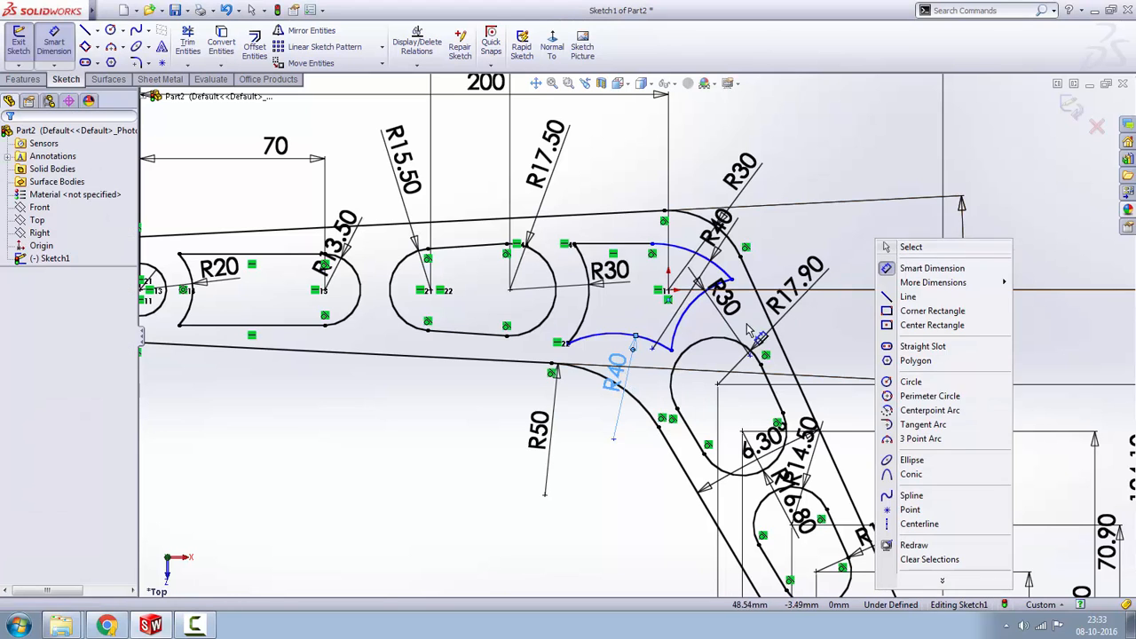
{"action": "left_click", "coordinate": [688, 324]}
{"action": "key", "text": "Escape"}
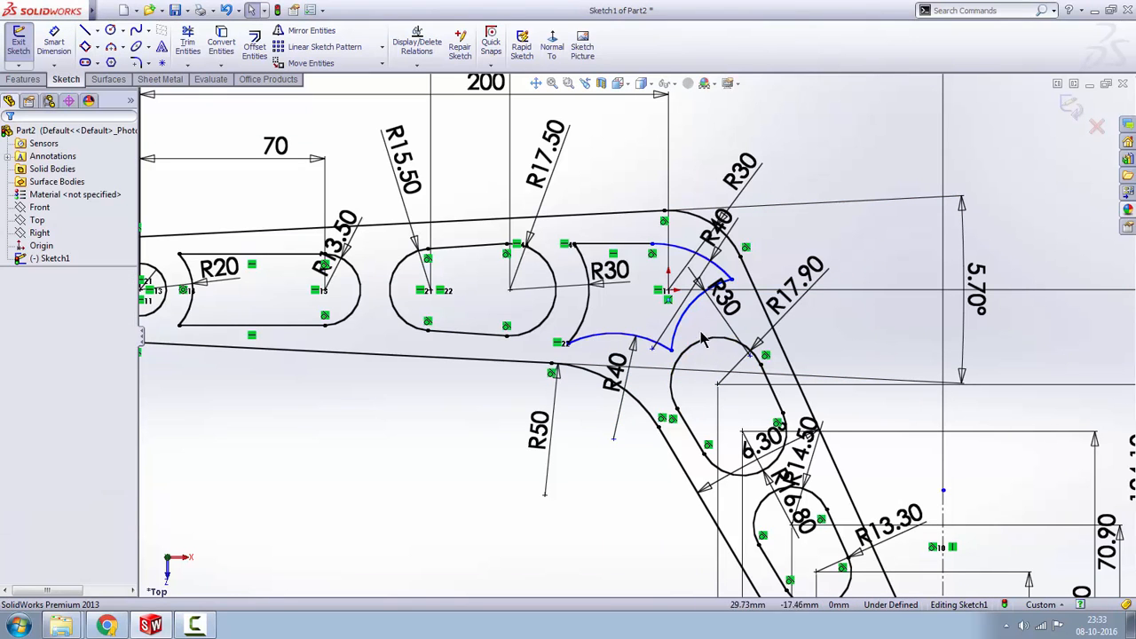
- Merge the center of the cutout's concave R30 arc with the center of the R17.90 slot end
{"action": "left_click", "coordinate": [688, 324]}
{"action": "left_click", "coordinate": [717, 386]}
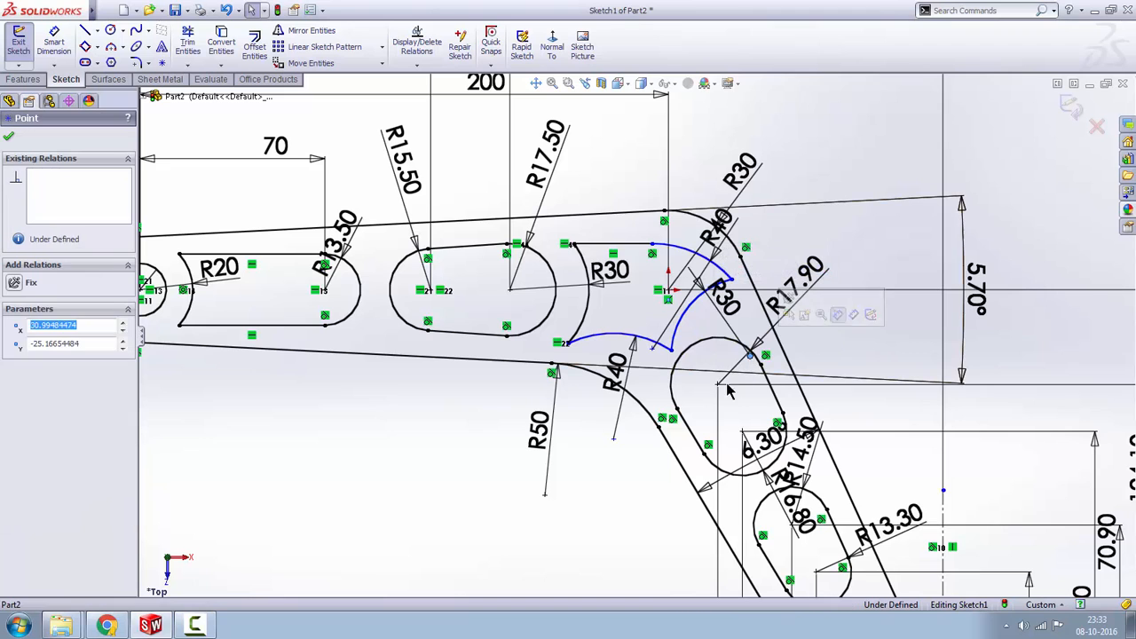
{"action": "left_click", "coordinate": [718, 386], "text": "ctrl"}
{"action": "left_click", "coordinate": [803, 325]}
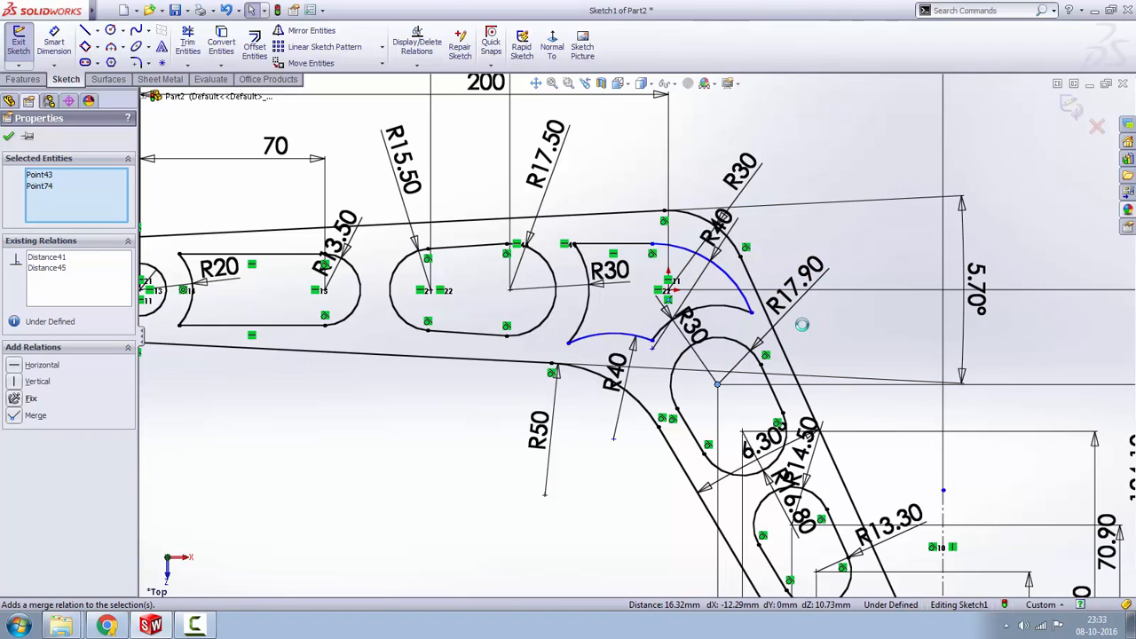
{"action": "left_click", "coordinate": [838, 330]}
- Reposition the cutout's lower corner down along the concave R30 arc and pull its outer tip inward
{"action": "left_click_drag", "start_coordinate": [657, 344], "coordinate": [648, 366]}
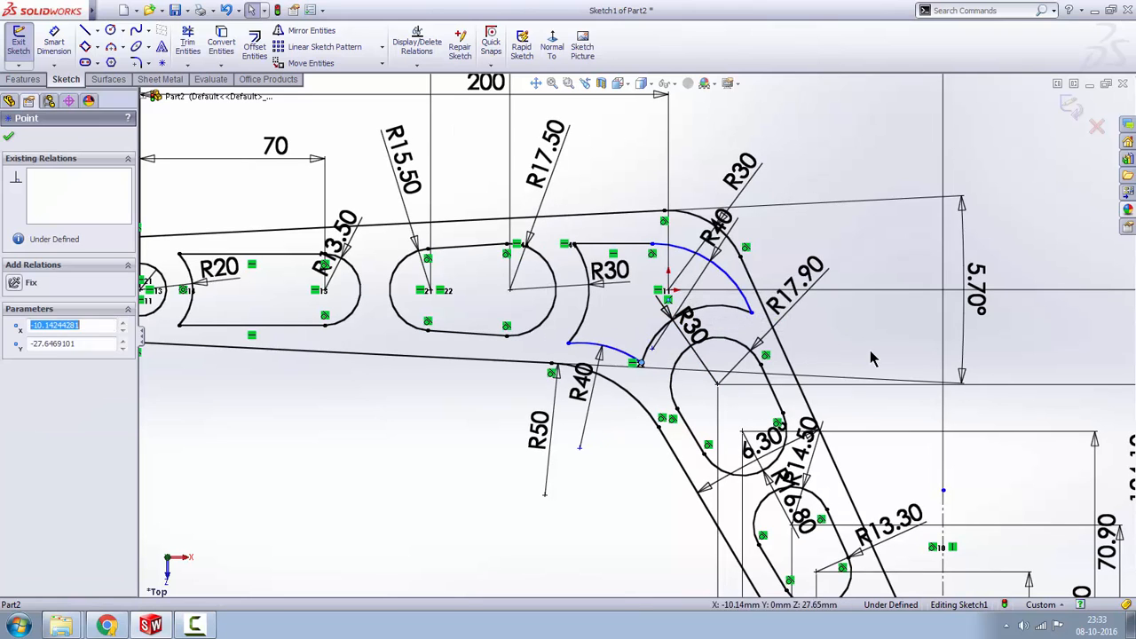
{"action": "left_click_drag", "start_coordinate": [750, 311], "coordinate": [730, 307]}
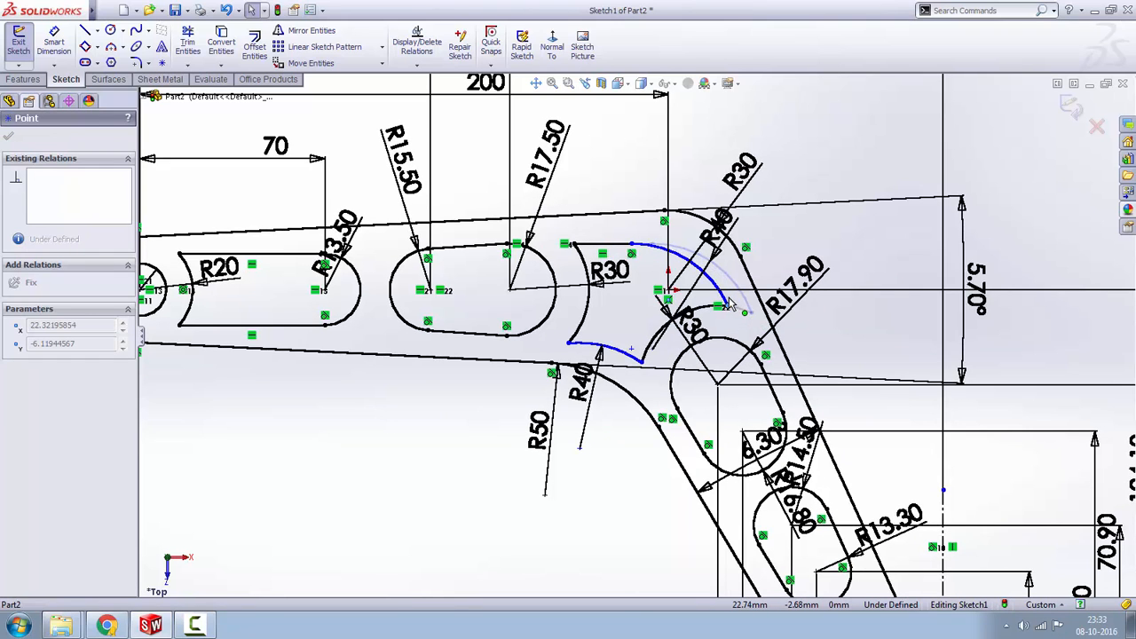
{"action": "left_click", "coordinate": [873, 347]}
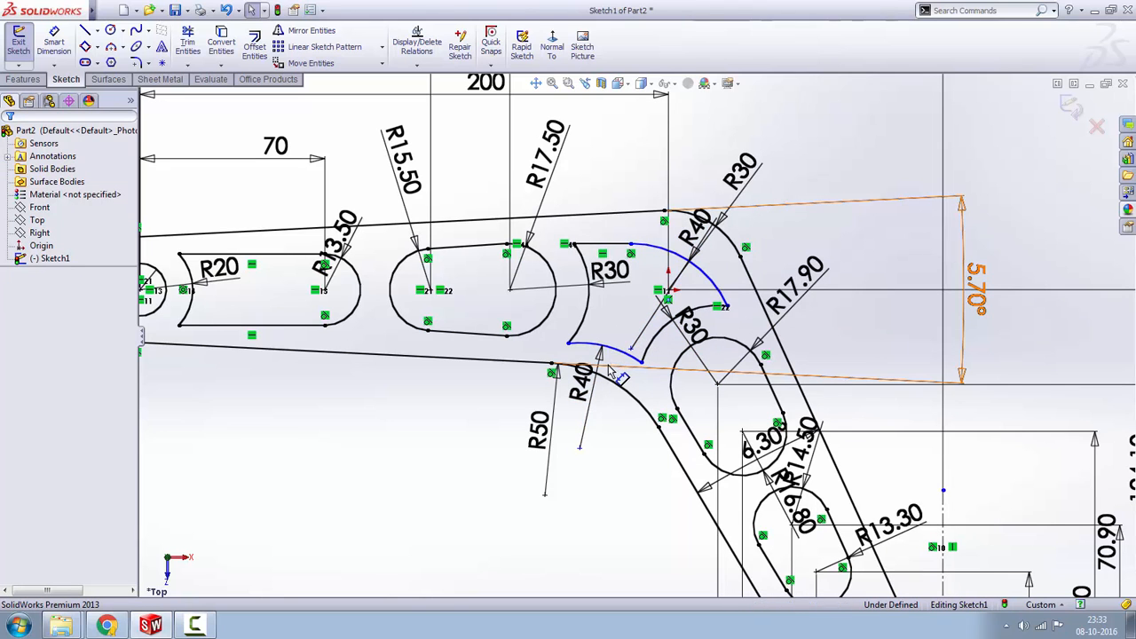
- Align the center of the cutout's lower R40 arc horizontally with the center of the R16.80 slot end
{"action": "scroll", "coordinate": [602, 434], "scroll_direction": "up", "scroll_amount": 3}
{"action": "scroll", "coordinate": [602, 418], "scroll_direction": "down", "scroll_amount": 3}
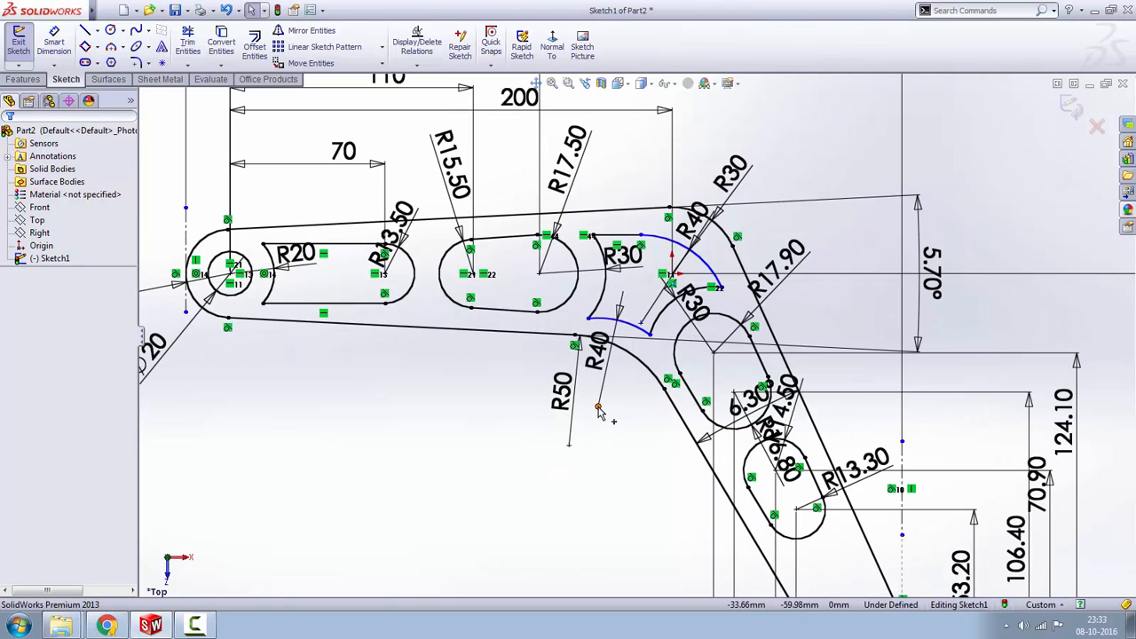
{"action": "left_click", "coordinate": [599, 407]}
{"action": "left_click", "coordinate": [485, 395]}
{"action": "left_click", "coordinate": [629, 323]}
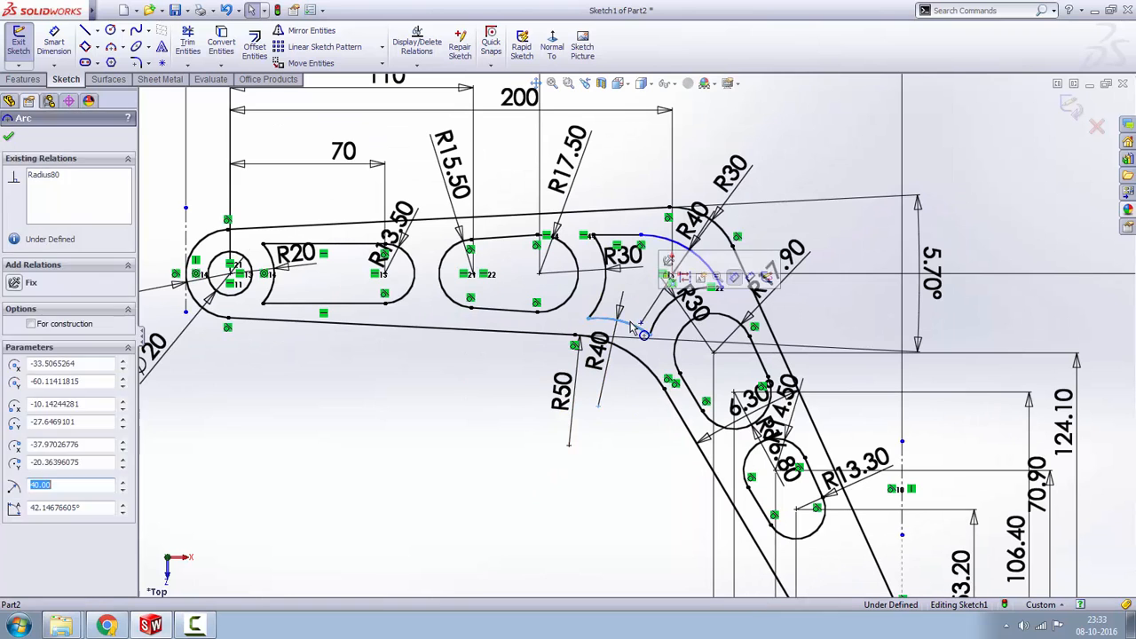
{"action": "left_click", "coordinate": [627, 429]}
{"action": "left_click", "coordinate": [599, 409]}
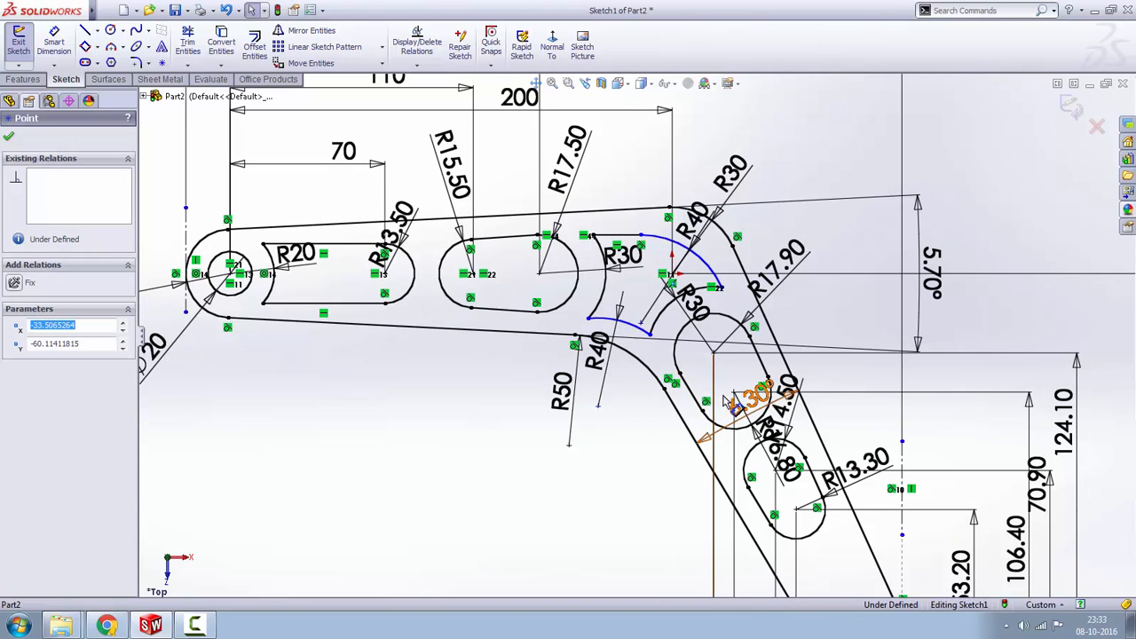
{"action": "scroll", "coordinate": [721, 402], "scroll_direction": "down", "scroll_amount": 2}
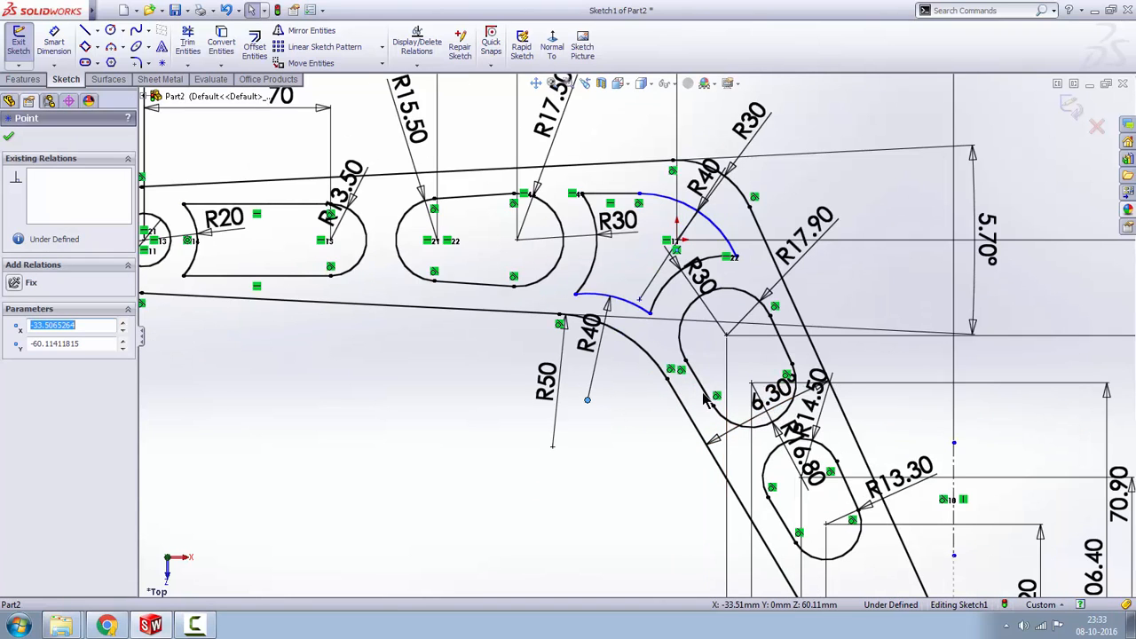
{"action": "left_click", "coordinate": [772, 374], "text": "ctrl"}
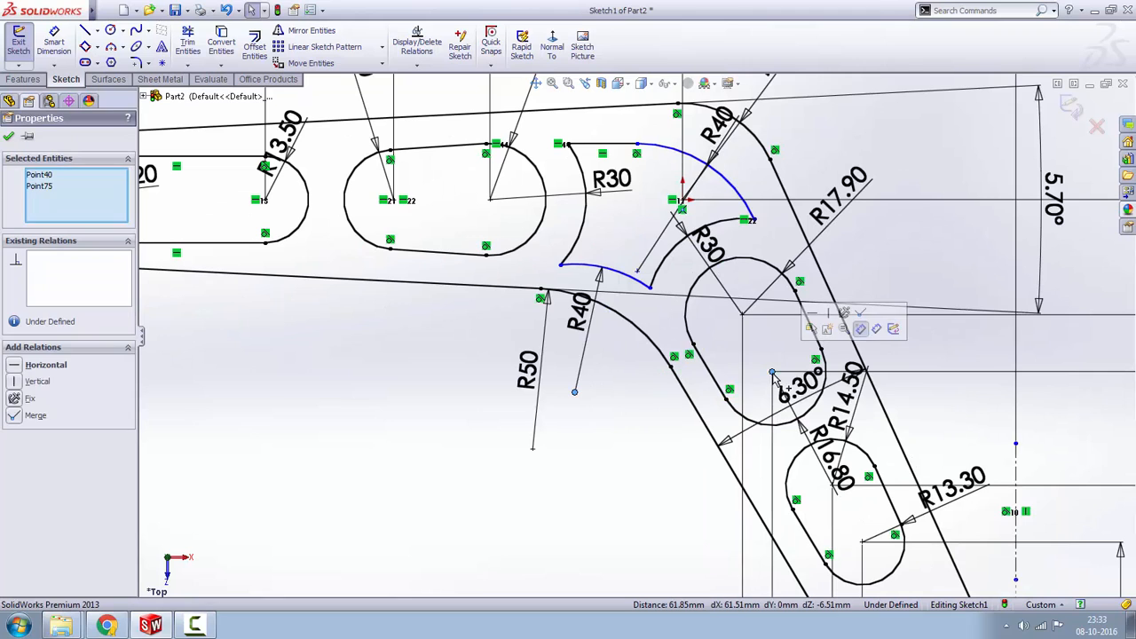
{"action": "left_click", "coordinate": [834, 326]}
{"action": "left_click", "coordinate": [599, 393]}
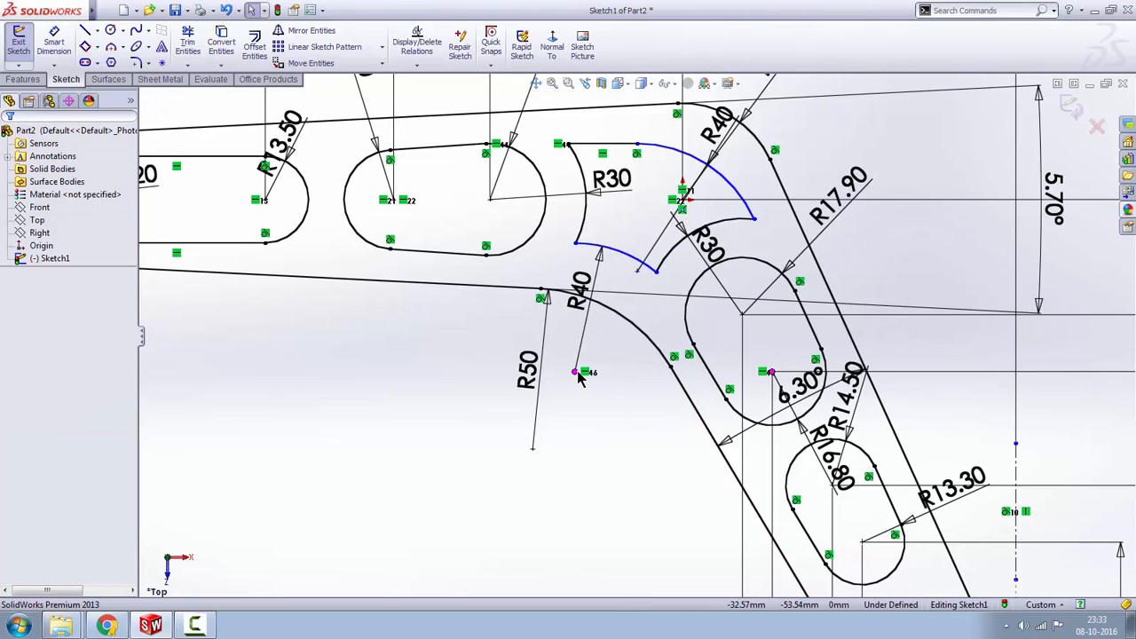
- Align the center of the cutout's lower R40 arc vertically with the cutout's upper-left corner
{"action": "left_click", "coordinate": [575, 372]}
{"action": "left_click", "coordinate": [568, 144], "text": "ctrl"}
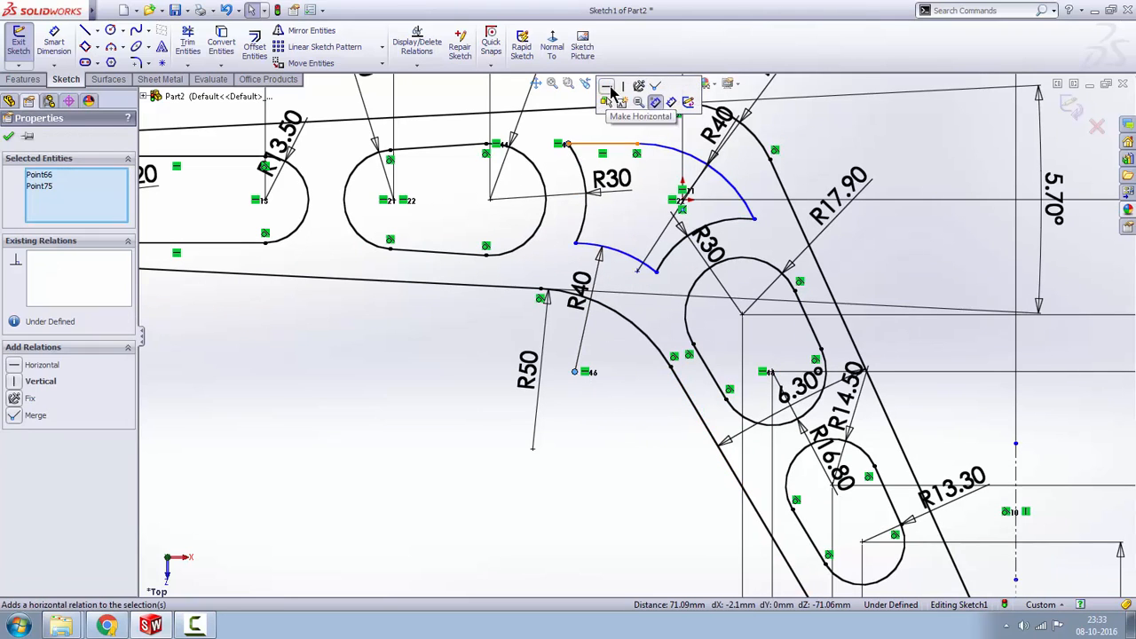
{"action": "left_click", "coordinate": [610, 92]}
{"action": "left_click", "coordinate": [634, 291]}
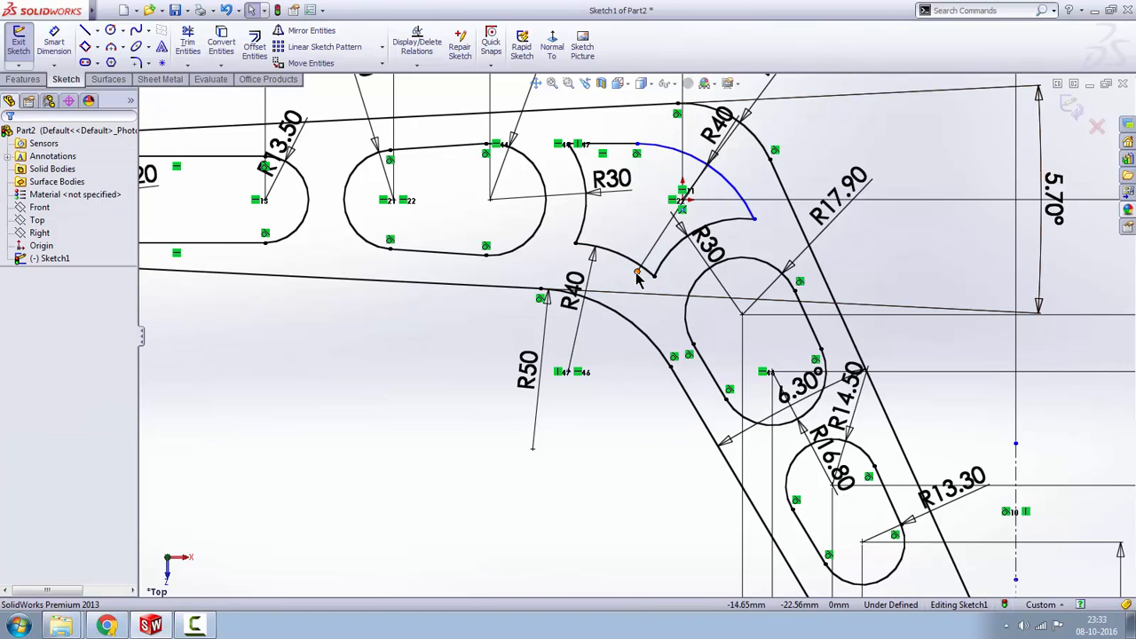
- Make the center of the cutout's upper R40 arc coincident with the cutout's lower R40 arc
{"action": "left_click", "coordinate": [637, 273]}
{"action": "left_click", "coordinate": [608, 252], "text": "ctrl"}
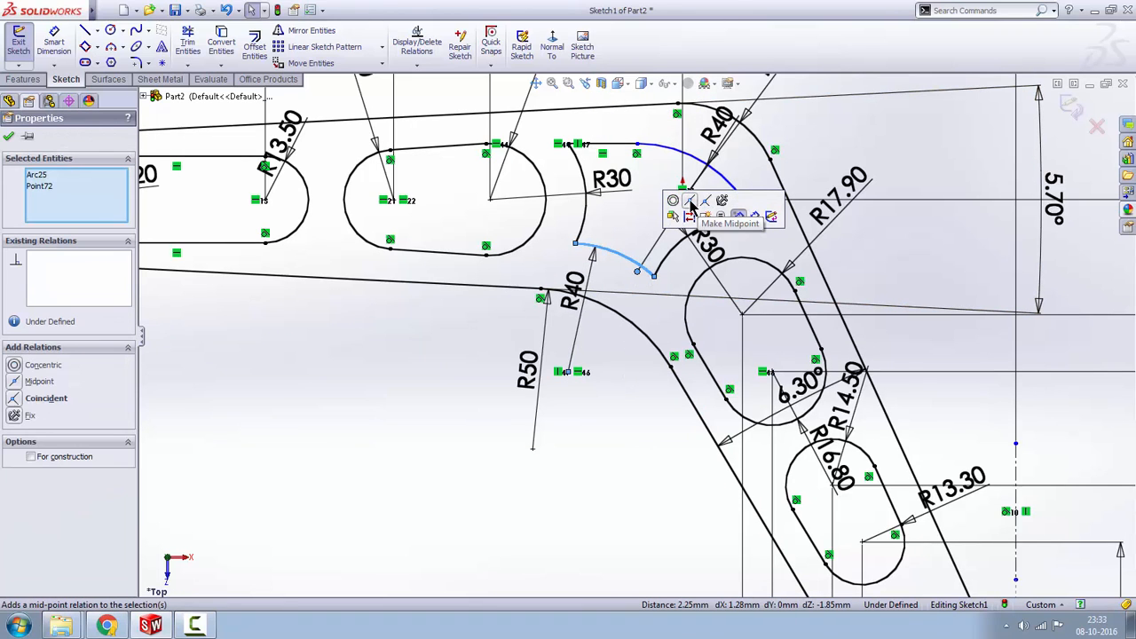
{"action": "left_click", "coordinate": [691, 204]}
{"action": "left_click", "coordinate": [794, 324]}
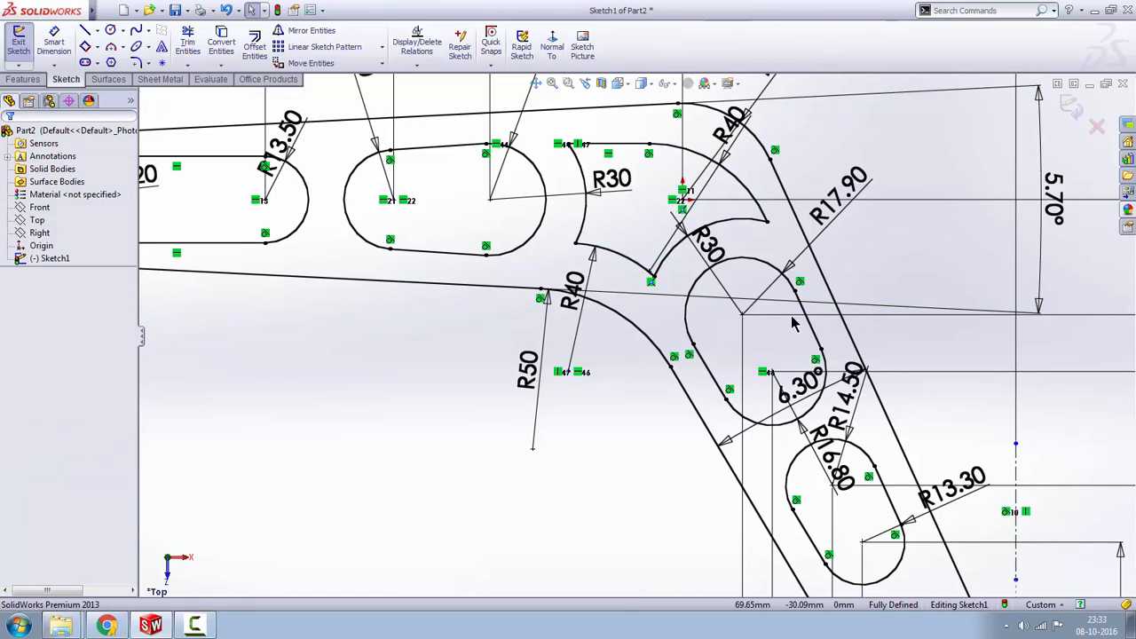
- Sketch a line about 44 mm long across the lower arm between the R13.30 slot end and pivot hole, perpendicular to the inner edge
{"action": "scroll", "coordinate": [795, 324], "scroll_direction": "up", "scroll_amount": 4}
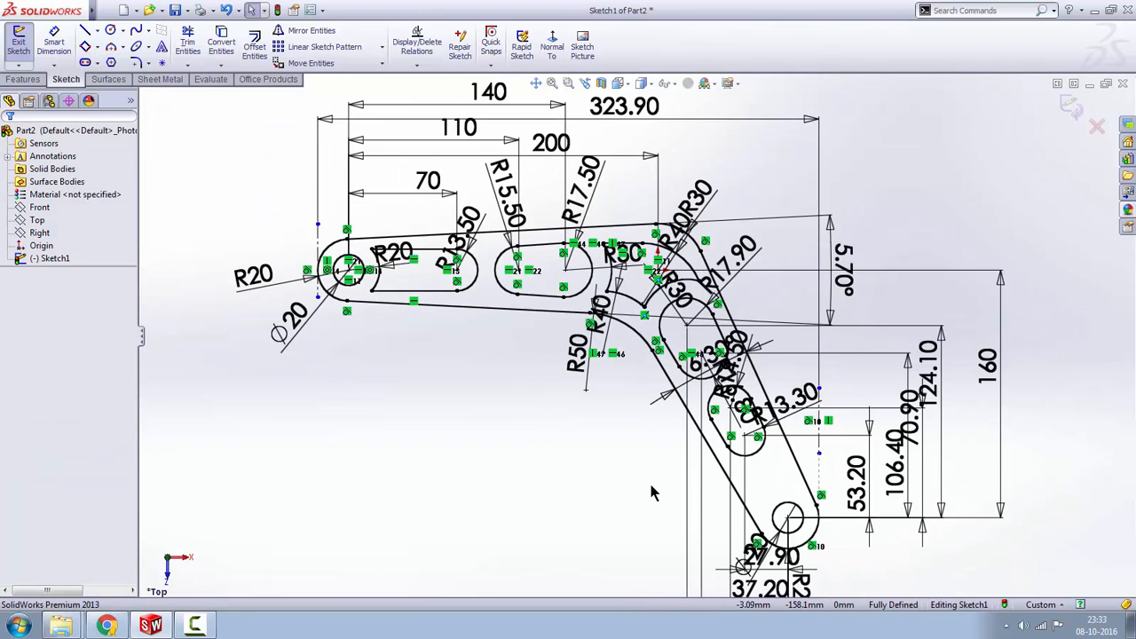
{"action": "scroll", "coordinate": [798, 497], "scroll_direction": "down", "scroll_amount": 4}
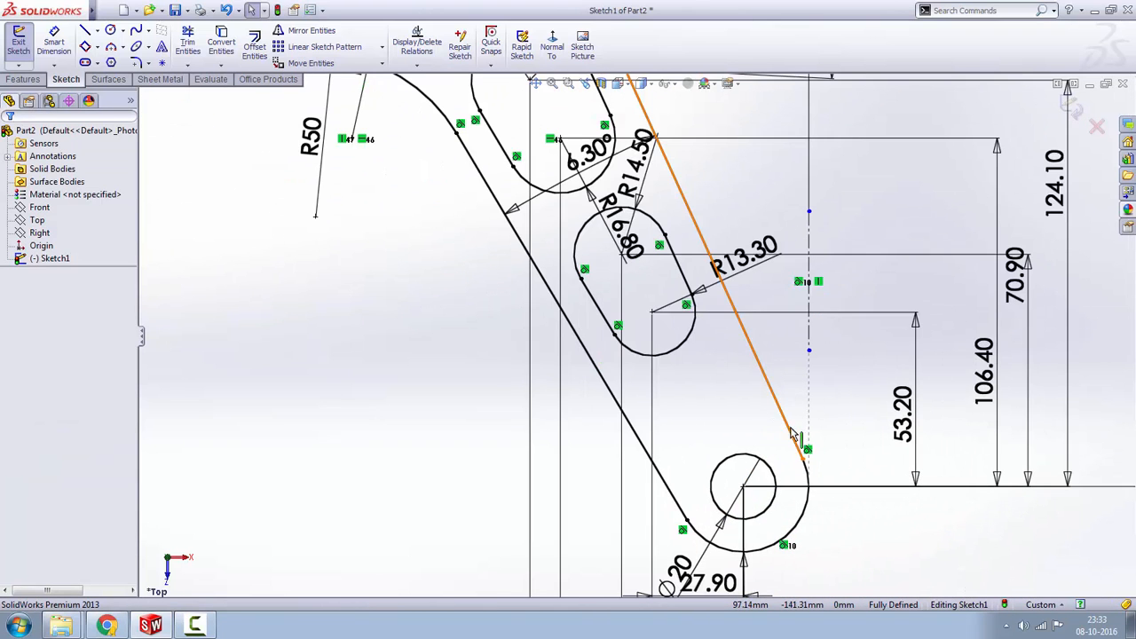
{"action": "scroll", "coordinate": [887, 500], "scroll_direction": "down", "scroll_amount": 1}
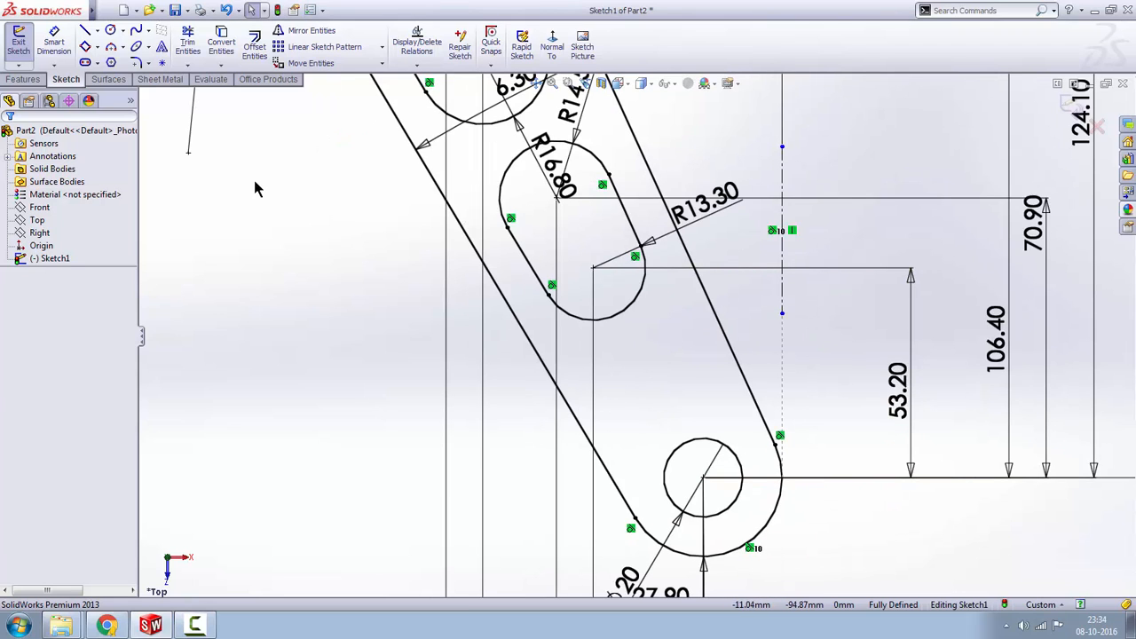
{"action": "left_click", "coordinate": [562, 394]}
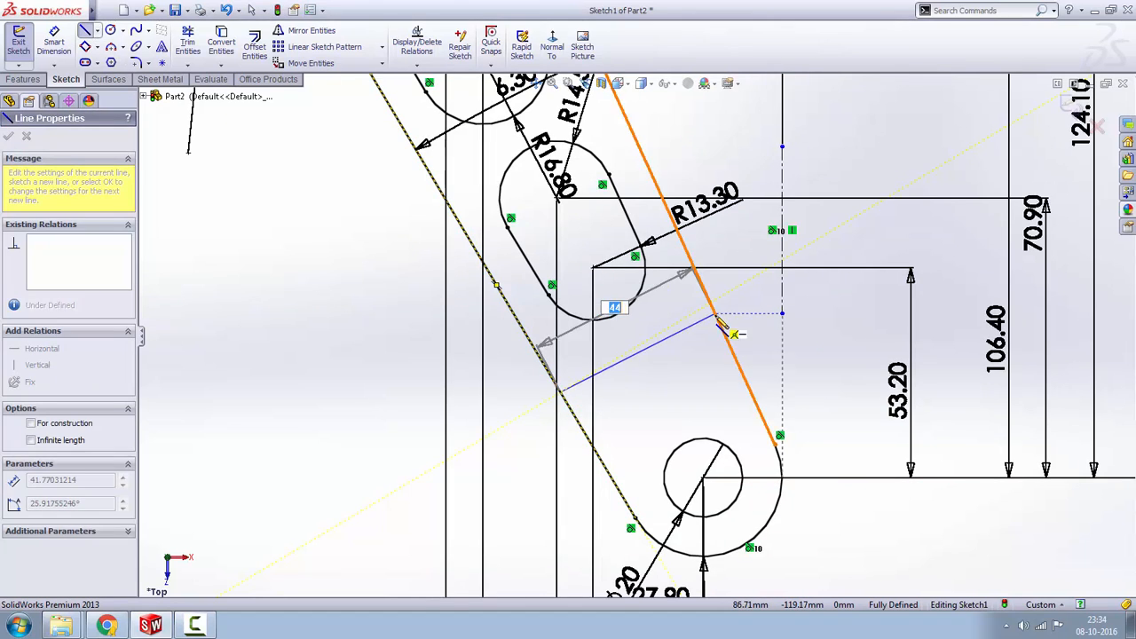
{"action": "left_click", "coordinate": [711, 305]}
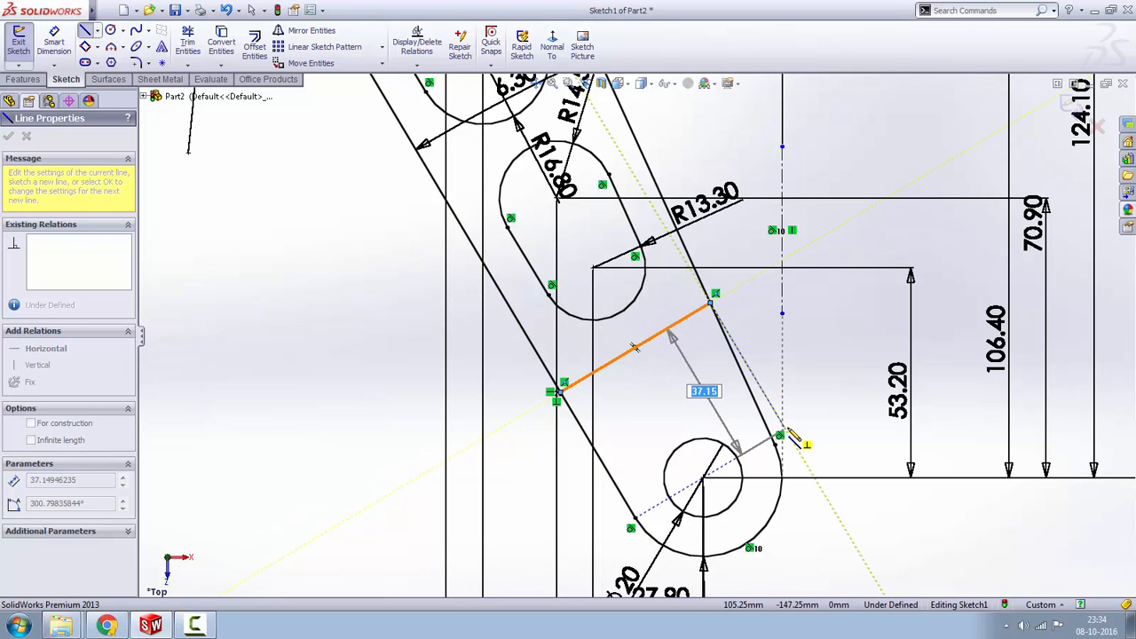
{"action": "key", "text": "Escape"}
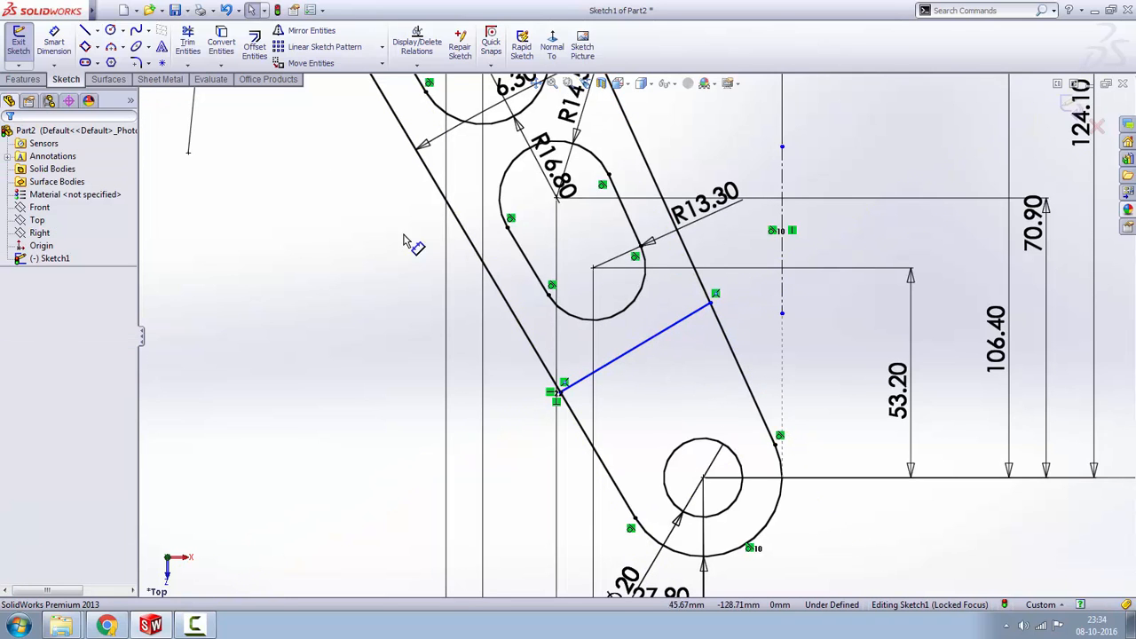
- Dimension the distance from the lower pivot hole's center to the cross line as 39.90 mm
{"action": "left_click", "coordinate": [62, 52]}
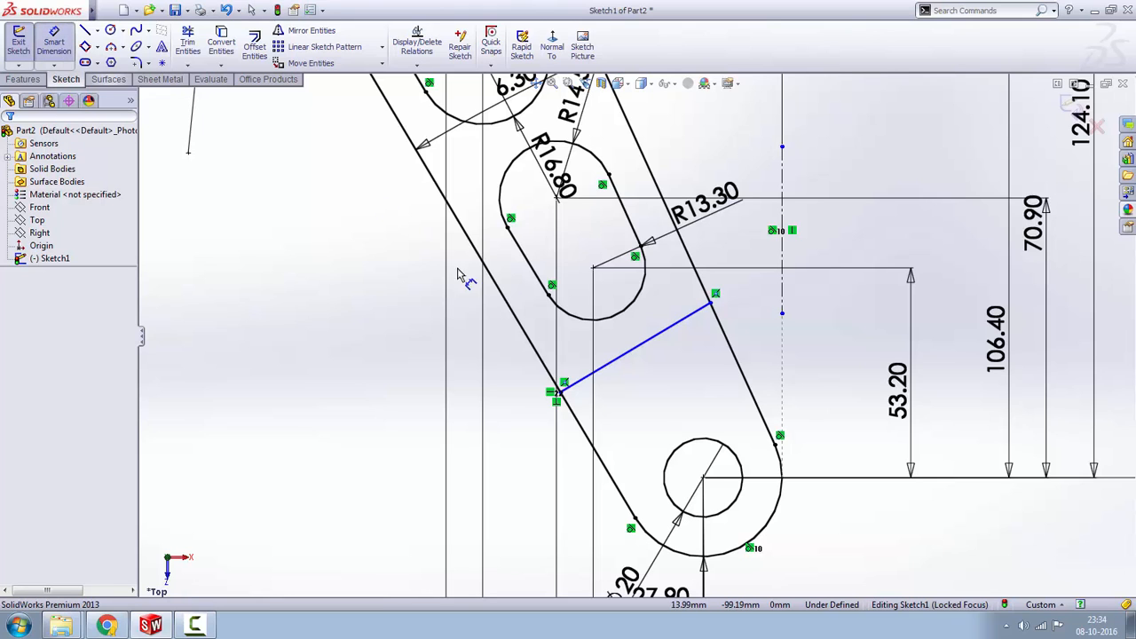
{"action": "left_click", "coordinate": [702, 479]}
{"action": "left_click", "coordinate": [657, 340]}
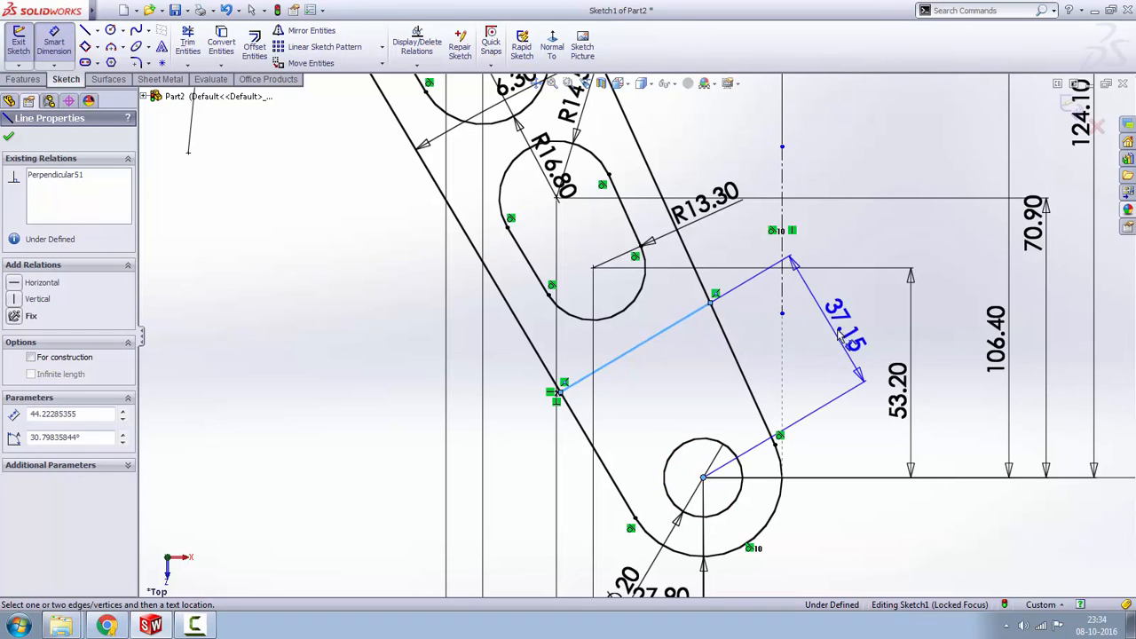
{"action": "left_click", "coordinate": [834, 321]}
{"action": "type", "text": "3"}
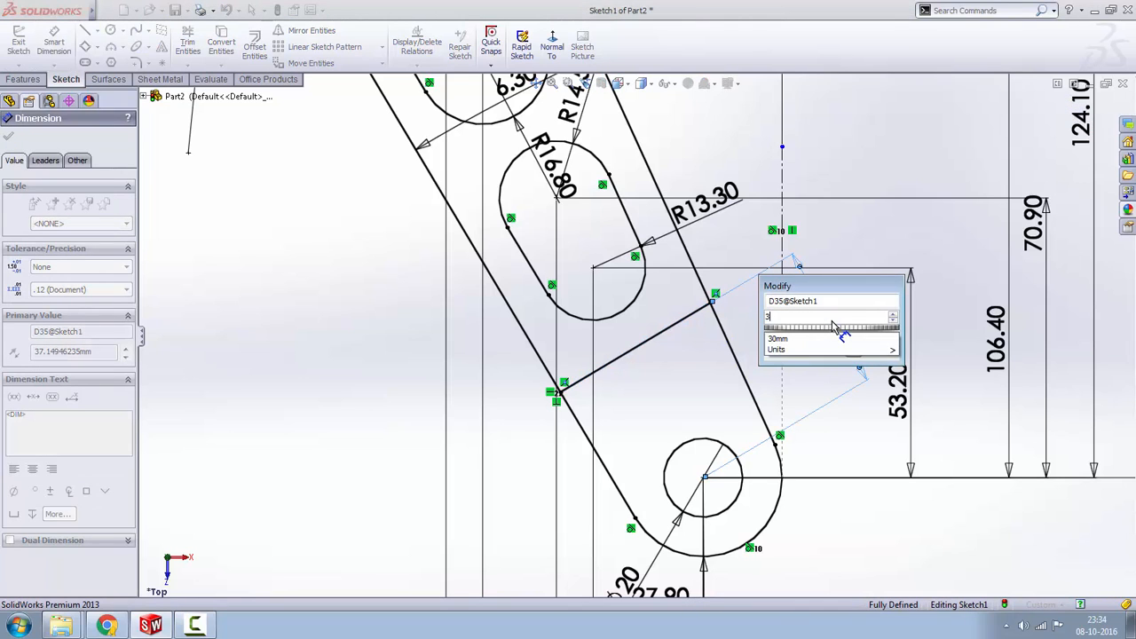
{"action": "type", "text": "9."}
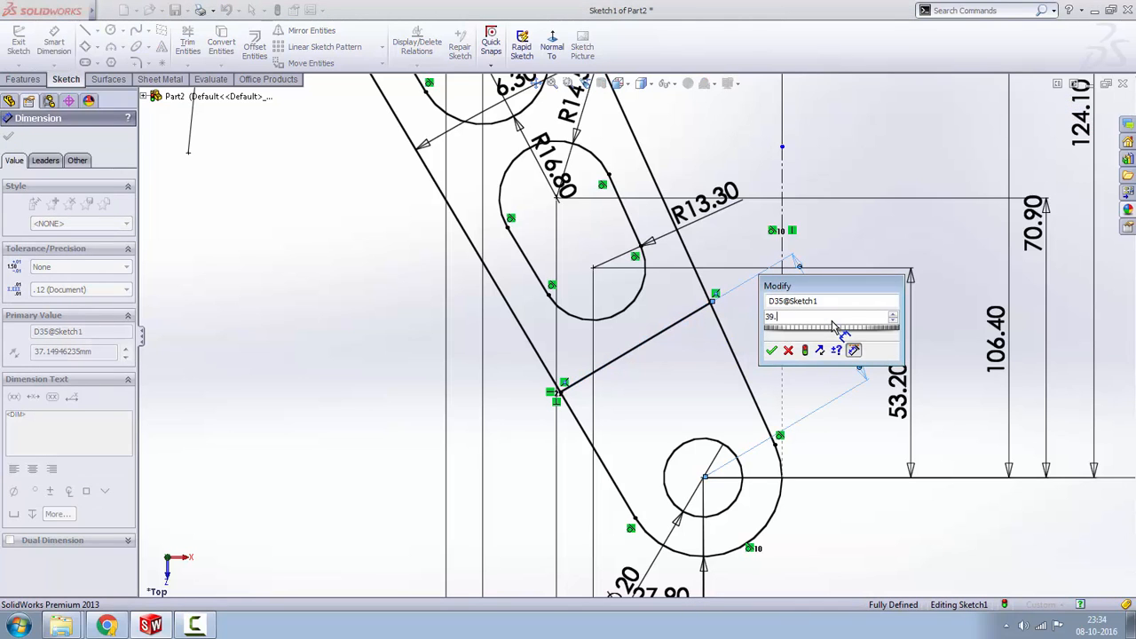
{"action": "type", "text": "9"}
{"action": "key", "text": "Return"}
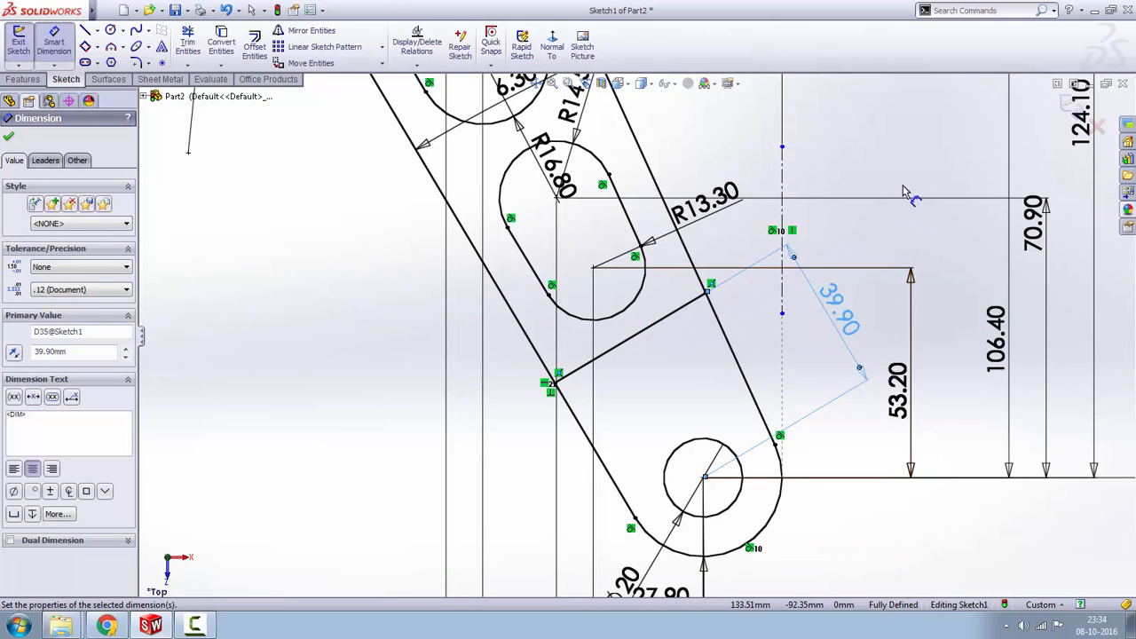
{"action": "left_click", "coordinate": [893, 157]}
{"action": "right_click", "coordinate": [891, 155]}
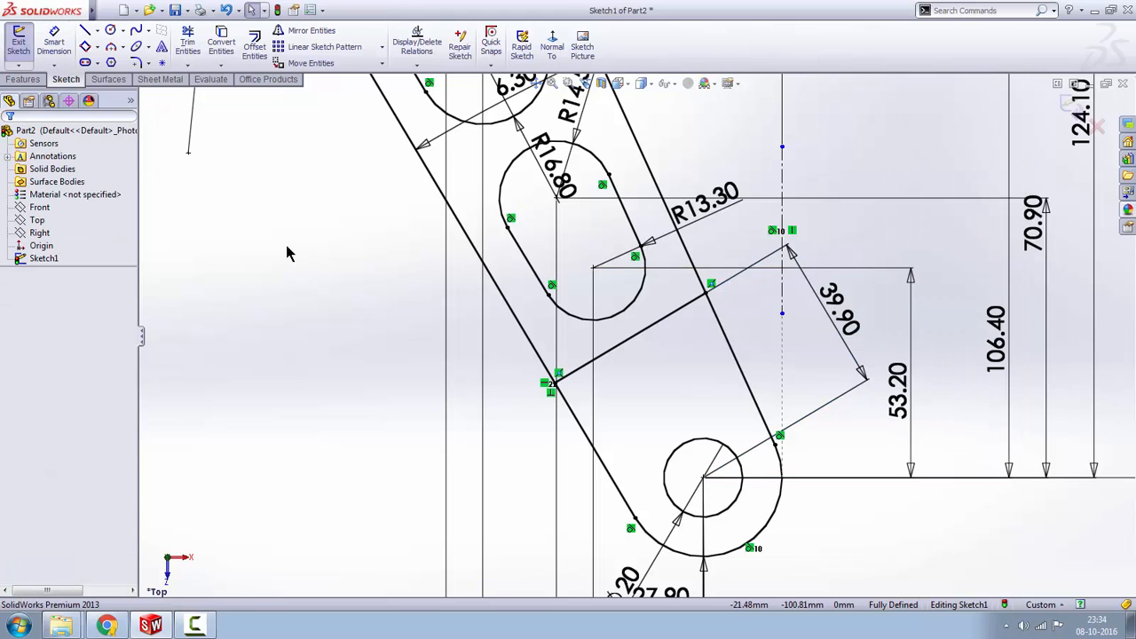
- Trim both outer edges of the lower arm between the cross line and the rounded end
{"action": "left_click", "coordinate": [187, 42]}
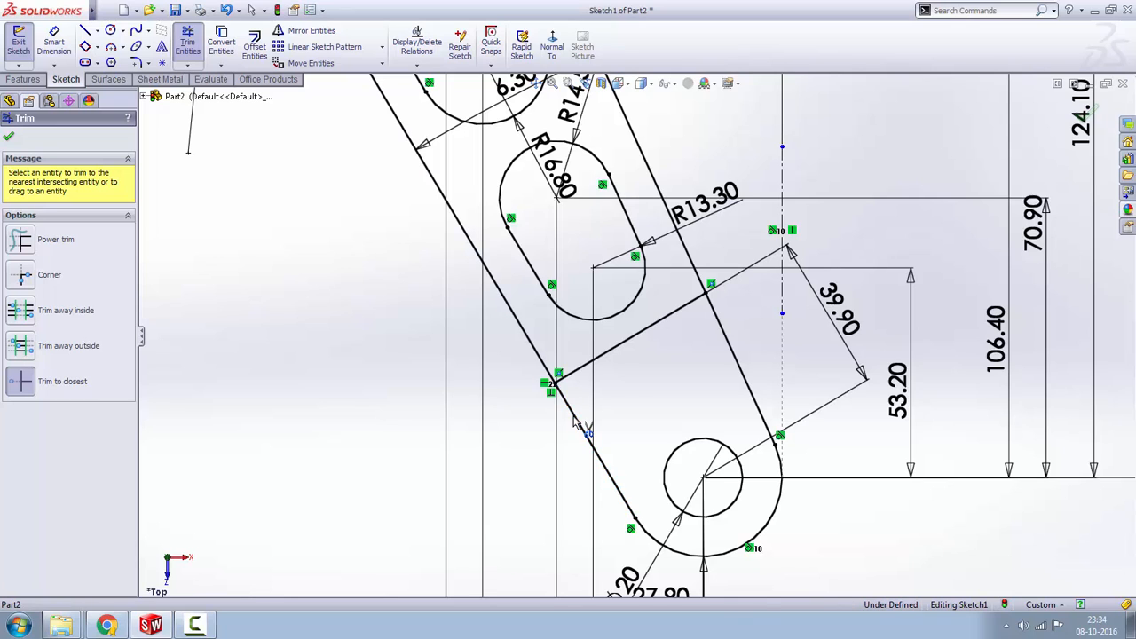
{"action": "left_click", "coordinate": [575, 425]}
{"action": "left_click", "coordinate": [745, 377]}
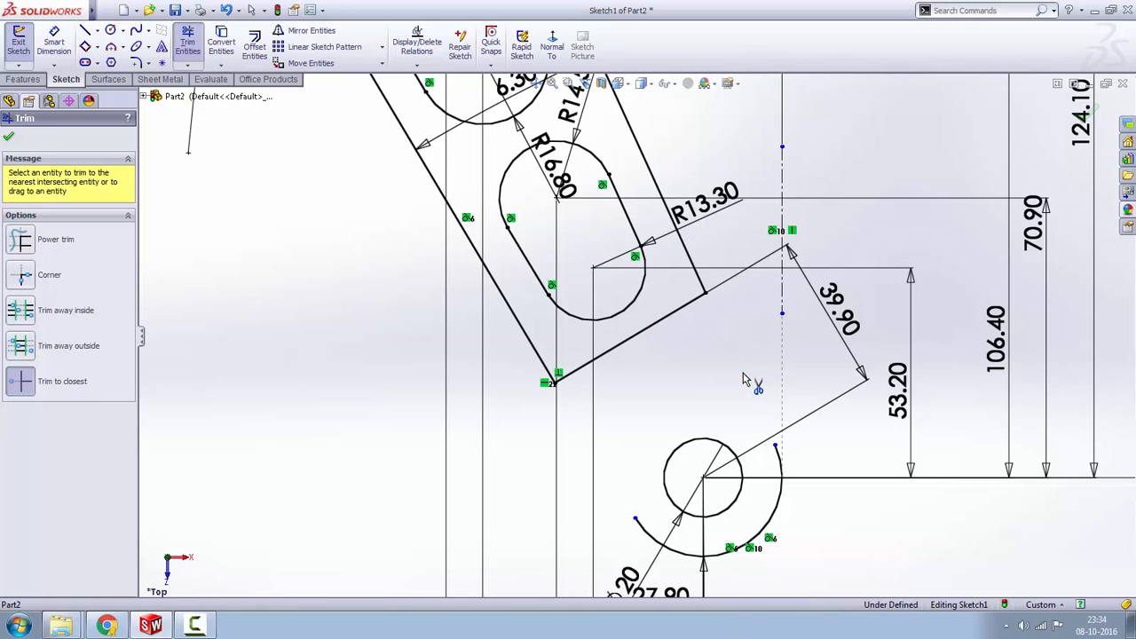
{"action": "right_click", "coordinate": [296, 331]}
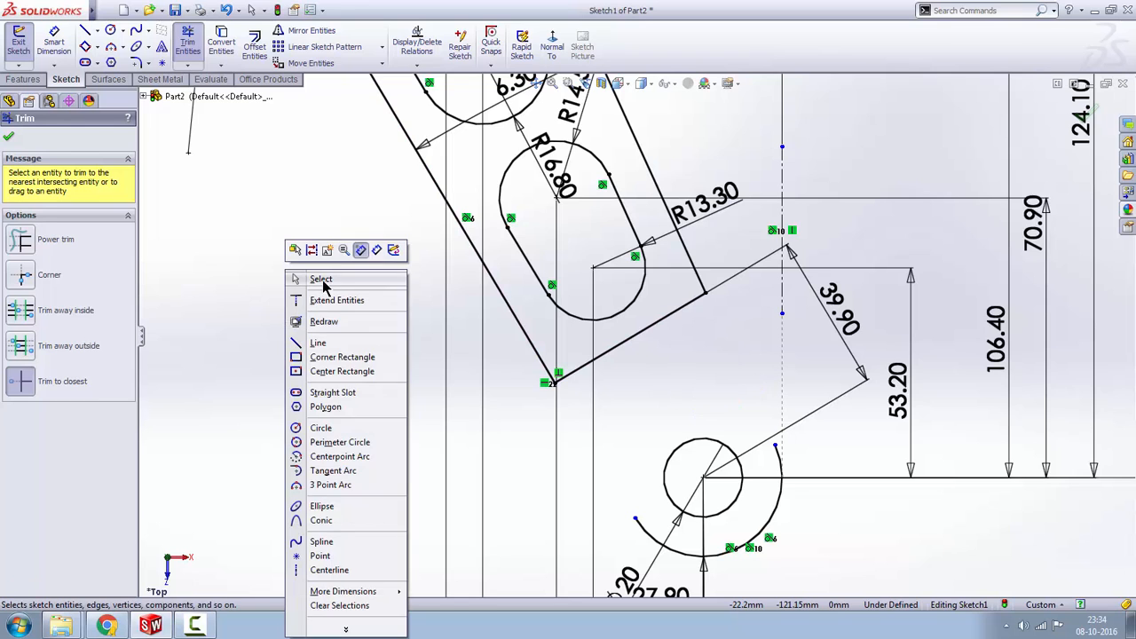
{"action": "left_click", "coordinate": [322, 280]}
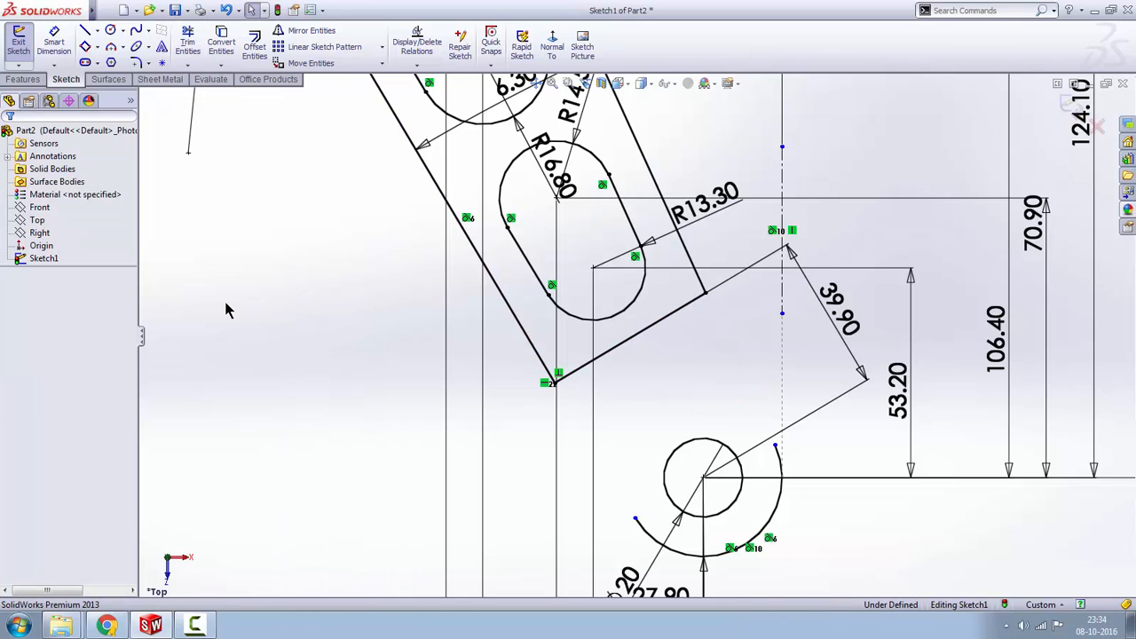
- Draw two separate edge lines joining the cross line's endpoints to the ends of the arc around the lower pivot hole
{"action": "left_click", "coordinate": [87, 31]}
{"action": "left_click_drag", "start_coordinate": [557, 383], "coordinate": [634, 517]}
{"action": "left_click_drag", "start_coordinate": [706, 292], "coordinate": [775, 445]}
{"action": "right_click", "coordinate": [292, 320]}
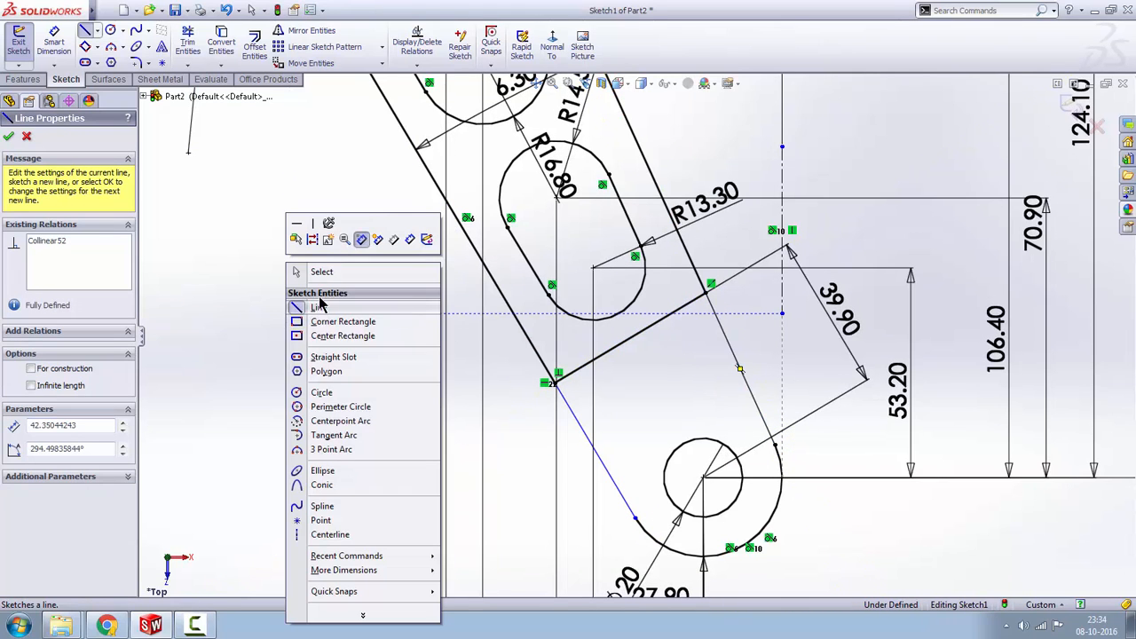
{"action": "left_click", "coordinate": [298, 305]}
{"action": "key", "text": "Escape"}
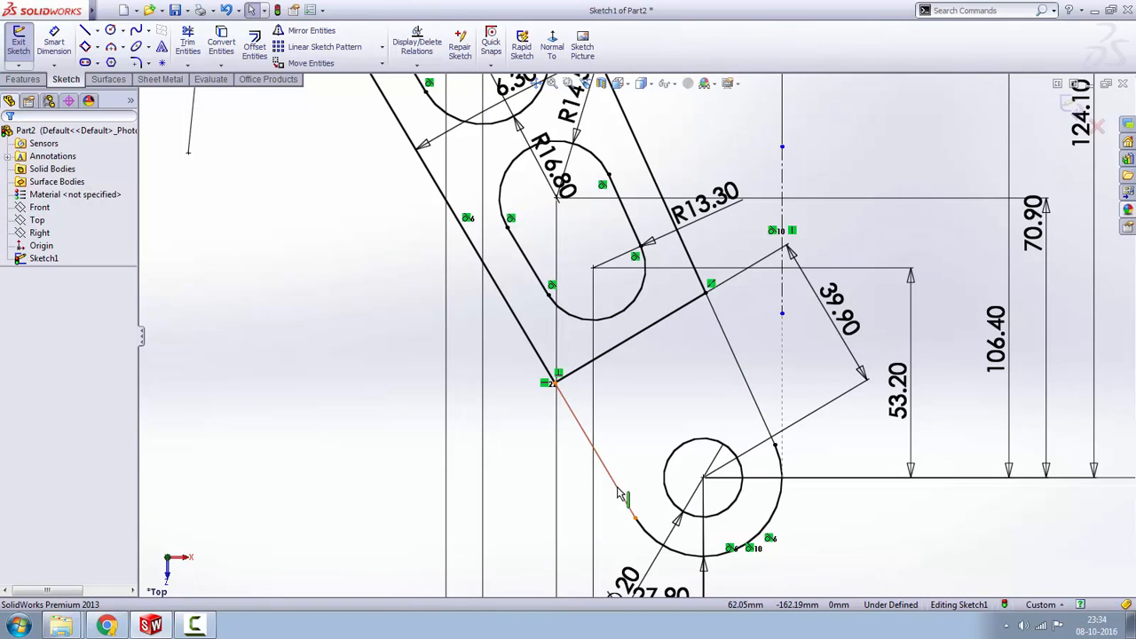
- Make the new inner edge line tangent to the arc around the lower pivot hole
{"action": "left_click", "coordinate": [596, 449]}
{"action": "left_click", "coordinate": [651, 532], "text": "ctrl"}
{"action": "left_click", "coordinate": [698, 473]}
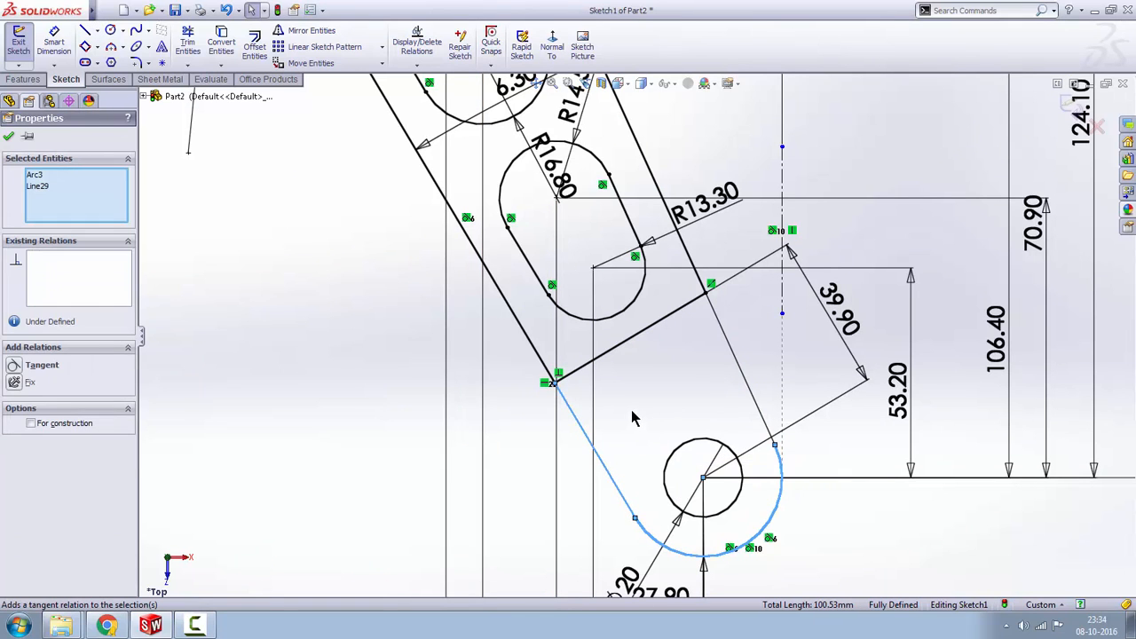
{"action": "left_click", "coordinate": [634, 418]}
{"action": "left_click", "coordinate": [612, 479]}
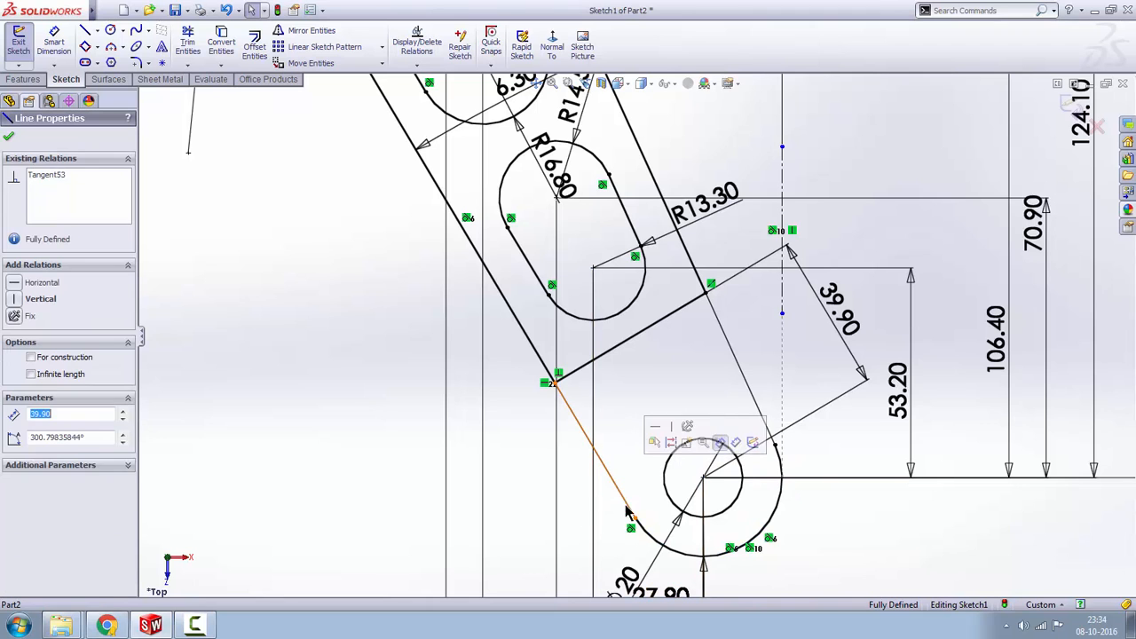
- Convert the lower end's outer arc, pivot hole circle and both edge lines below the cross line to construction geometry
{"action": "left_click", "coordinate": [764, 528], "text": "ctrl"}
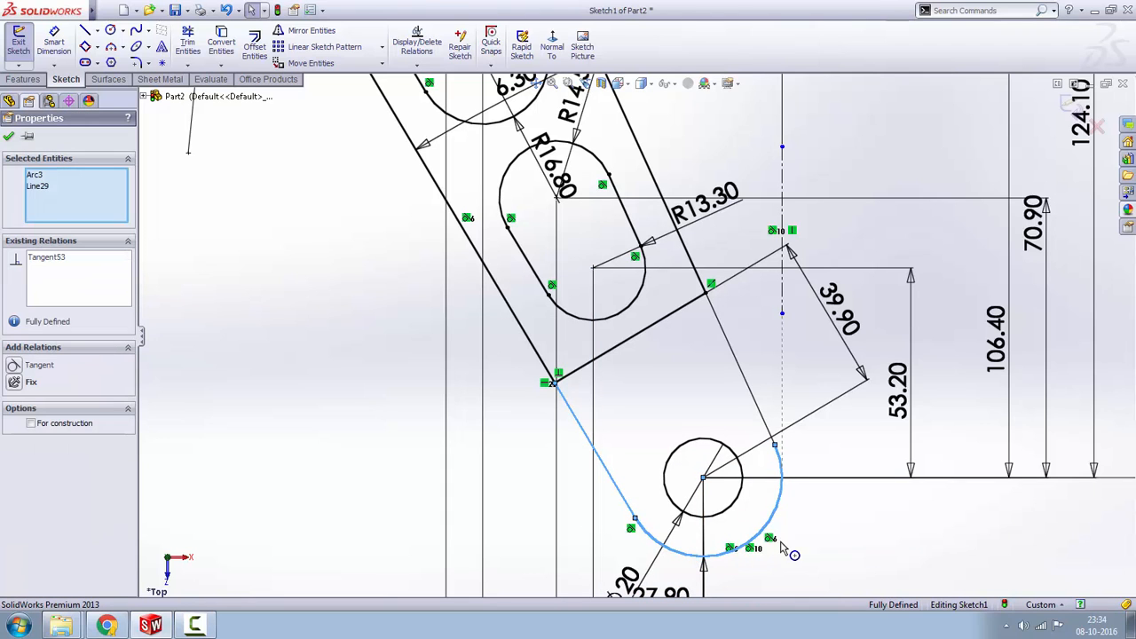
{"action": "left_click", "coordinate": [760, 413], "text": "ctrl"}
{"action": "left_click", "coordinate": [677, 449], "text": "ctrl"}
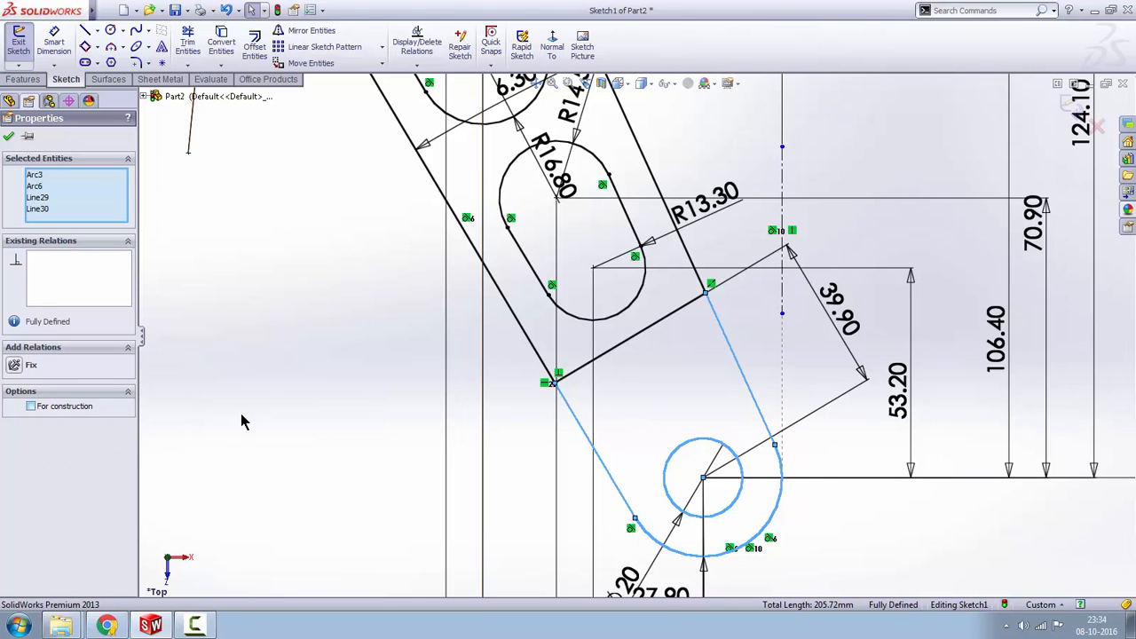
{"action": "left_click", "coordinate": [397, 429]}
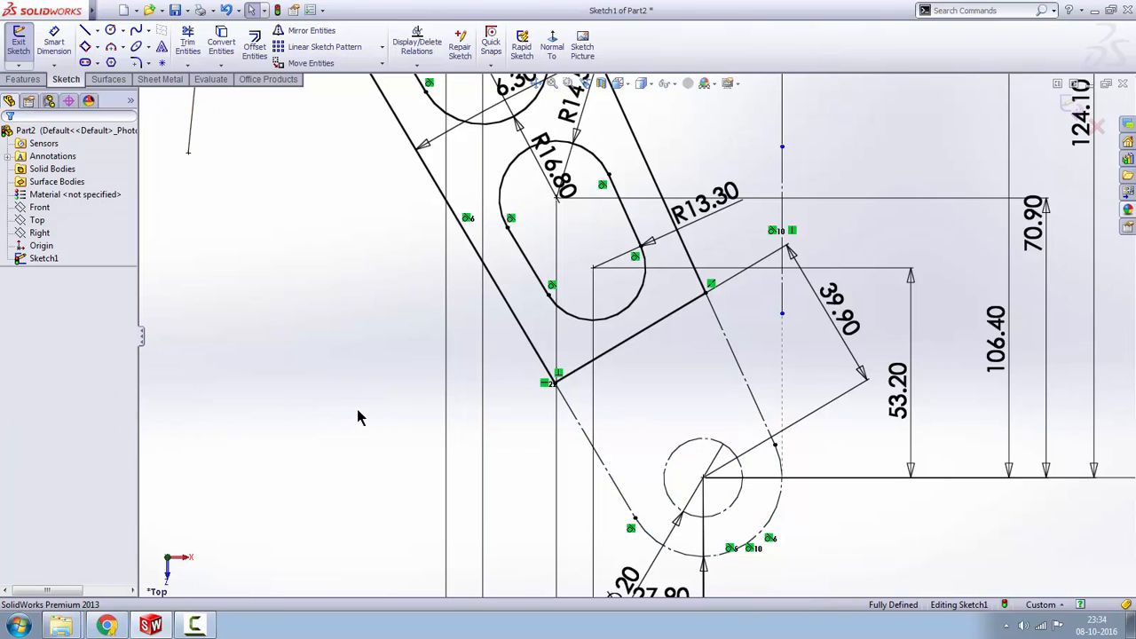
- Extrude the lever profile as a boss, 20 mm blind in Direction 1 and 20 mm blind in Direction 2
{"action": "scroll", "coordinate": [396, 337], "scroll_direction": "up", "scroll_amount": 8}
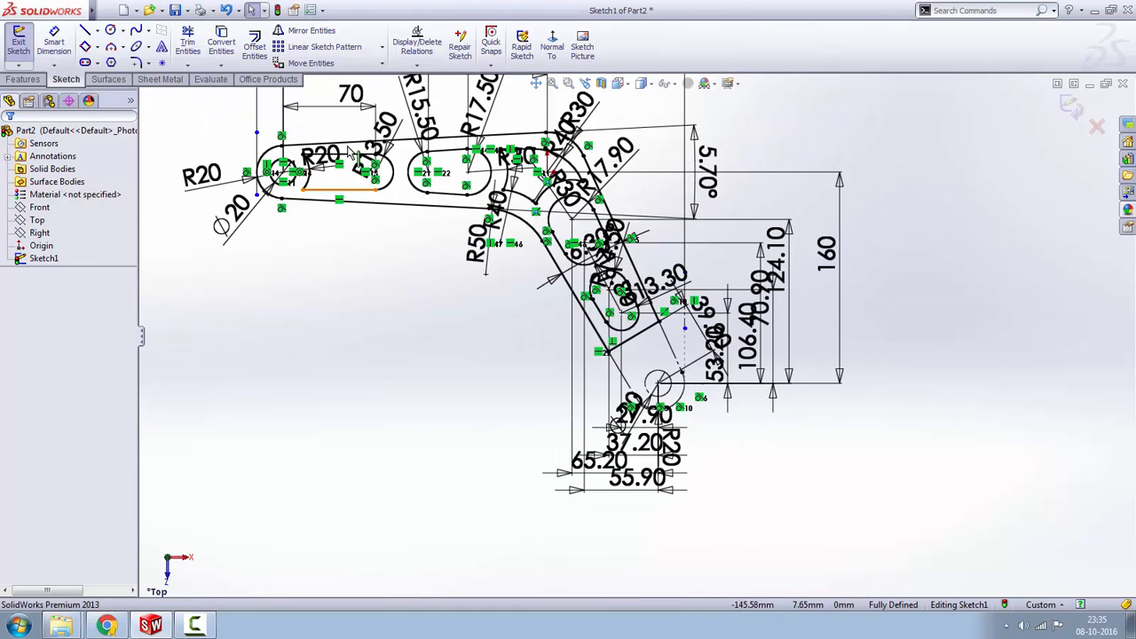
{"action": "scroll", "coordinate": [351, 151], "scroll_direction": "down", "scroll_amount": 3}
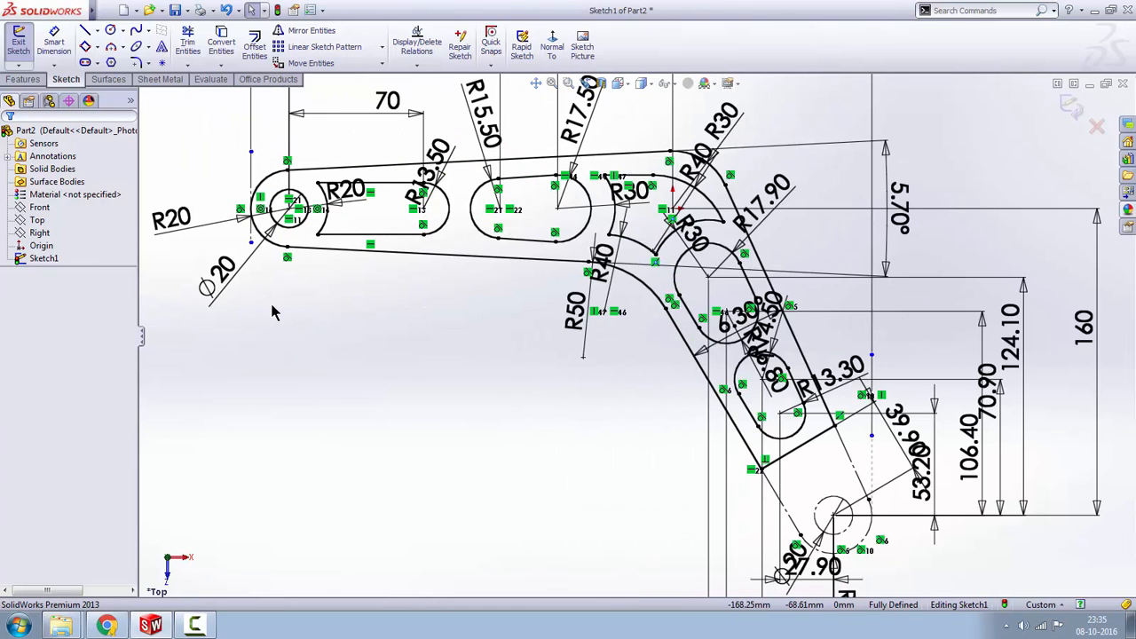
{"action": "left_click", "coordinate": [23, 79]}
{"action": "left_click", "coordinate": [24, 44]}
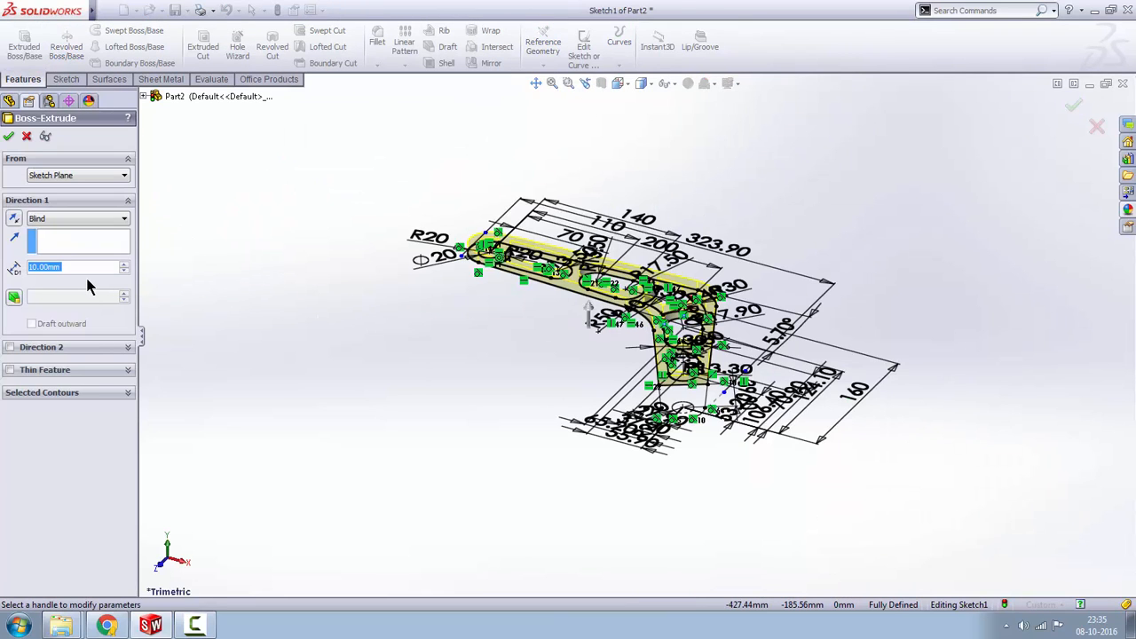
{"action": "type", "text": "20"}
{"action": "key", "text": "Return"}
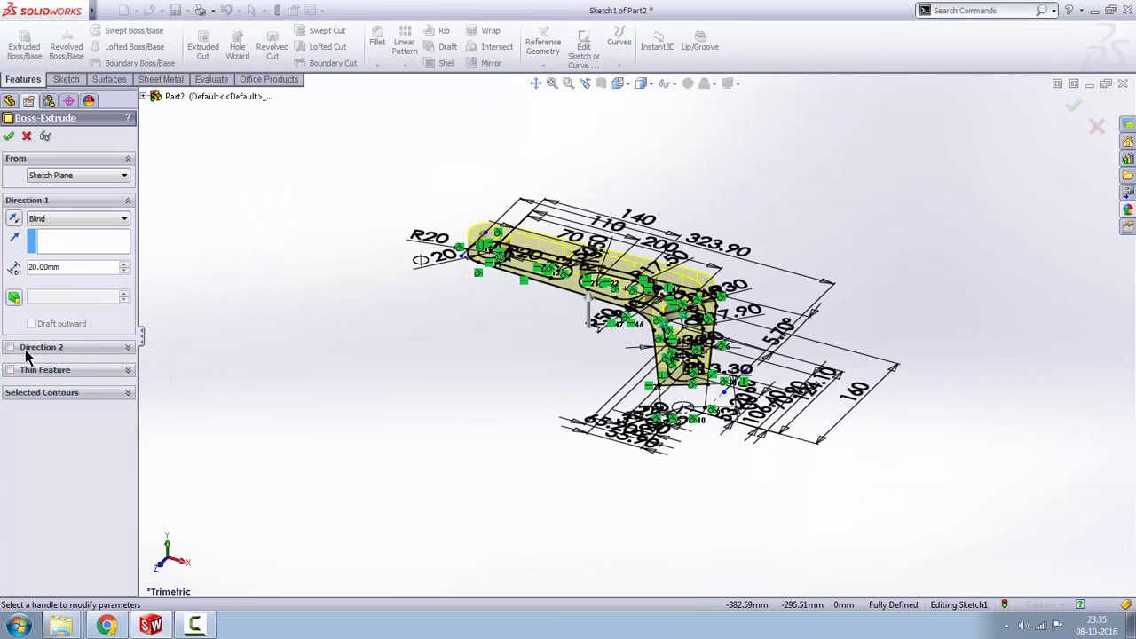
{"action": "left_click", "coordinate": [9, 348]}
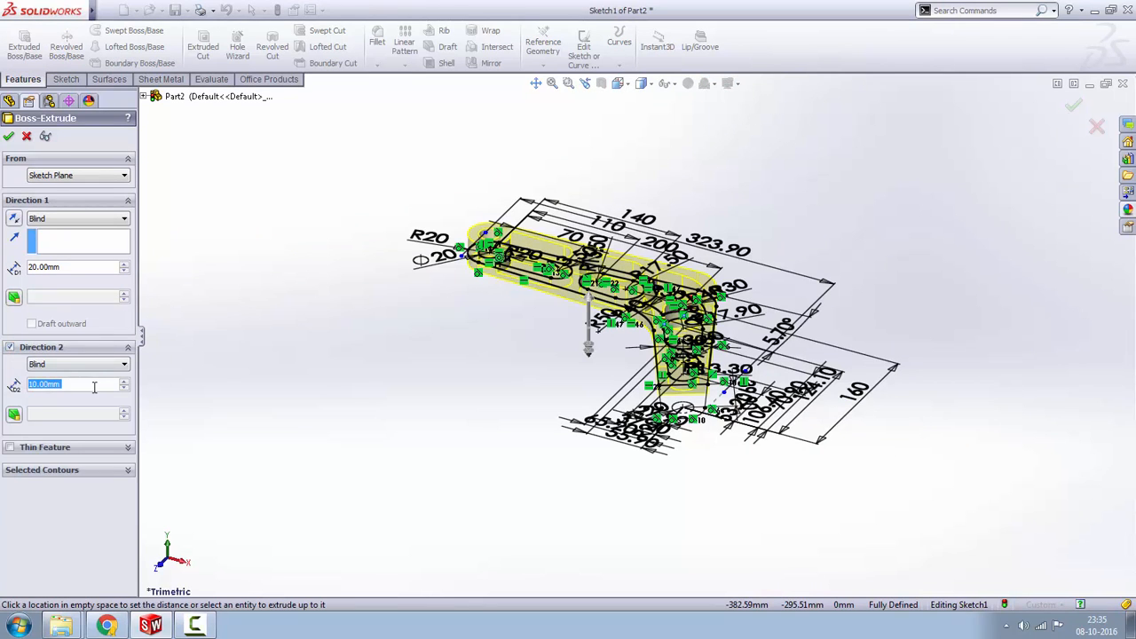
{"action": "type", "text": "20"}
{"action": "key", "text": "Return"}
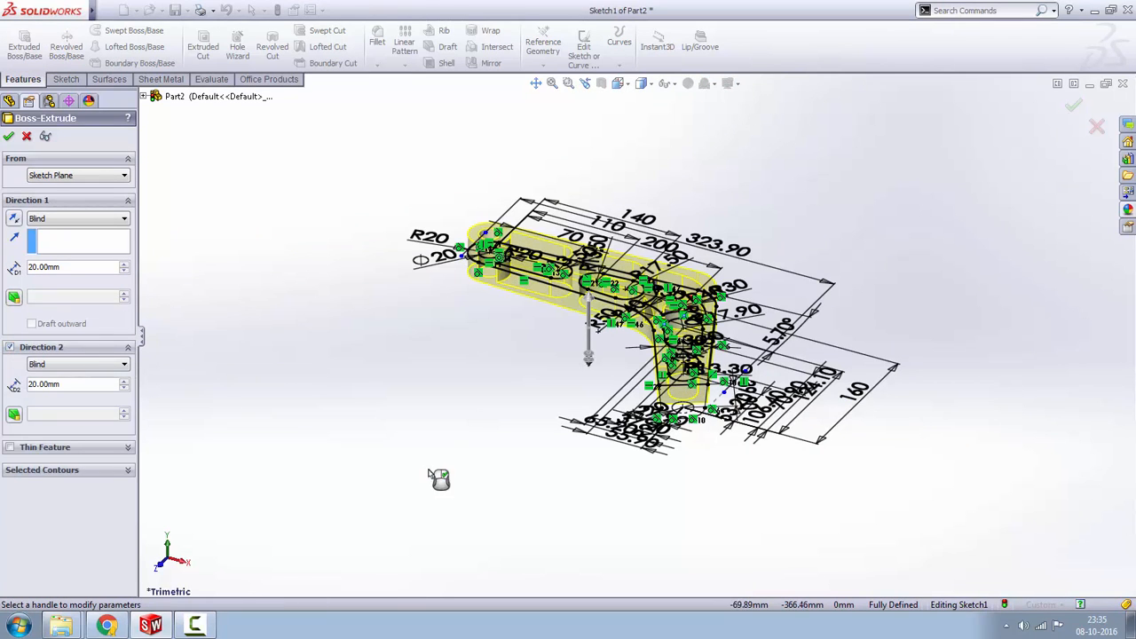
{"action": "middle_click_drag", "start_coordinate": [612, 384], "coordinate": [659, 465]}
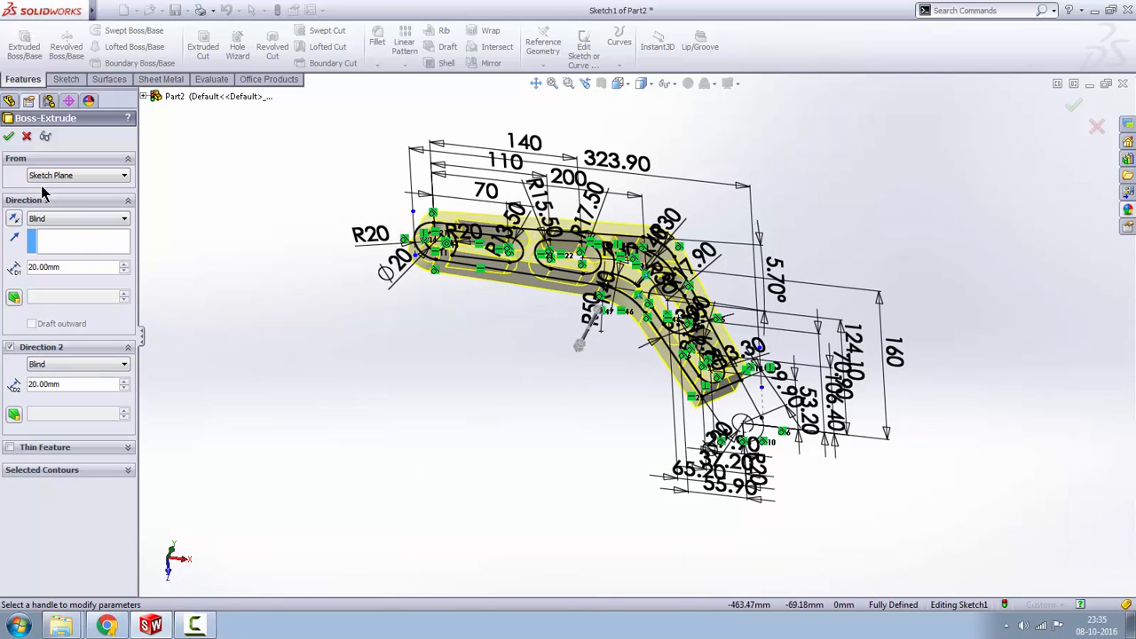
{"action": "left_click", "coordinate": [9, 136]}
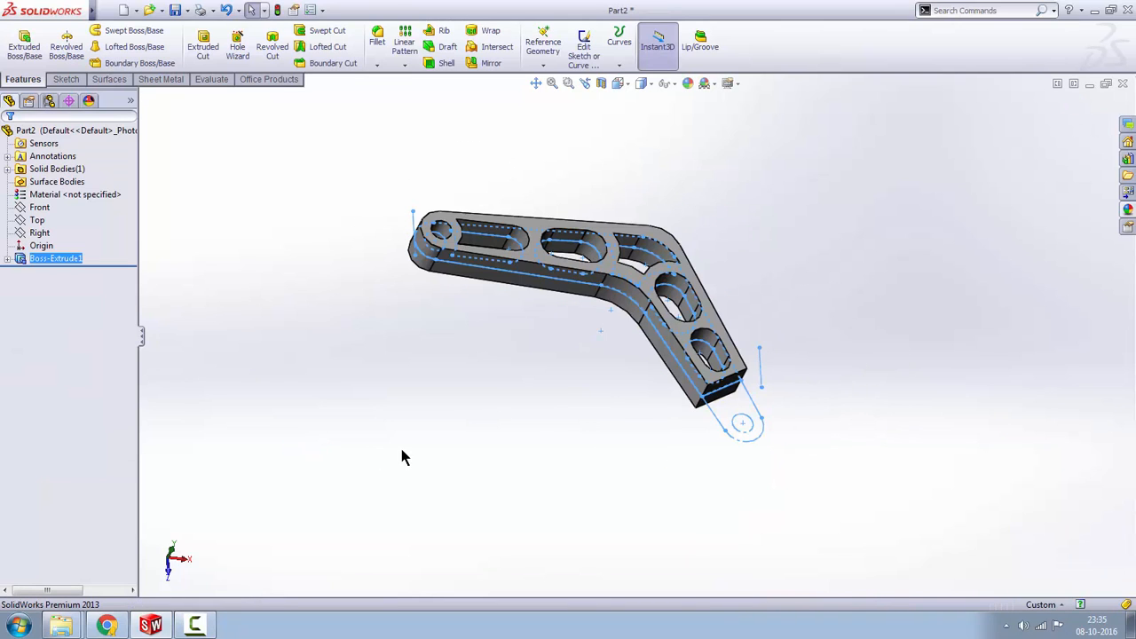
{"action": "left_click", "coordinate": [402, 457]}
{"action": "mouse_move", "coordinate": [658, 332]}
{"action": "middle_mouse_down"}
{"action": "mouse_move", "coordinate": [769, 432]}
{"action": "mouse_move", "coordinate": [755, 430]}
{"action": "mouse_move", "coordinate": [793, 398]}
{"action": "middle_mouse_up"}
{"action": "scroll", "coordinate": [760, 385], "scroll_direction": "down", "scroll_amount": 3}
{"action": "left_click", "coordinate": [743, 376]}
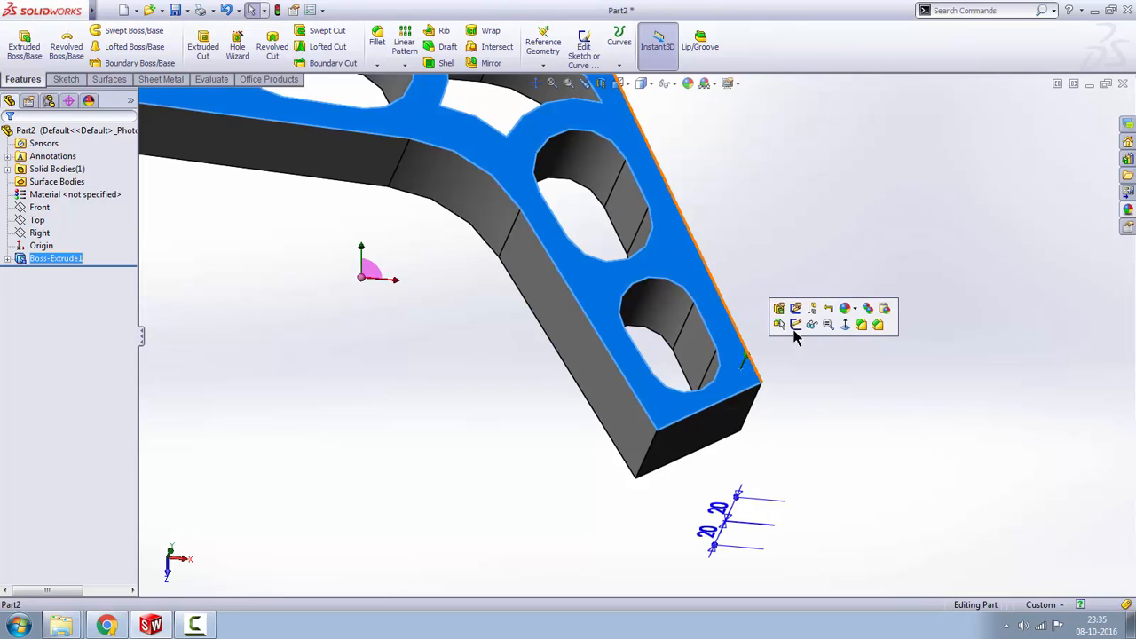
{"action": "left_click", "coordinate": [795, 326]}
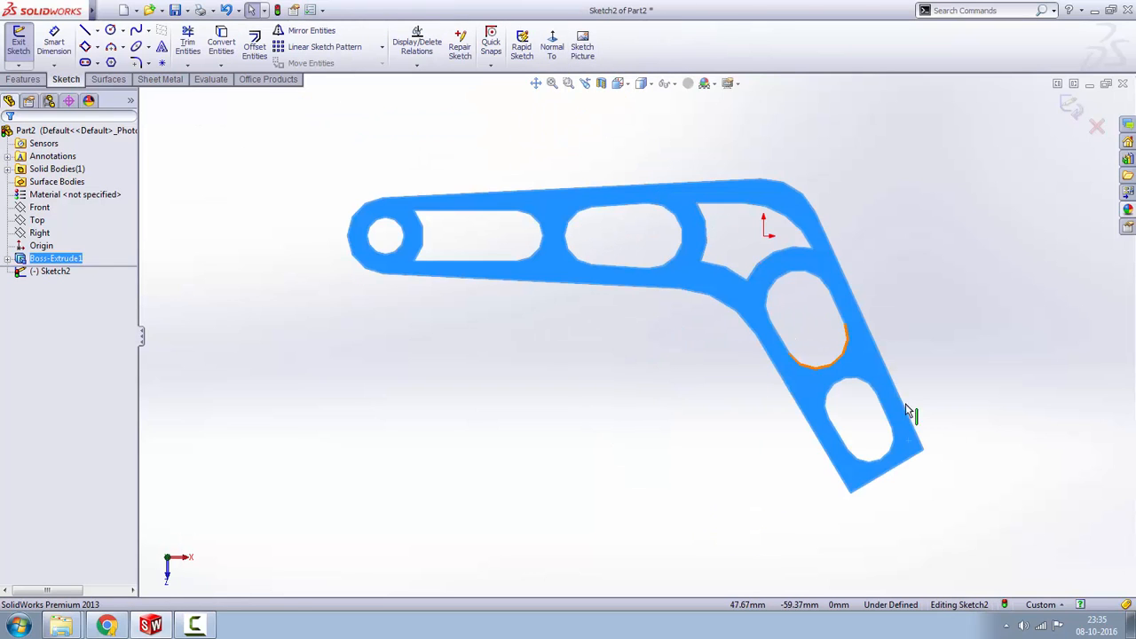
{"action": "left_click", "coordinate": [965, 430]}
{"action": "left_click", "coordinate": [1070, 107]}
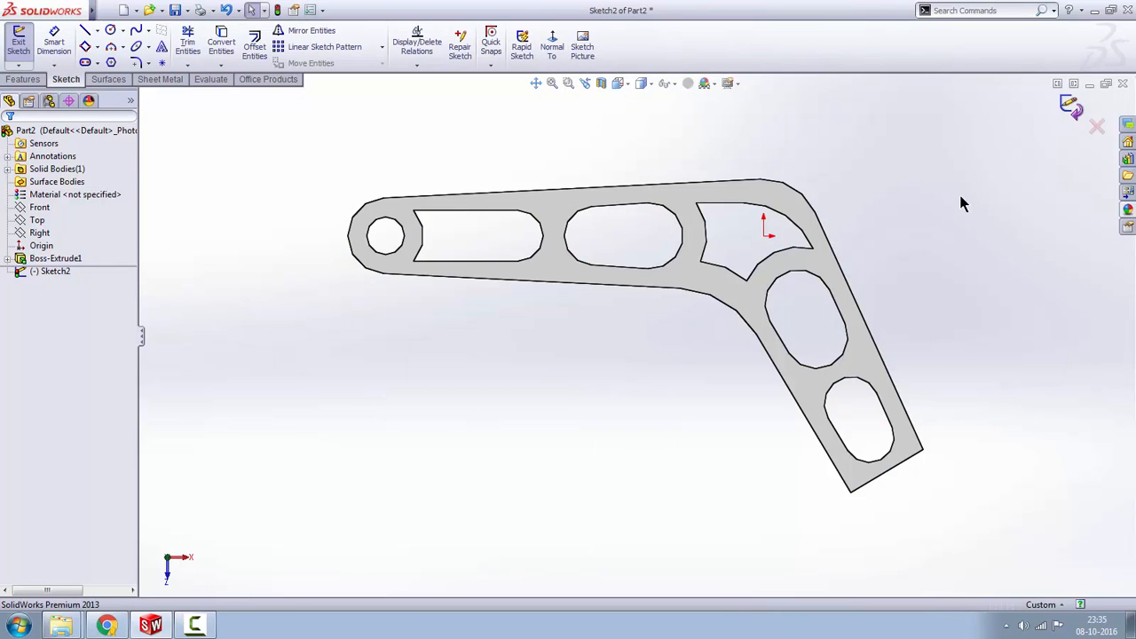
- Sketch on the Top plane a closed four-sided outline extending about 12 mm beyond the lower arm's end edge, using that edge's corners
{"action": "left_click", "coordinate": [38, 220]}
{"action": "left_click", "coordinate": [42, 196]}
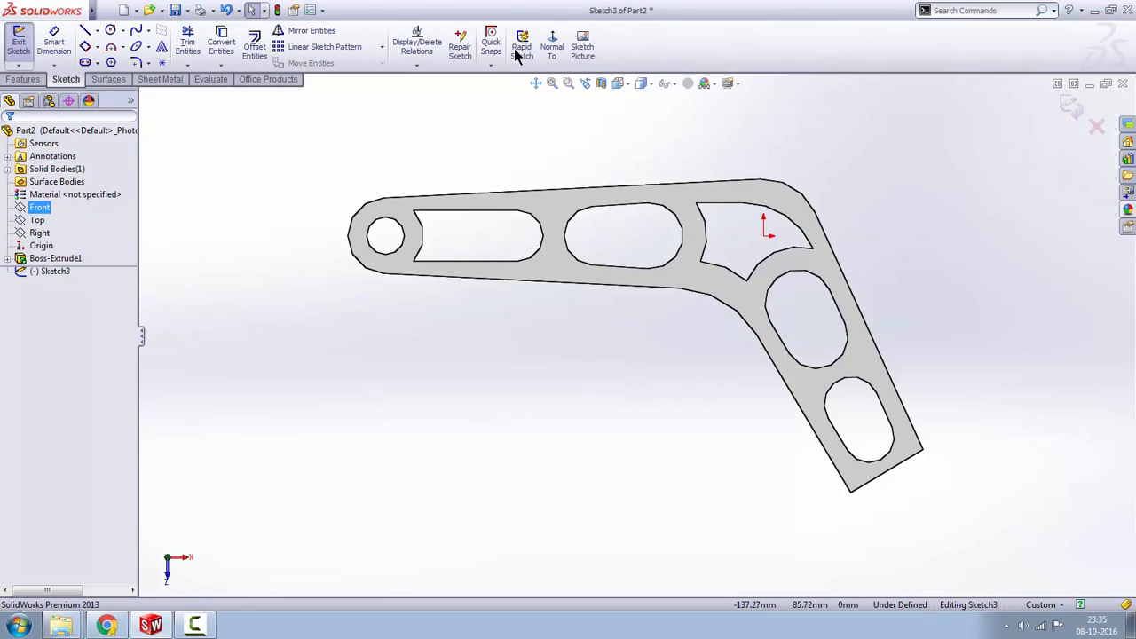
{"action": "scroll", "coordinate": [920, 500], "scroll_direction": "down", "scroll_amount": 3}
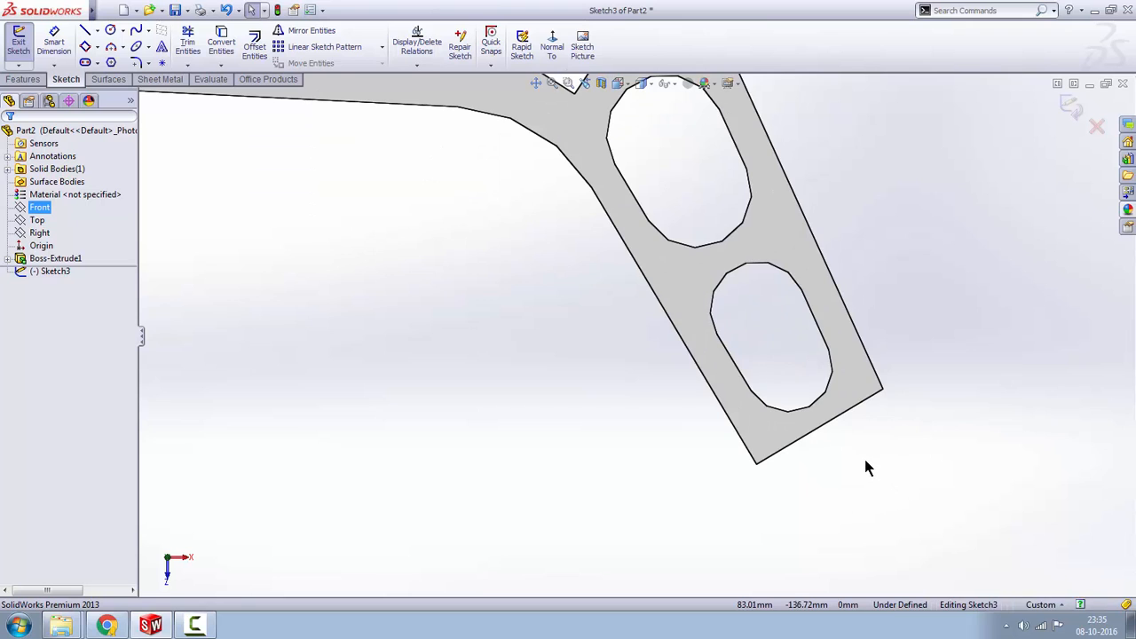
{"action": "scroll", "coordinate": [864, 459], "scroll_direction": "up", "scroll_amount": 3}
{"action": "scroll", "coordinate": [858, 458], "scroll_direction": "down", "scroll_amount": 2}
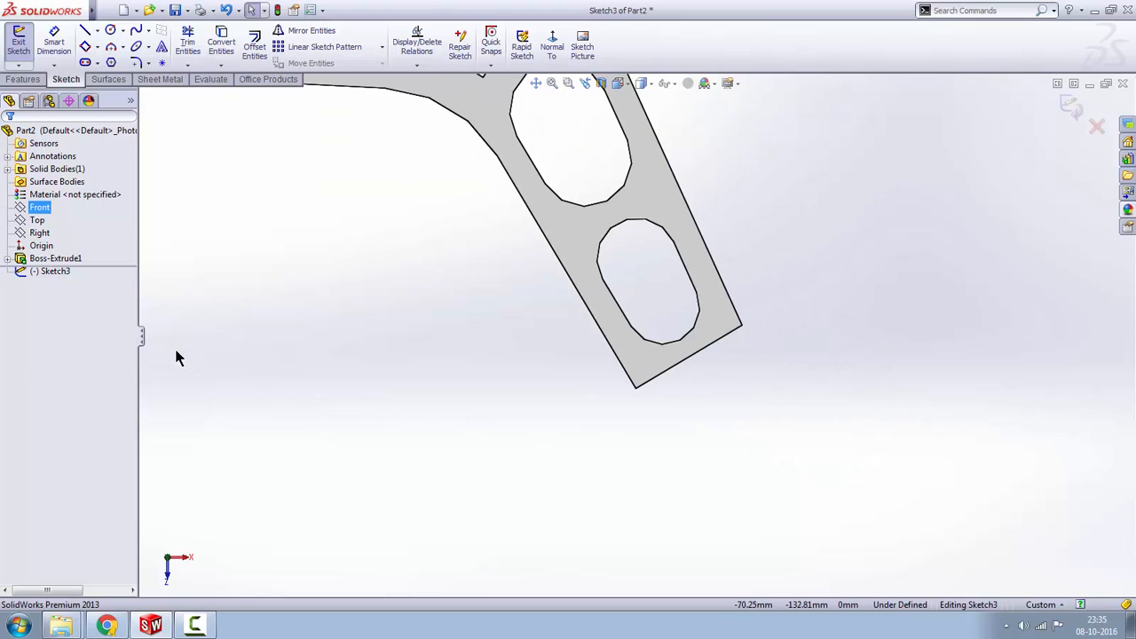
{"action": "left_click", "coordinate": [85, 32]}
{"action": "left_click", "coordinate": [578, 367]}
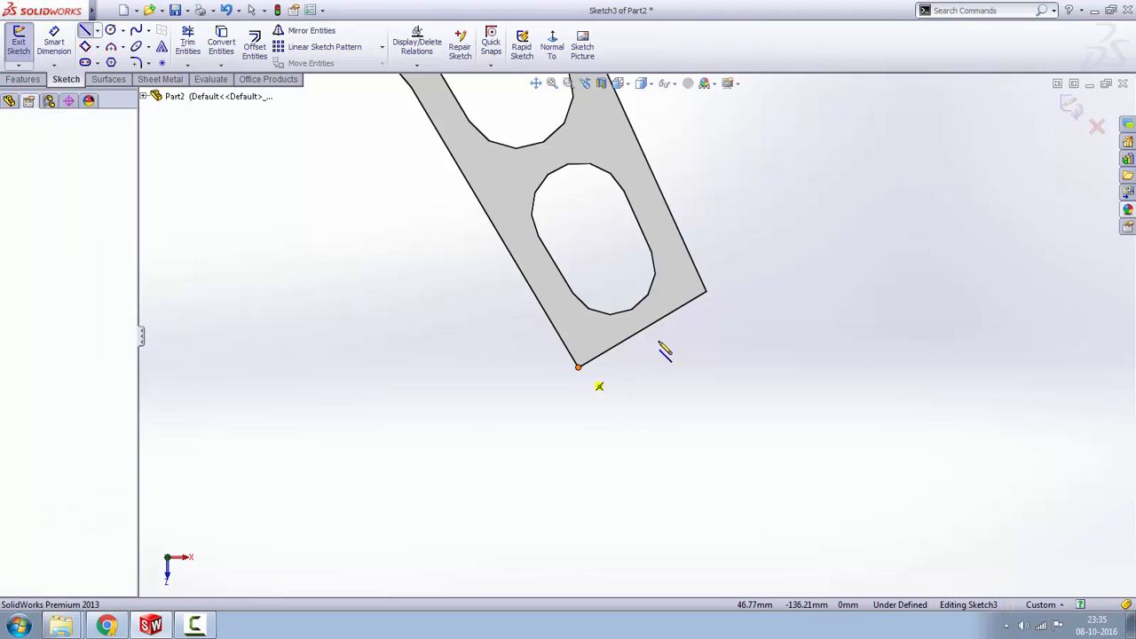
{"action": "left_click", "coordinate": [705, 292]}
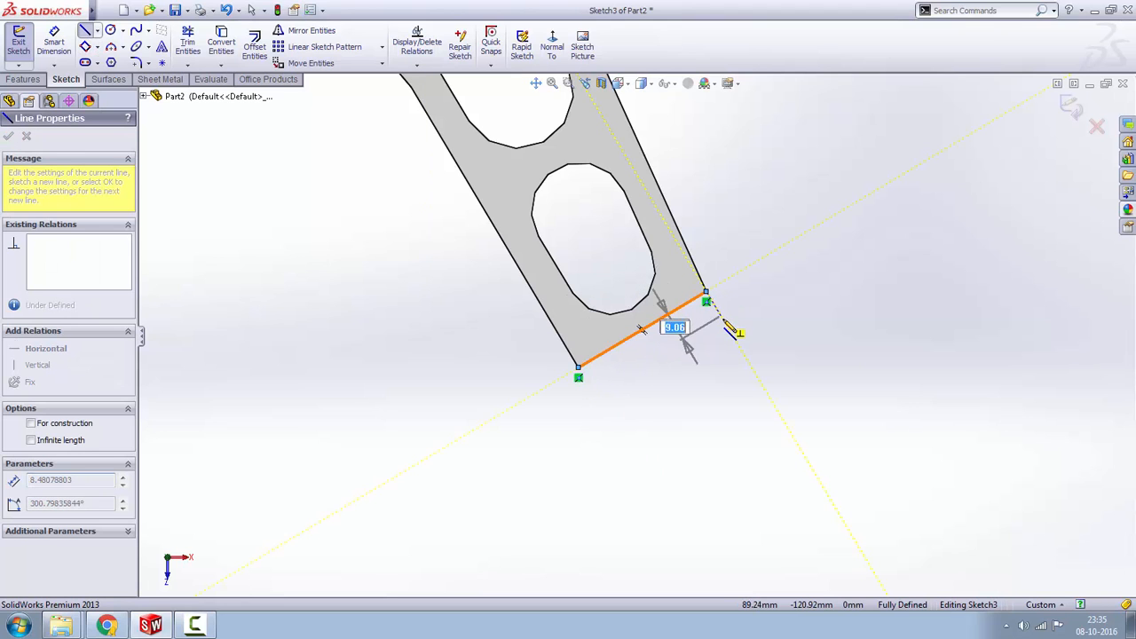
{"action": "left_click", "coordinate": [721, 329]}
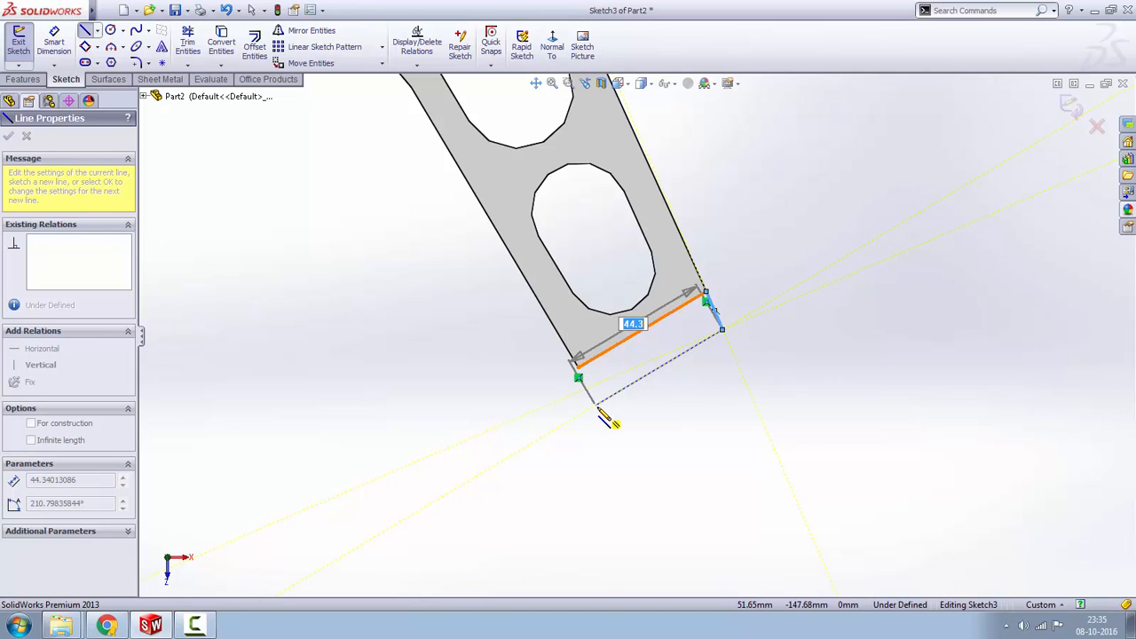
{"action": "left_click", "coordinate": [600, 403]}
{"action": "left_click", "coordinate": [579, 367]}
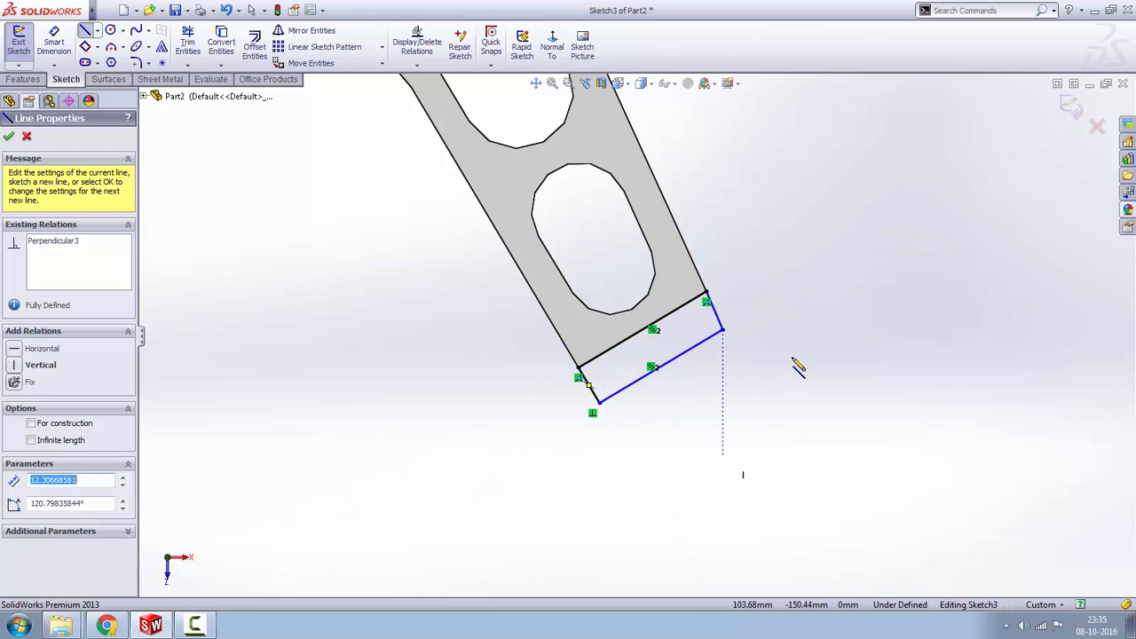
{"action": "right_click", "coordinate": [809, 312]}
{"action": "left_click", "coordinate": [835, 287]}
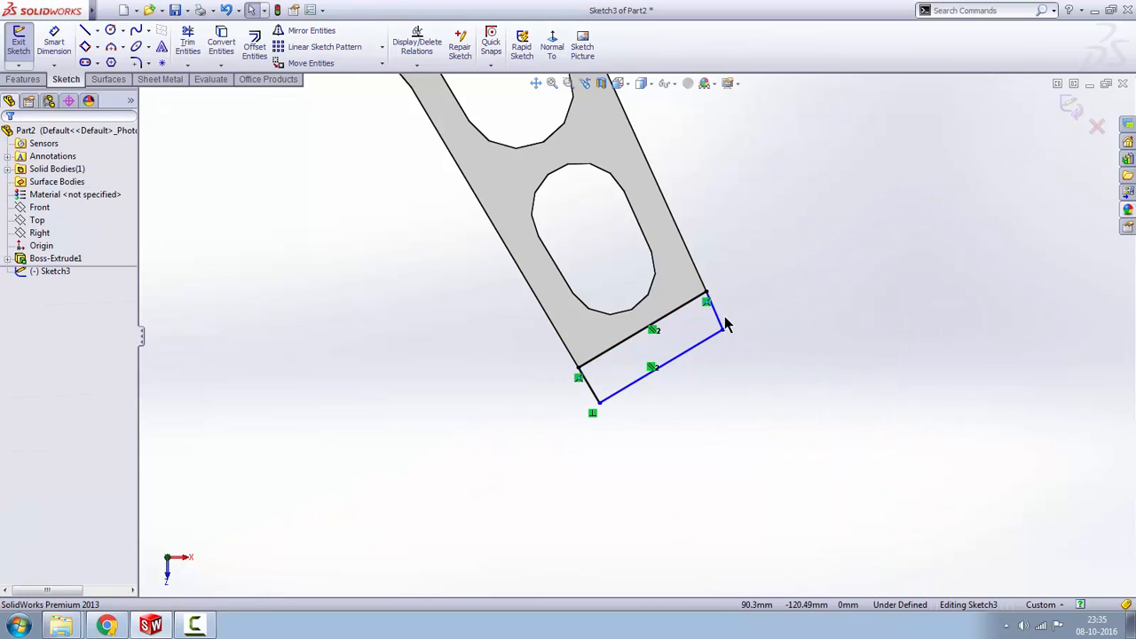
- Make both short side lines of the outline collinear with the lower arm's adjoining outer edges
{"action": "left_click", "coordinate": [710, 304]}
{"action": "left_click", "coordinate": [695, 264], "text": "ctrl"}
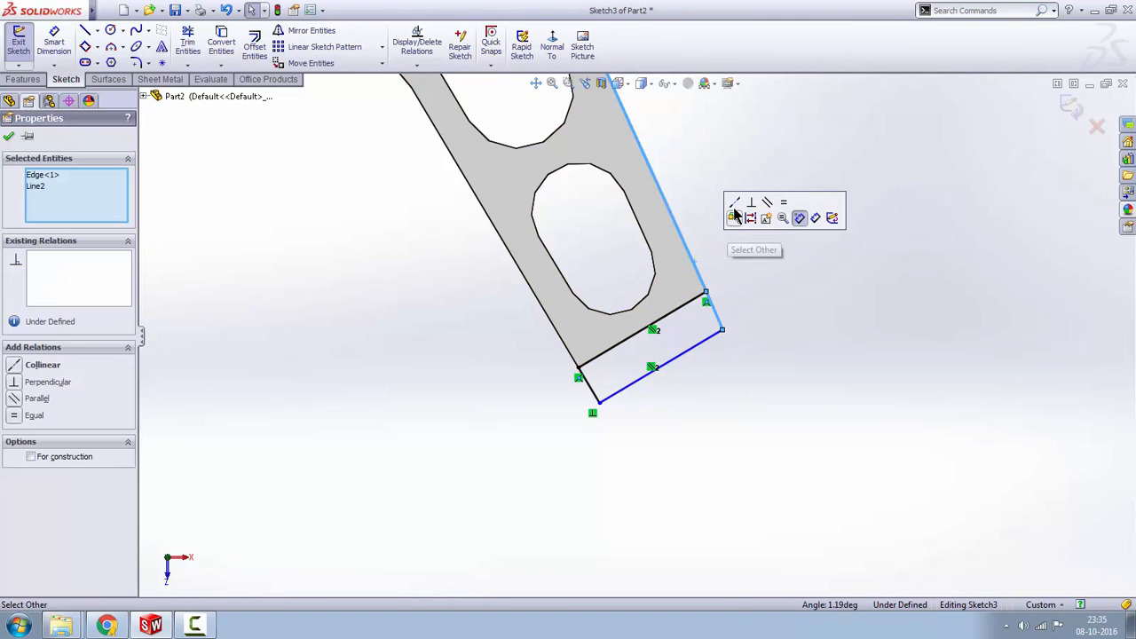
{"action": "left_click", "coordinate": [735, 199]}
{"action": "left_click", "coordinate": [671, 396]}
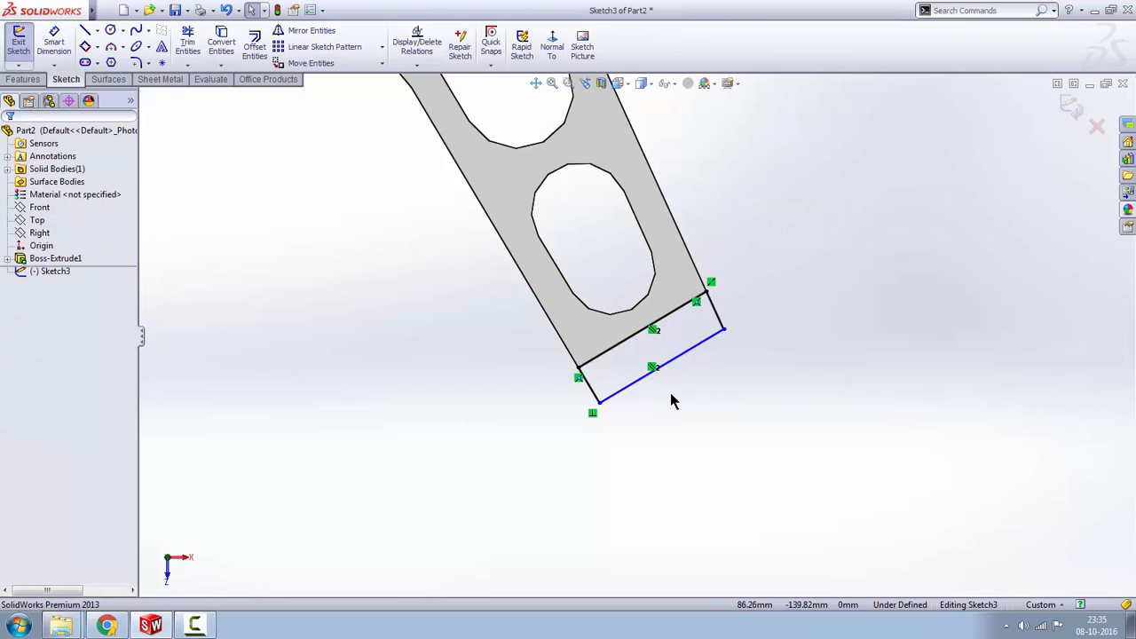
{"action": "left_click", "coordinate": [593, 395]}
{"action": "left_click", "coordinate": [573, 355], "text": "ctrl"}
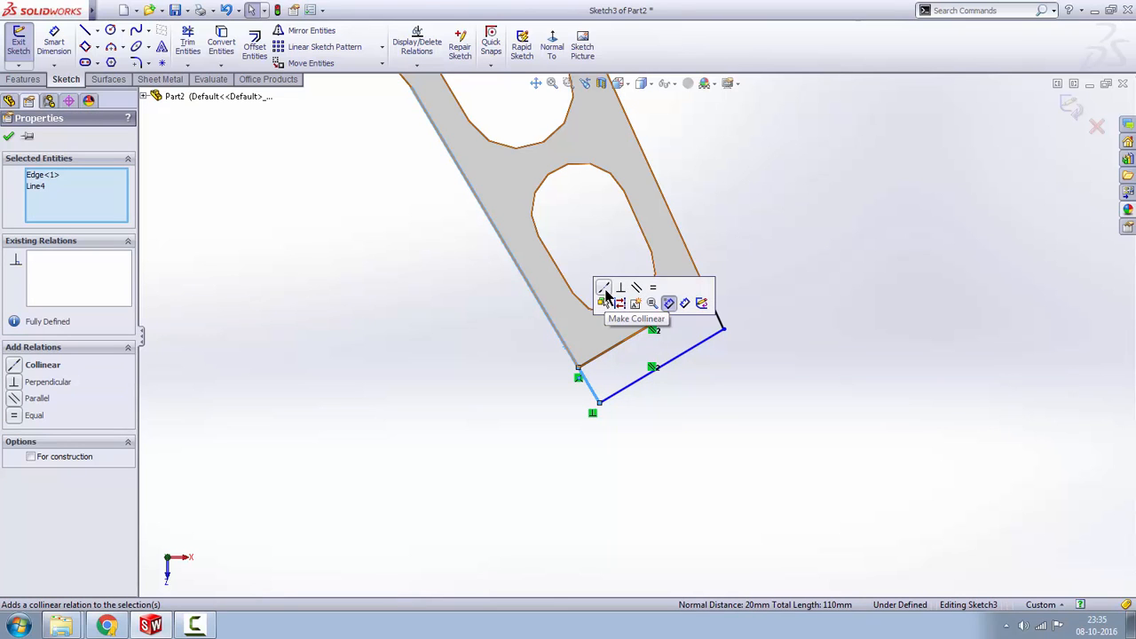
{"action": "left_click", "coordinate": [604, 293]}
{"action": "left_click", "coordinate": [617, 375]}
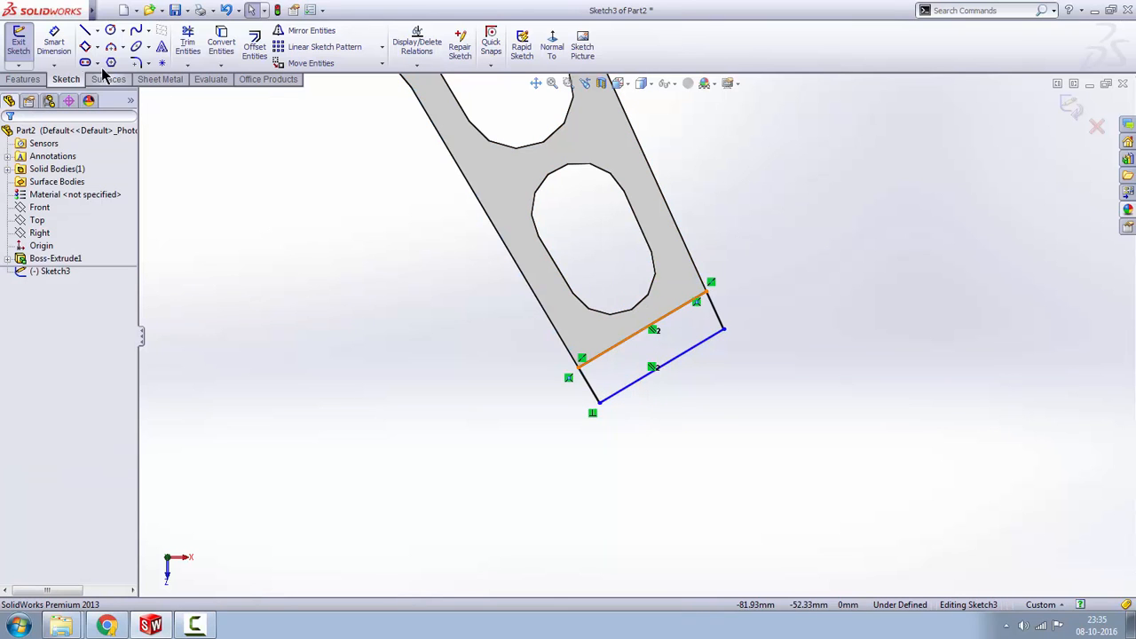
{"action": "left_click", "coordinate": [55, 44]}
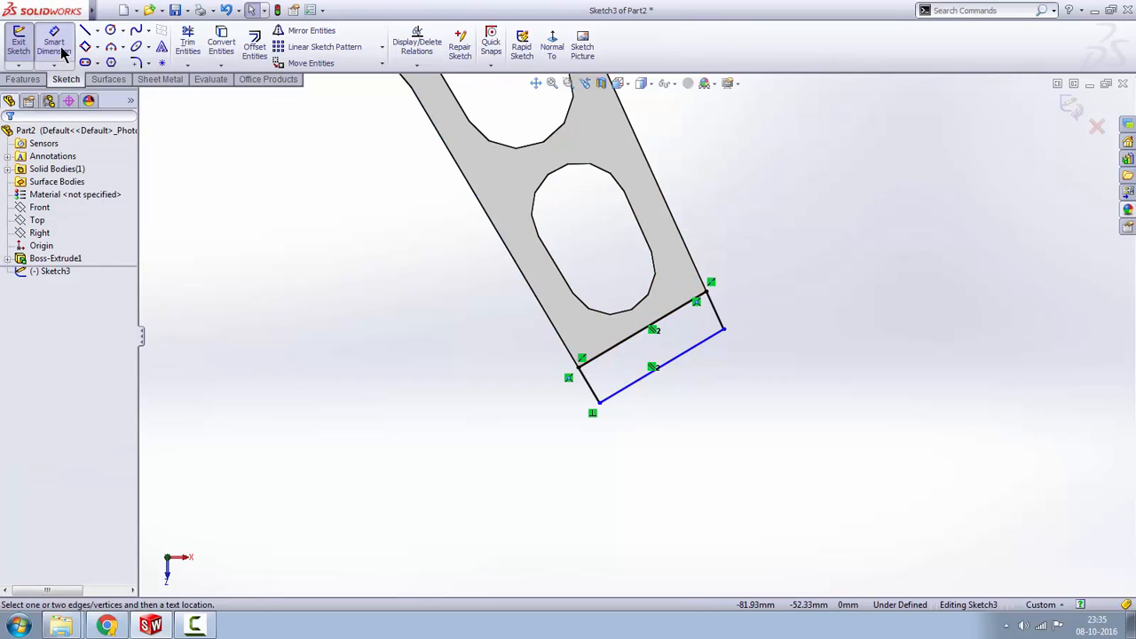
{"action": "left_click", "coordinate": [713, 307]}
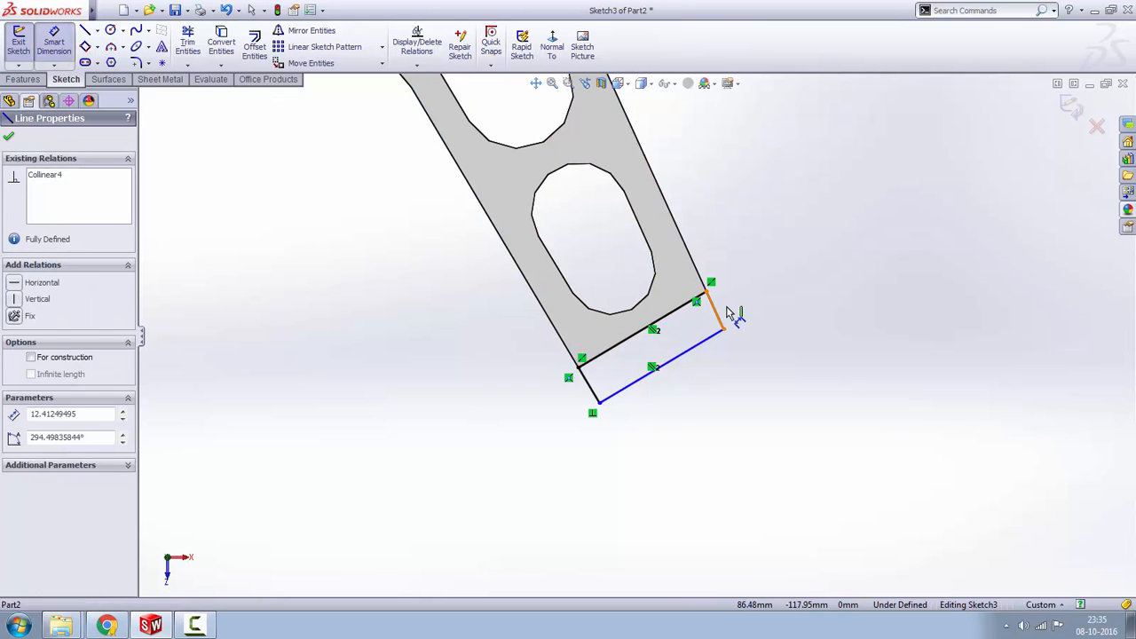
{"action": "left_click", "coordinate": [667, 312]}
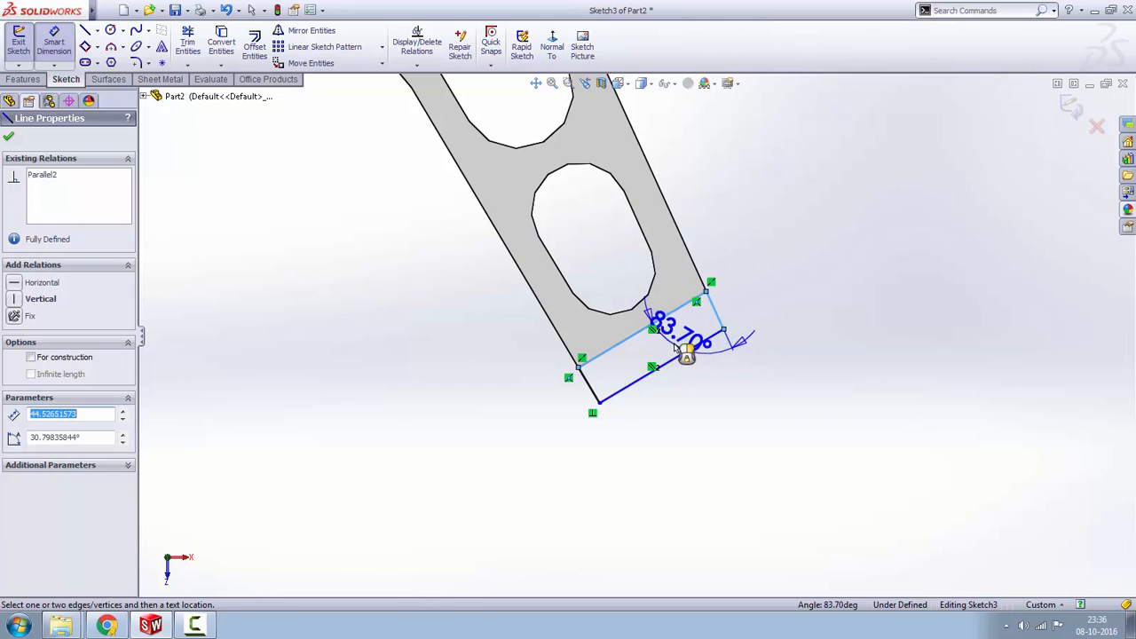
{"action": "key", "text": "Escape"}
{"action": "key", "text": "Escape"}
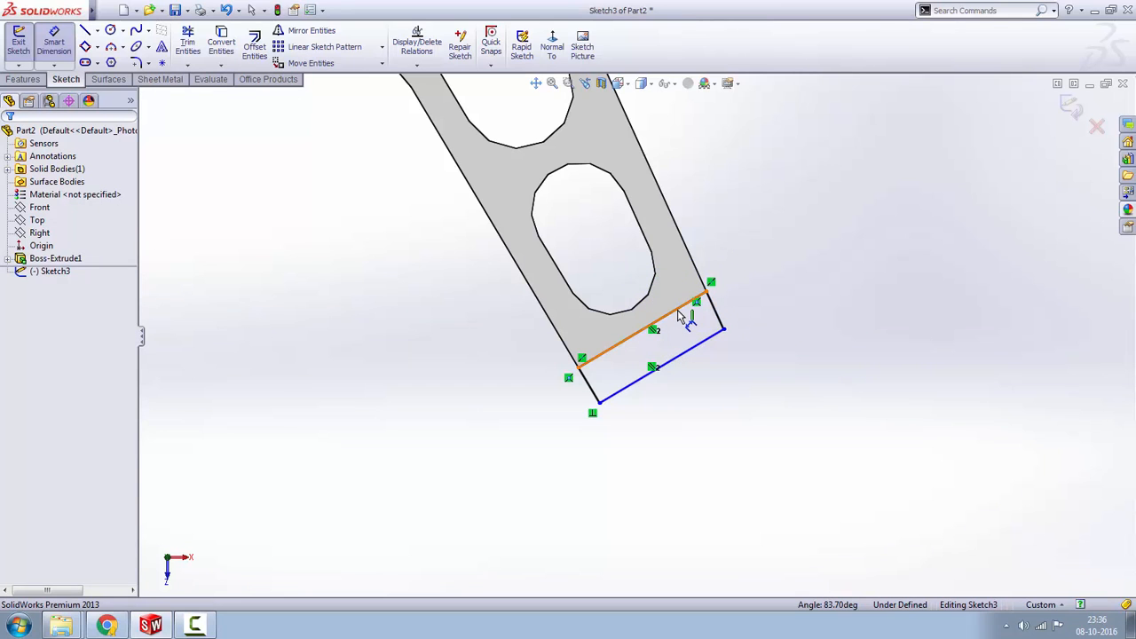
- Dimension the distance between the outline's two parallel long lines as 17 mm
{"action": "left_click", "coordinate": [679, 310]}
{"action": "left_click", "coordinate": [692, 349]}
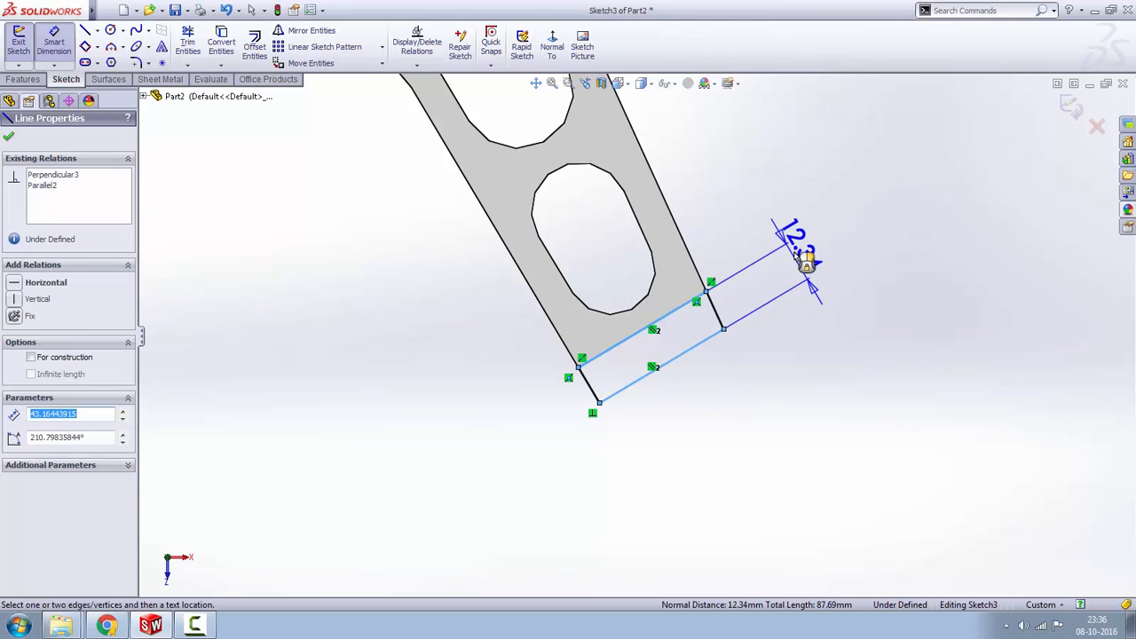
{"action": "left_click", "coordinate": [804, 257]}
{"action": "type", "text": "17"}
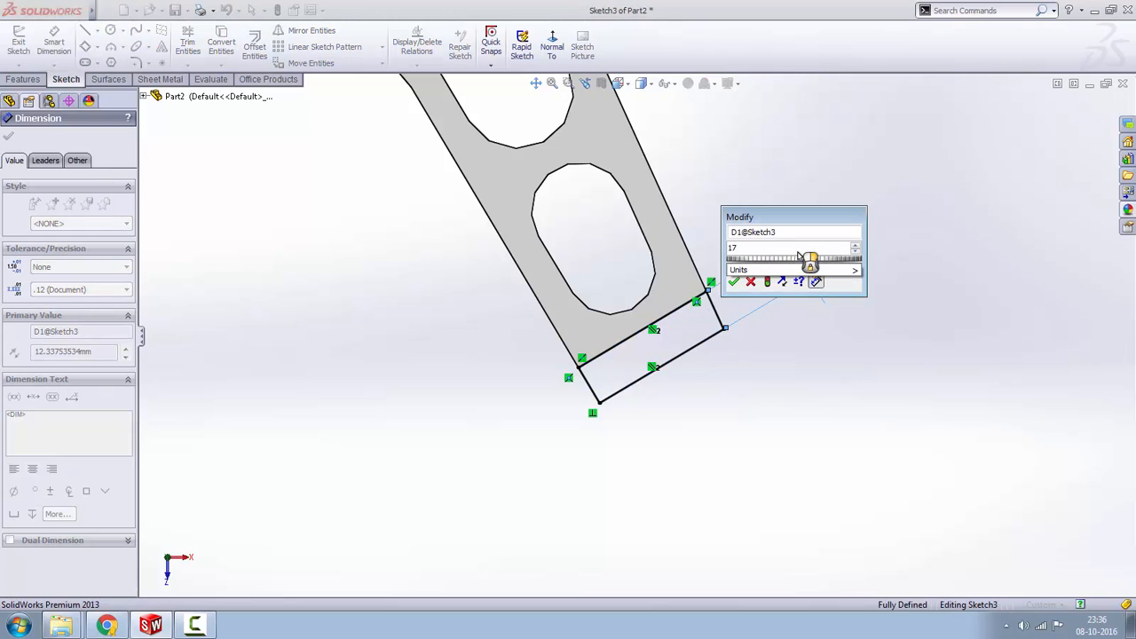
{"action": "key", "text": "Return"}
{"action": "left_click", "coordinate": [934, 257]}
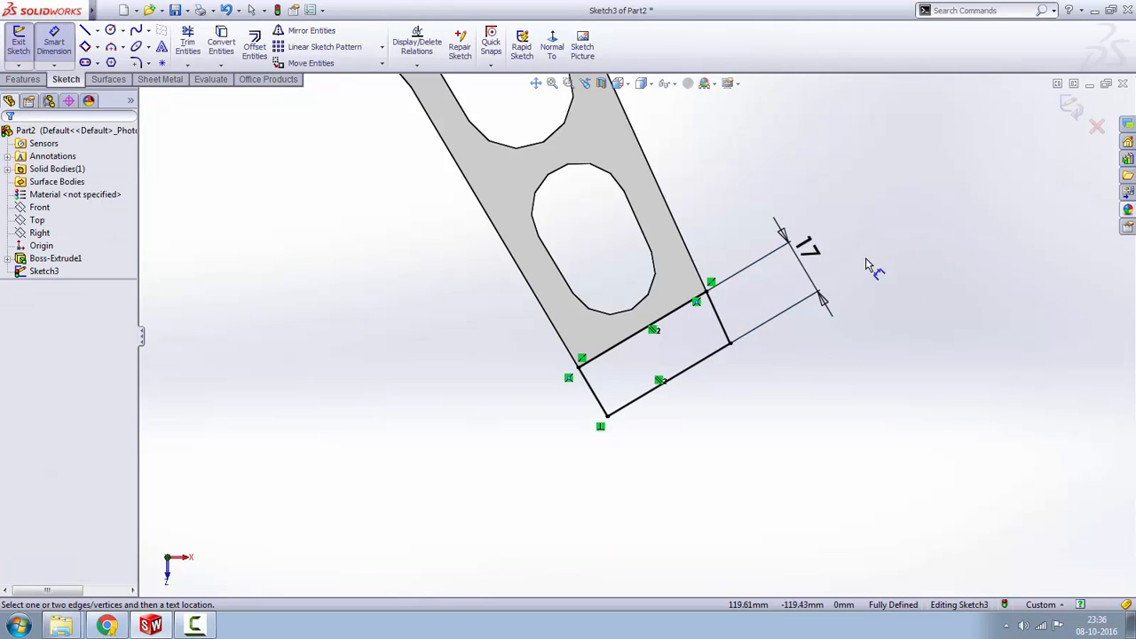
{"action": "right_click", "coordinate": [870, 225]}
{"action": "left_click", "coordinate": [883, 231]}
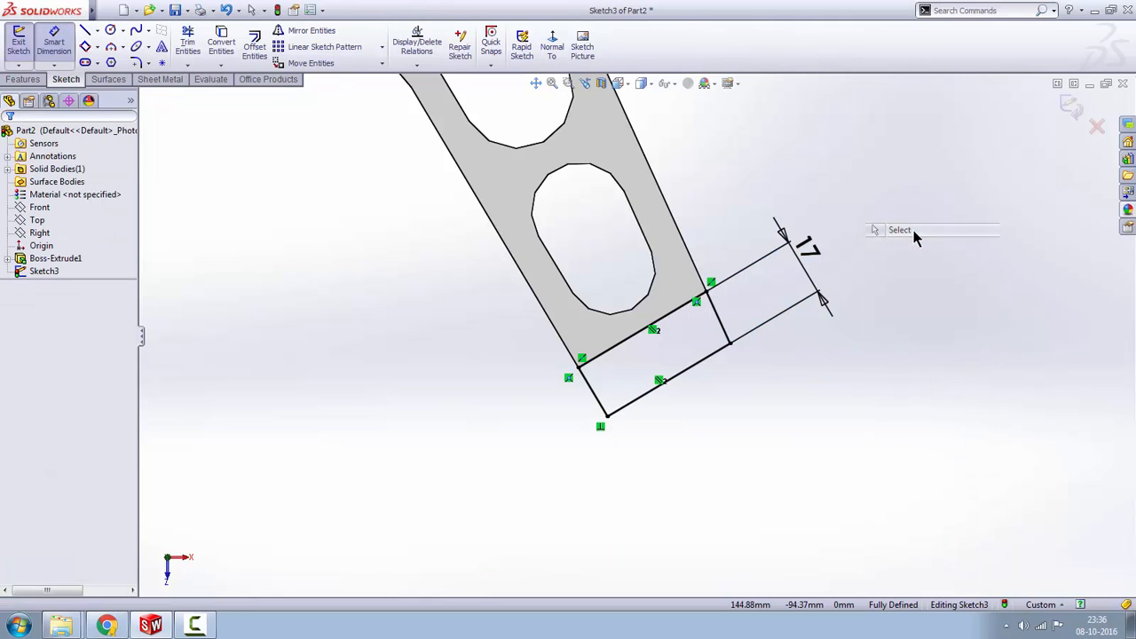
- Extrude the four-sided outline at the lower arm's end as a merged boss, 50 mm blind in both Direction 1 and Direction 2
{"action": "left_click", "coordinate": [23, 79]}
{"action": "left_click", "coordinate": [24, 47]}
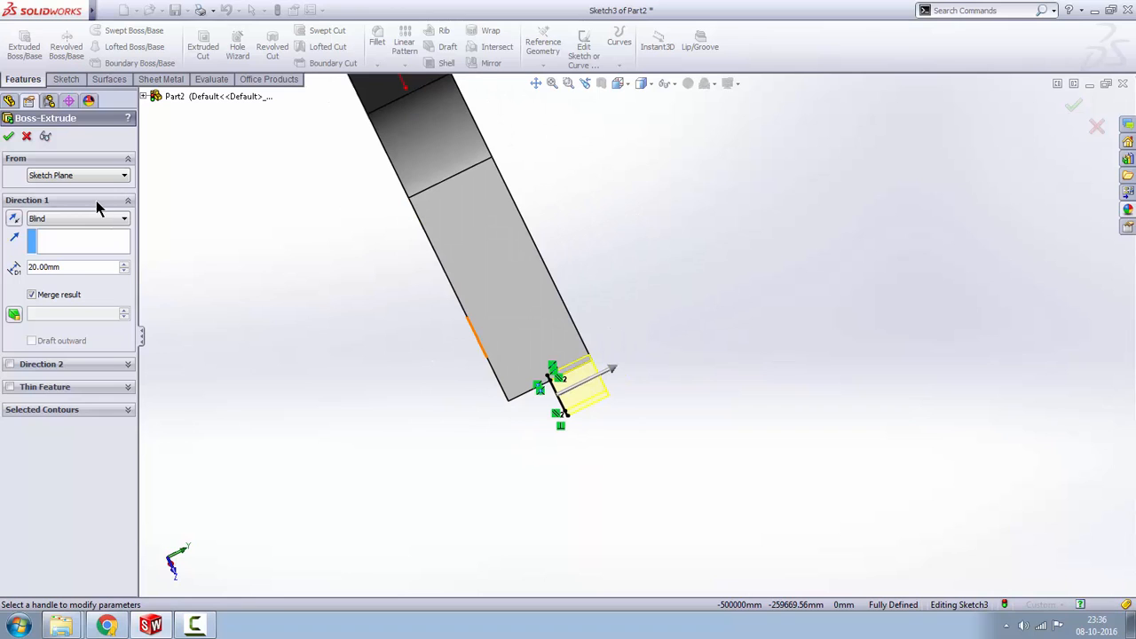
{"action": "type", "text": "50"}
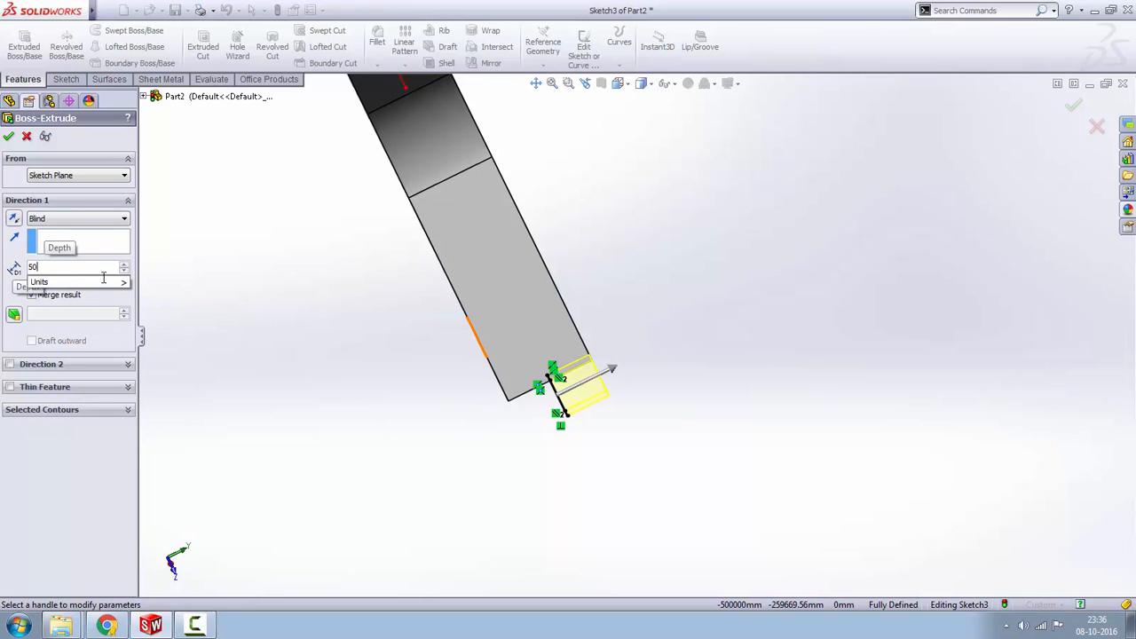
{"action": "key", "text": "Return"}
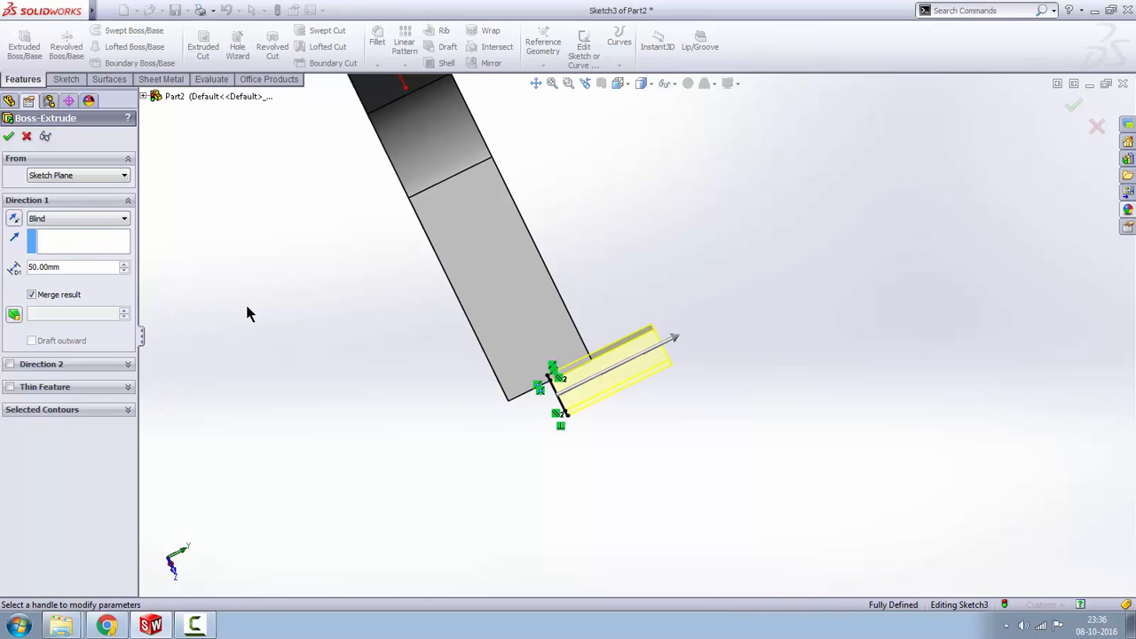
{"action": "left_click", "coordinate": [9, 365]}
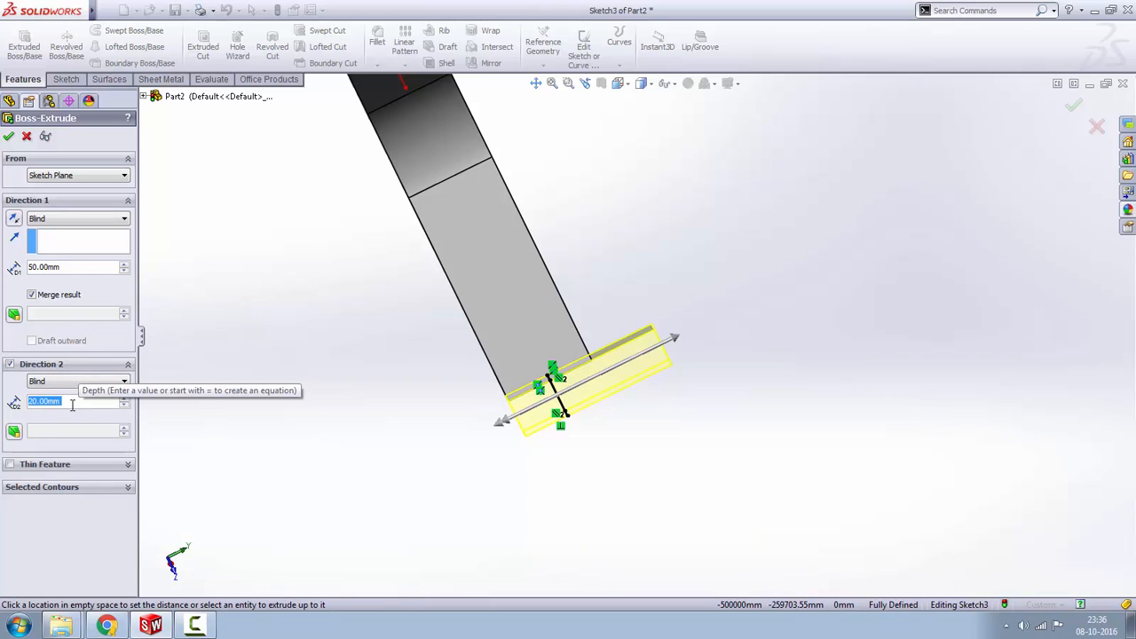
{"action": "type", "text": "50"}
{"action": "key", "text": "Return"}
{"action": "middle_click_drag", "start_coordinate": [538, 452], "coordinate": [284, 347]}
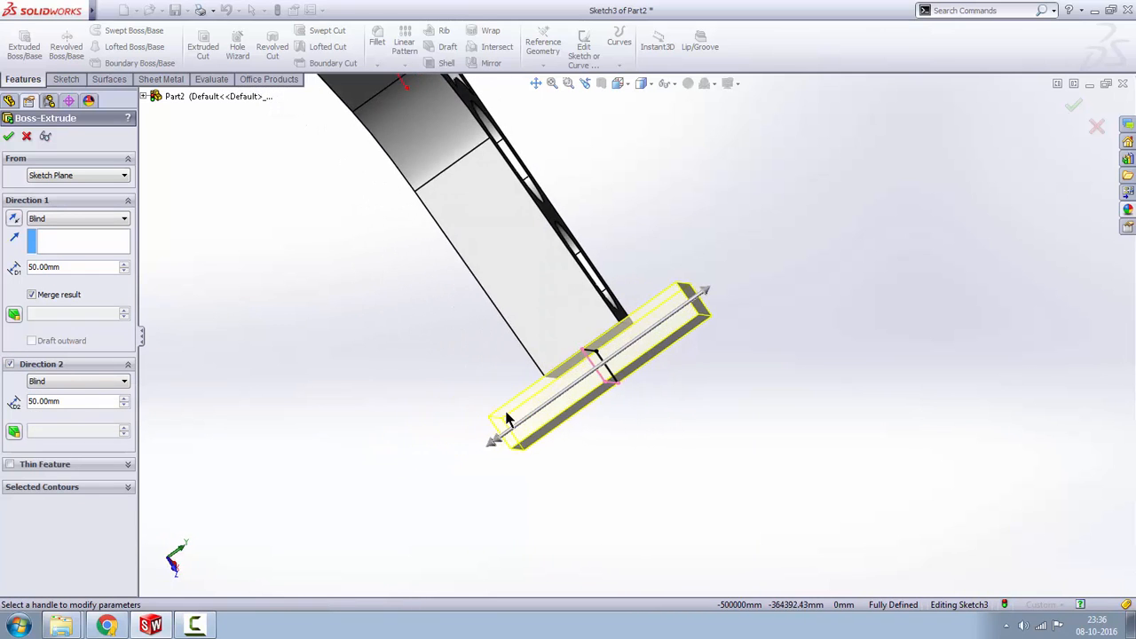
{"action": "left_click", "coordinate": [8, 136]}
- Show the first extrusion's profile sketch so its construction outline beyond the lower arm is available
{"action": "middle_click_drag", "start_coordinate": [450, 314], "coordinate": [300, 388]}
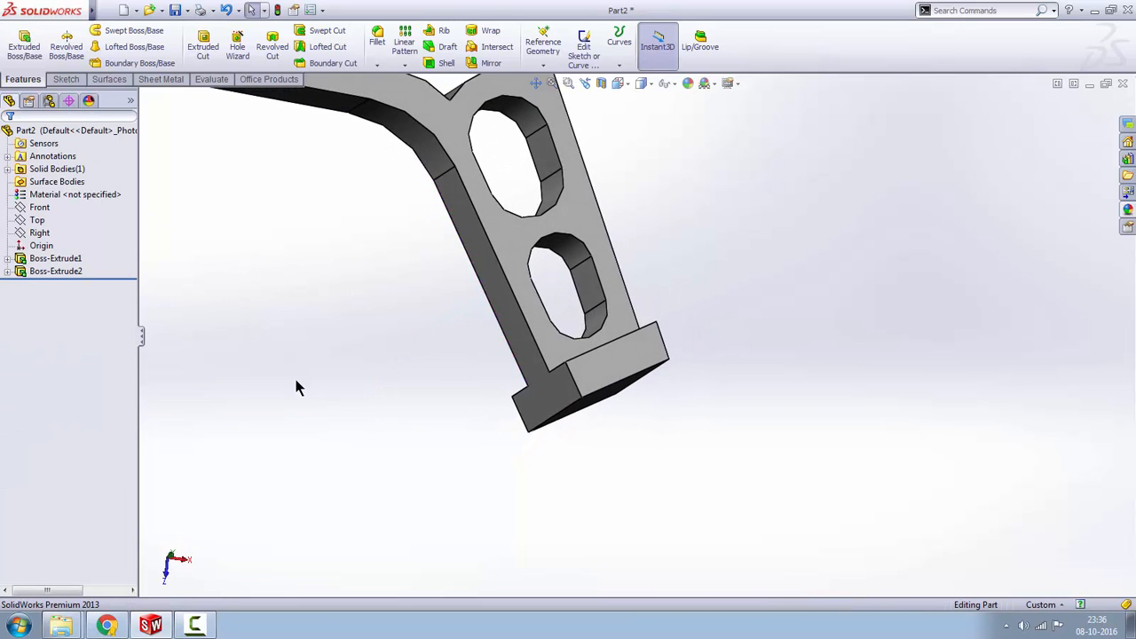
{"action": "left_click", "coordinate": [8, 259]}
{"action": "right_click", "coordinate": [56, 272]}
{"action": "left_click", "coordinate": [66, 247]}
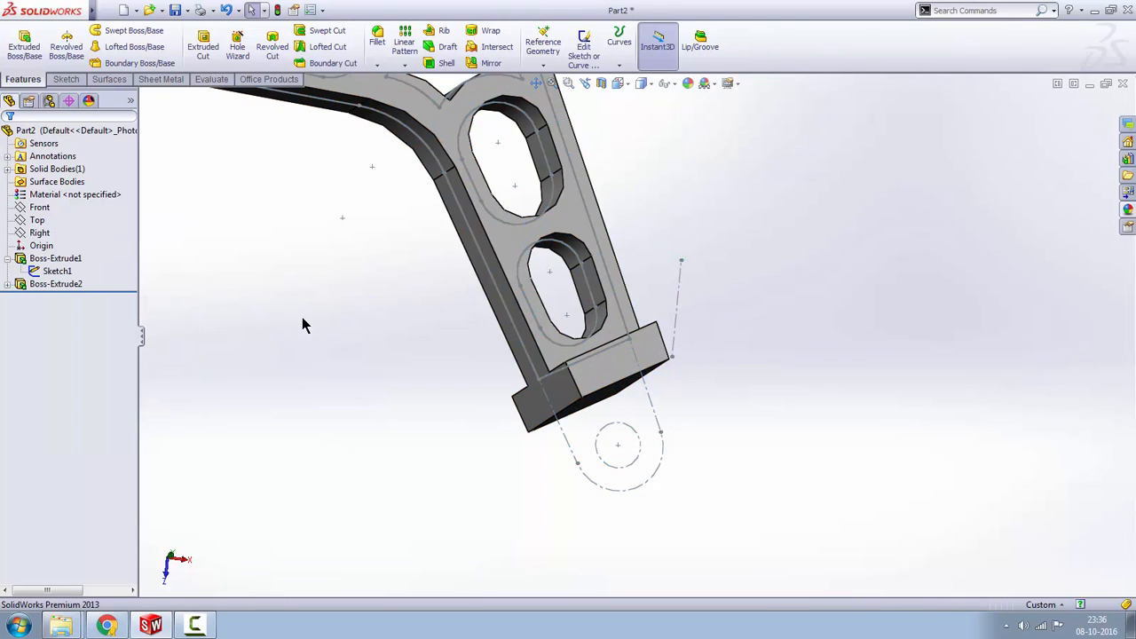
- Start a sketch on the end block's outer face parallel to the Top plane and view it face-on
{"action": "middle_click_drag", "start_coordinate": [539, 371], "coordinate": [616, 386]}
{"action": "left_click", "coordinate": [616, 381]}
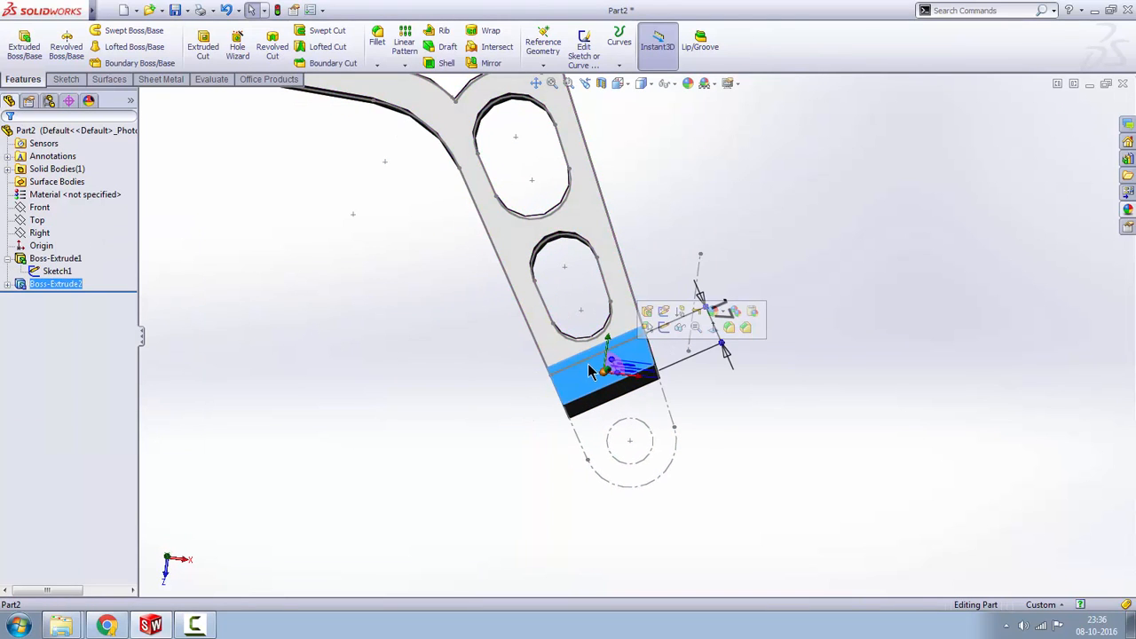
{"action": "left_click", "coordinate": [663, 327]}
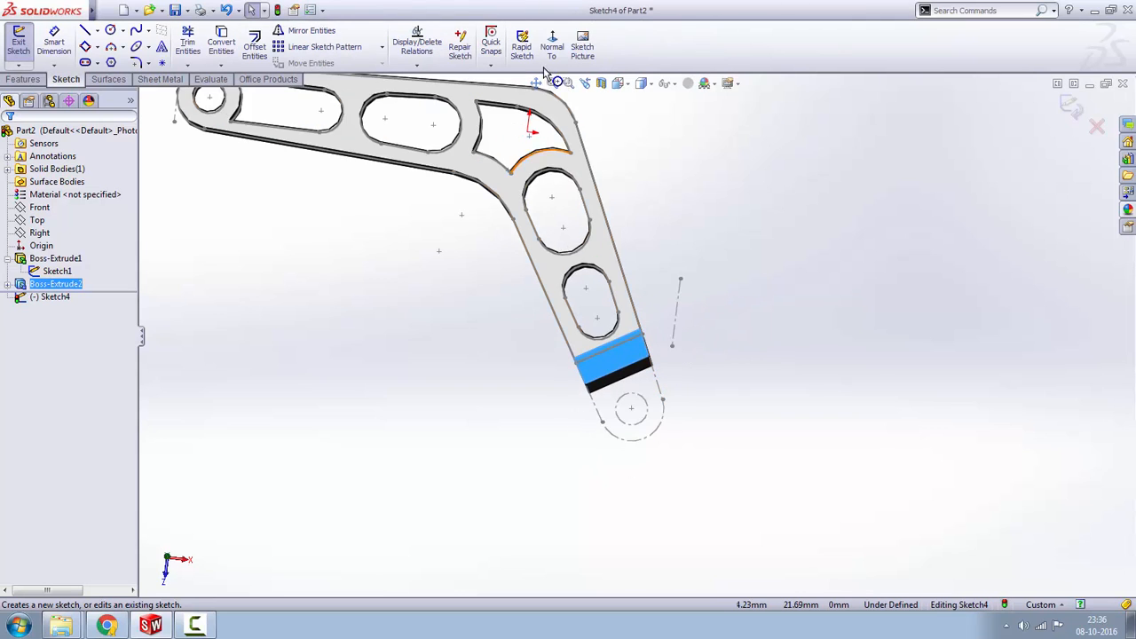
{"action": "left_click", "coordinate": [1014, 453]}
- Convert the profile sketch's rounded end arc, both side lines and the hole circle into the new sketch
{"action": "scroll", "coordinate": [917, 441], "scroll_direction": "down", "scroll_amount": 5}
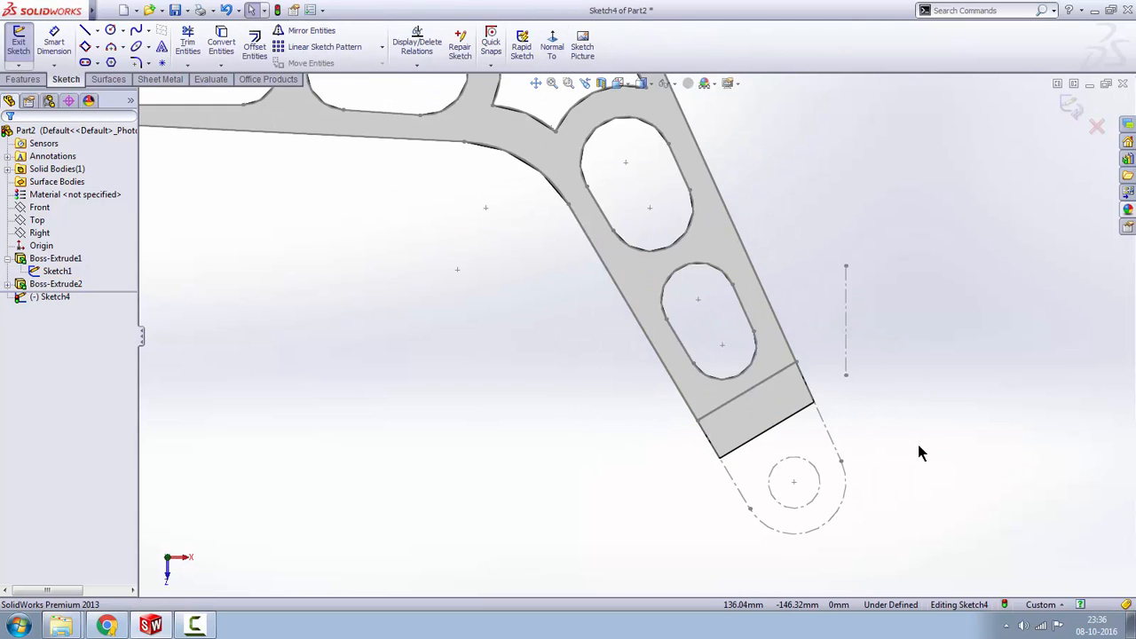
{"action": "scroll", "coordinate": [838, 453], "scroll_direction": "down", "scroll_amount": 2}
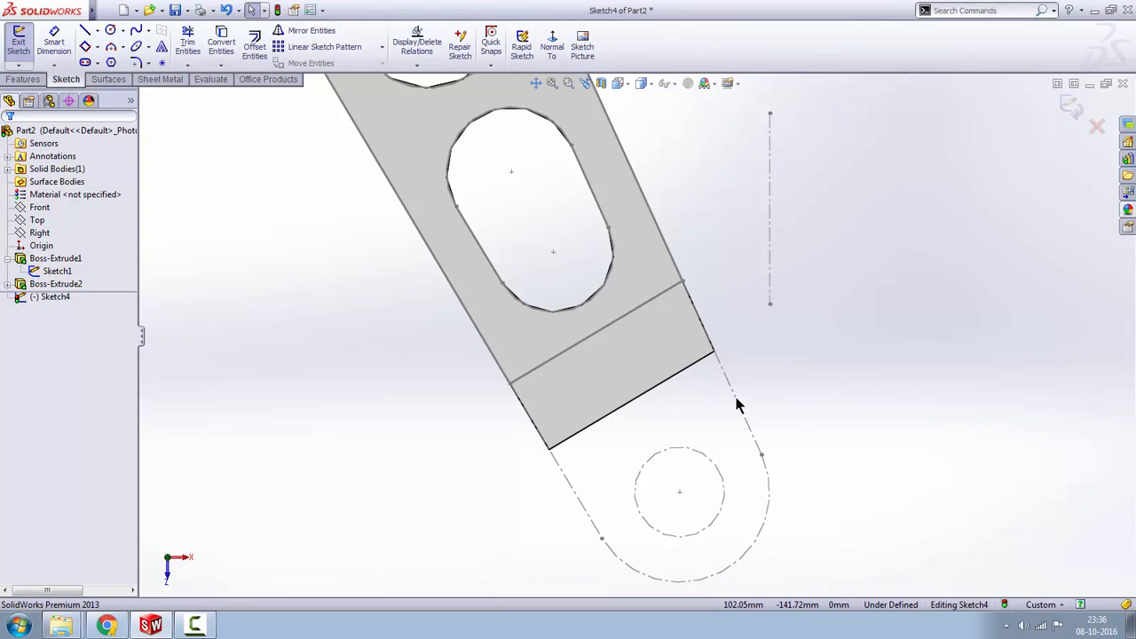
{"action": "scroll", "coordinate": [735, 405], "scroll_direction": "down", "scroll_amount": 1}
{"action": "left_click", "coordinate": [728, 578]}
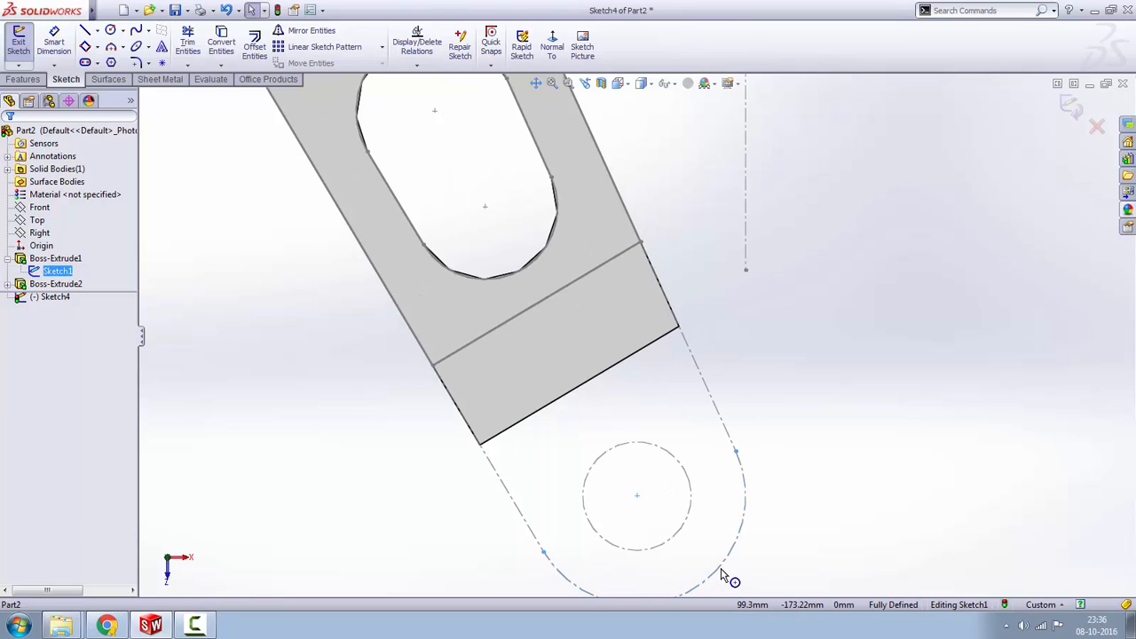
{"action": "scroll", "coordinate": [647, 492], "scroll_direction": "up", "scroll_amount": 2}
{"action": "left_click", "coordinate": [562, 472], "text": "ctrl"}
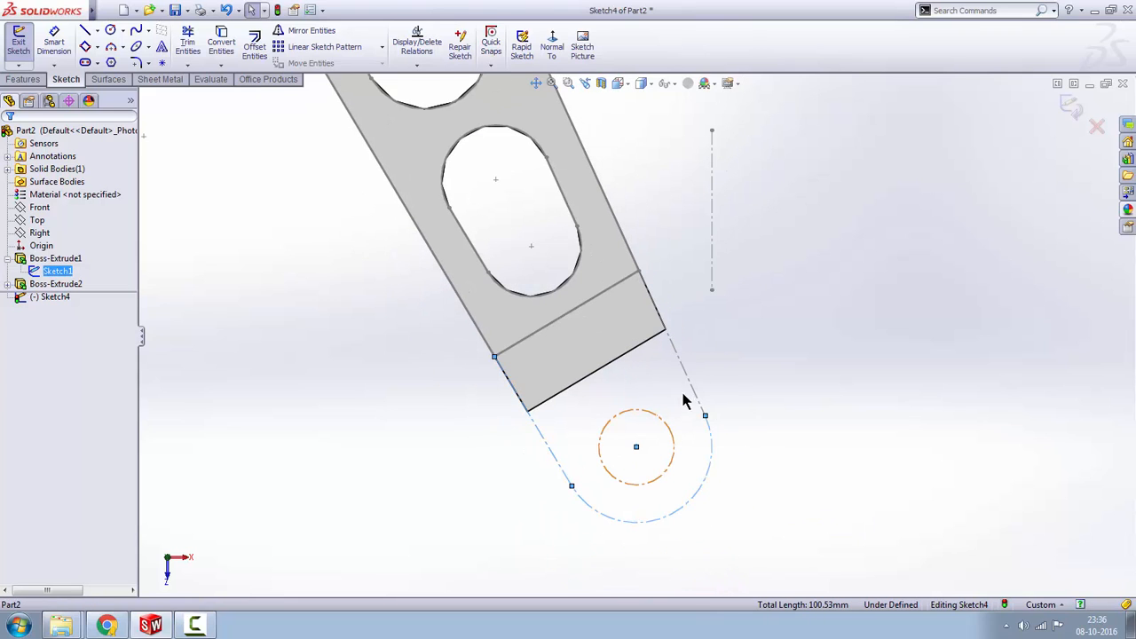
{"action": "left_click", "coordinate": [664, 429], "text": "ctrl"}
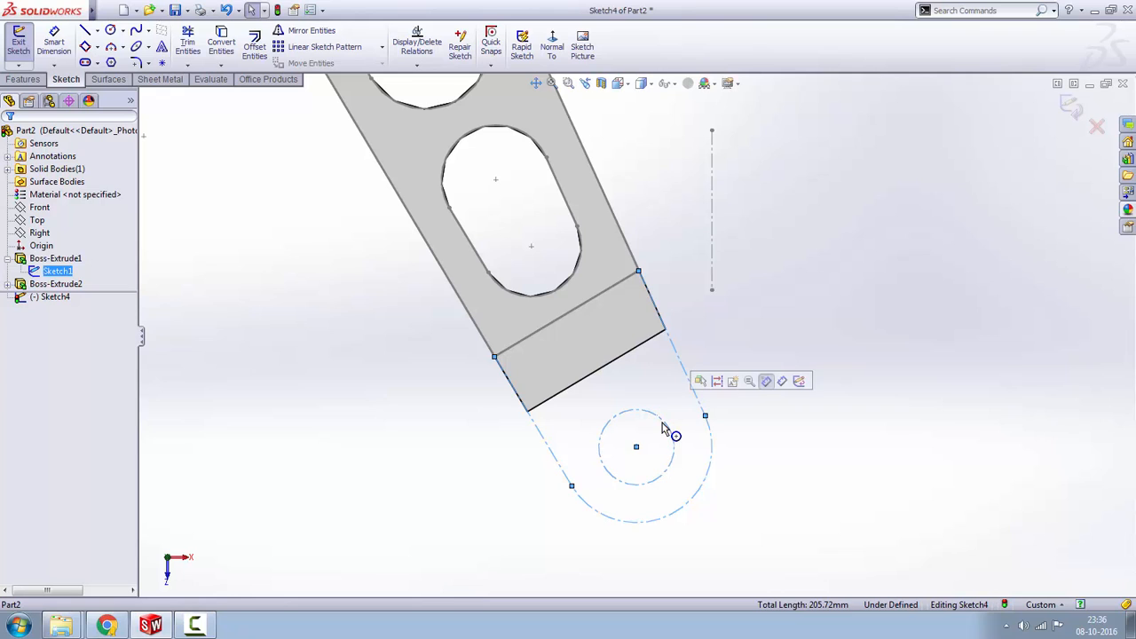
{"action": "left_click", "coordinate": [220, 55]}
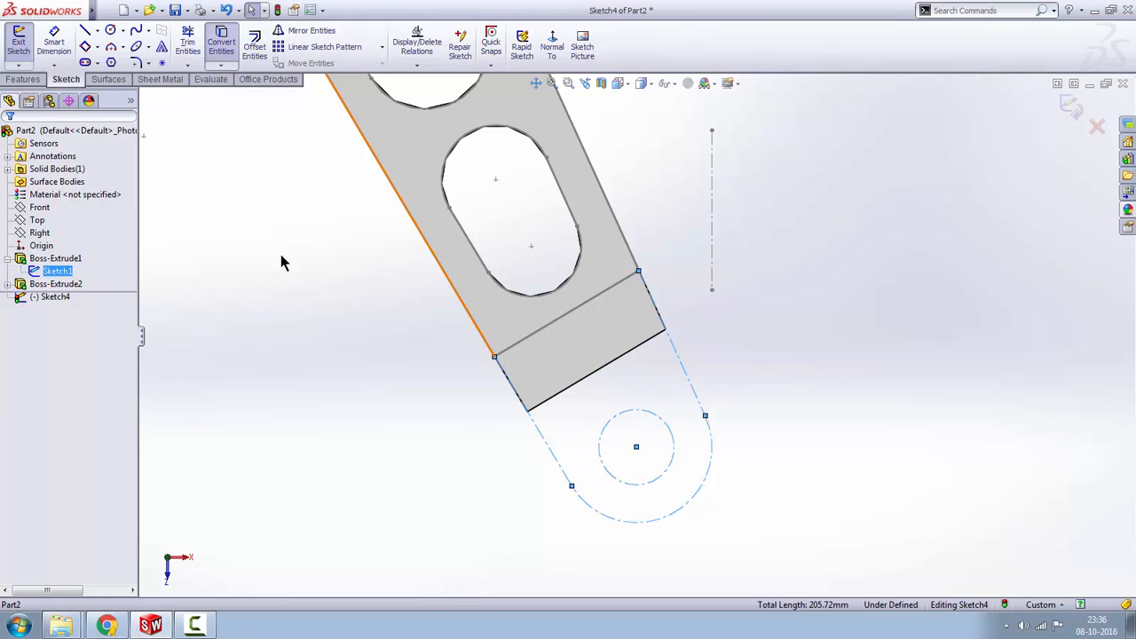
{"action": "left_click", "coordinate": [385, 410]}
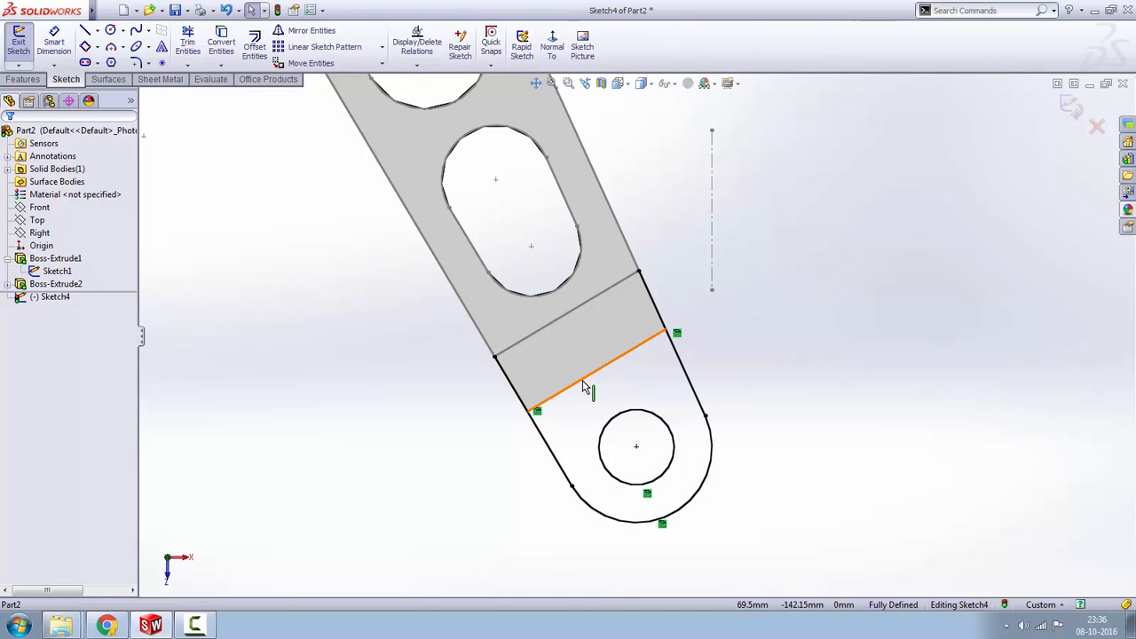
- Convert the end block's lower edge into the sketch and trim off both side-line portions that overlap the block
{"action": "left_click", "coordinate": [222, 55]}
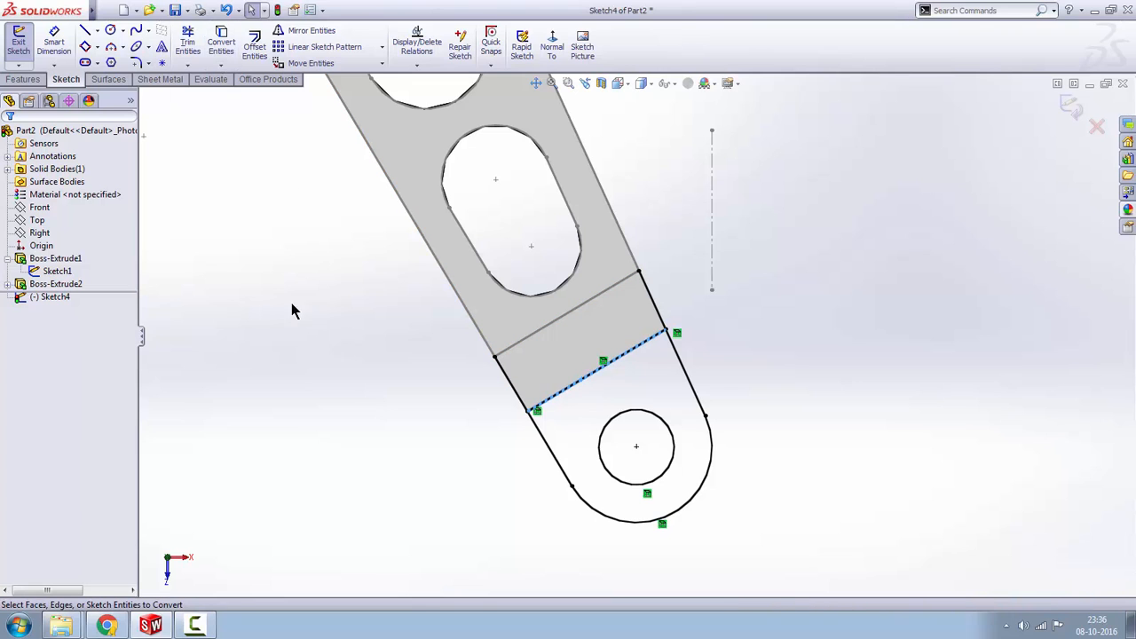
{"action": "left_click", "coordinate": [187, 44]}
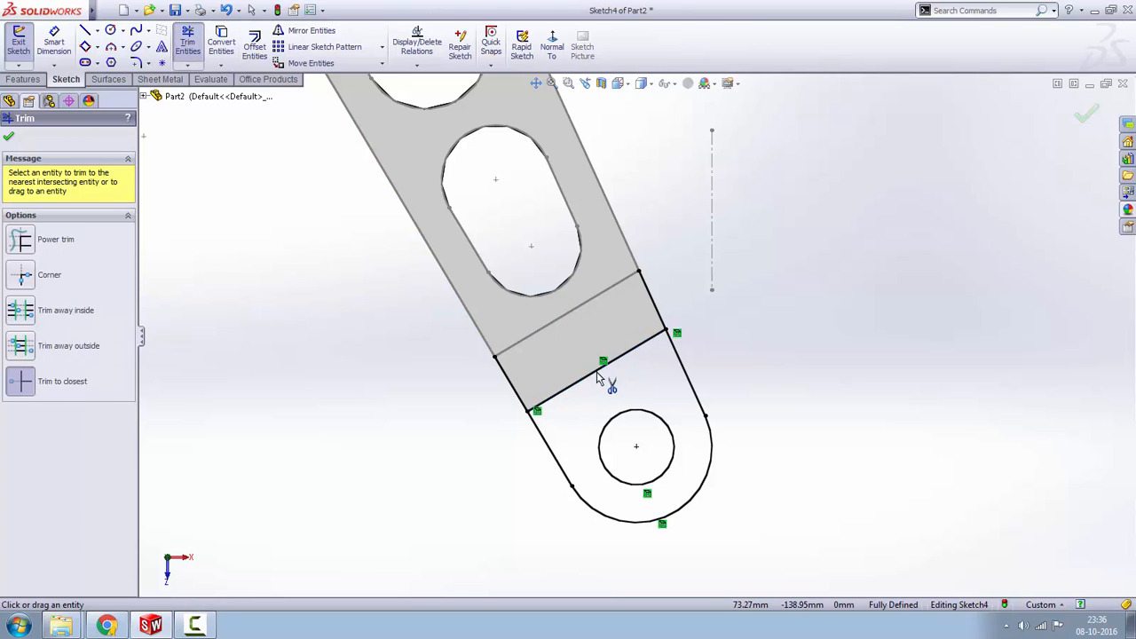
{"action": "left_click", "coordinate": [514, 392]}
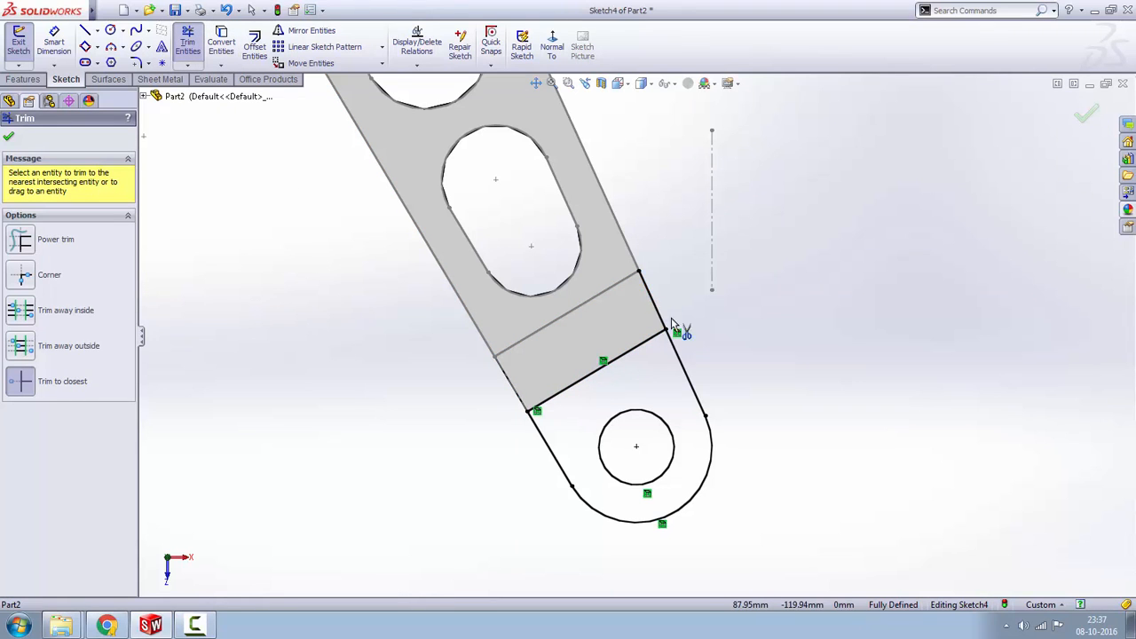
{"action": "left_click", "coordinate": [671, 324]}
{"action": "left_click", "coordinate": [9, 137]}
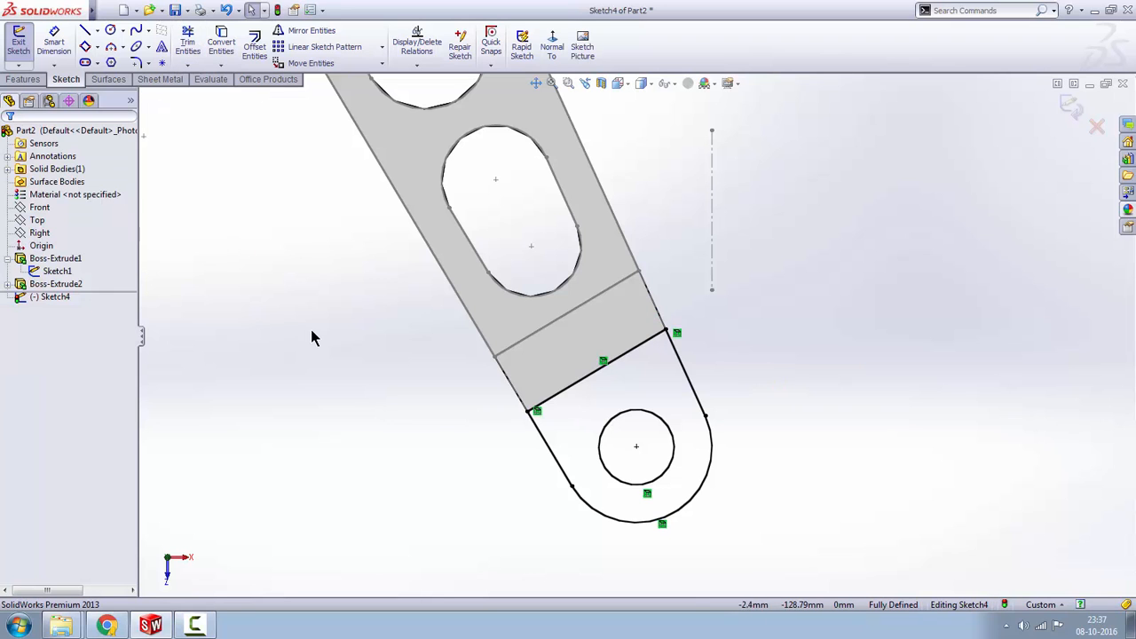
- Extrude the rounded lug profile with its hole 25 mm blind, reversed inward toward the middle of the end block
{"action": "scroll", "coordinate": [733, 475], "scroll_direction": "up", "scroll_amount": 1}
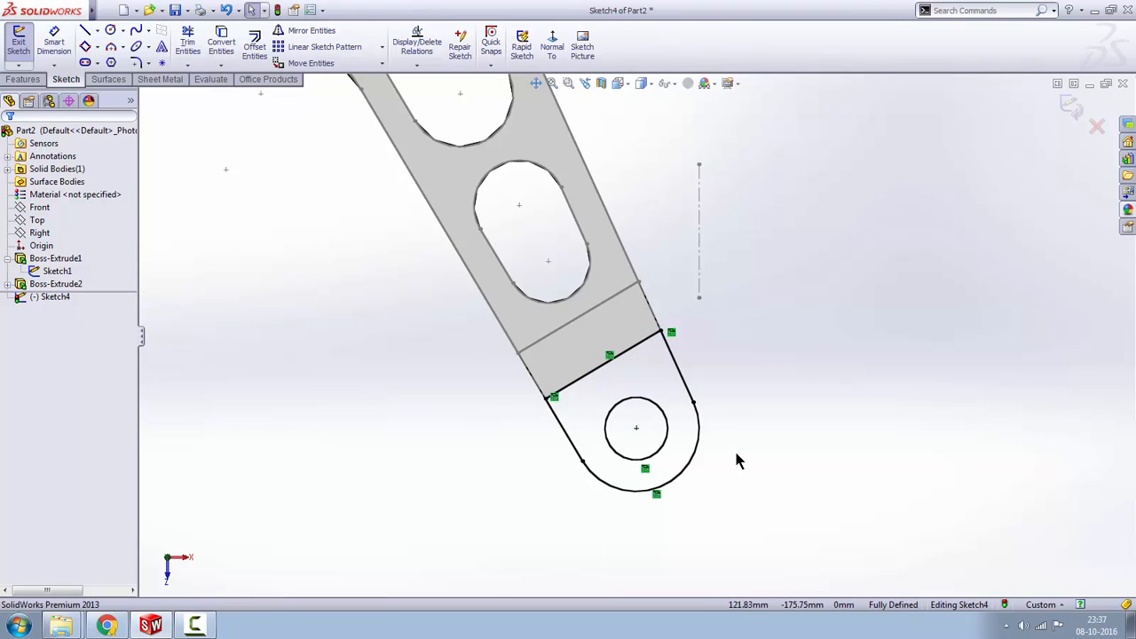
{"action": "scroll", "coordinate": [736, 453], "scroll_direction": "up", "scroll_amount": 3}
{"action": "middle_click_drag", "start_coordinate": [545, 406], "coordinate": [634, 349]}
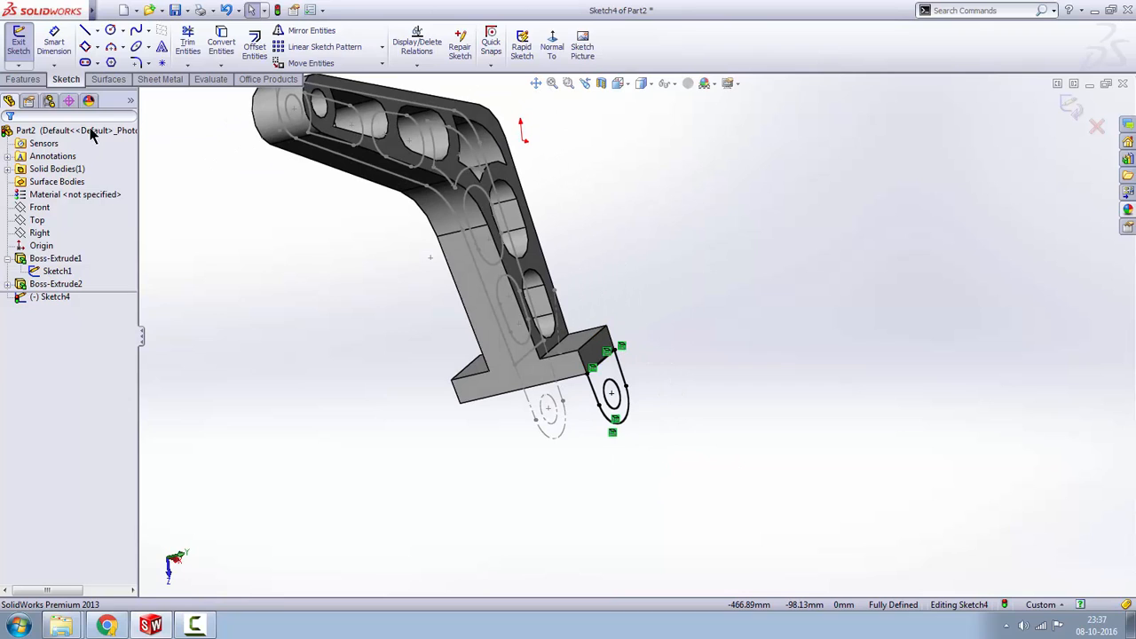
{"action": "left_click", "coordinate": [25, 80]}
{"action": "left_click", "coordinate": [24, 44]}
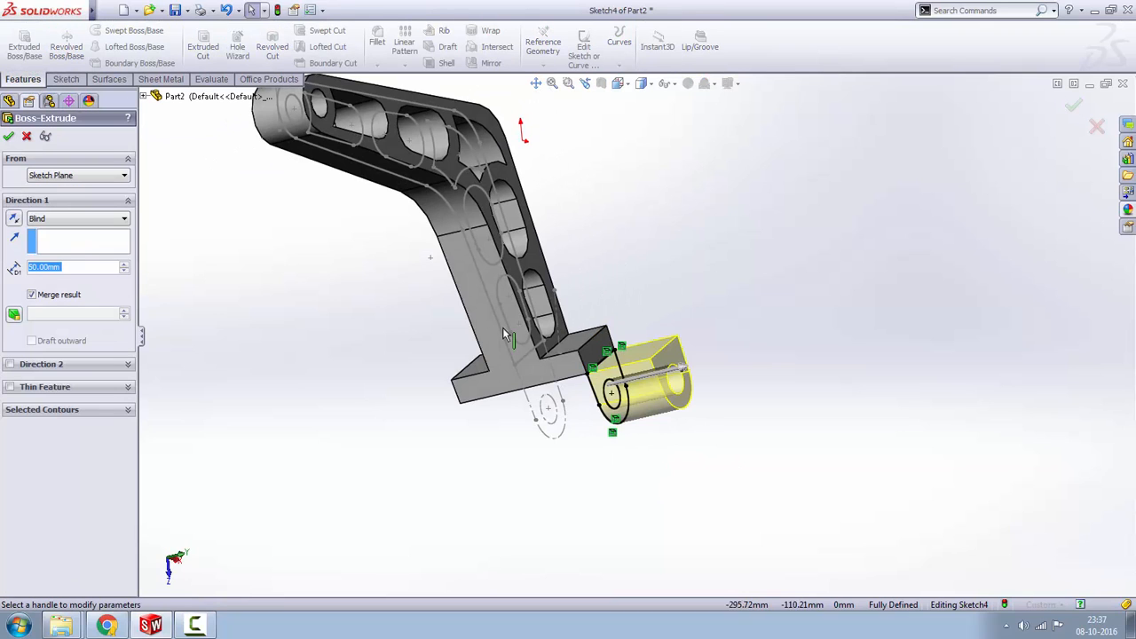
{"action": "left_click", "coordinate": [14, 219]}
{"action": "type", "text": "25"}
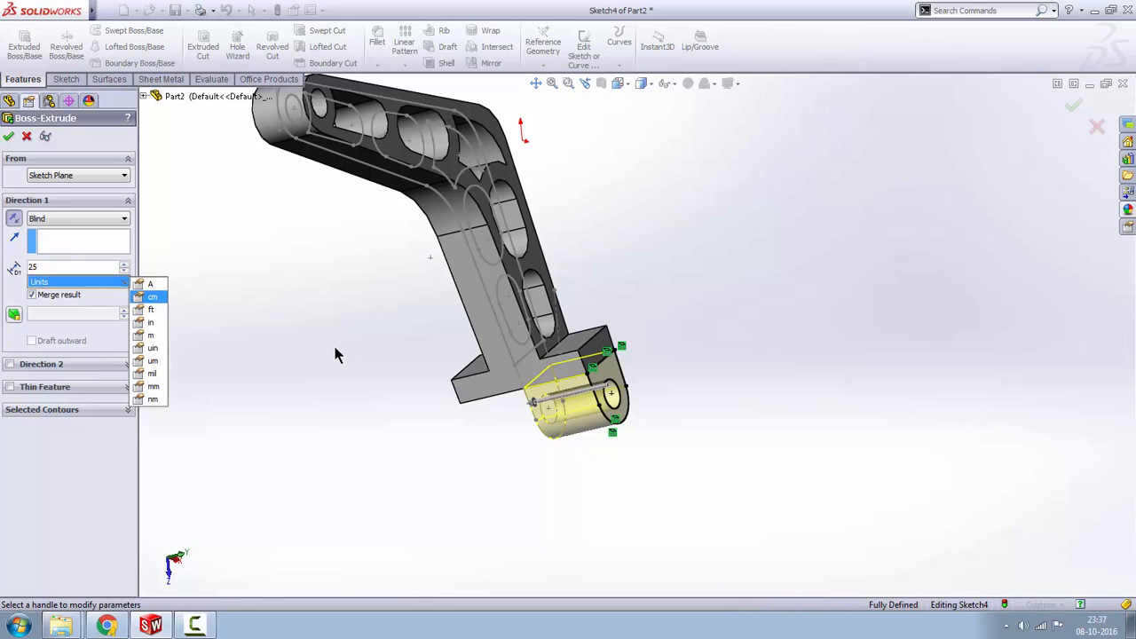
{"action": "key", "text": "Return"}
{"action": "middle_click_drag", "start_coordinate": [338, 347], "coordinate": [334, 353]}
{"action": "left_click", "coordinate": [7, 134]}
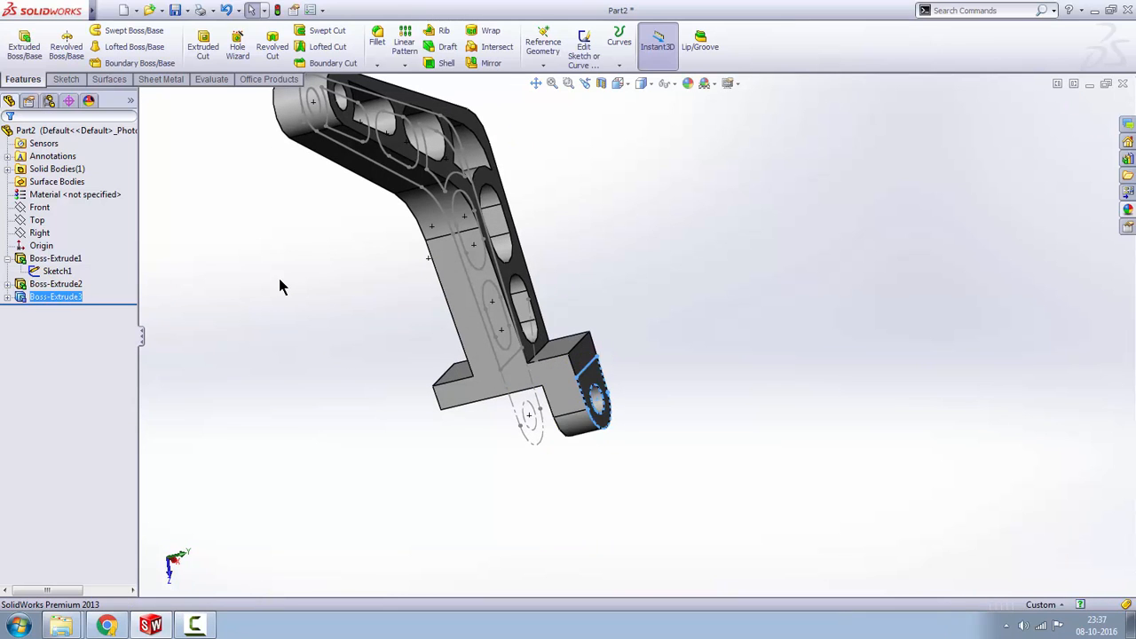
- Mirror the lug extrusion about the Top plane to form the second fork arm
{"action": "middle_click_drag", "start_coordinate": [396, 303], "coordinate": [404, 313]}
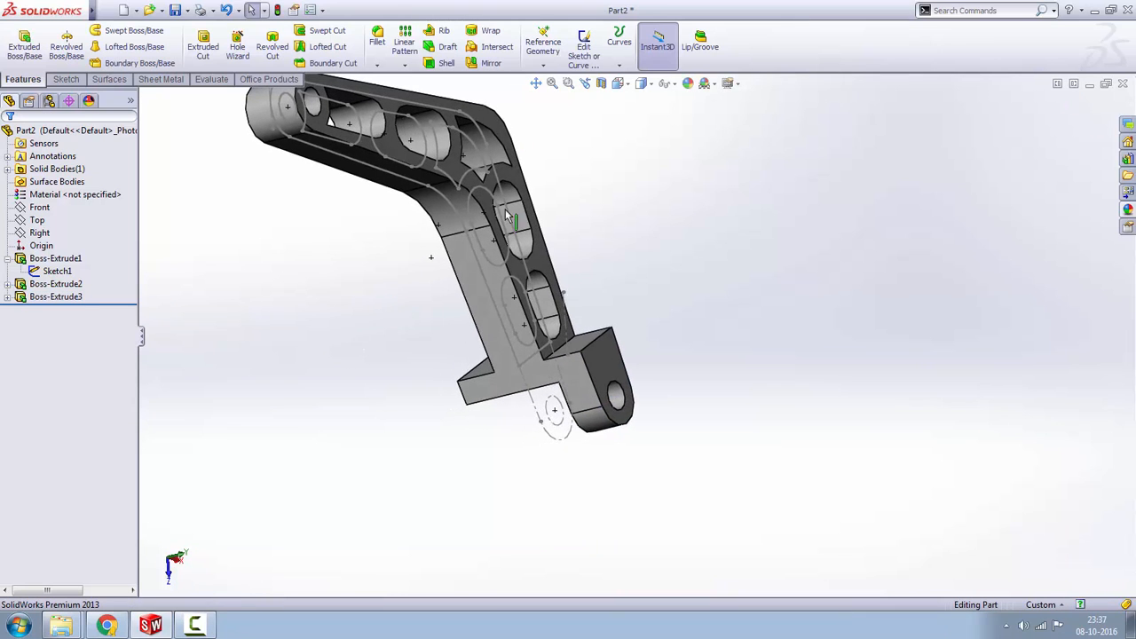
{"action": "left_click", "coordinate": [494, 66]}
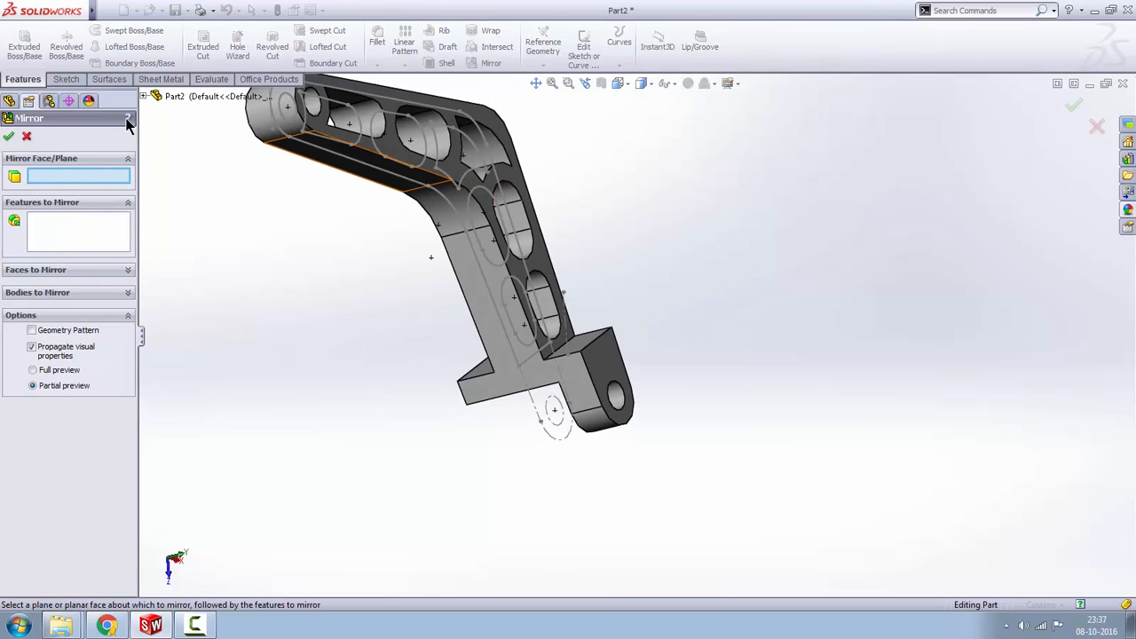
{"action": "left_click", "coordinate": [143, 96]}
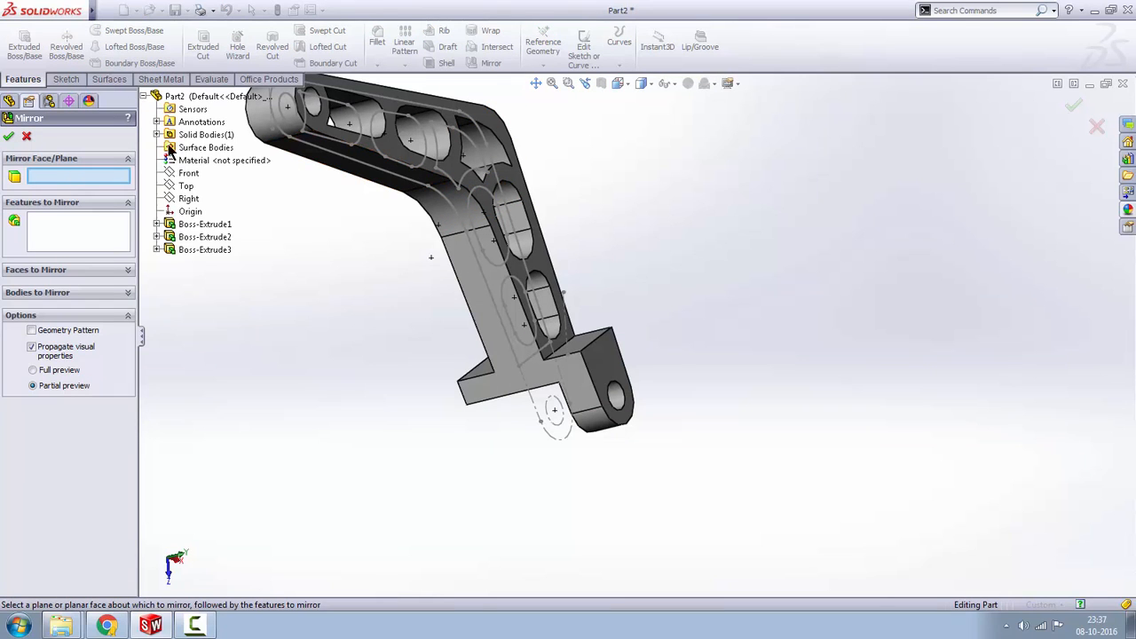
{"action": "left_click", "coordinate": [183, 188]}
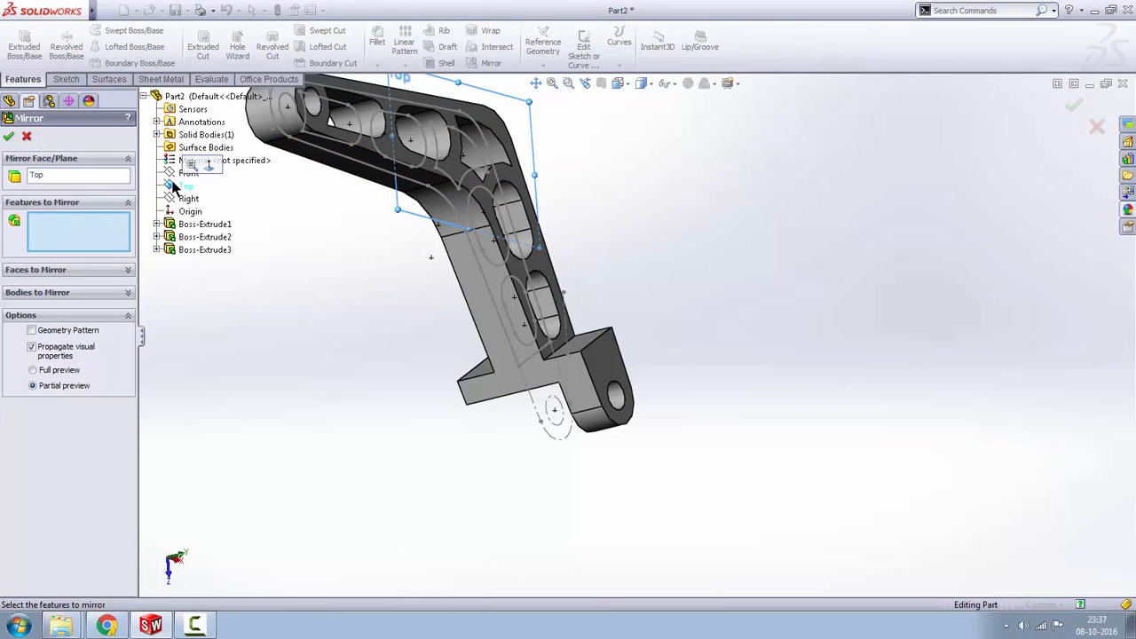
{"action": "left_click", "coordinate": [203, 251]}
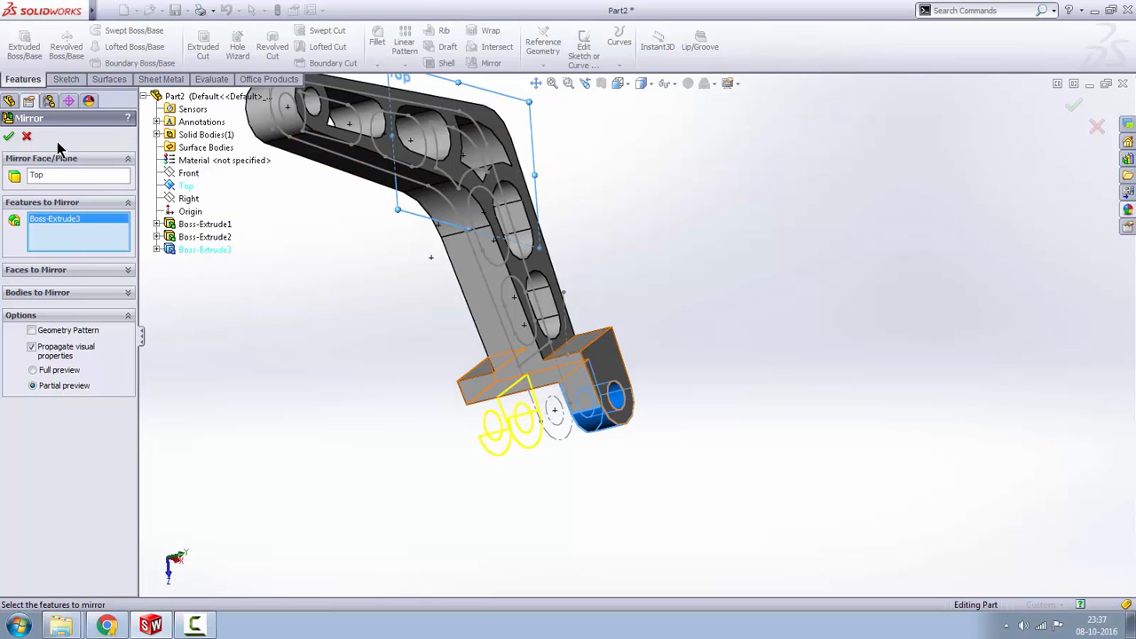
{"action": "left_click", "coordinate": [9, 136]}
- Hide the first extrusion's profile sketch and collapse that feature in the tree
{"action": "right_click", "coordinate": [63, 271]}
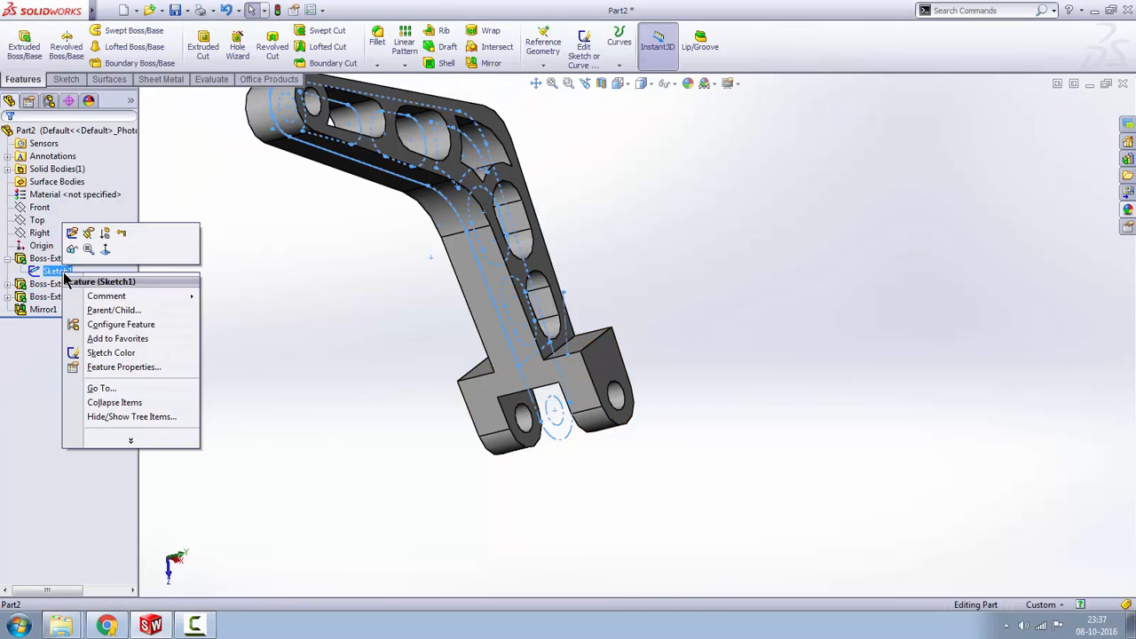
{"action": "left_click", "coordinate": [68, 245]}
{"action": "left_click", "coordinate": [9, 258]}
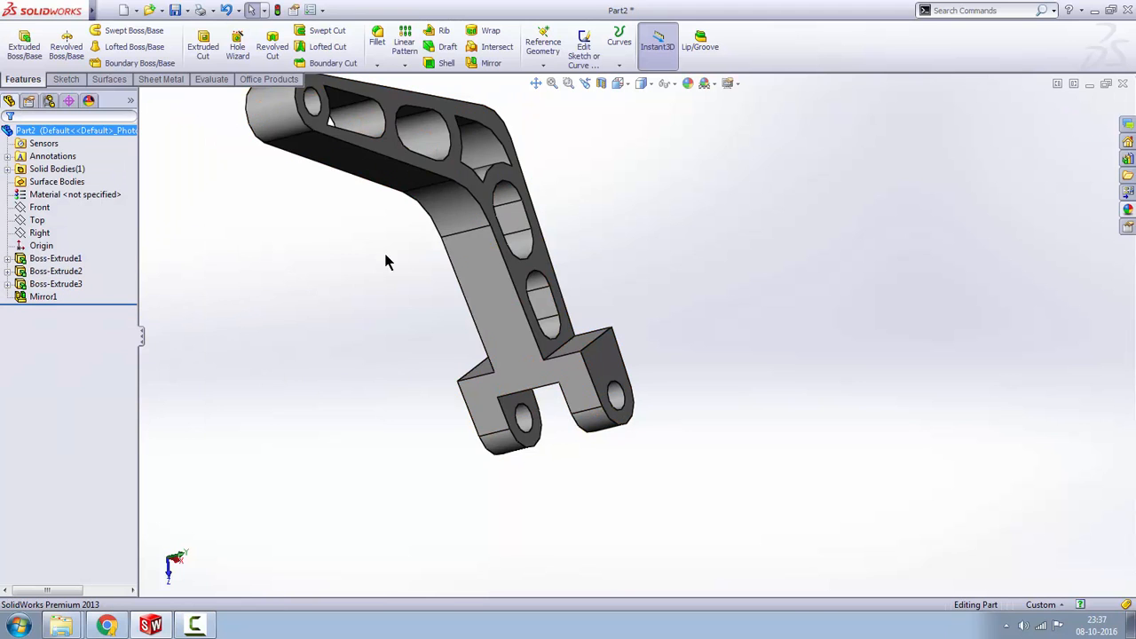
- Start a sketch on the lever plate's large slotted side face and view it face-on
{"action": "mouse_move", "coordinate": [385, 257]}
{"action": "middle_mouse_down"}
{"action": "mouse_move", "coordinate": [331, 279]}
{"action": "mouse_move", "coordinate": [348, 209]}
{"action": "middle_mouse_up"}
{"action": "middle_click_drag", "start_coordinate": [426, 204], "coordinate": [367, 271]}
{"action": "mouse_move", "coordinate": [410, 215]}
{"action": "middle_mouse_down"}
{"action": "mouse_move", "coordinate": [382, 239]}
{"action": "mouse_move", "coordinate": [492, 282]}
{"action": "mouse_move", "coordinate": [498, 299]}
{"action": "mouse_move", "coordinate": [528, 280]}
{"action": "mouse_move", "coordinate": [515, 292]}
{"action": "mouse_move", "coordinate": [586, 172]}
{"action": "mouse_move", "coordinate": [408, 374]}
{"action": "mouse_move", "coordinate": [437, 326]}
{"action": "middle_mouse_up"}
{"action": "left_click", "coordinate": [440, 325]}
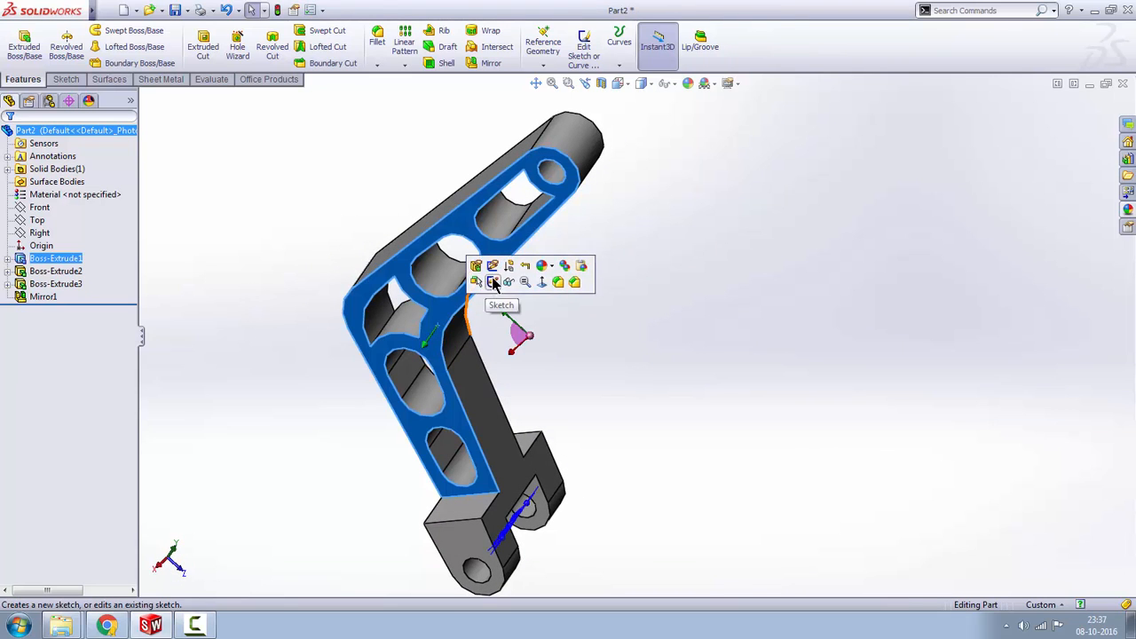
{"action": "left_click", "coordinate": [493, 281]}
{"action": "left_click", "coordinate": [547, 55]}
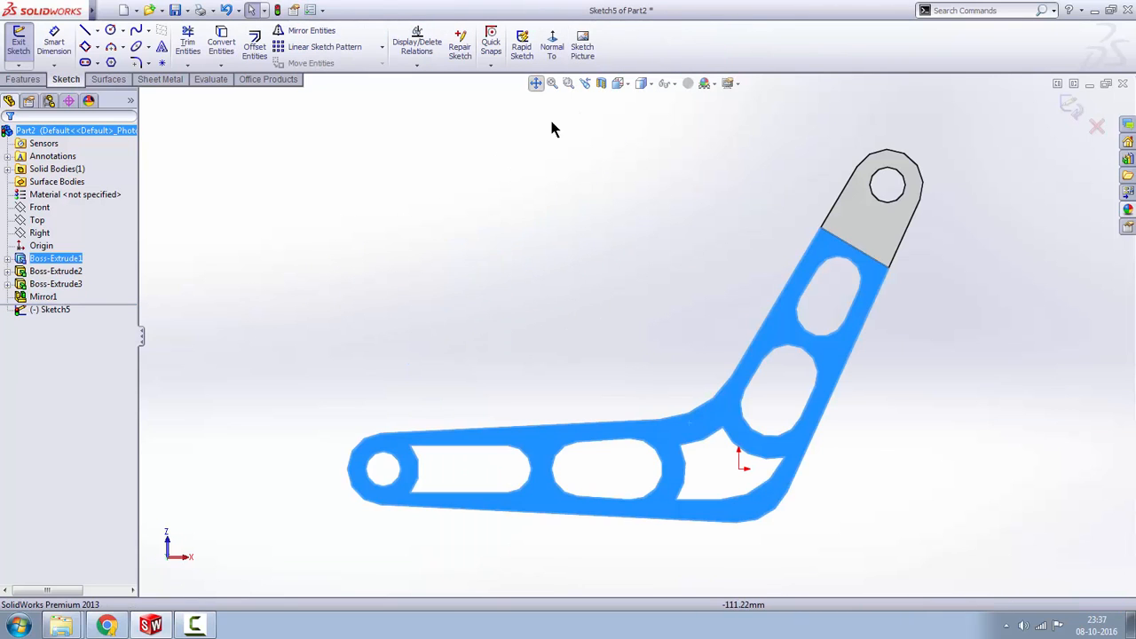
{"action": "left_click", "coordinate": [604, 298]}
{"action": "scroll", "coordinate": [671, 385], "scroll_direction": "down", "scroll_amount": 2}
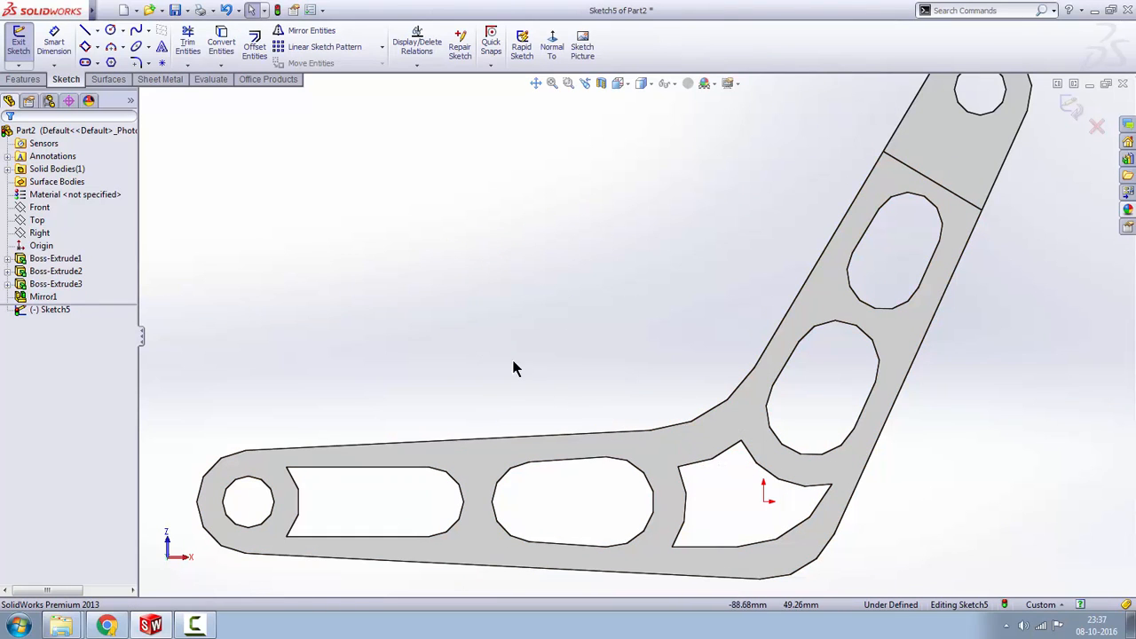
- Sketch a line about 29 mm long rising from the inner edge of the horizontal arm, near the elbow
{"action": "left_click", "coordinate": [85, 32]}
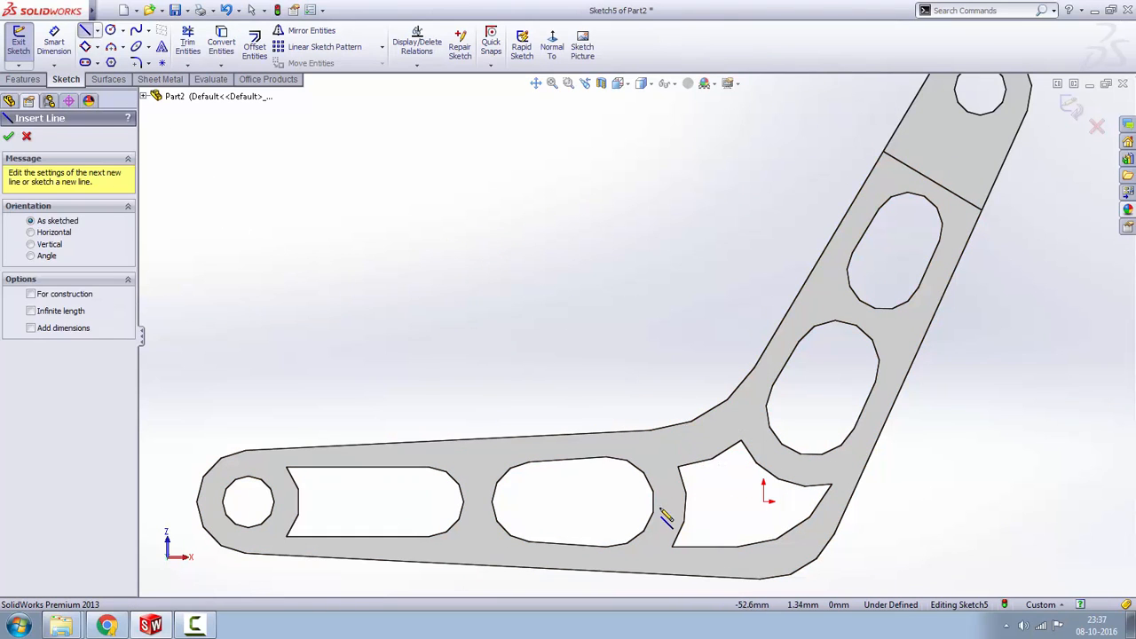
{"action": "left_click", "coordinate": [609, 433]}
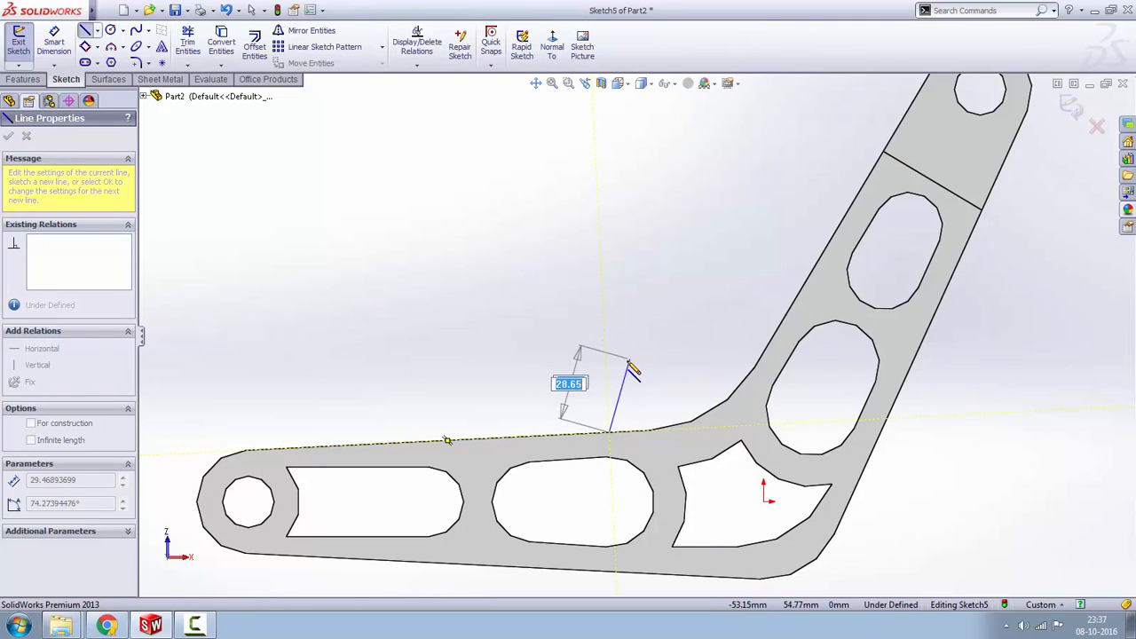
{"action": "left_click", "coordinate": [626, 363]}
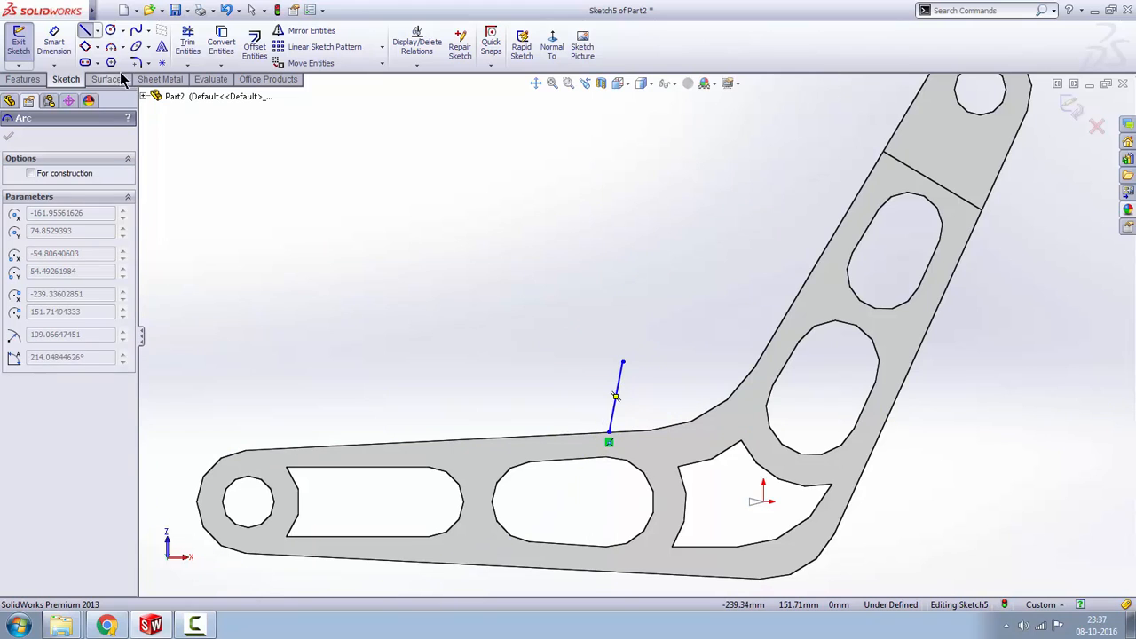
- Add a three-point arc of about 14.2 mm radius curving from the line's free end toward the inclined arm
{"action": "left_click", "coordinate": [108, 50]}
{"action": "left_click", "coordinate": [624, 363]}
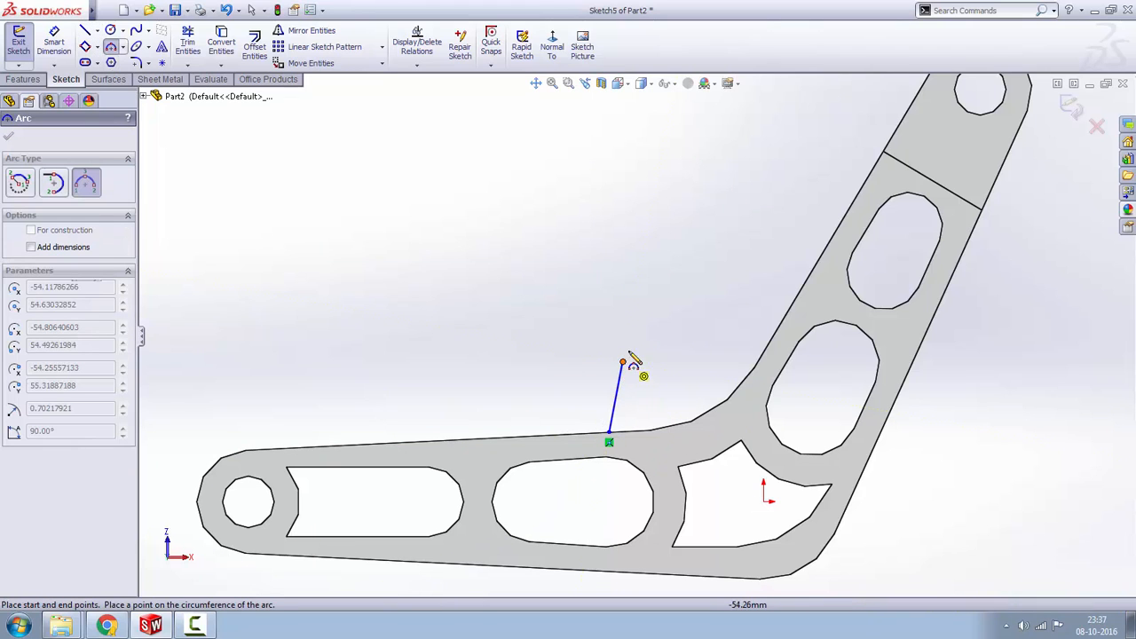
{"action": "left_click", "coordinate": [661, 328]}
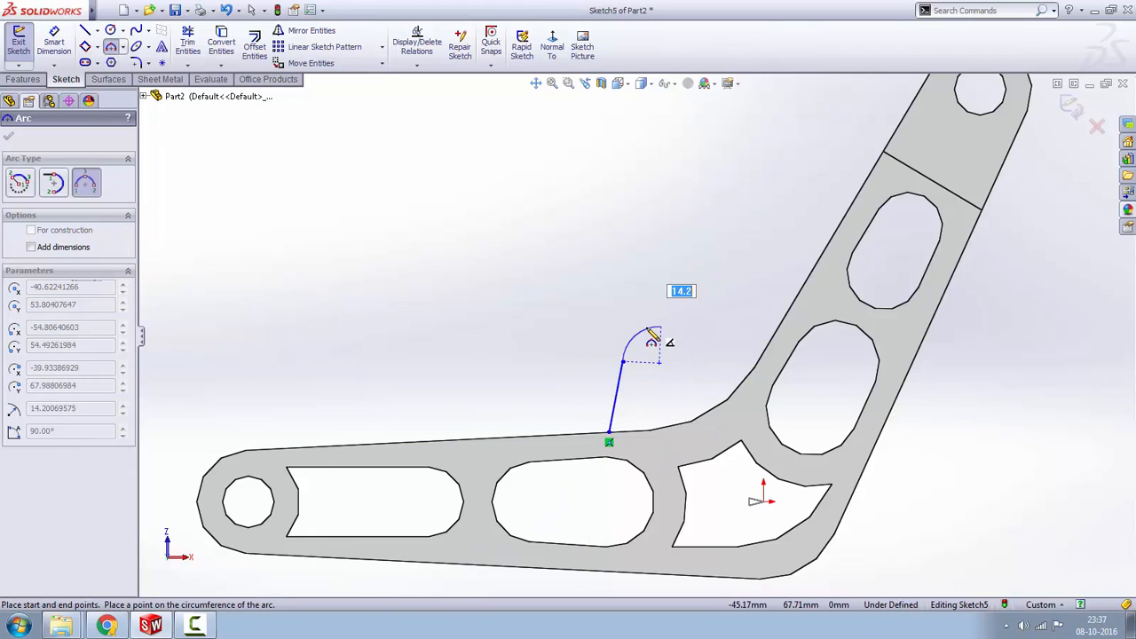
{"action": "left_click", "coordinate": [652, 338]}
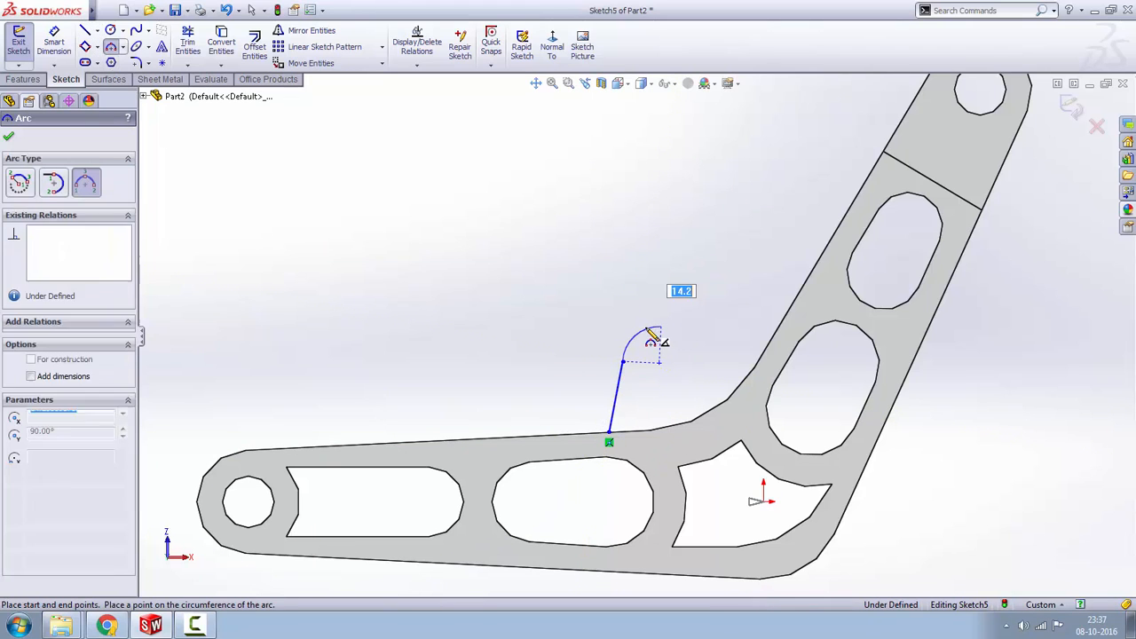
- Sketch a line about 44 mm long from the arc's end to the inner edge of the inclined arm
{"action": "left_click", "coordinate": [86, 30]}
{"action": "left_click", "coordinate": [660, 328]}
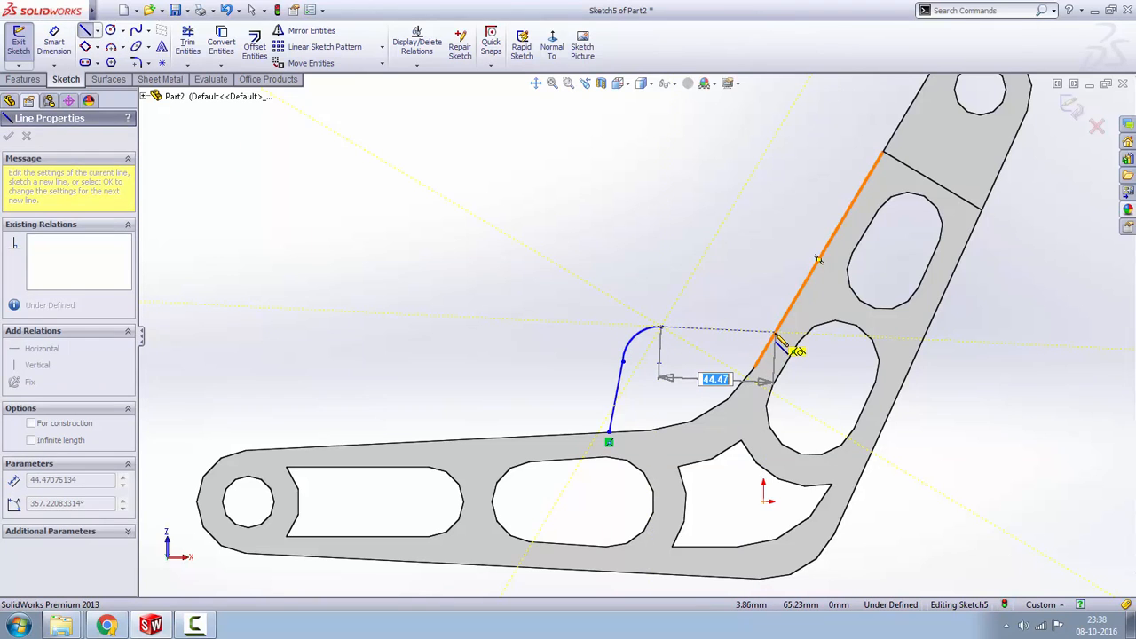
{"action": "left_click", "coordinate": [775, 333]}
{"action": "key", "text": "Escape"}
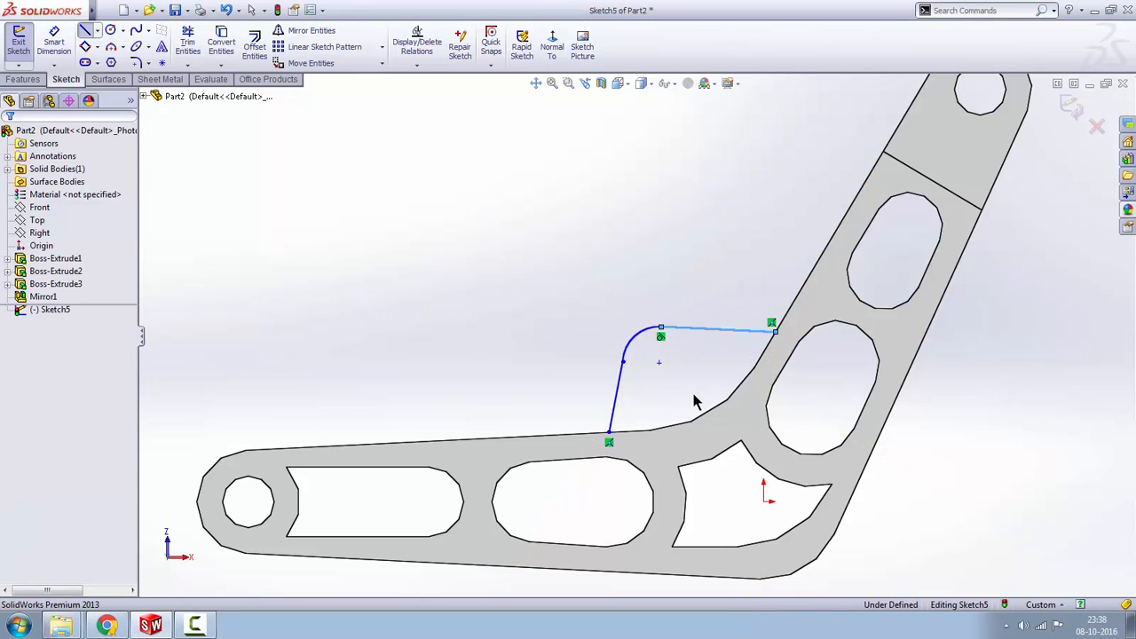
- Show Sketch1, the profile sketch of the first extrusion, in the model
{"action": "mouse_move", "coordinate": [669, 414]}
{"action": "middle_mouse_down"}
{"action": "mouse_move", "coordinate": [844, 436]}
{"action": "mouse_move", "coordinate": [800, 260]}
{"action": "mouse_move", "coordinate": [652, 399]}
{"action": "mouse_move", "coordinate": [814, 396]}
{"action": "mouse_move", "coordinate": [731, 489]}
{"action": "mouse_move", "coordinate": [698, 430]}
{"action": "mouse_move", "coordinate": [710, 348]}
{"action": "middle_mouse_up"}
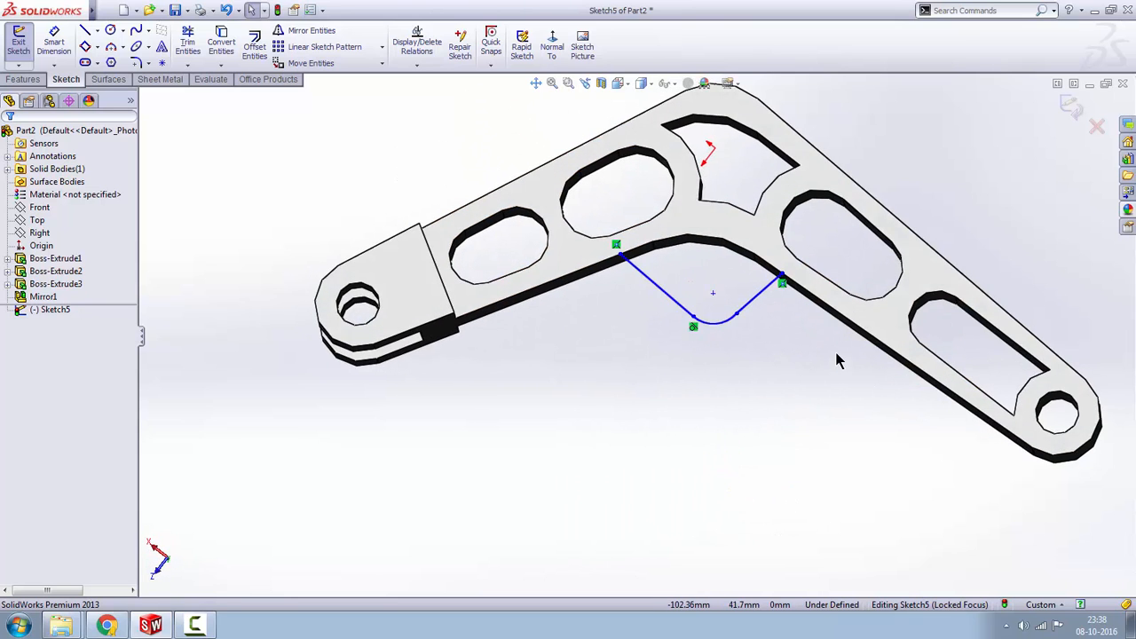
{"action": "scroll", "coordinate": [688, 350], "scroll_direction": "down", "scroll_amount": 3}
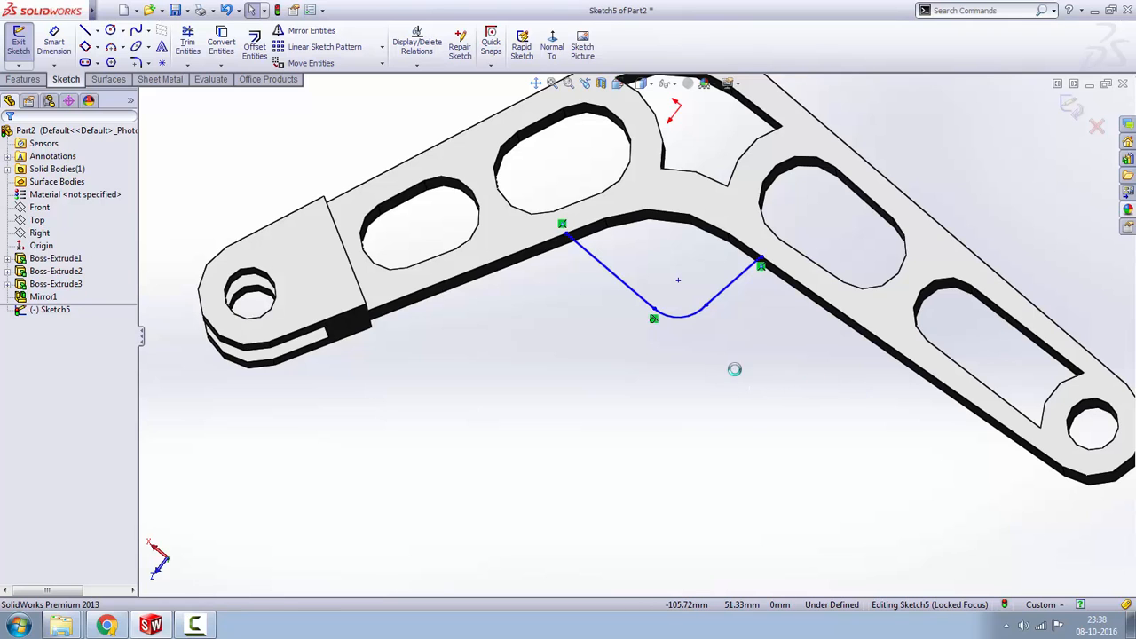
{"action": "left_click", "coordinate": [7, 258]}
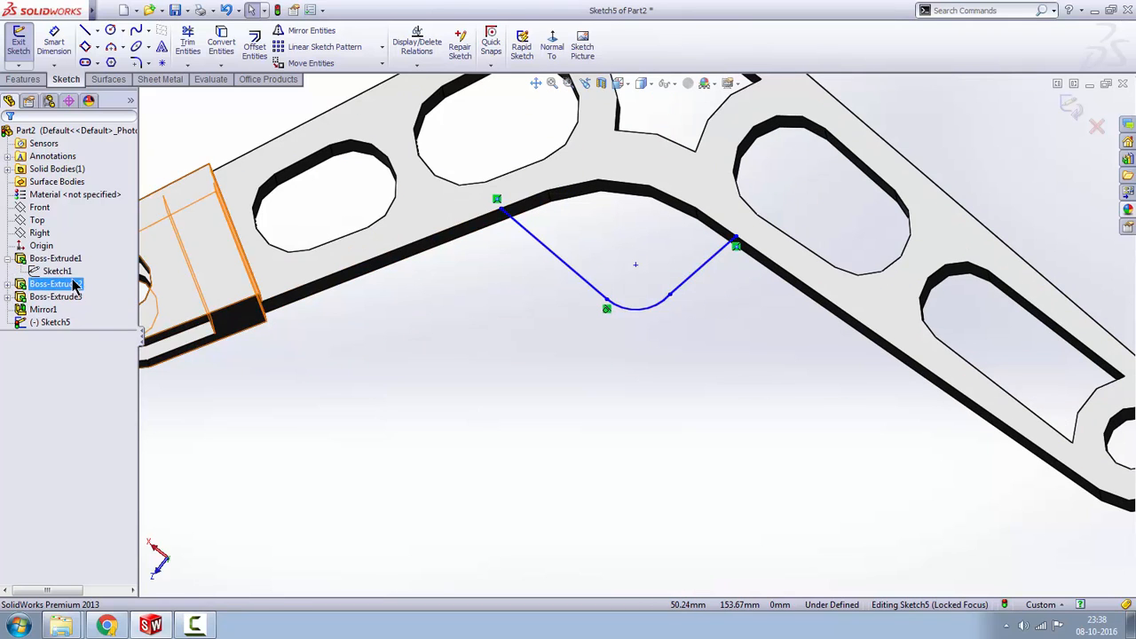
{"action": "right_click", "coordinate": [57, 270]}
{"action": "left_click", "coordinate": [78, 255]}
{"action": "scroll", "coordinate": [542, 352], "scroll_direction": "up", "scroll_amount": 2}
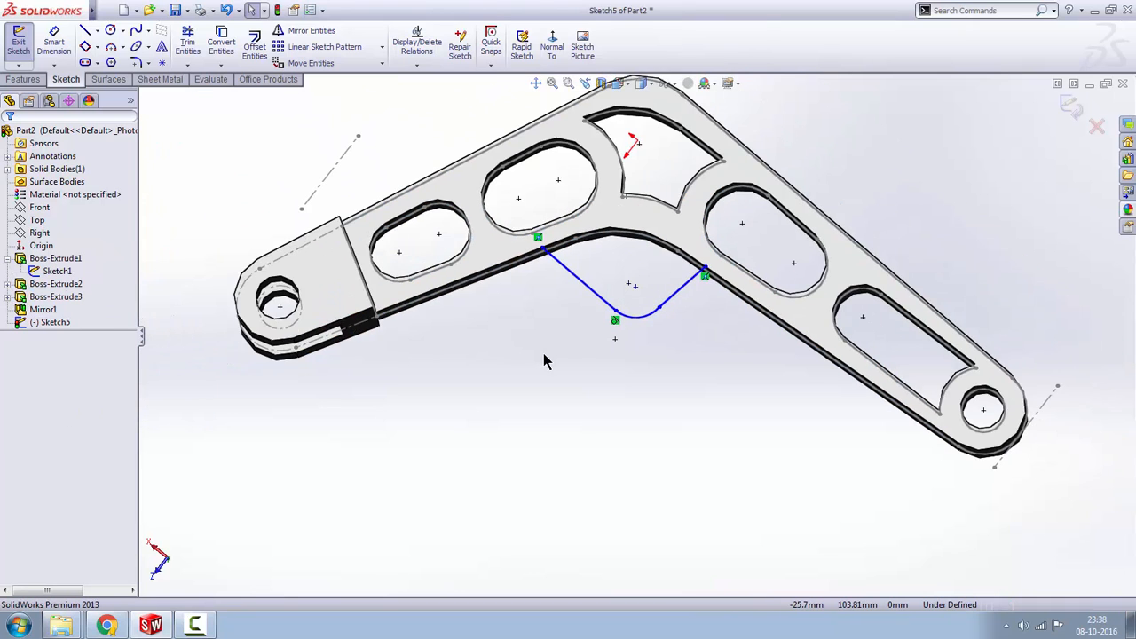
- Make the arc's centre coincident with the neighbouring centre point of the plate's profile sketch at the inner elbow
{"action": "middle_click_drag", "start_coordinate": [543, 354], "coordinate": [538, 343]}
{"action": "scroll", "coordinate": [633, 290], "scroll_direction": "down", "scroll_amount": 1}
{"action": "scroll", "coordinate": [633, 295], "scroll_direction": "down", "scroll_amount": 1}
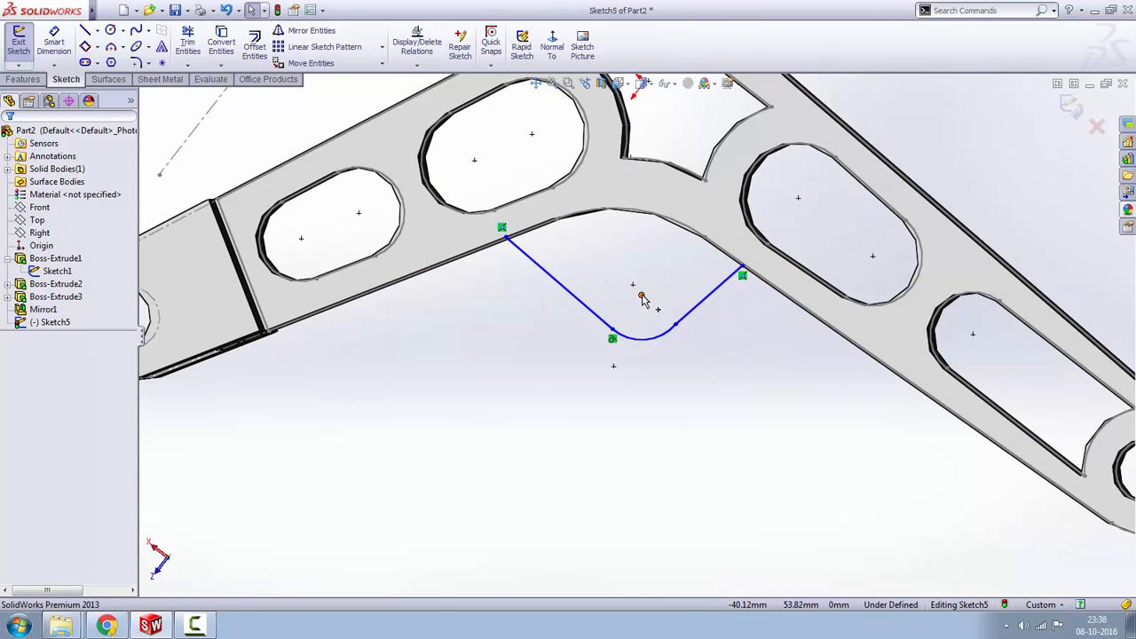
{"action": "left_click", "coordinate": [632, 285]}
{"action": "left_click", "coordinate": [641, 294], "text": "ctrl"}
{"action": "left_click", "coordinate": [690, 233]}
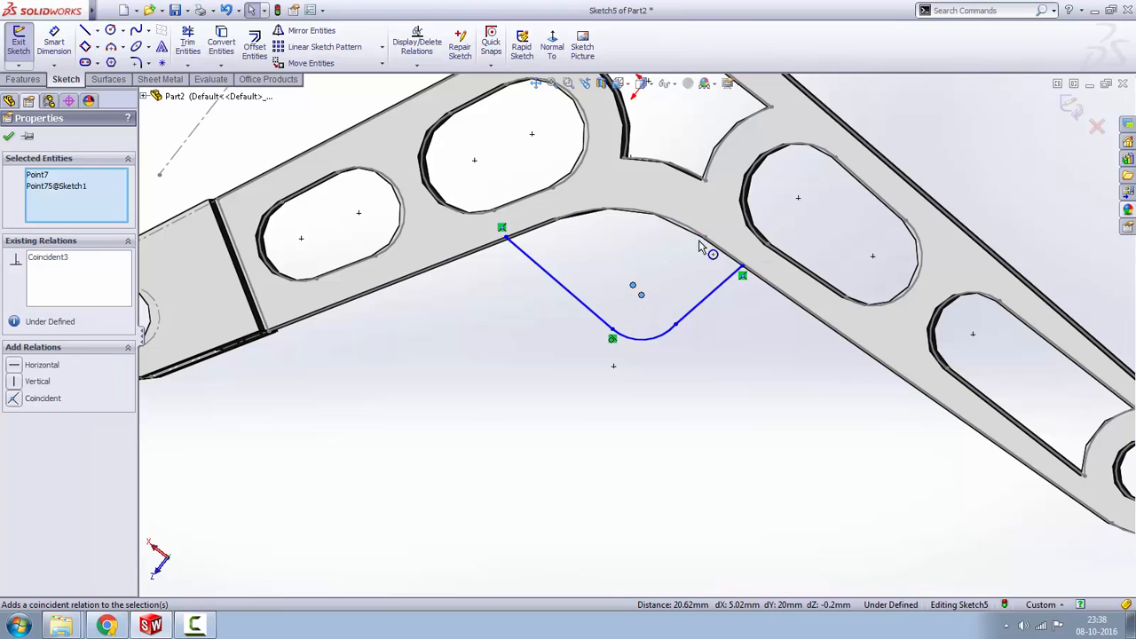
{"action": "left_click", "coordinate": [701, 357]}
- Make the arc tangent to the line that runs to the horizontal arm
{"action": "left_click", "coordinate": [657, 326]}
{"action": "left_click", "coordinate": [710, 287], "text": "ctrl"}
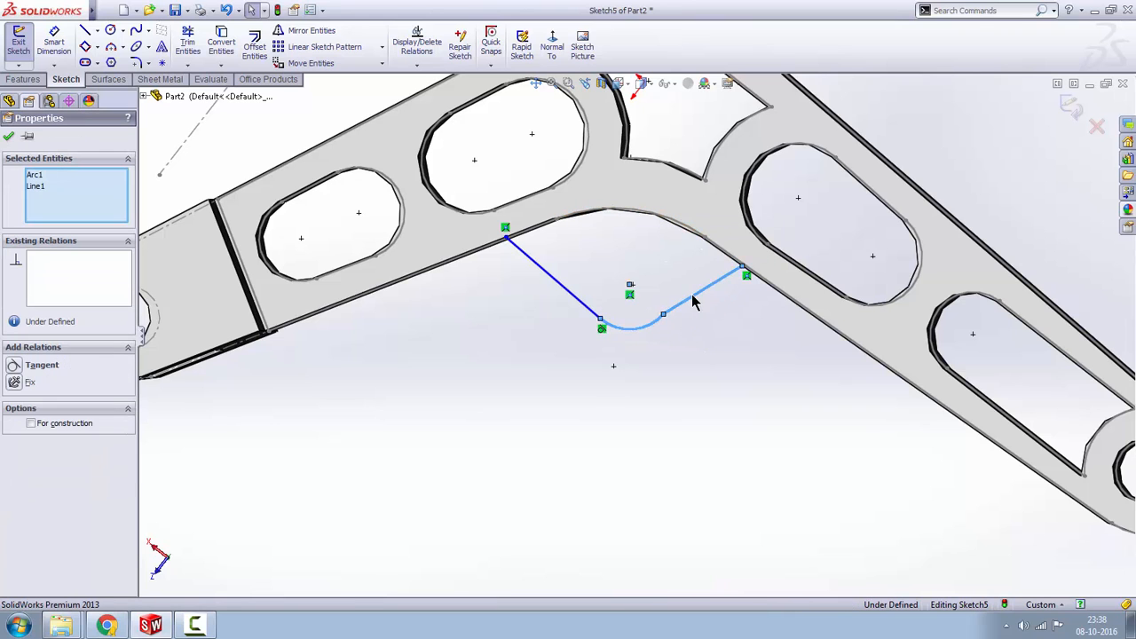
{"action": "left_click", "coordinate": [728, 251]}
{"action": "left_click", "coordinate": [676, 369]}
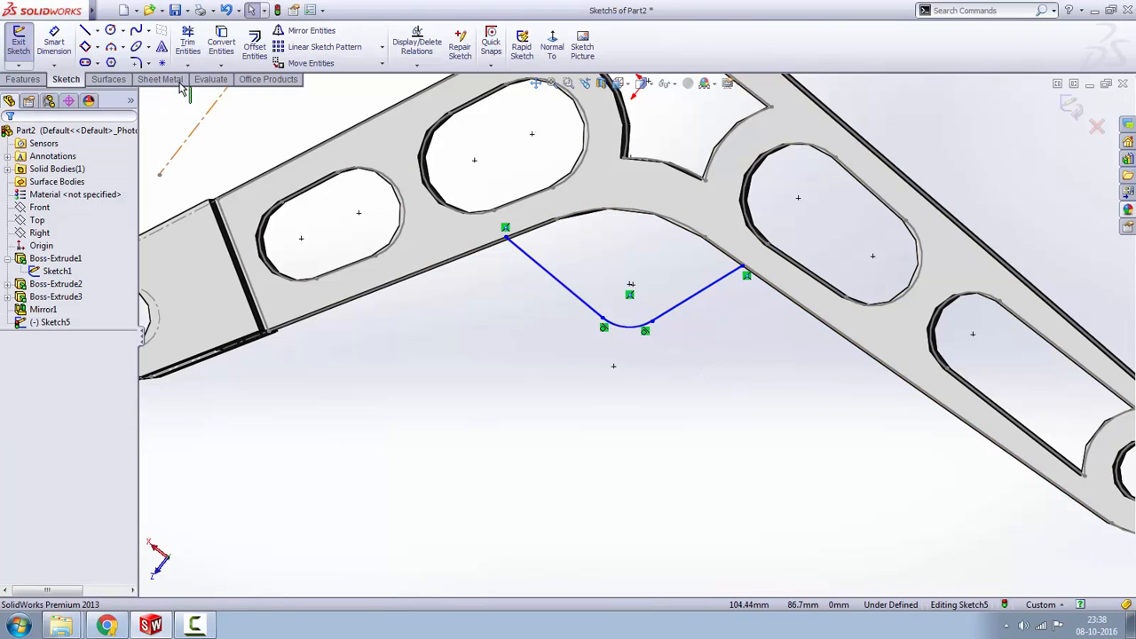
- Dimension the arc's radius as 12 mm
{"action": "left_click", "coordinate": [61, 44]}
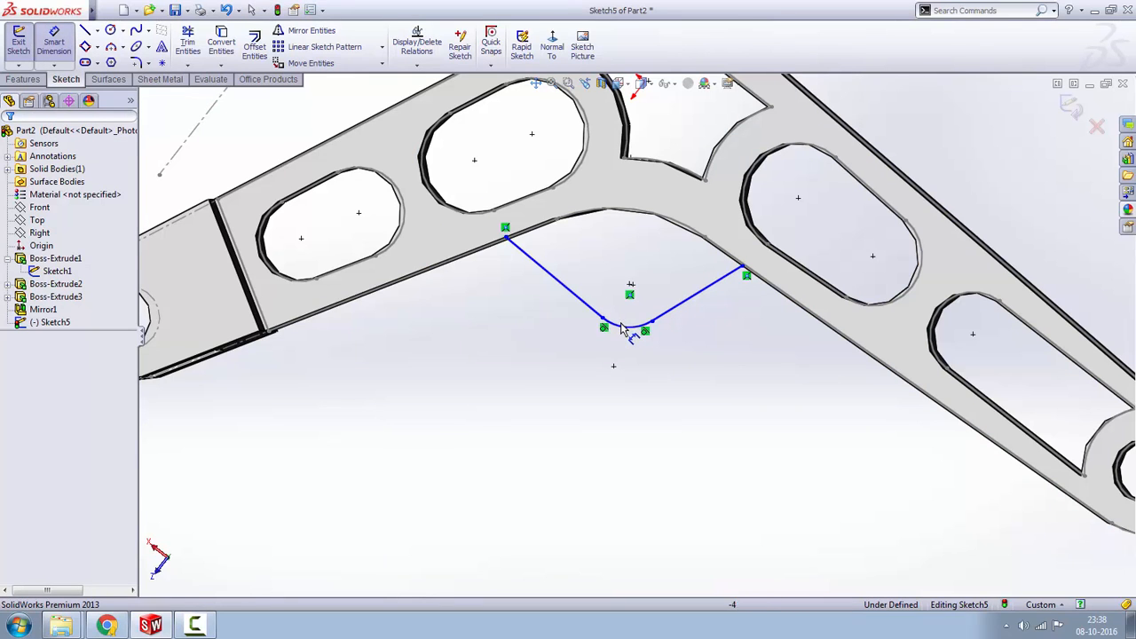
{"action": "left_click", "coordinate": [623, 327]}
{"action": "left_click", "coordinate": [631, 394]}
{"action": "type", "text": "12"}
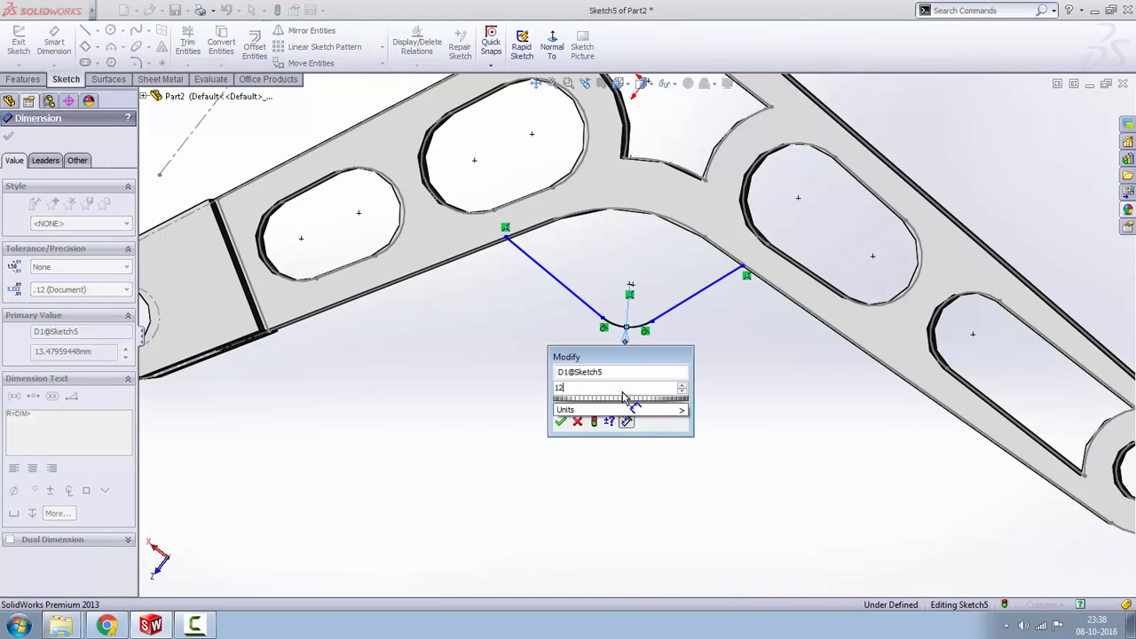
{"action": "key", "text": "Return"}
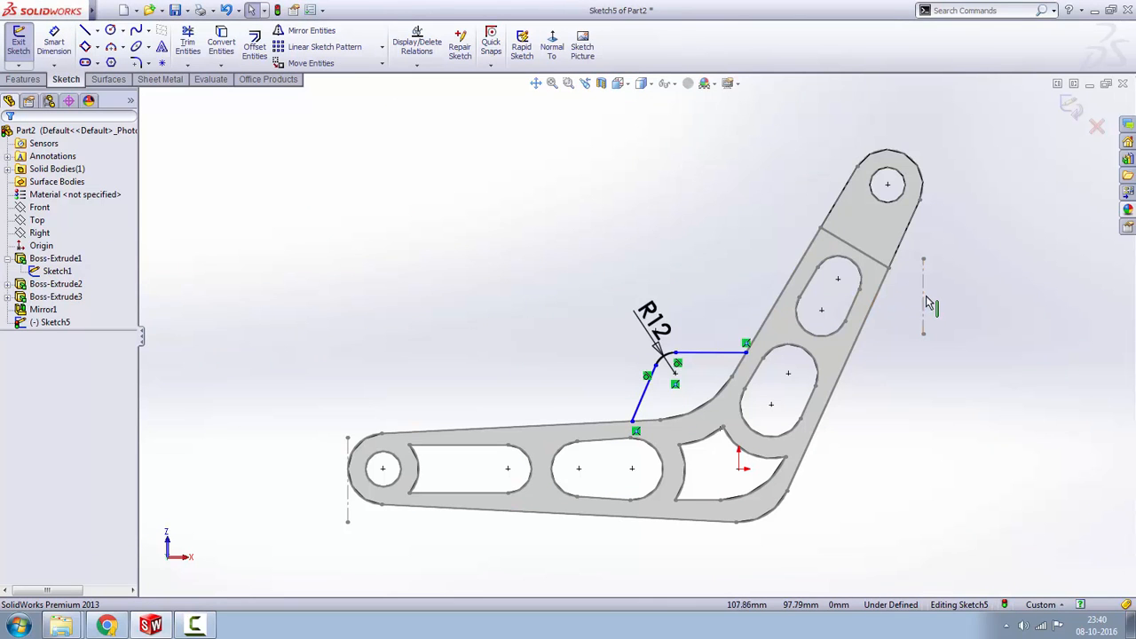
- Convert the plate's inner edges and elbow arc into the sketch, and trim the excess beyond the two sketched lines to close the profile
{"action": "scroll", "coordinate": [786, 423], "scroll_direction": "down", "scroll_amount": 5}
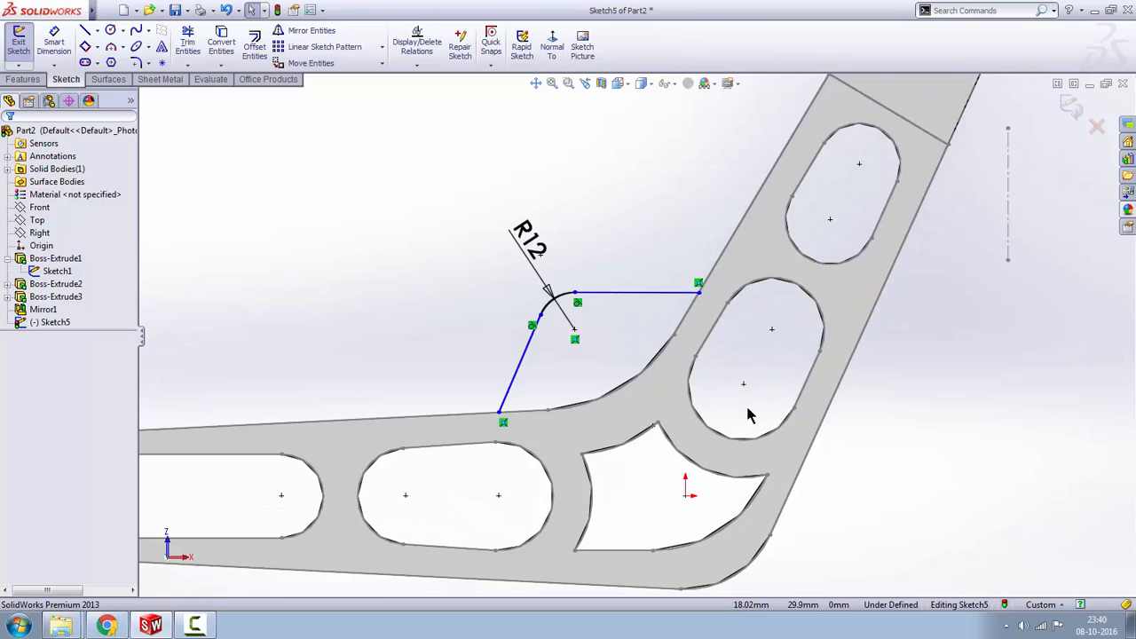
{"action": "scroll", "coordinate": [618, 371], "scroll_direction": "up", "scroll_amount": 1}
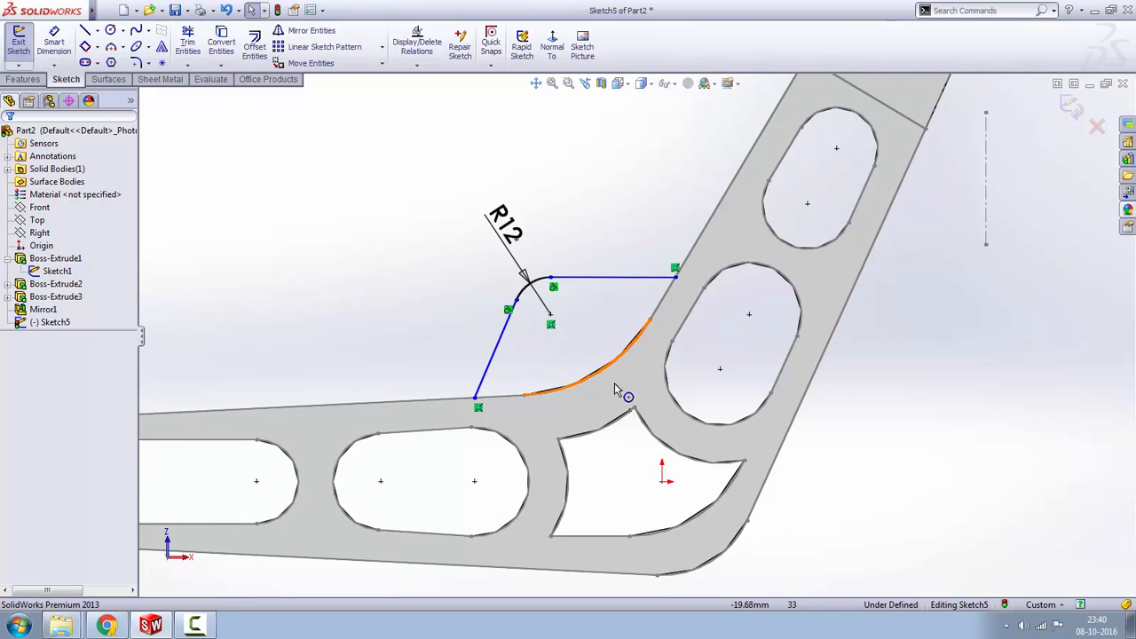
{"action": "scroll", "coordinate": [614, 384], "scroll_direction": "up", "scroll_amount": 1}
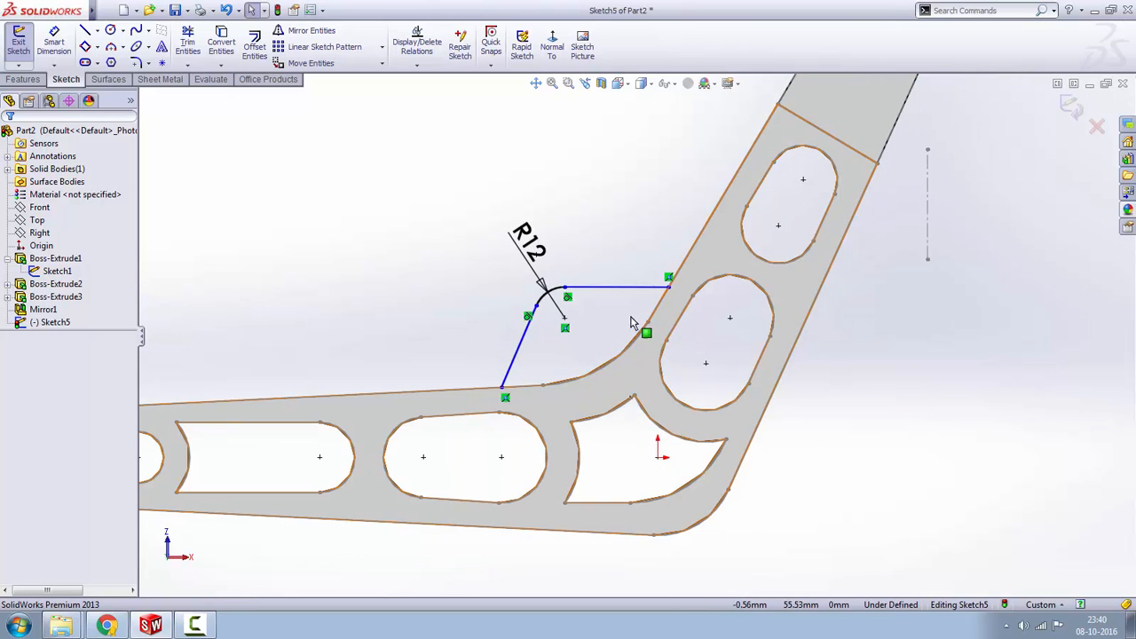
{"action": "left_click", "coordinate": [602, 288]}
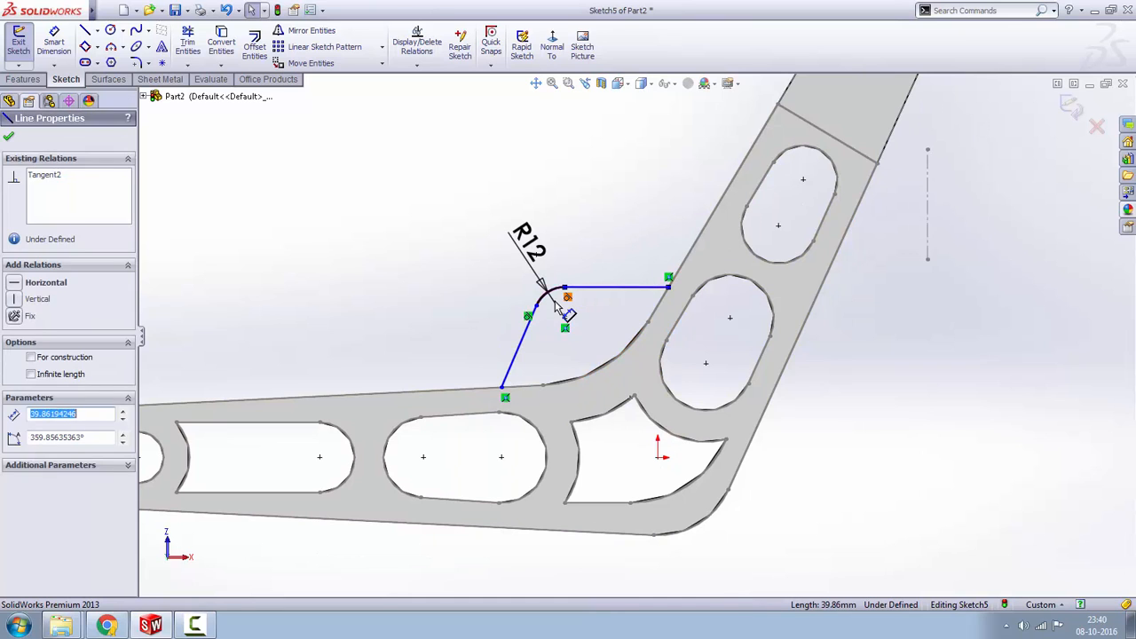
{"action": "left_click", "coordinate": [609, 334]}
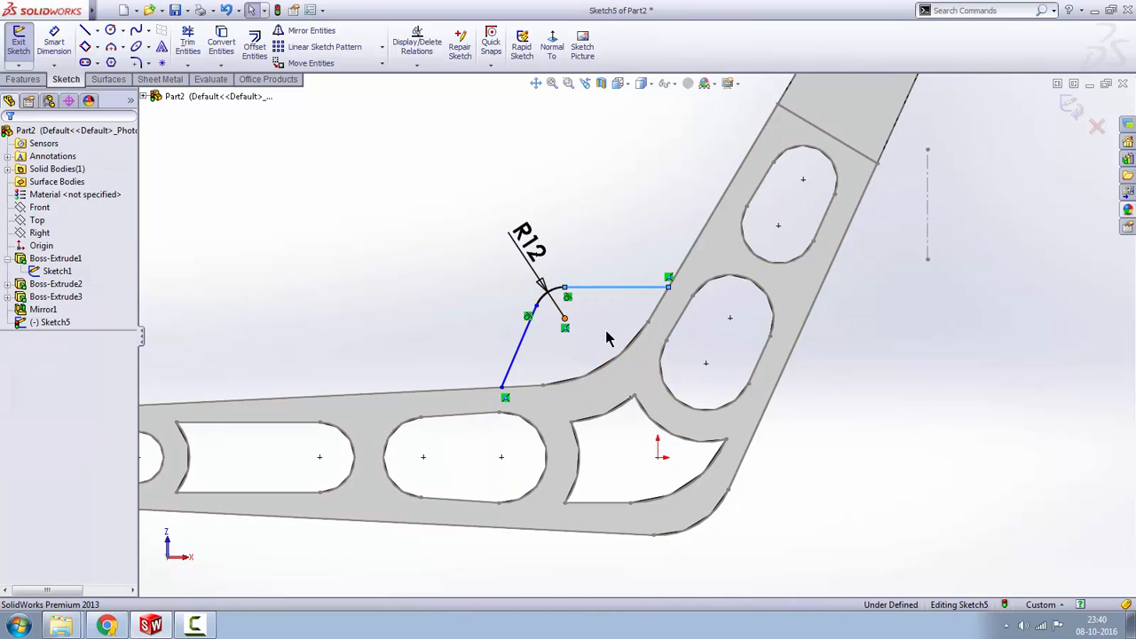
{"action": "left_click", "coordinate": [691, 267], "text": "ctrl"}
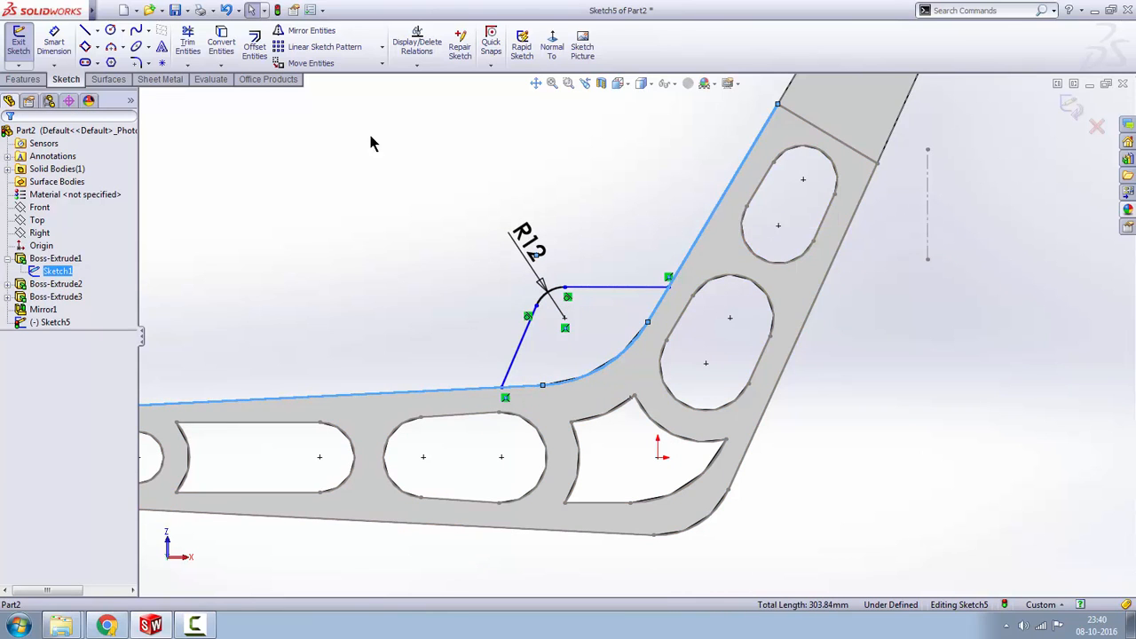
{"action": "left_click", "coordinate": [222, 45]}
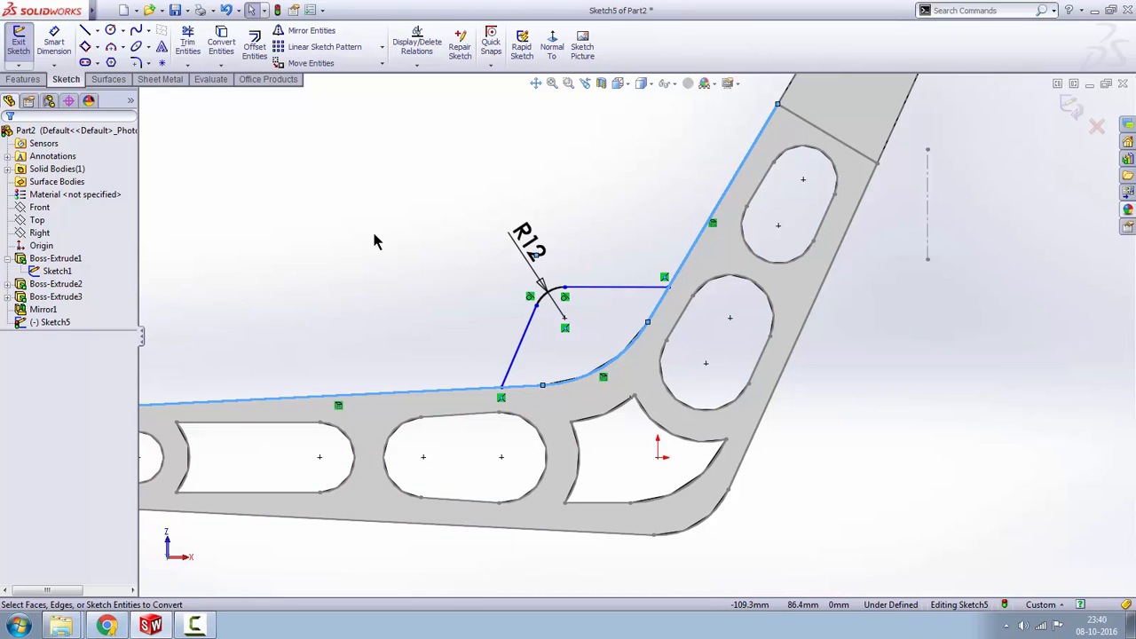
{"action": "left_click", "coordinate": [302, 226]}
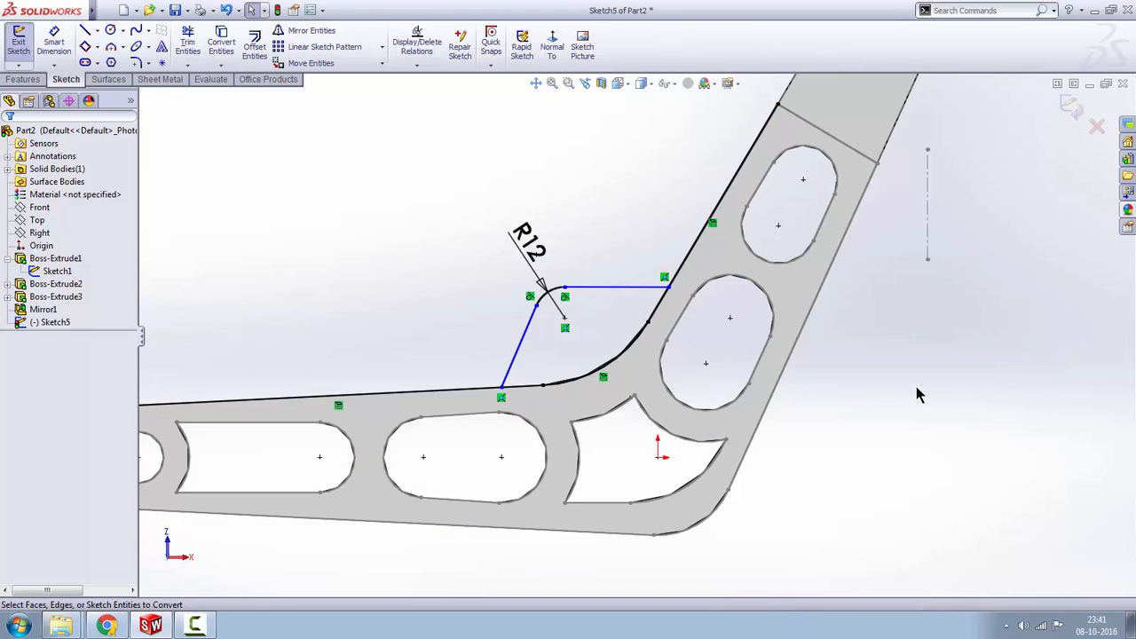
{"action": "left_click", "coordinate": [185, 43]}
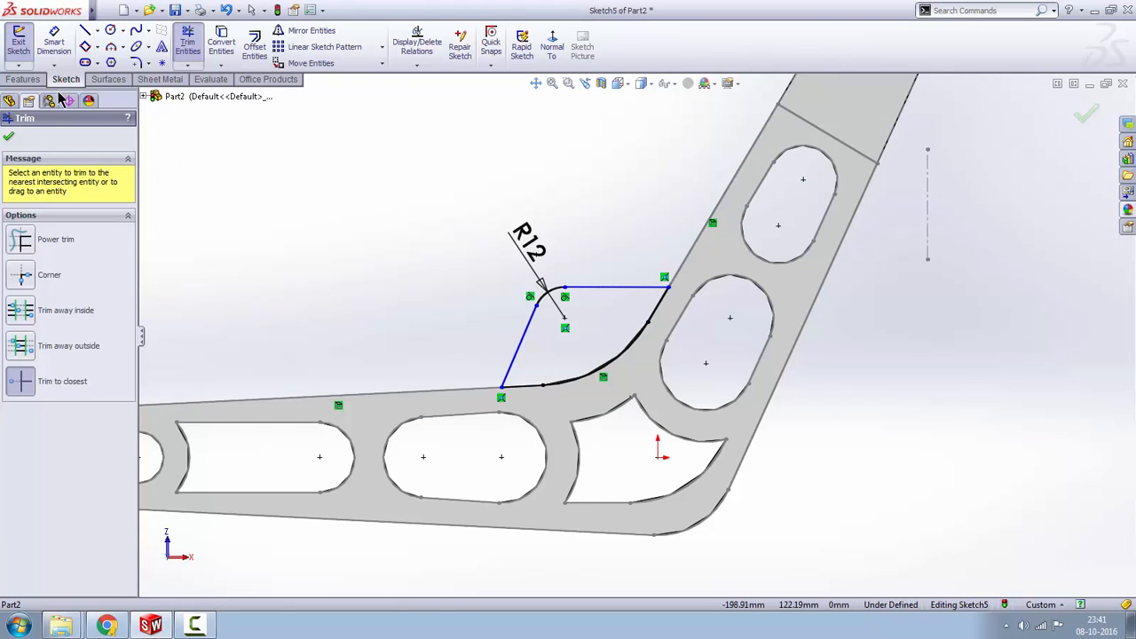
- Extrude the closed elbow profile 20 mm blind, merged with the body and reversed toward the plate's thickness
{"action": "left_click", "coordinate": [23, 79]}
{"action": "left_click", "coordinate": [24, 45]}
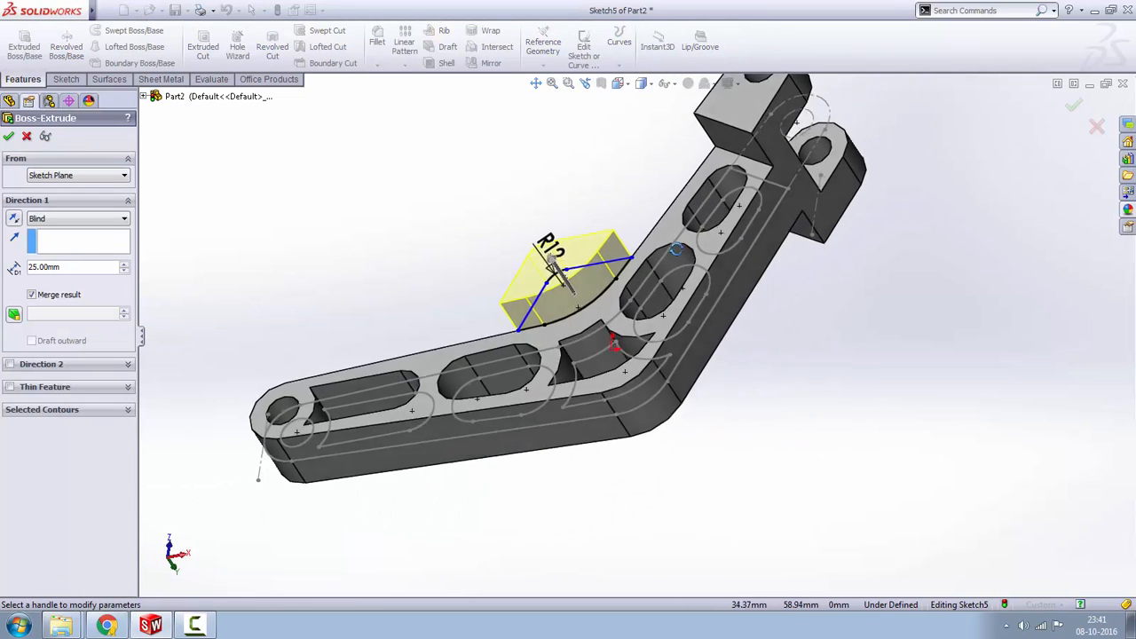
{"action": "middle_click_drag", "start_coordinate": [676, 251], "coordinate": [816, 249]}
{"action": "left_click", "coordinate": [14, 220]}
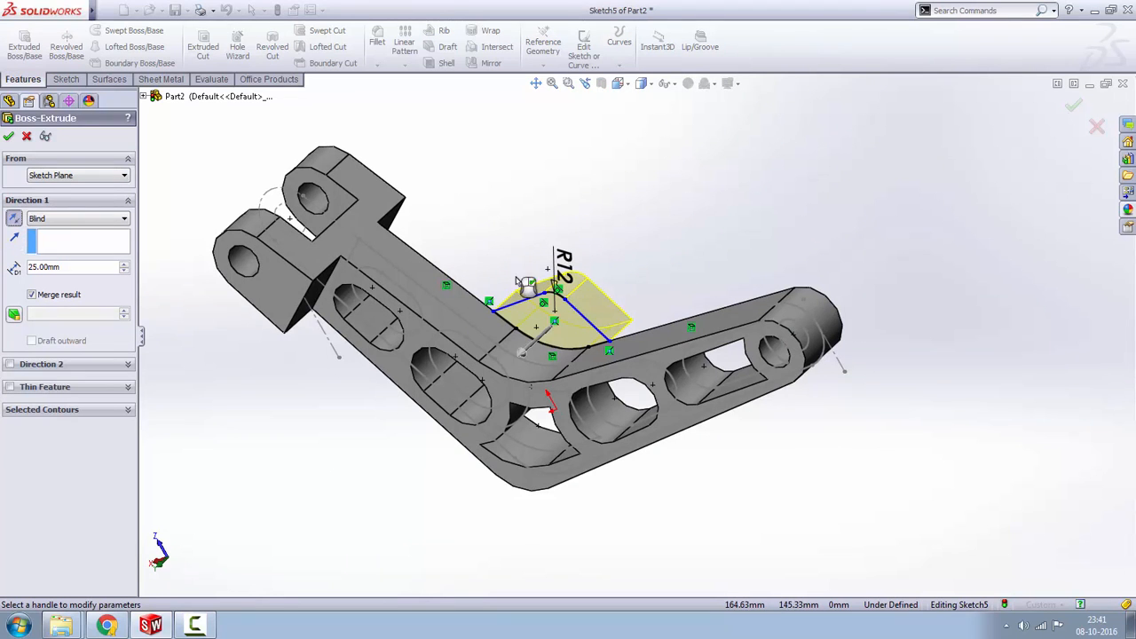
{"action": "middle_click_drag", "start_coordinate": [822, 297], "coordinate": [896, 235]}
{"action": "scroll", "coordinate": [891, 258], "scroll_direction": "down", "scroll_amount": 3}
{"action": "middle_click_drag", "start_coordinate": [884, 308], "coordinate": [882, 325]}
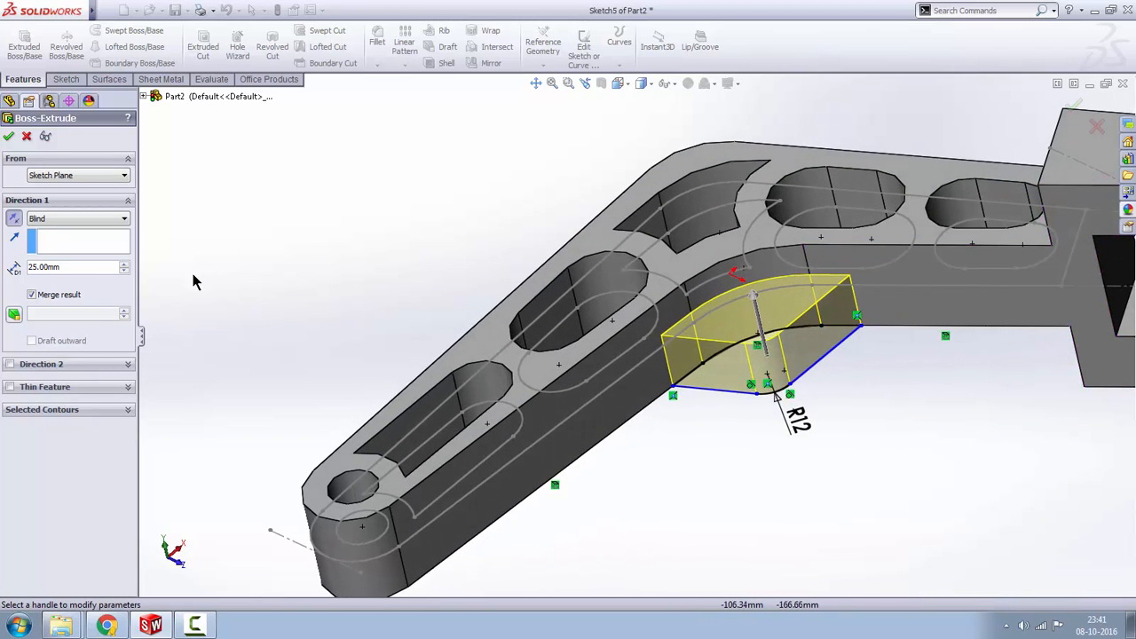
{"action": "left_click", "coordinate": [71, 268]}
{"action": "type", "text": "20"}
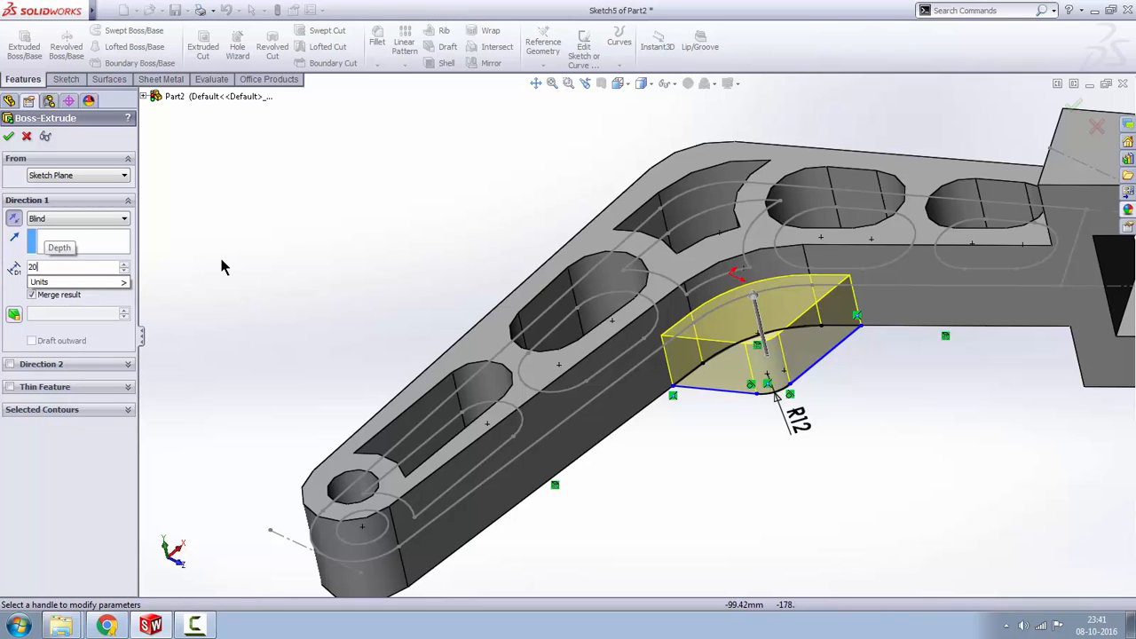
{"action": "key", "text": "Return"}
{"action": "middle_click_drag", "start_coordinate": [491, 302], "coordinate": [616, 289]}
{"action": "left_click", "coordinate": [8, 138]}
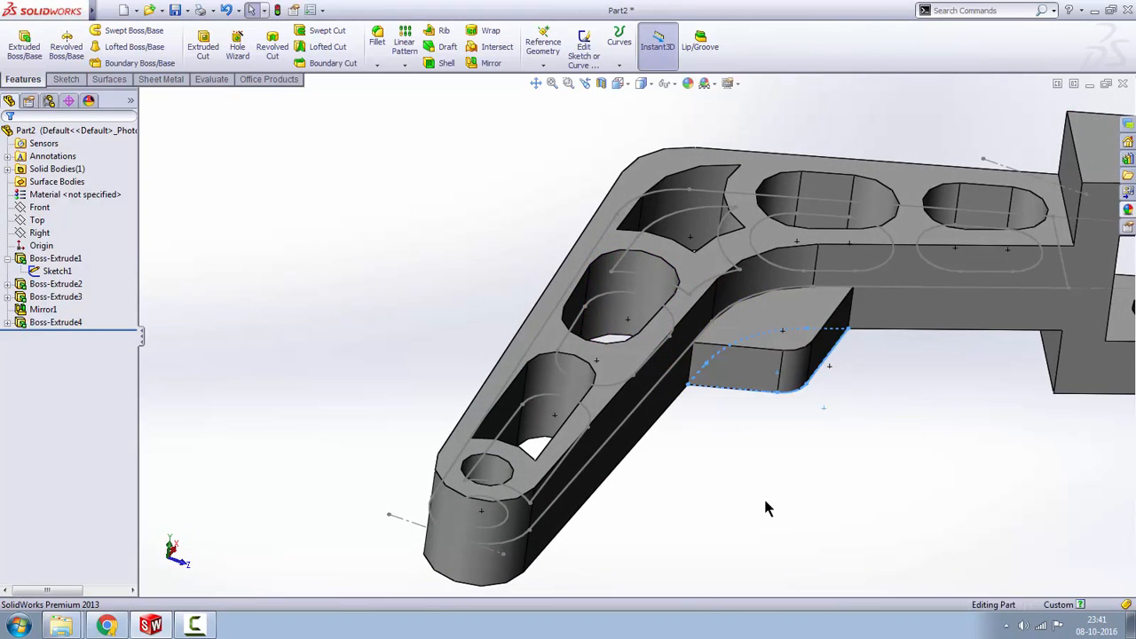
{"action": "middle_click_drag", "start_coordinate": [763, 496], "coordinate": [784, 545]}
{"action": "left_click", "coordinate": [806, 451]}
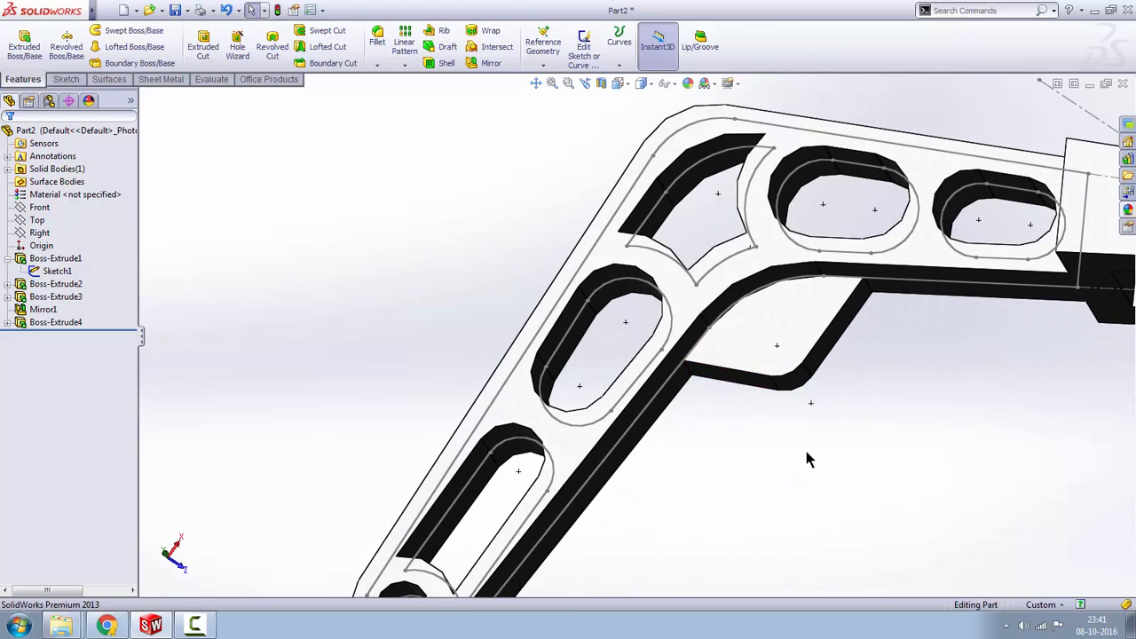
{"action": "scroll", "coordinate": [842, 441], "scroll_direction": "up", "scroll_amount": 4}
{"action": "middle_click_drag", "start_coordinate": [842, 440], "coordinate": [810, 437]}
{"action": "scroll", "coordinate": [777, 360], "scroll_direction": "down", "scroll_amount": 3}
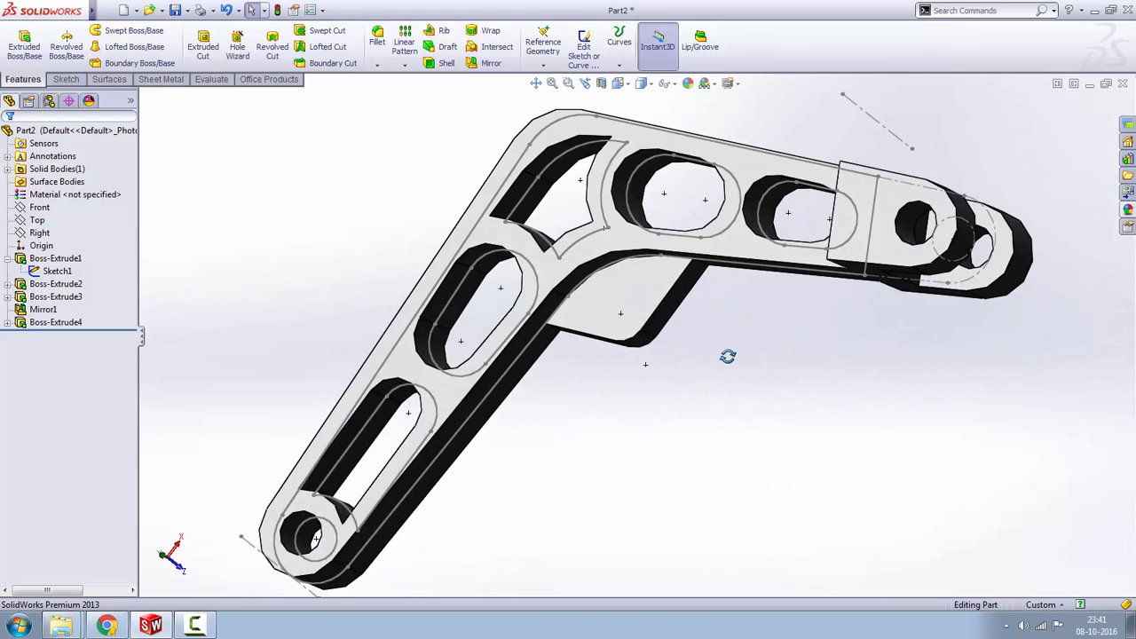
- Start a sketch on the flat face of the inner elbow boss and view it square-on
{"action": "middle_click_drag", "start_coordinate": [728, 356], "coordinate": [743, 384]}
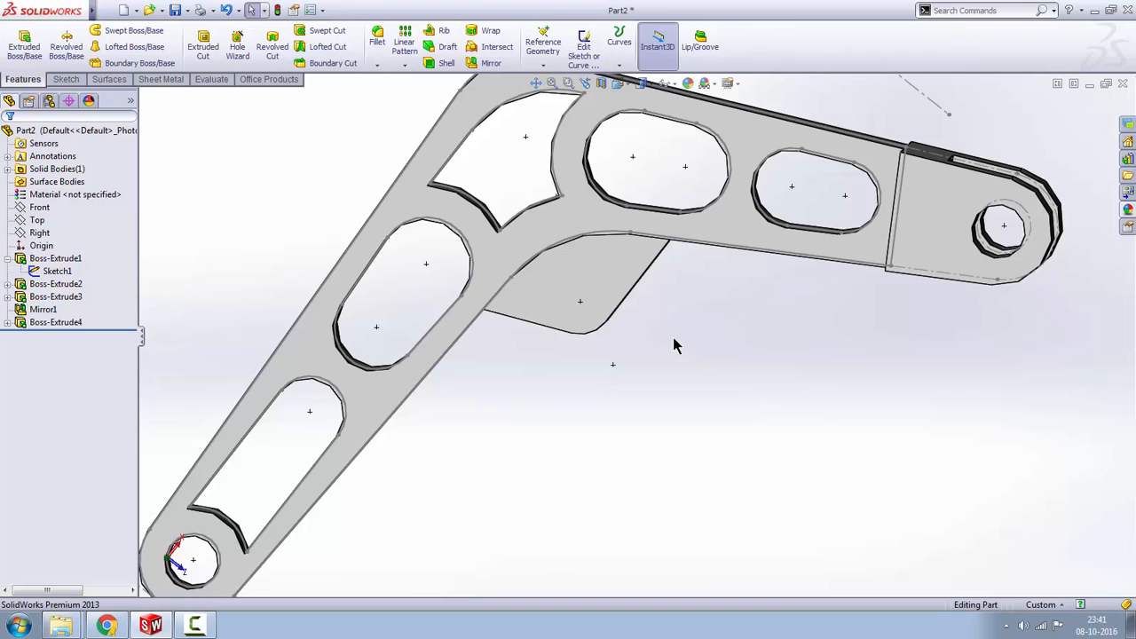
{"action": "middle_click_drag", "start_coordinate": [667, 332], "coordinate": [610, 316]}
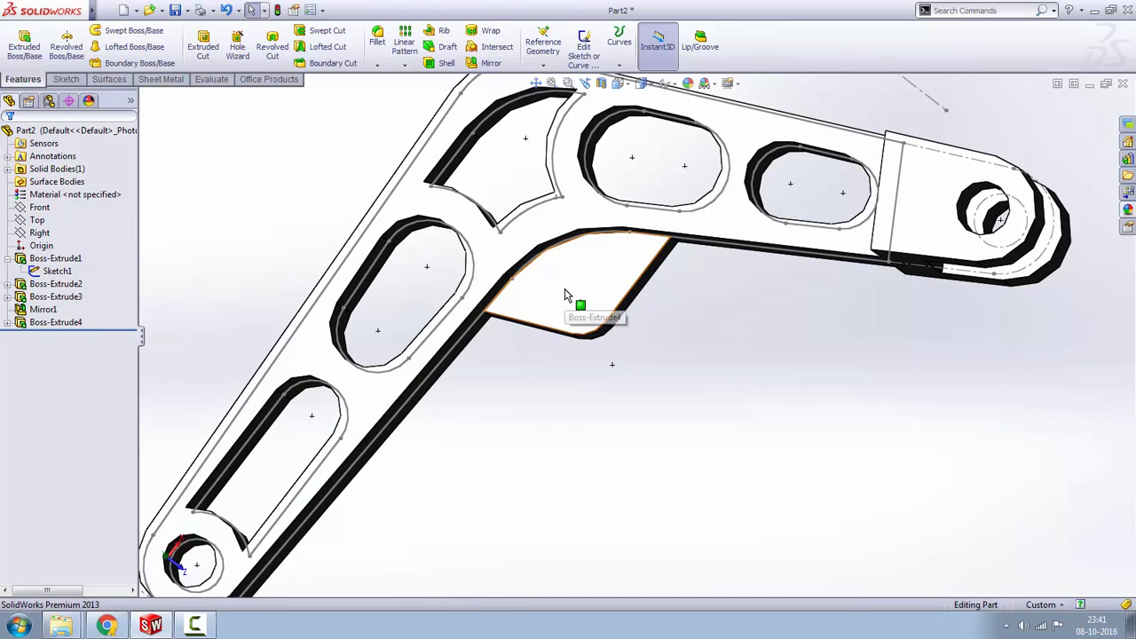
{"action": "left_click", "coordinate": [624, 278]}
{"action": "left_click", "coordinate": [669, 227]}
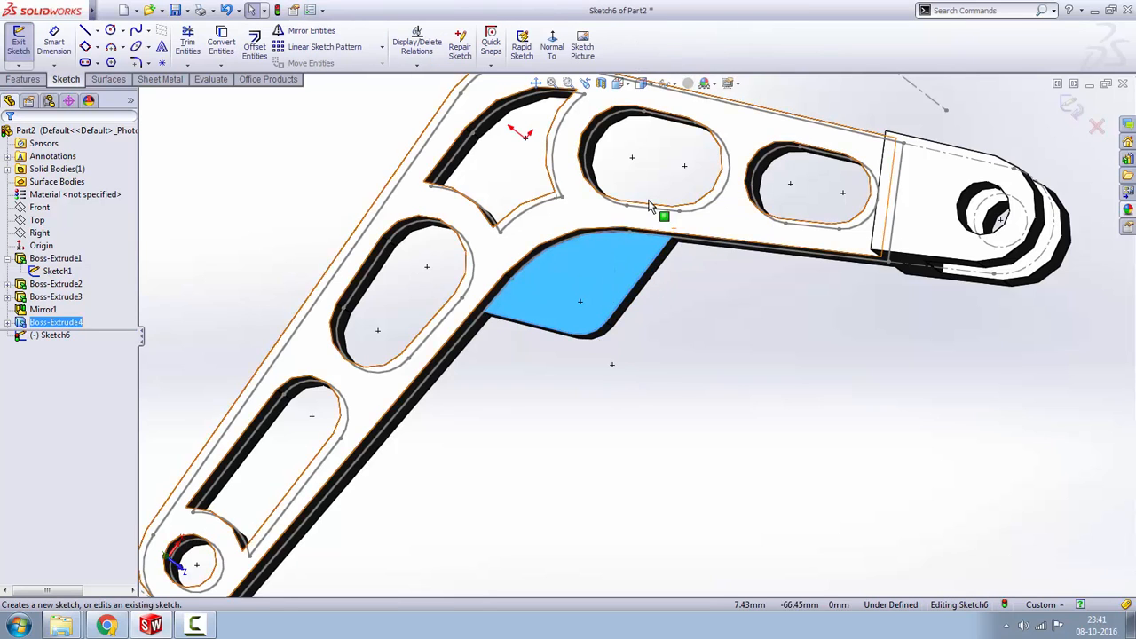
{"action": "left_click", "coordinate": [552, 45]}
{"action": "left_click", "coordinate": [714, 423]}
{"action": "scroll", "coordinate": [723, 271], "scroll_direction": "down", "scroll_amount": 2}
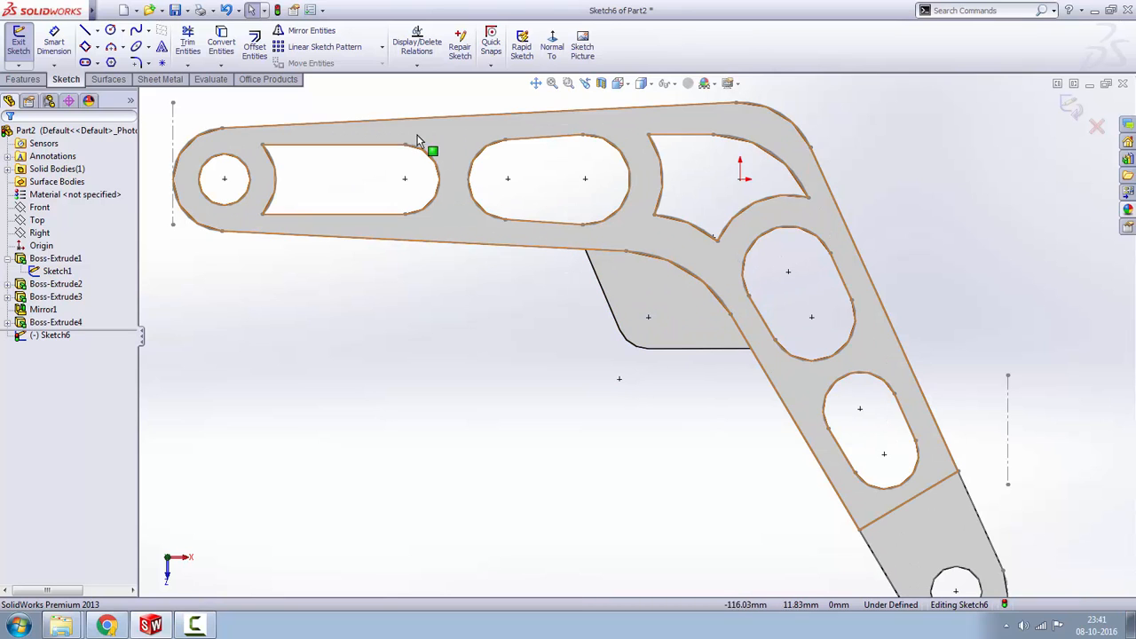
- Draw a circle concentric with the elbow boss's rounded corner and dimension its diameter as 15 mm
{"action": "left_click", "coordinate": [111, 32]}
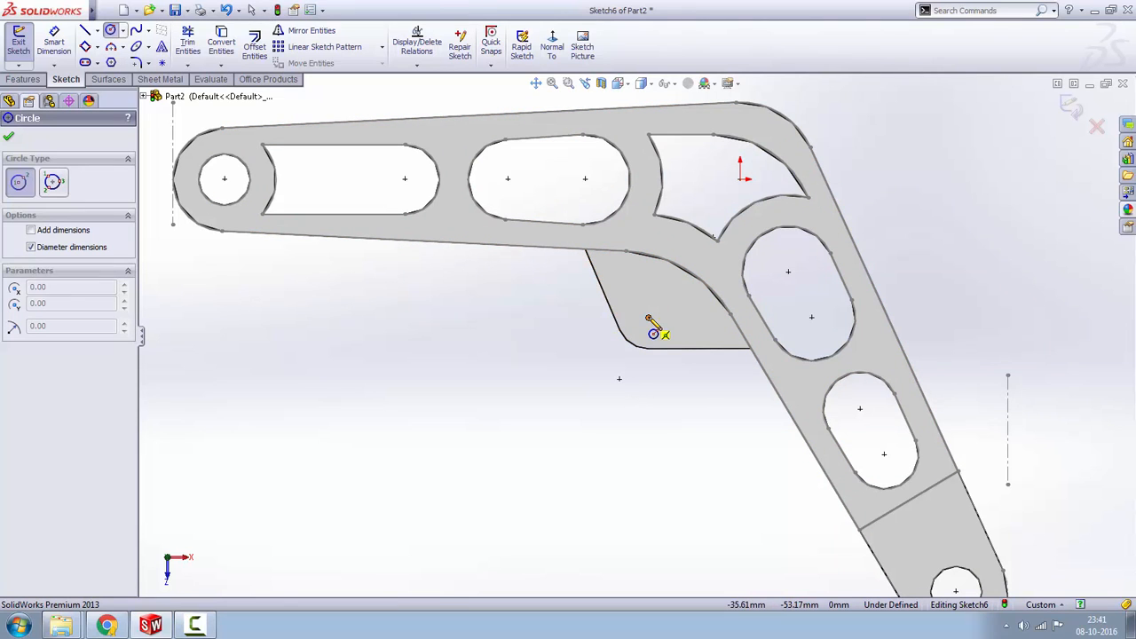
{"action": "left_click", "coordinate": [648, 317]}
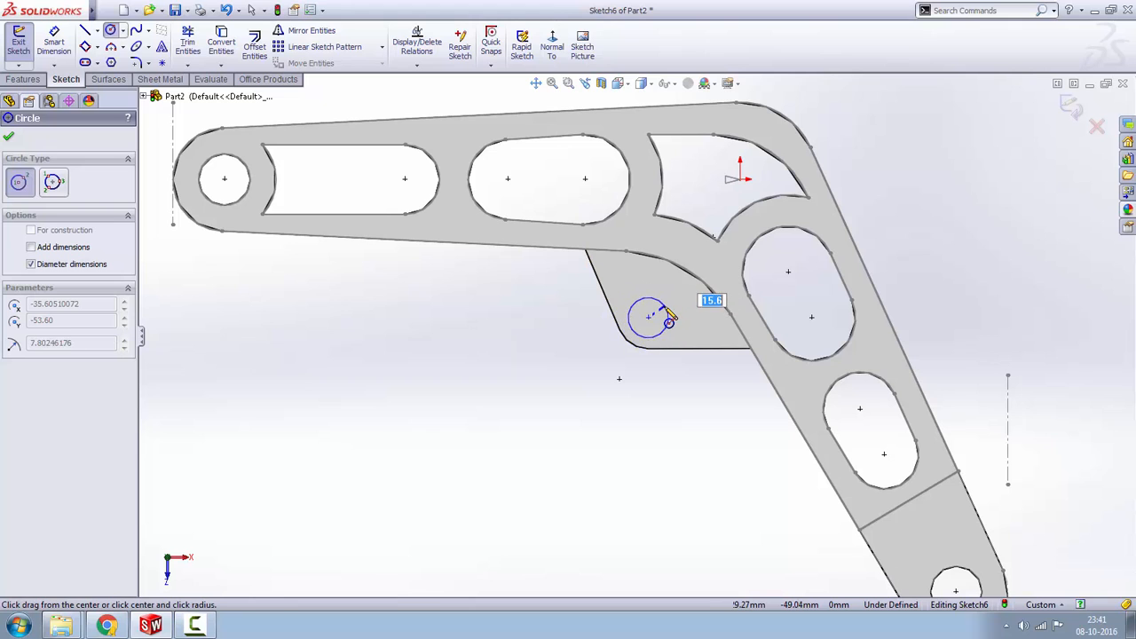
{"action": "left_click", "coordinate": [667, 309]}
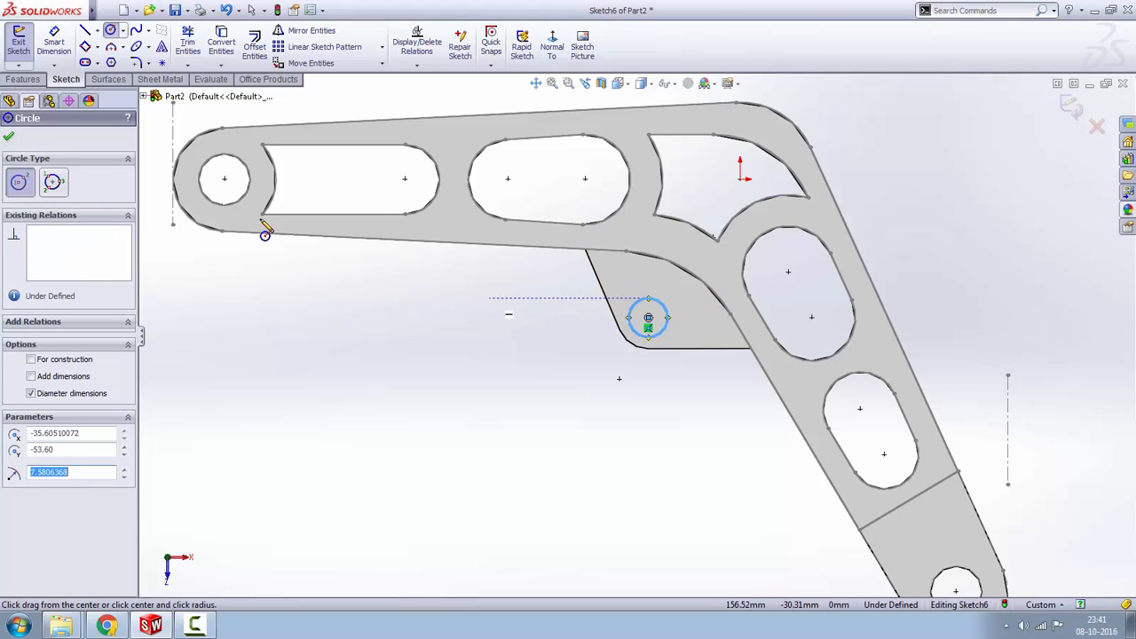
{"action": "left_click", "coordinate": [61, 41]}
{"action": "left_click", "coordinate": [672, 321]}
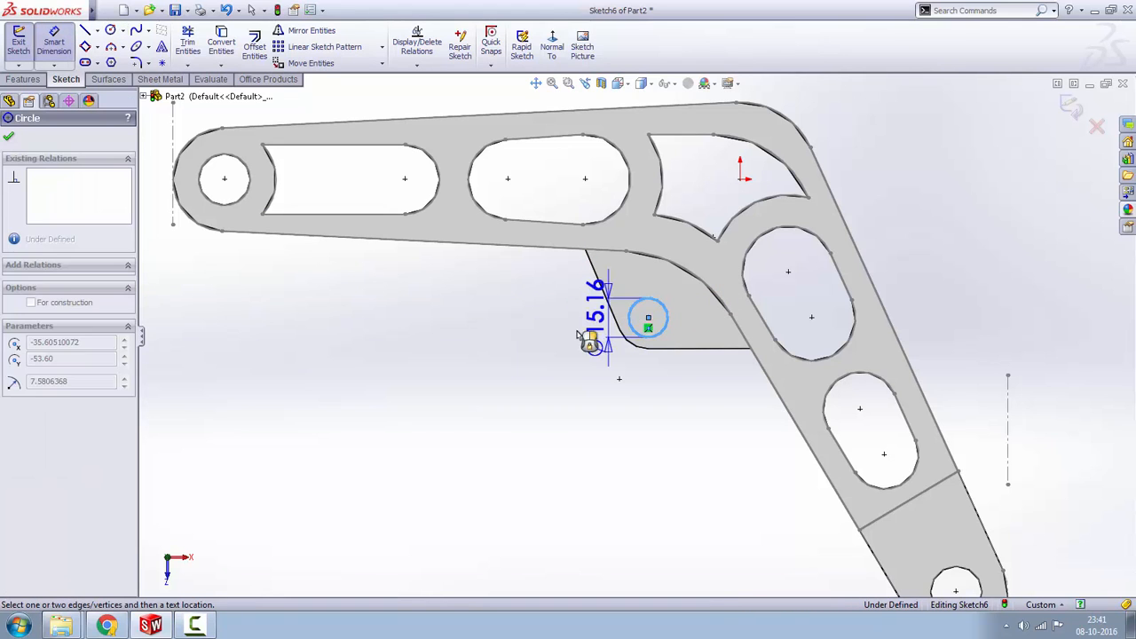
{"action": "left_click", "coordinate": [562, 342]}
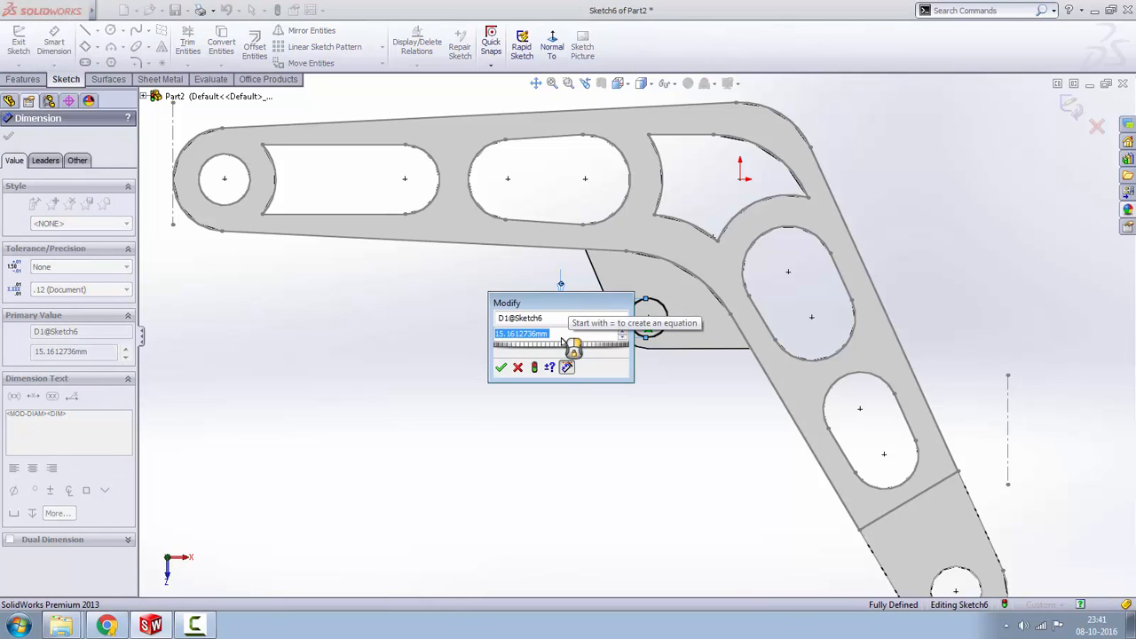
{"action": "type", "text": "15"}
{"action": "key", "text": "Return"}
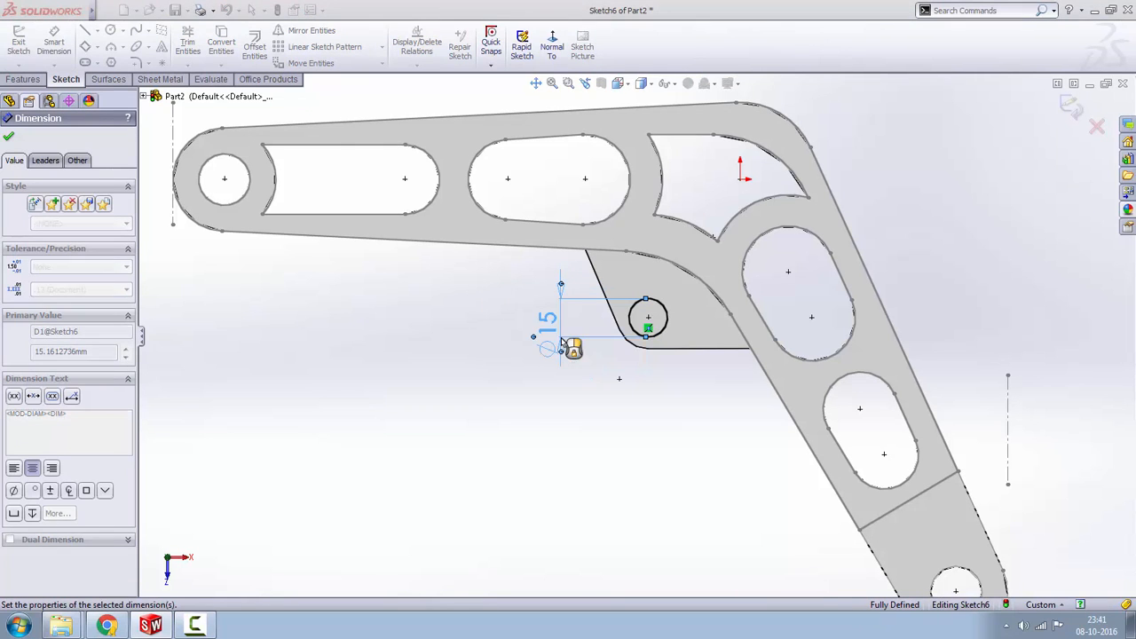
- Extrude the 15 mm circle 10 mm blind as a pin merged with the elbow boss
{"action": "left_click", "coordinate": [23, 79]}
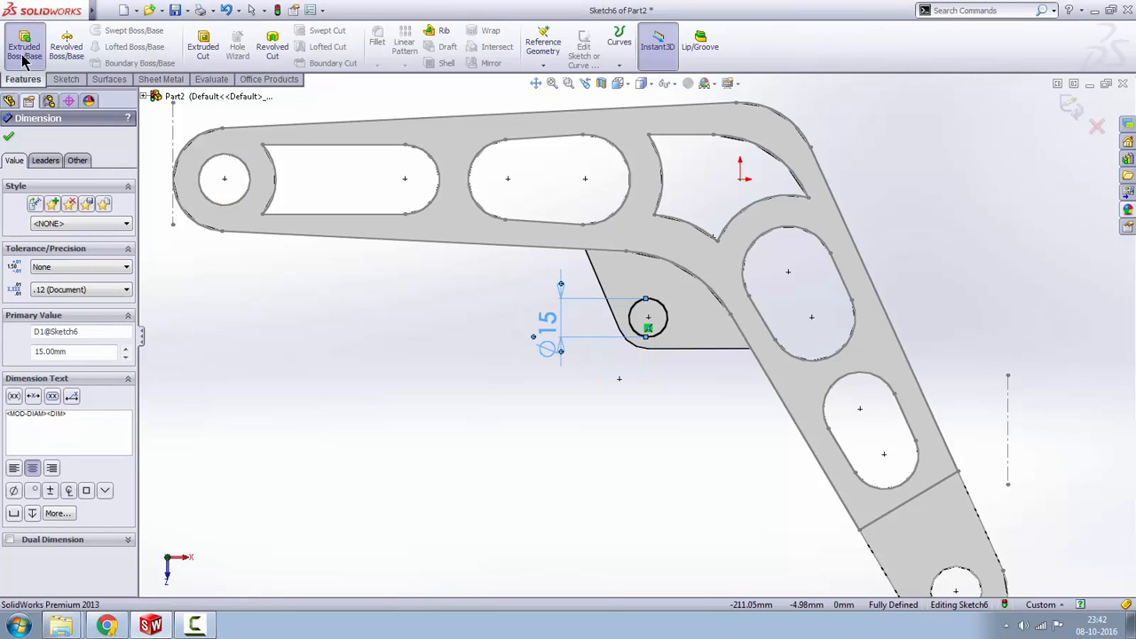
{"action": "left_click", "coordinate": [24, 43]}
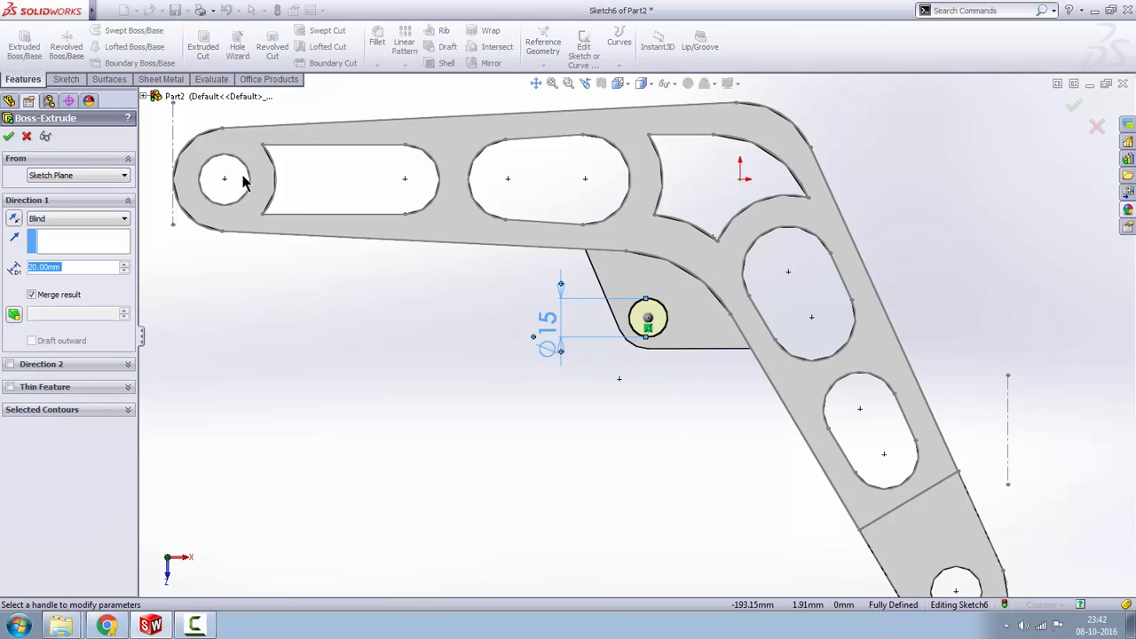
{"action": "type", "text": "10"}
{"action": "key", "text": "Return"}
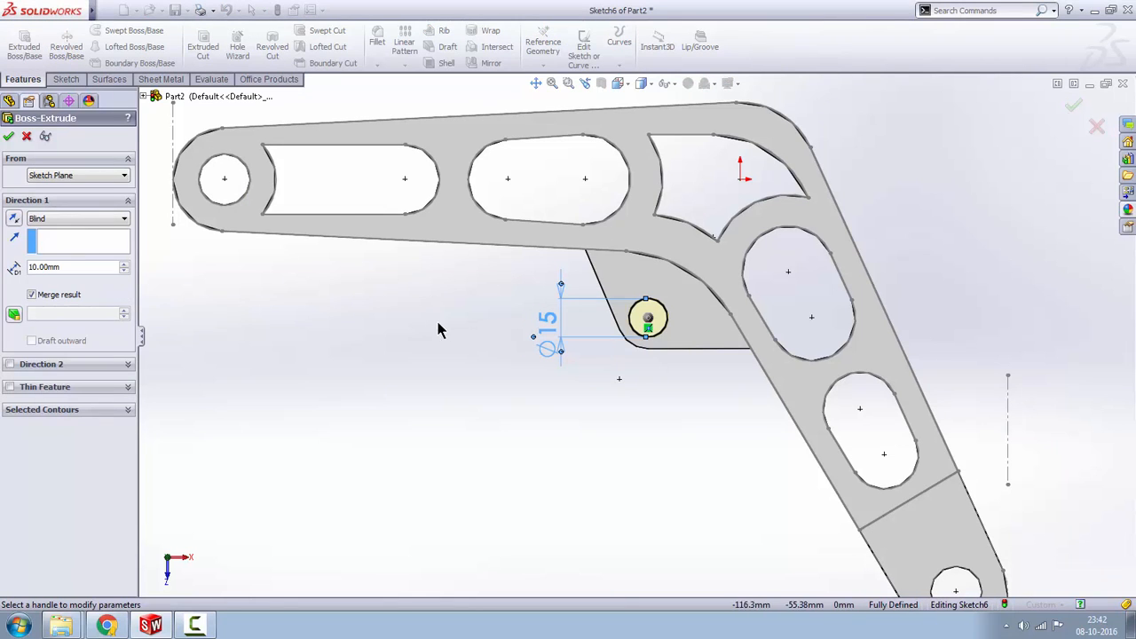
{"action": "left_click", "coordinate": [8, 136]}
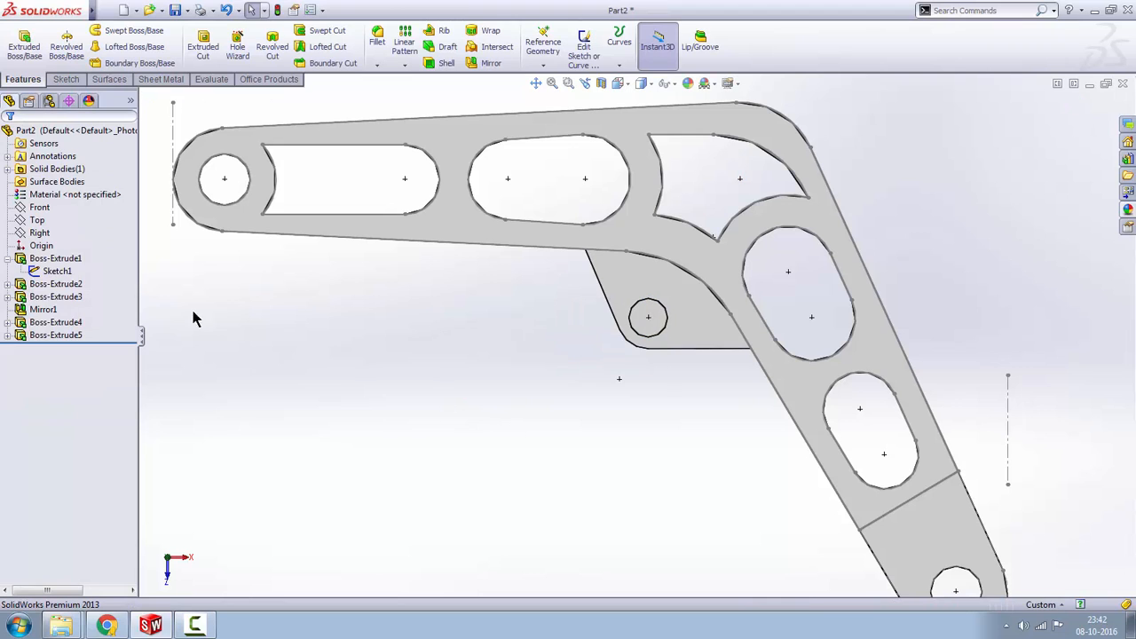
- Hide Sketch1 and collapse Boss-Extrude1 in the feature tree
{"action": "left_click", "coordinate": [56, 272]}
{"action": "right_click", "coordinate": [56, 274]}
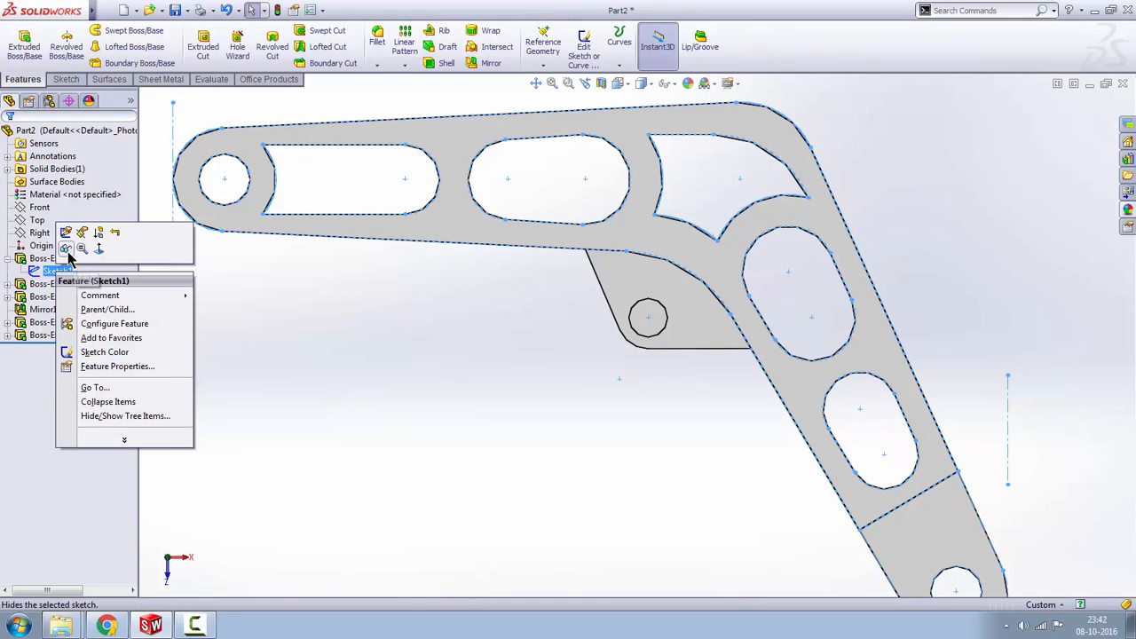
{"action": "left_click", "coordinate": [68, 252]}
{"action": "left_click", "coordinate": [8, 259]}
{"action": "scroll", "coordinate": [379, 346], "scroll_direction": "up", "scroll_amount": 1}
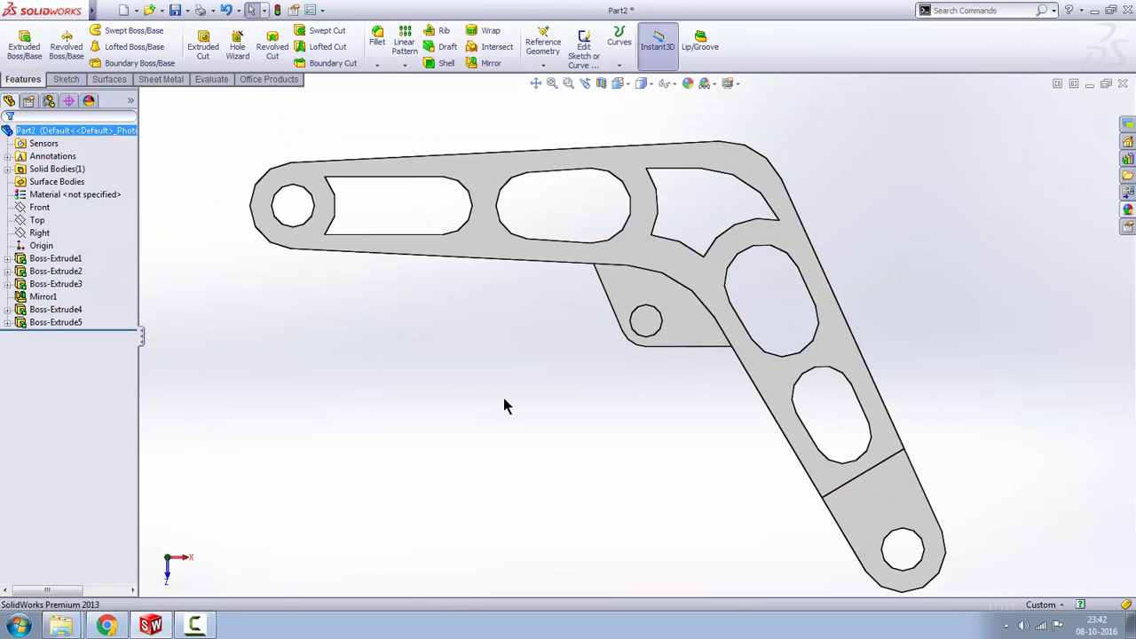
- Apply the red medium gloss plastic appearance to the whole lever
{"action": "mouse_move", "coordinate": [503, 398]}
{"action": "middle_mouse_down"}
{"action": "mouse_move", "coordinate": [578, 295]}
{"action": "mouse_move", "coordinate": [545, 284]}
{"action": "mouse_move", "coordinate": [535, 317]}
{"action": "mouse_move", "coordinate": [624, 423]}
{"action": "middle_mouse_up"}
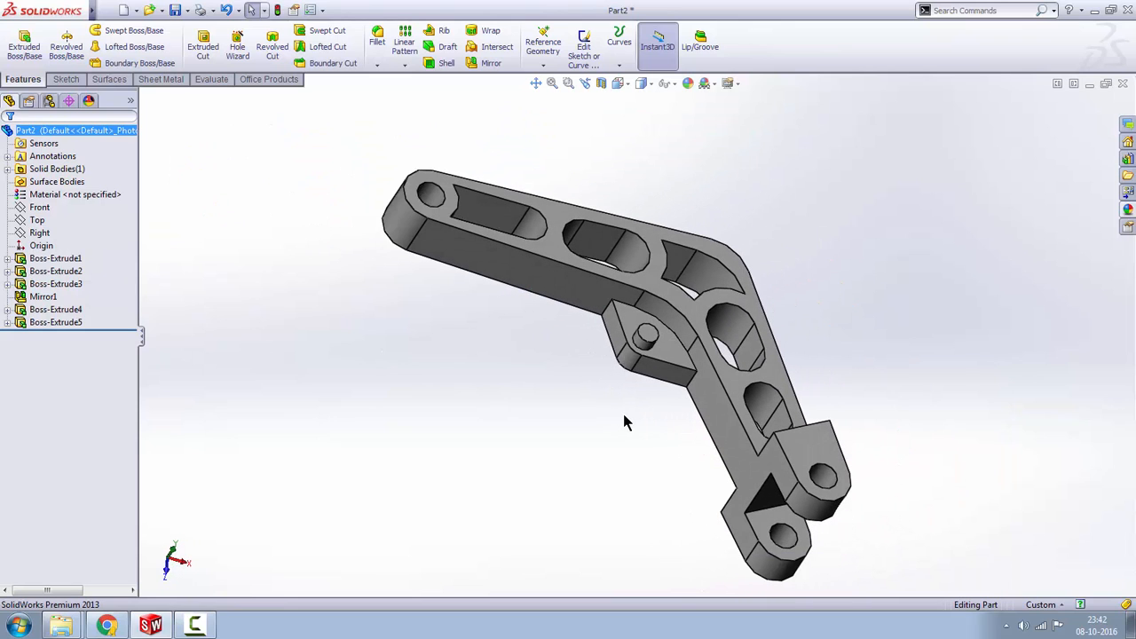
{"action": "key", "text": "space"}
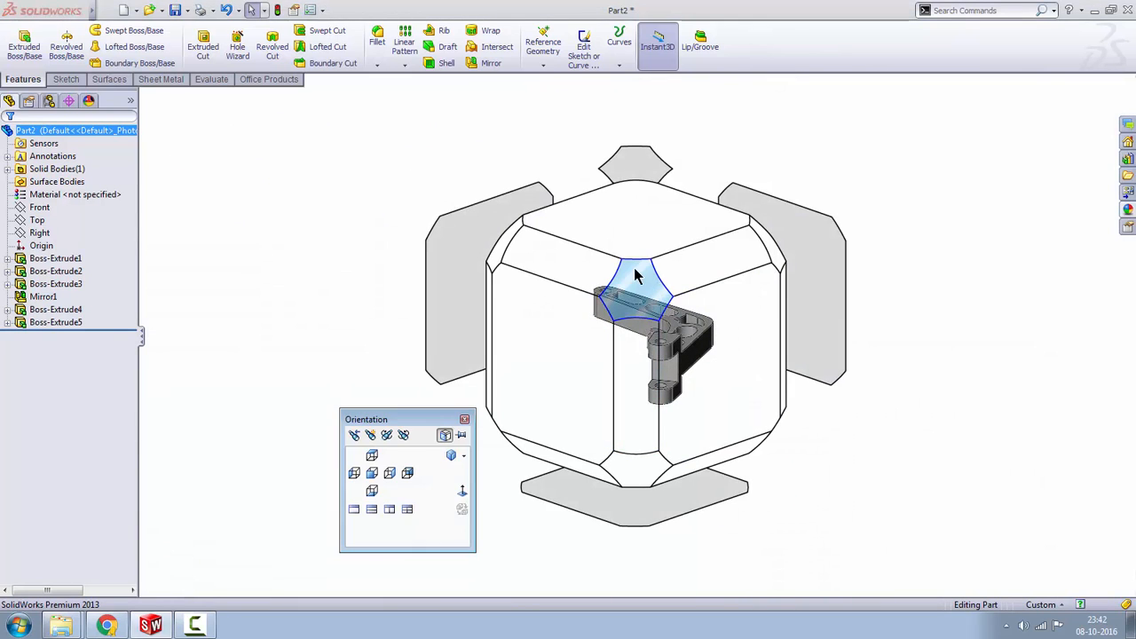
{"action": "left_click", "coordinate": [635, 276]}
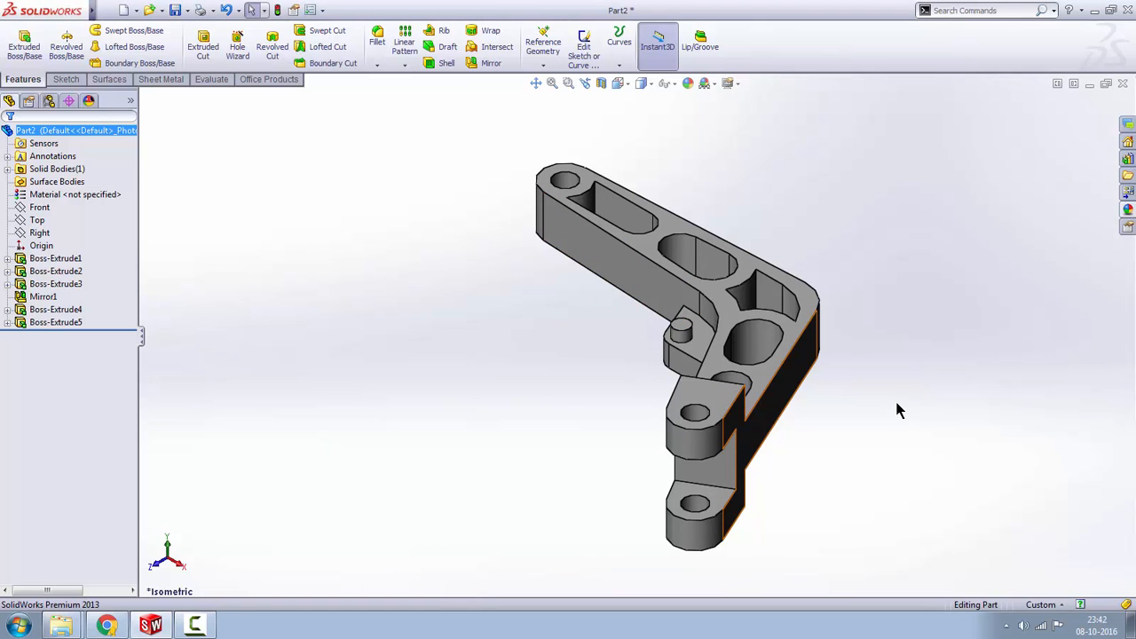
{"action": "middle_click_drag", "start_coordinate": [261, 325], "coordinate": [900, 439]}
{"action": "left_click", "coordinate": [1126, 210]}
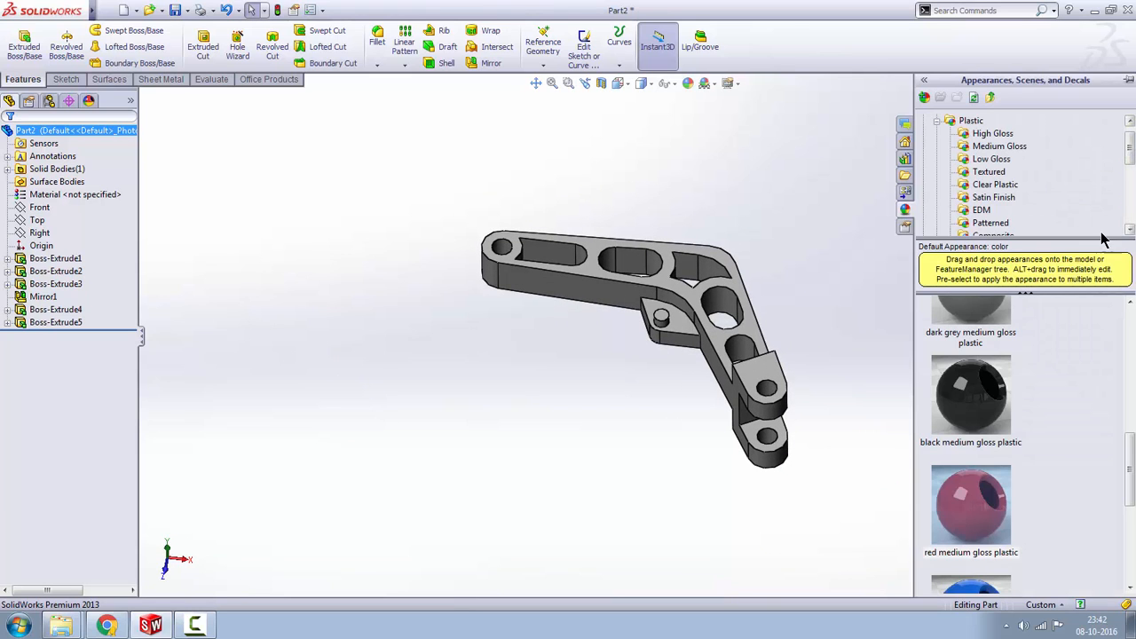
{"action": "mouse_move", "coordinate": [1133, 448]}
{"action": "left_mouse_down"}
{"action": "mouse_move", "coordinate": [1133, 343]}
{"action": "mouse_move", "coordinate": [1132, 470]}
{"action": "left_mouse_up"}
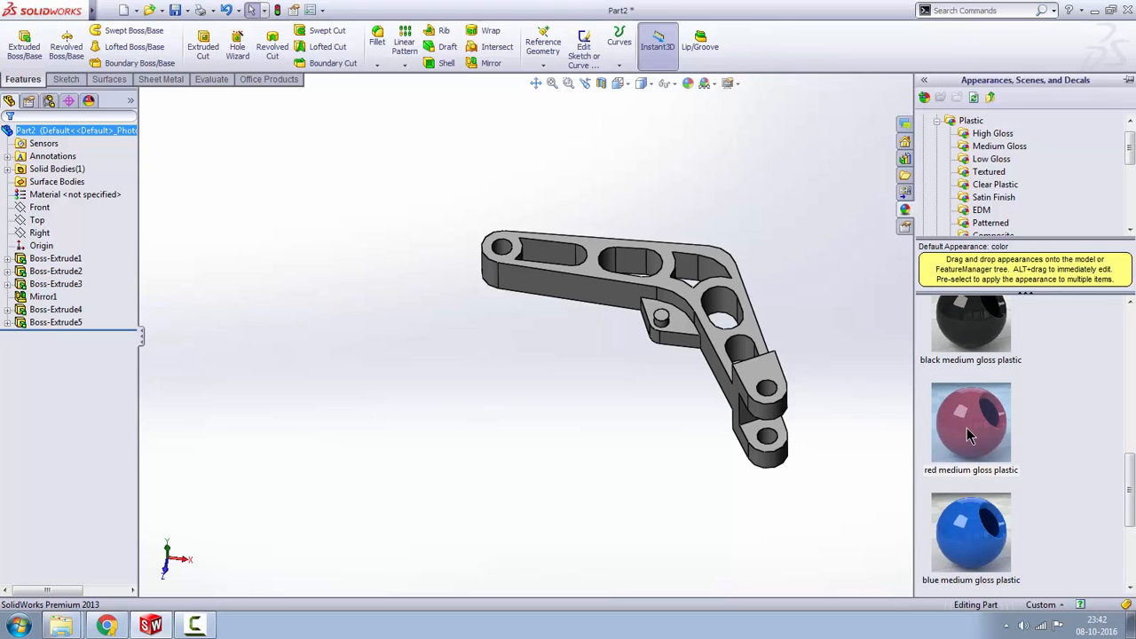
{"action": "double_click", "coordinate": [969, 435]}
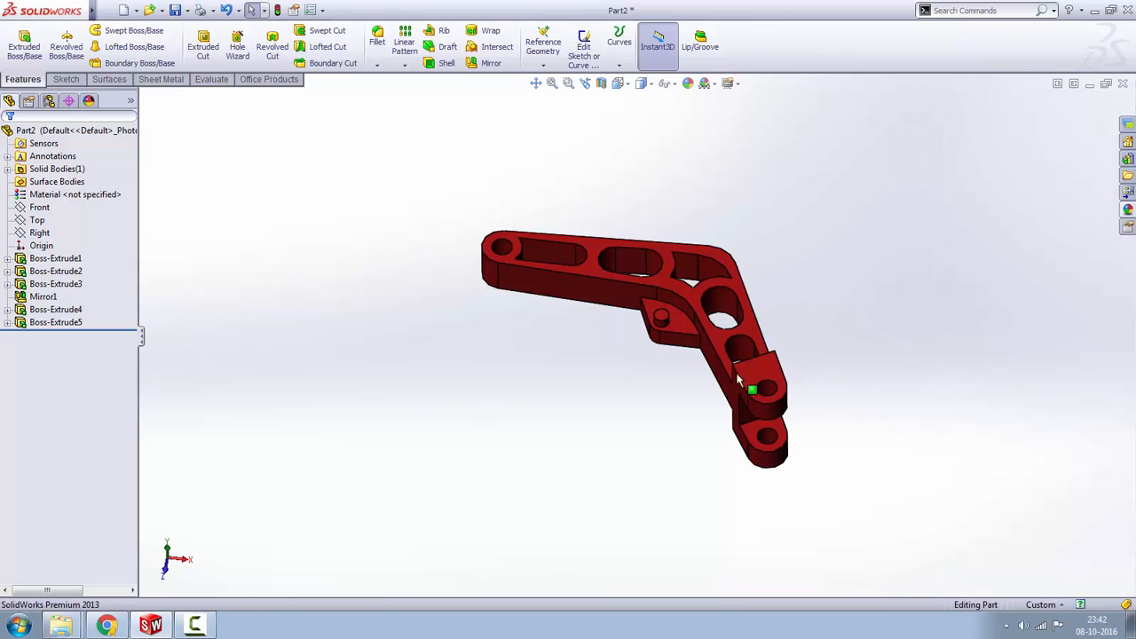
- Display the red lever in the isometric view
{"action": "key", "text": "space"}
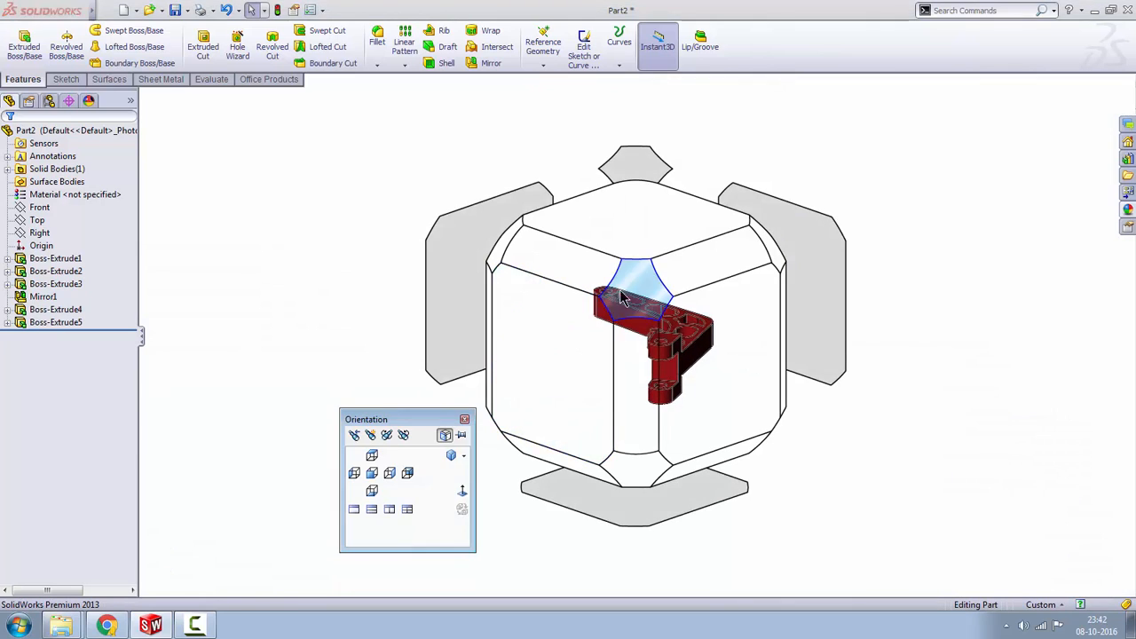
{"action": "left_click", "coordinate": [623, 299]}
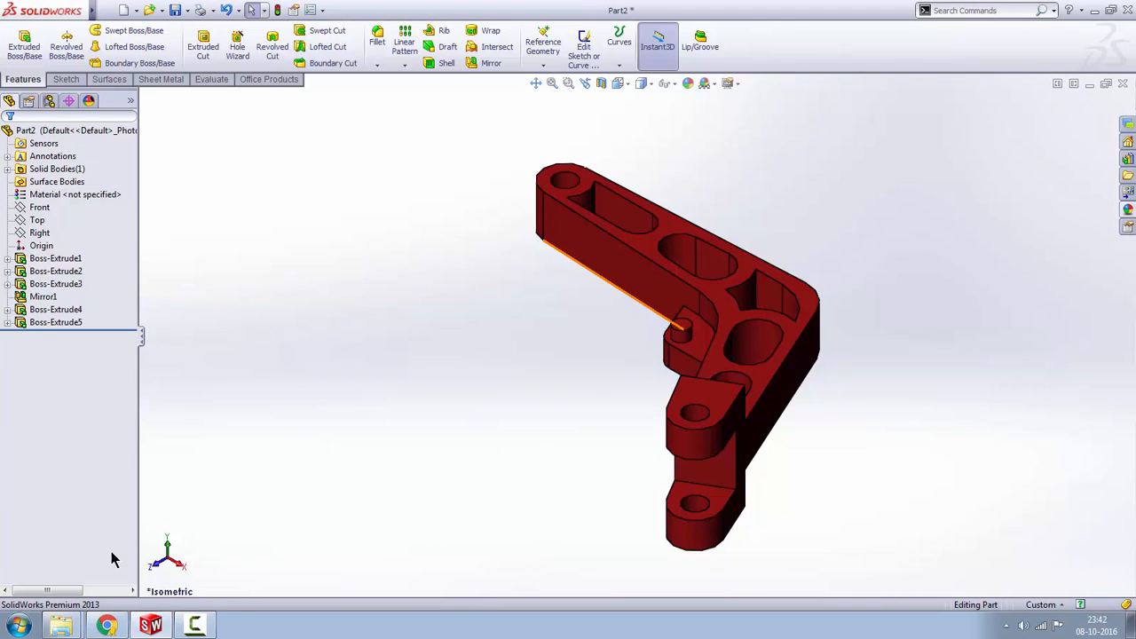
{"action": "left_click", "coordinate": [200, 626]}
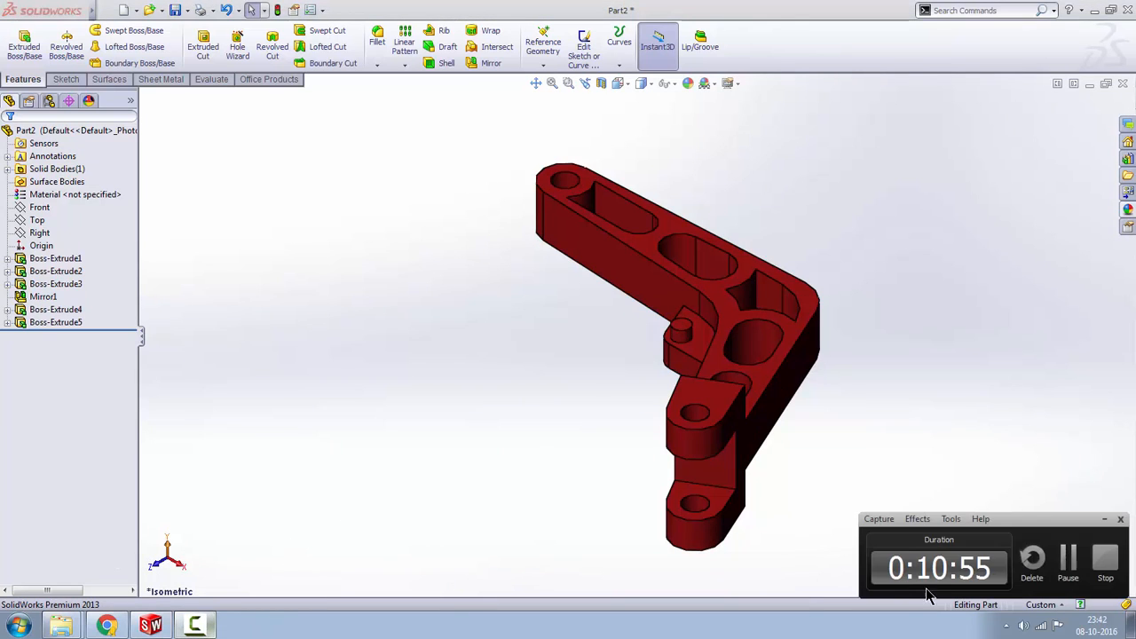